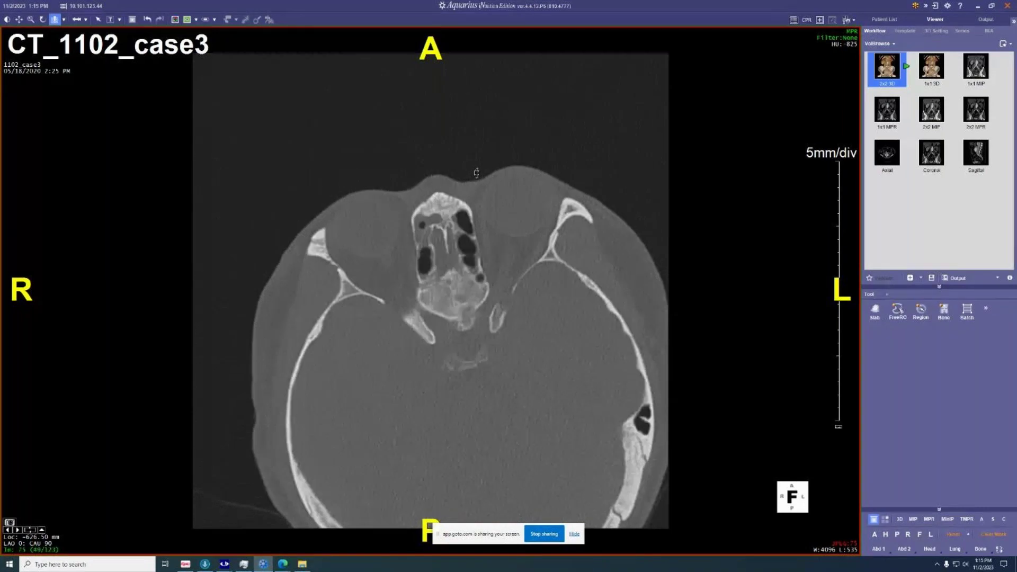
Step: Browse the case 3 studies in the patient list, checking the series of the 05/28/2015, 05/13/2022 and 06/04/2009 thorax scans
click(894, 19)
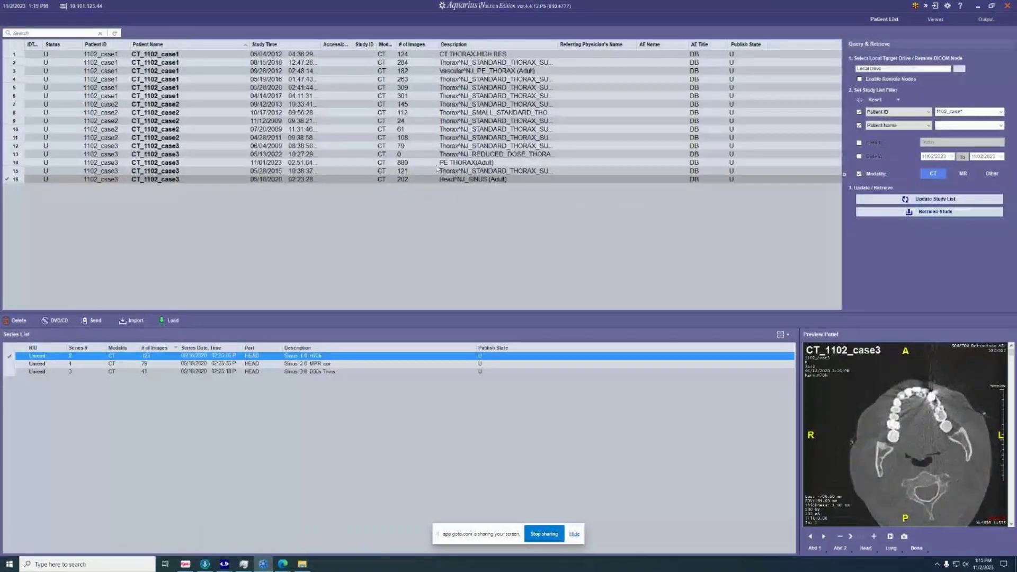
click(433, 172)
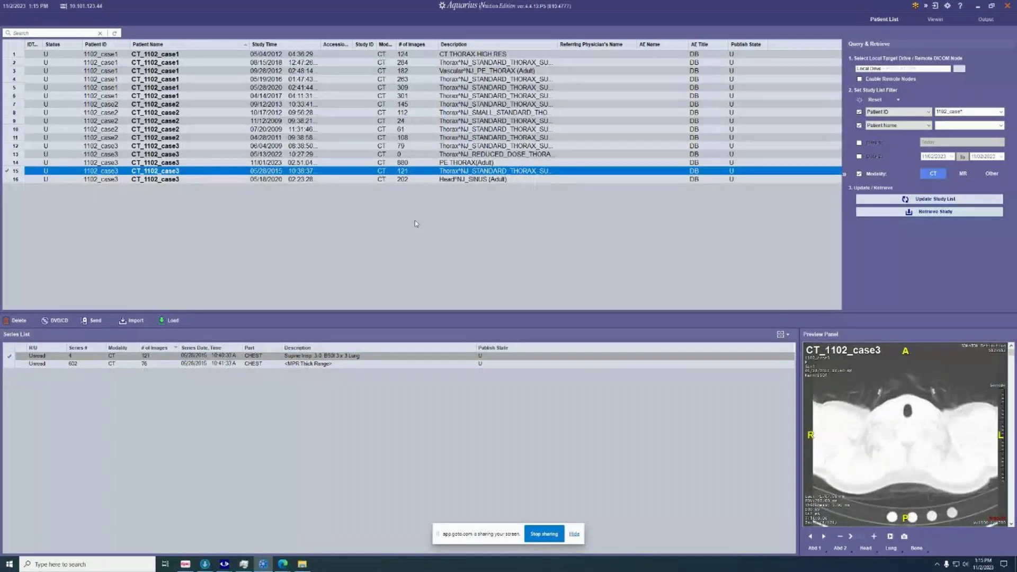
click(437, 154)
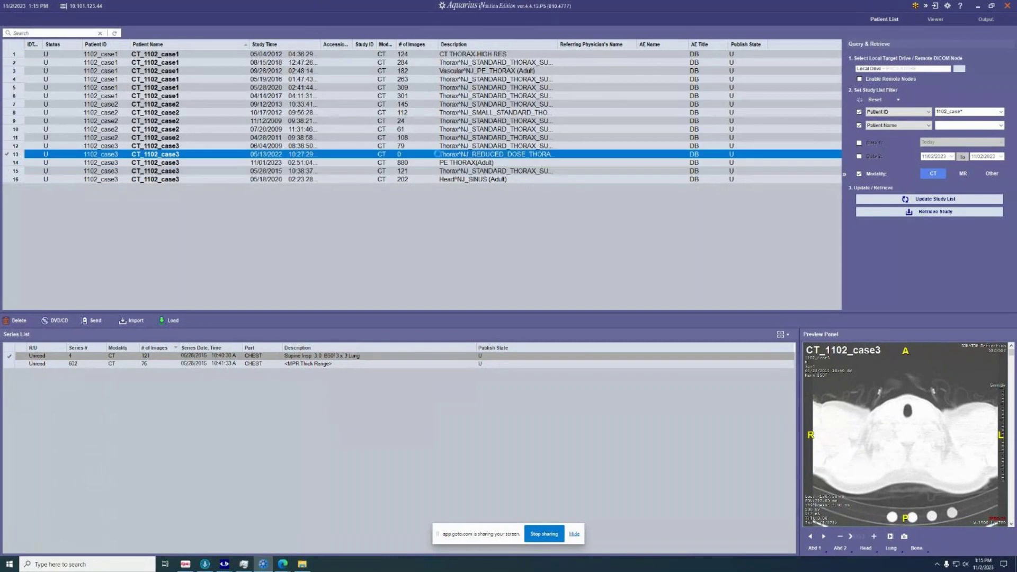
click(275, 358)
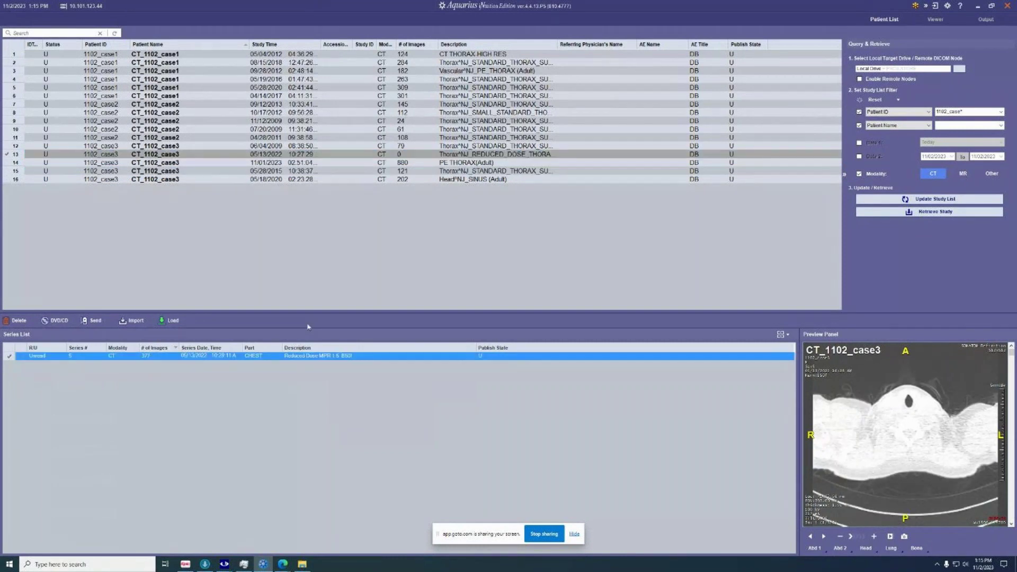
click(460, 149)
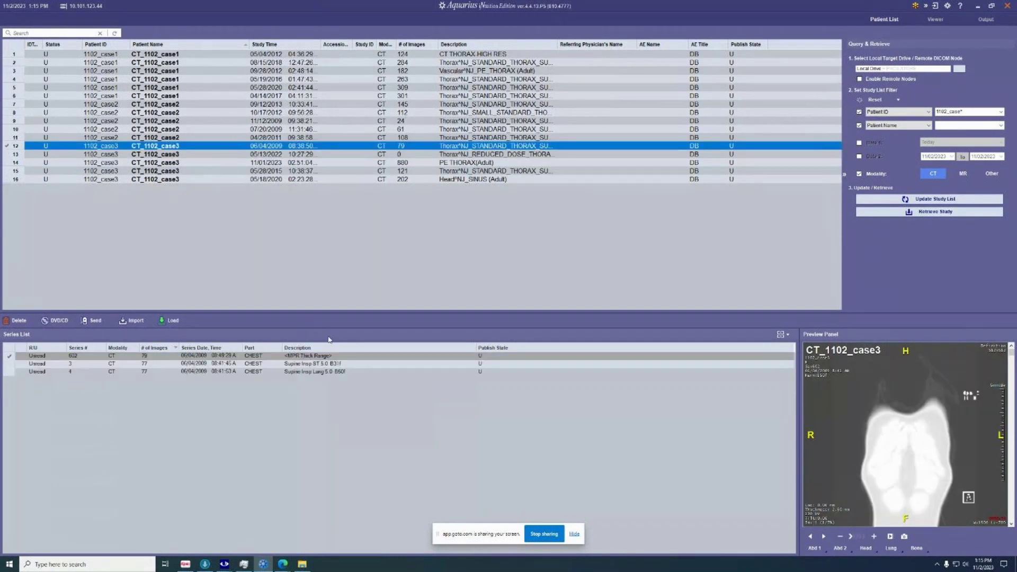
Step: Load the case 3 PE THORAX (Adult) study of 11/01/2023, enlarge its axial view and set a lung window of about W 1312, L -456
click(443, 164)
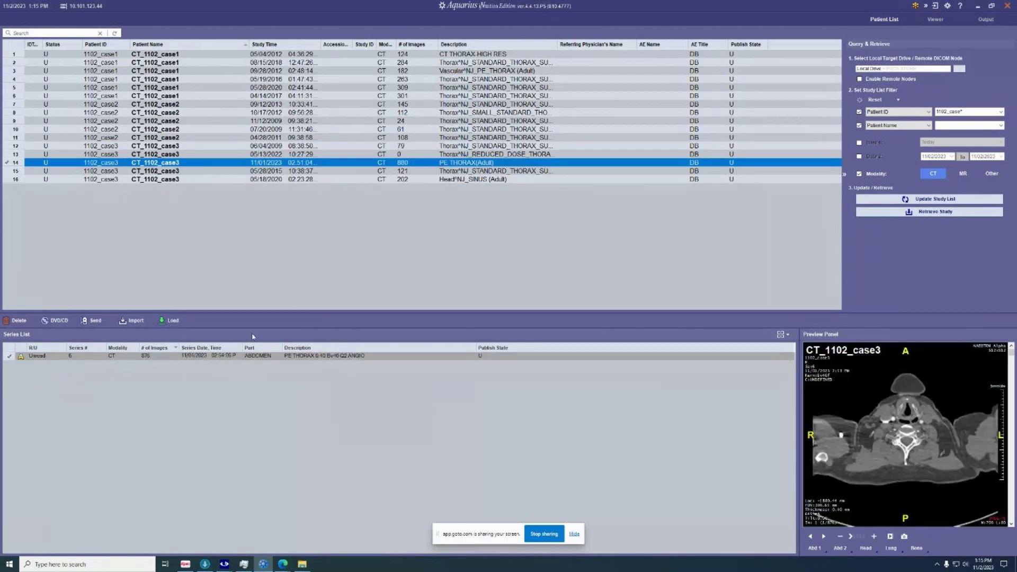
click(250, 357)
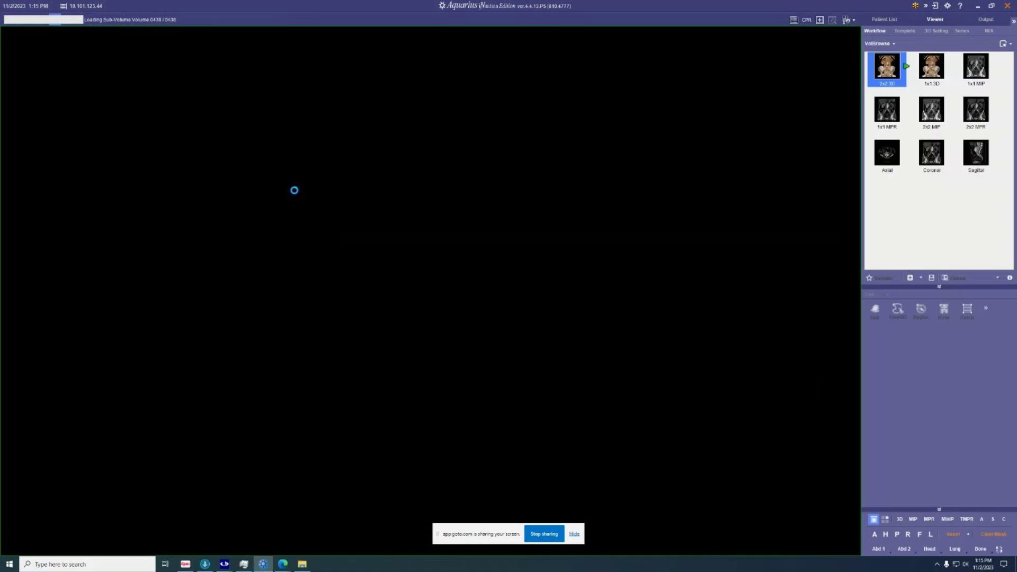
double_click(284, 220)
drag(283, 220, 551, 210)
Step: Examine the lungs on the axial slices of the 11/01/2023 scan, from the aortic arch down to the lung bases and back
scroll(475, 211, down, 10)
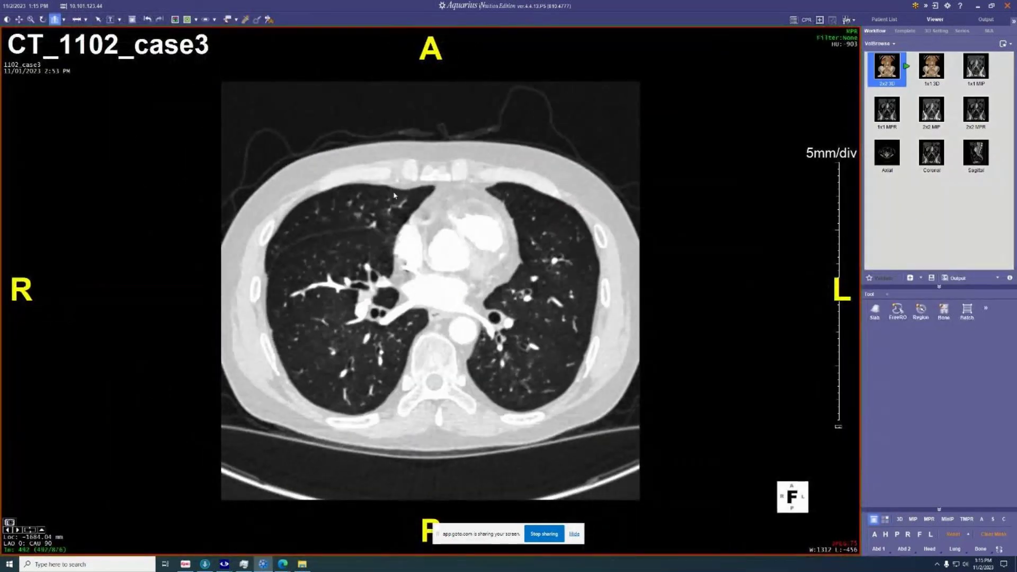
scroll(476, 212, down, 10)
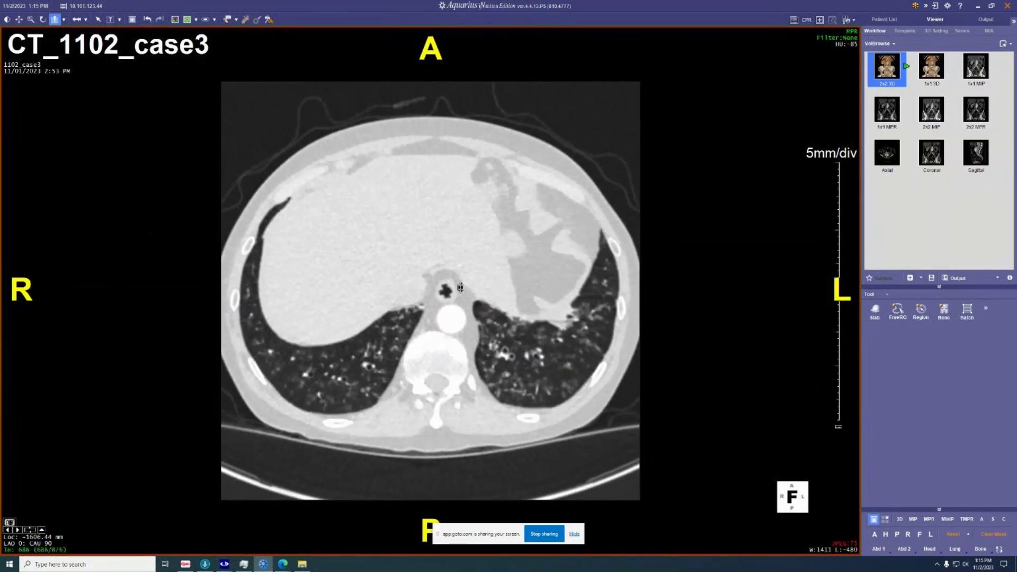
scroll(443, 205, up, 10)
scroll(468, 249, up, 10)
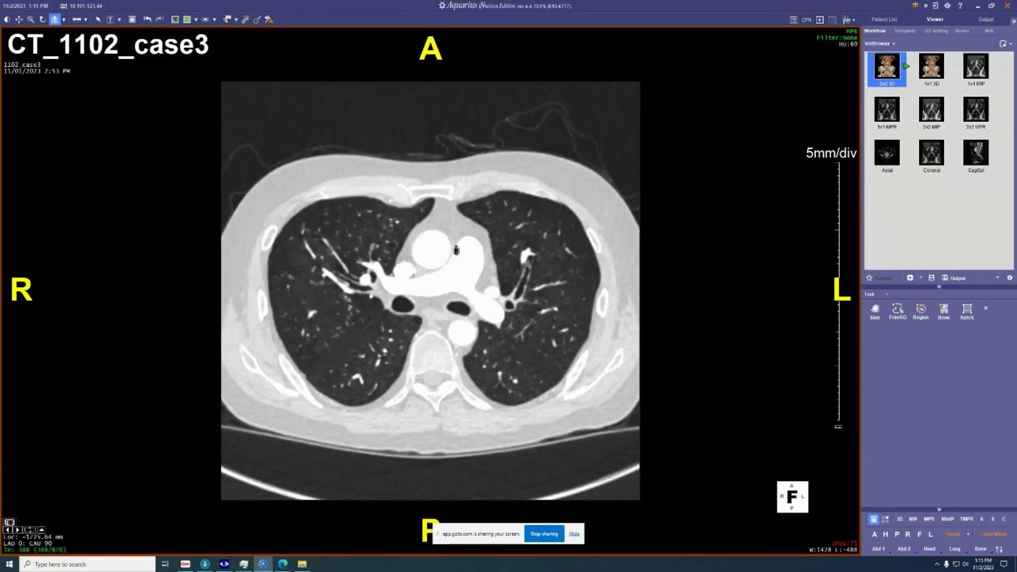
scroll(448, 313, down, 20)
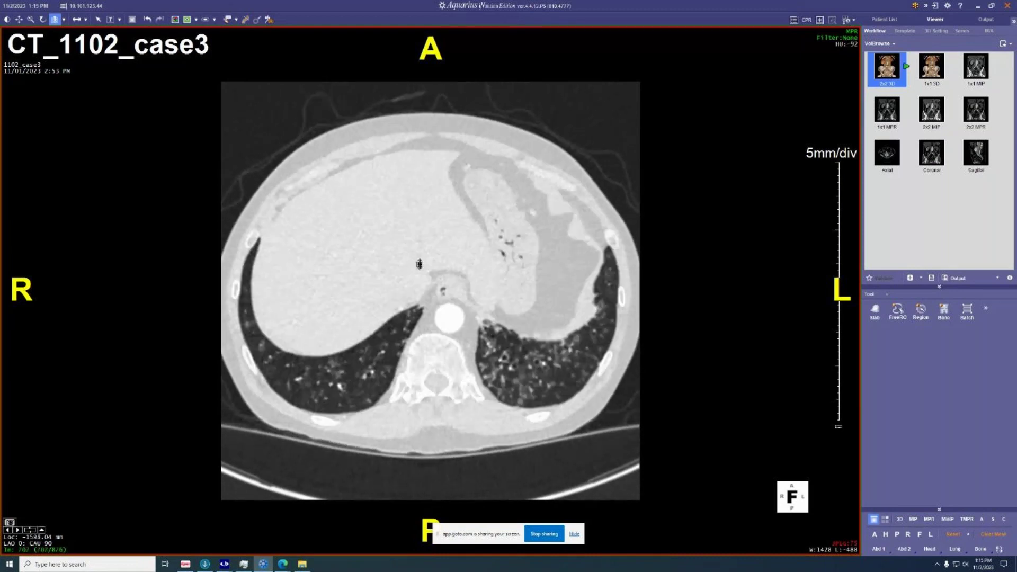
scroll(419, 264, up, 20)
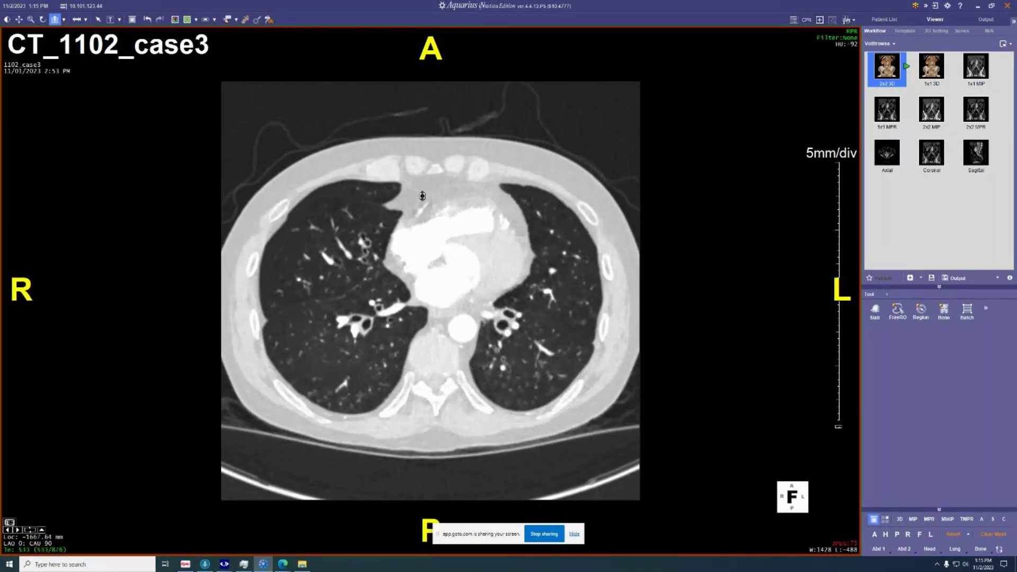
scroll(423, 196, up, 20)
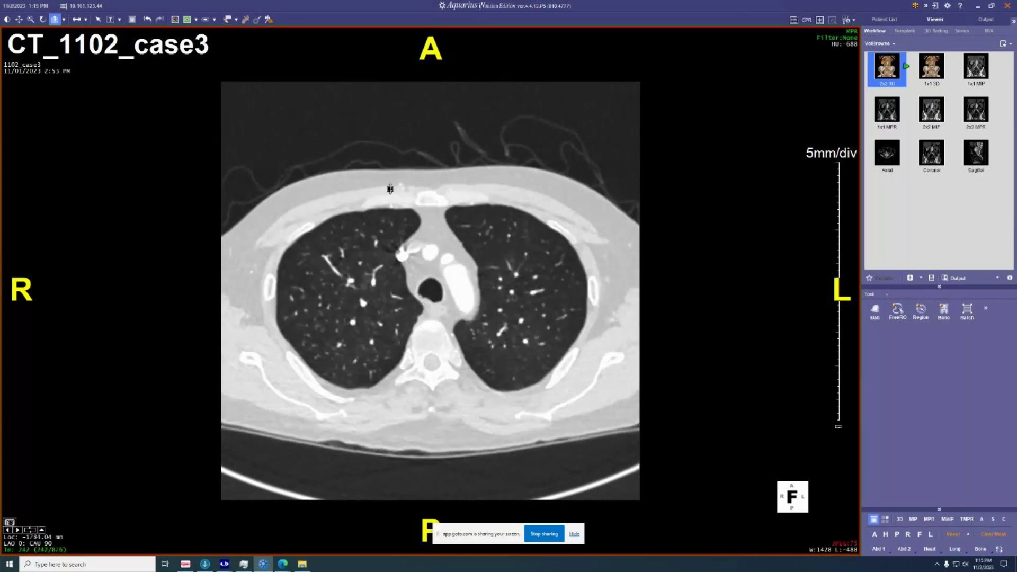
scroll(390, 216, down, 20)
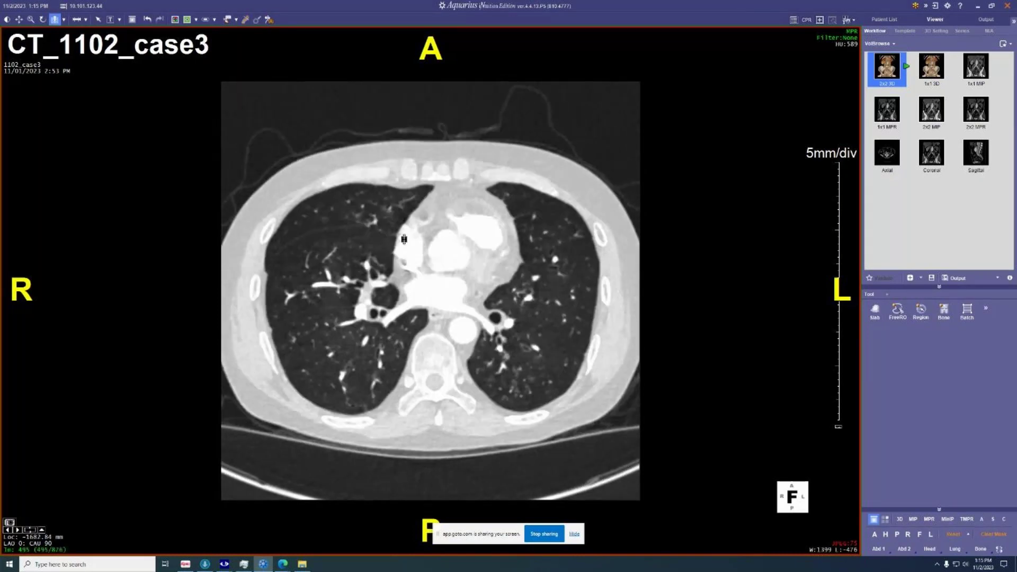
scroll(399, 270, down, 20)
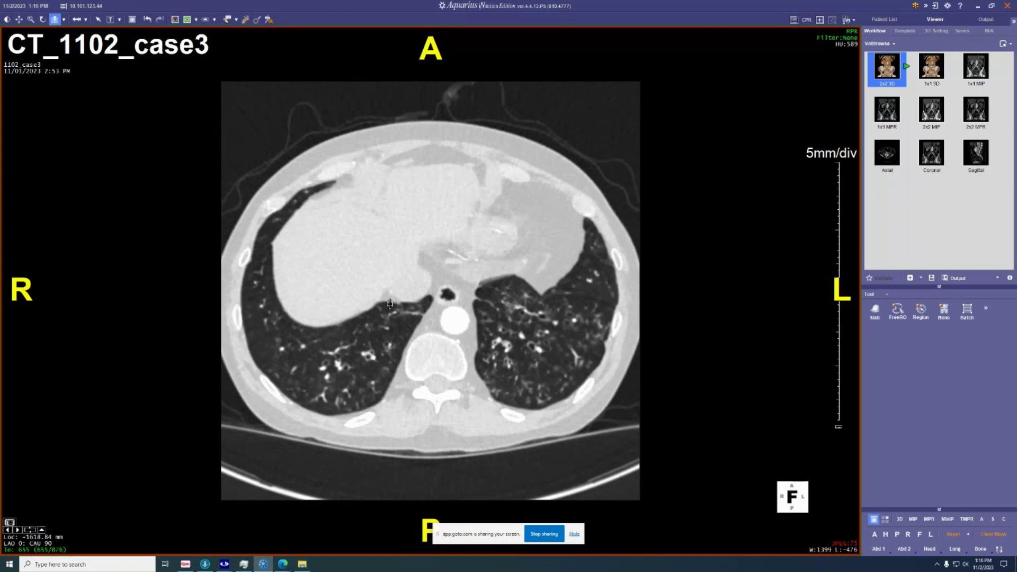
scroll(382, 337, up, 20)
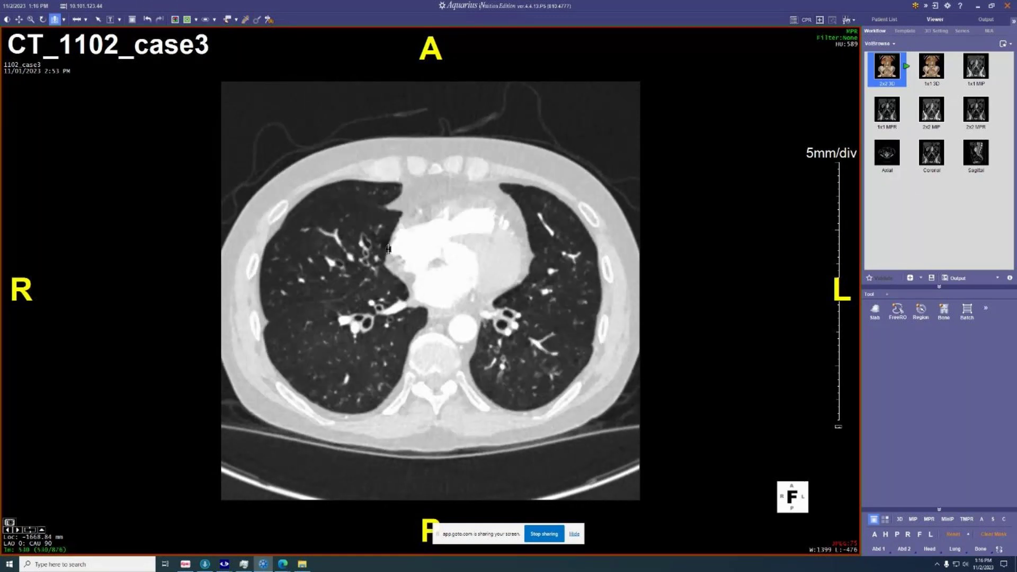
scroll(430, 244, up, 4)
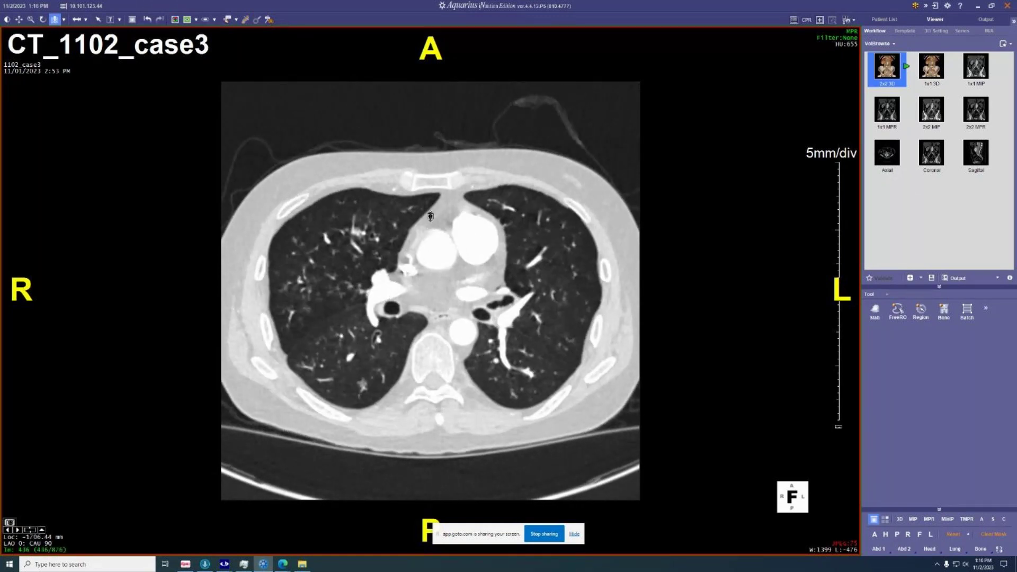
Step: Load the ST 5.0 B31f series of the case 3 06/04/2009 study, enlarge its axial view and set the window to about W 955, L -676
click(882, 20)
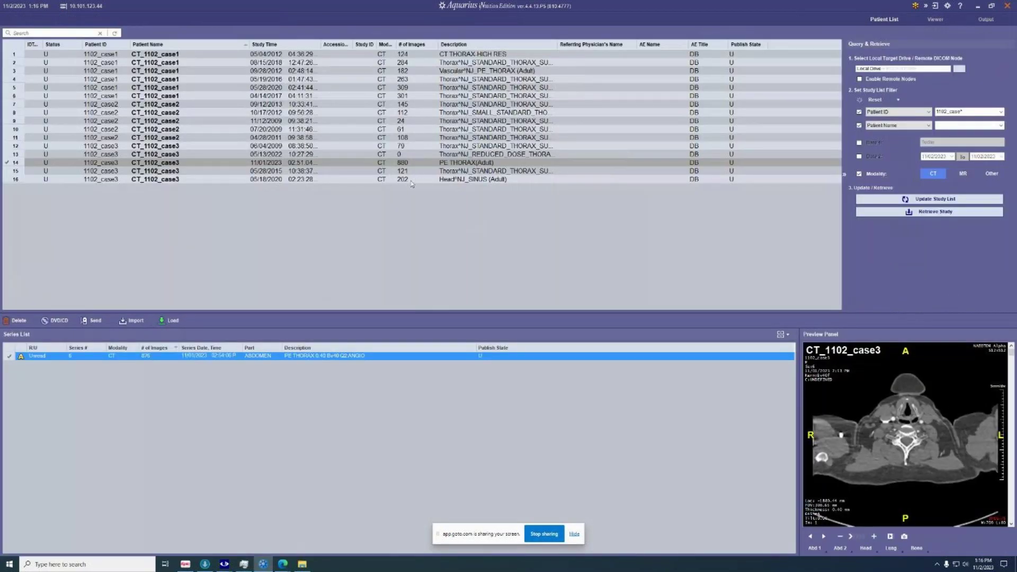
click(401, 146)
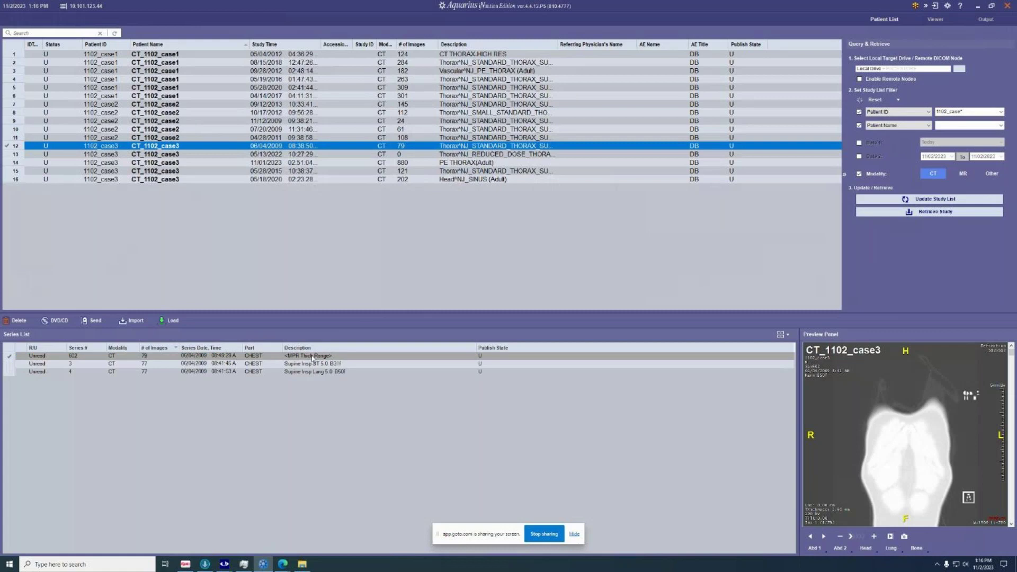
click(312, 356)
click(309, 364)
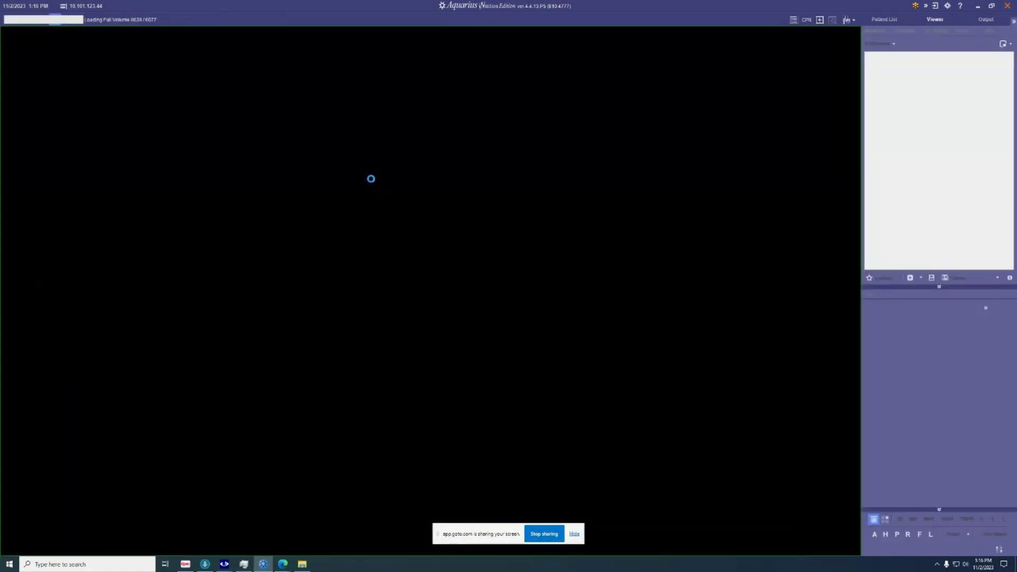
double_click(299, 187)
drag(298, 186, 492, 210)
Step: Examine the lungs on the axial slices of the 06/04/2009 scan, including the middle lobe, lingula and lung bases
scroll(491, 210, down, 6)
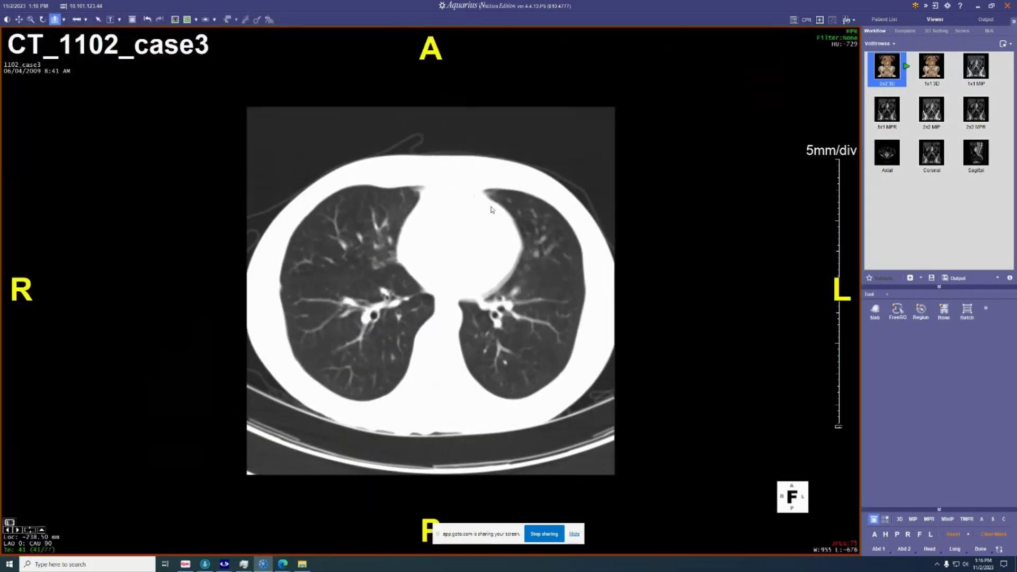
scroll(492, 210, down, 14)
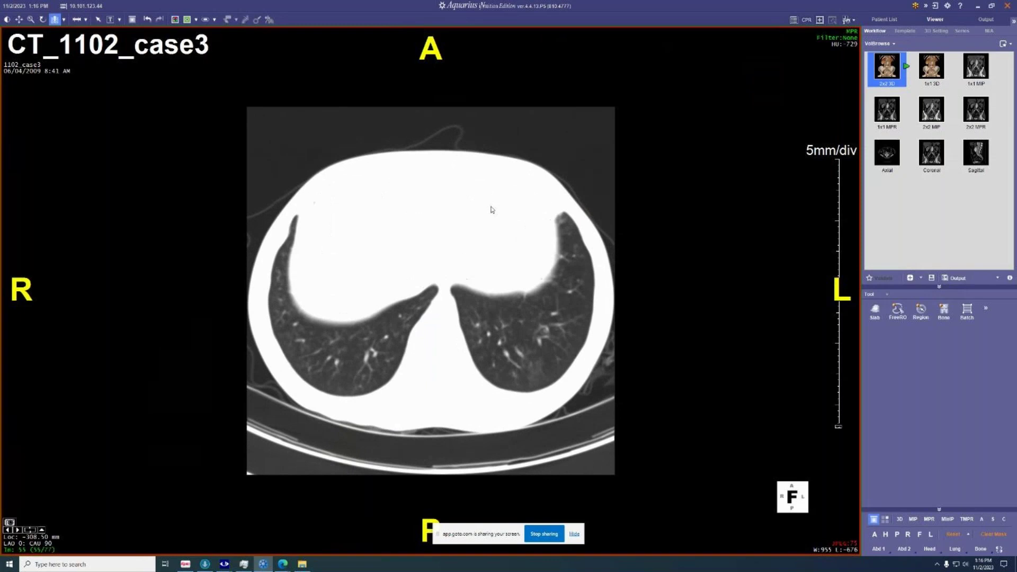
scroll(491, 209, down, 8)
scroll(477, 201, up, 16)
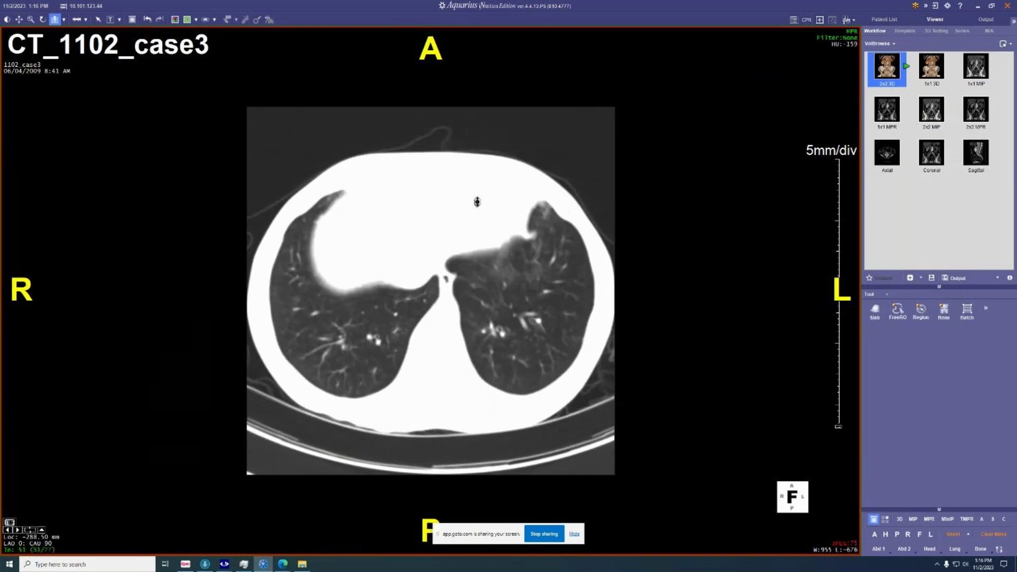
scroll(477, 201, up, 20)
scroll(477, 193, down, 13)
scroll(476, 193, down, 9)
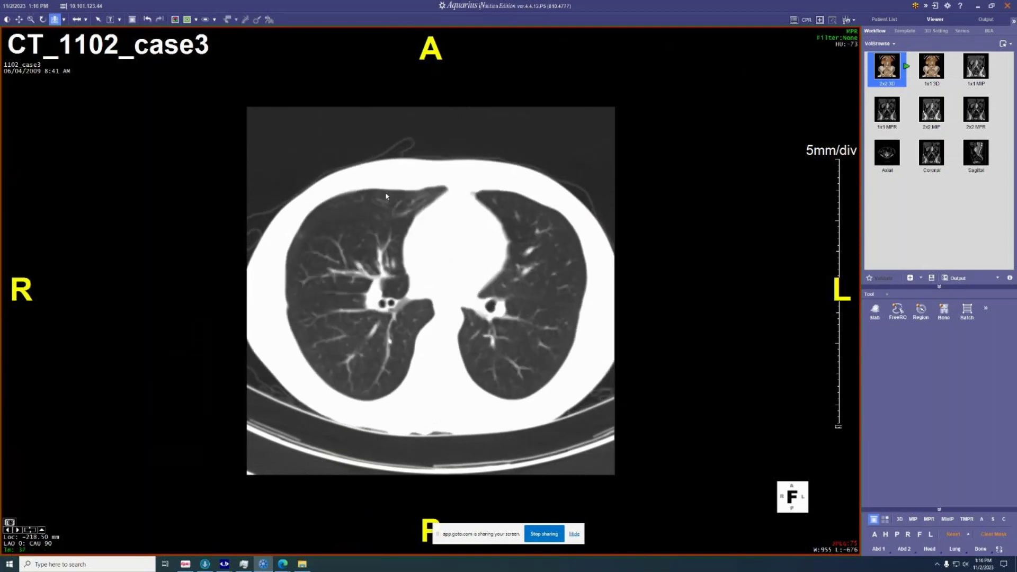
scroll(540, 270, down, 8)
scroll(486, 253, up, 11)
scroll(485, 253, down, 14)
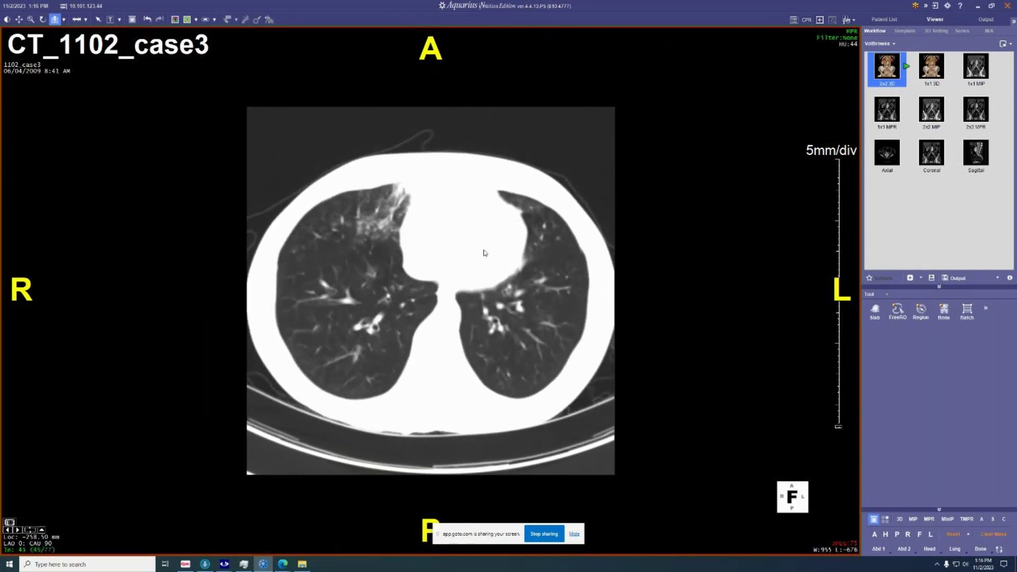
scroll(485, 253, down, 9)
scroll(443, 224, up, 5)
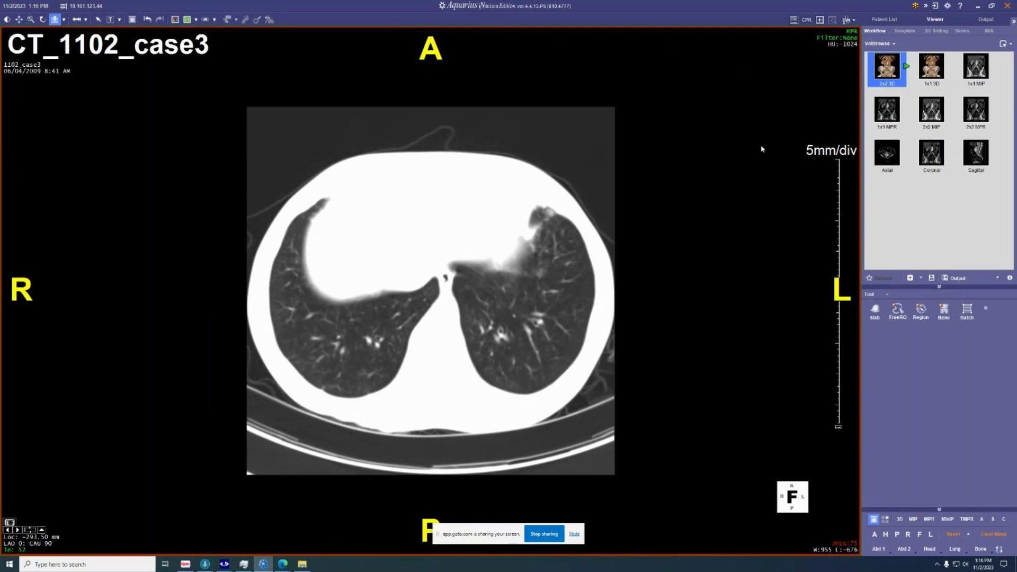
Step: Reload the case 3 PE THORAX (Adult) study of 11/01/2023 with an enlarged axial view windowed to about W 1140, L -634
click(884, 19)
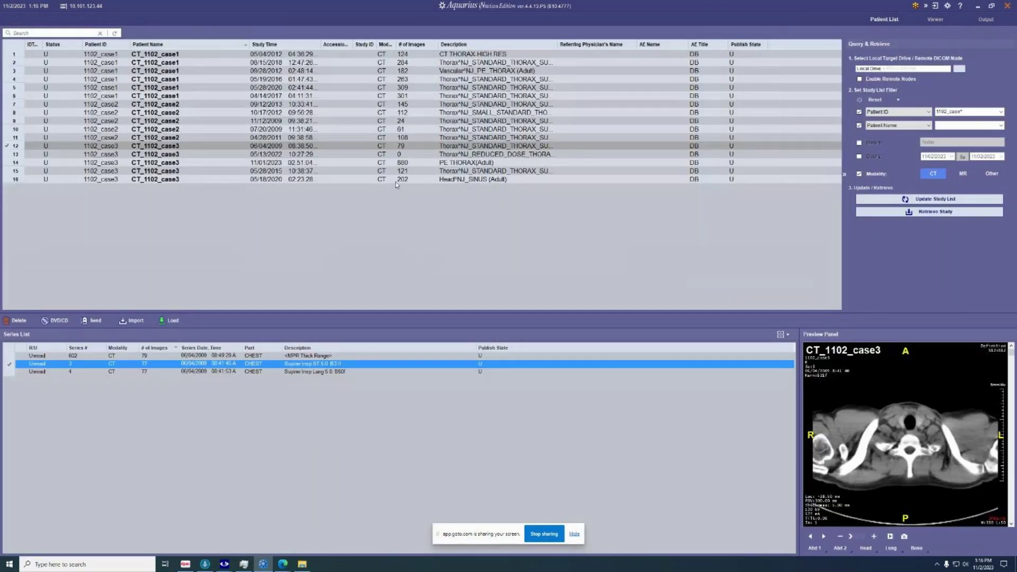
click(406, 163)
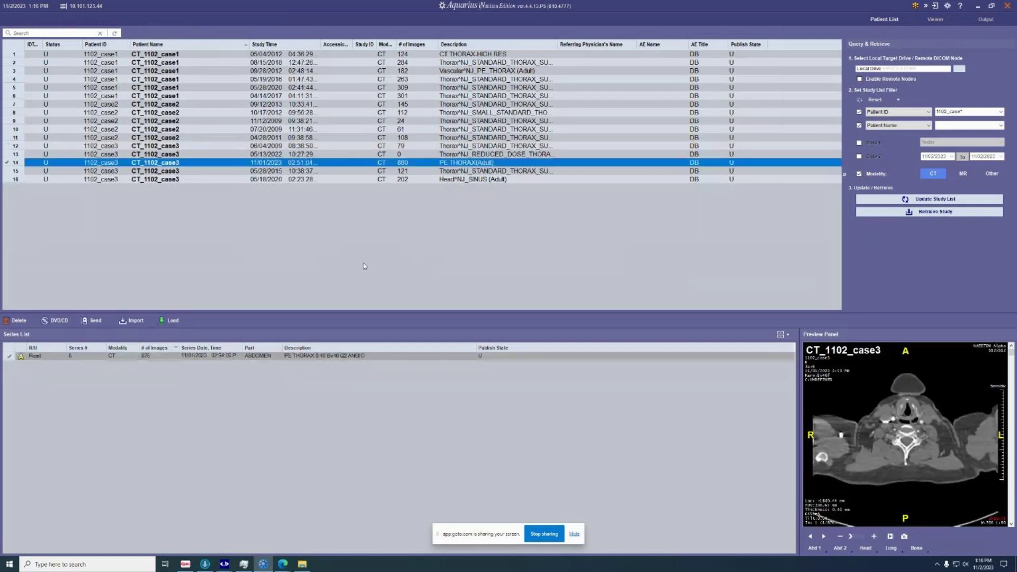
double_click(320, 357)
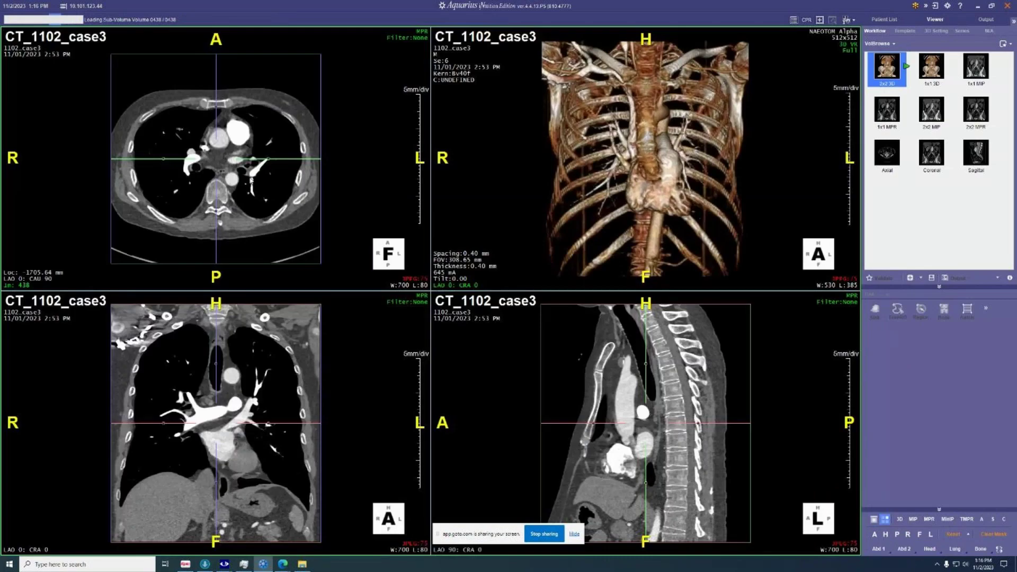
double_click(251, 180)
drag(371, 297, 563, 178)
Step: Review the axial lung slices of the 11/01/2023 scan for comparison with the 2009 study
scroll(558, 257, down, 15)
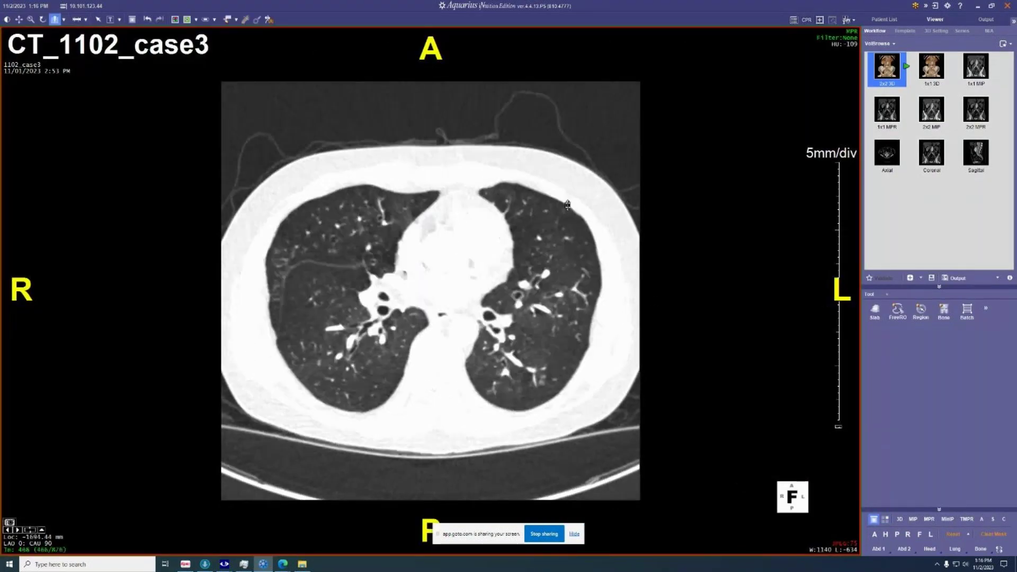
scroll(559, 257, up, 13)
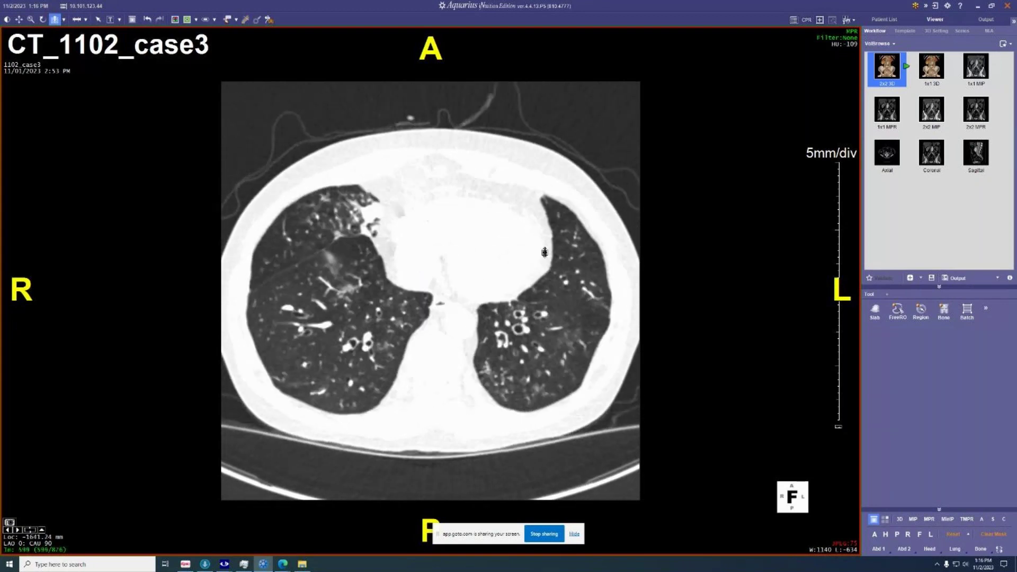
scroll(547, 197, up, 15)
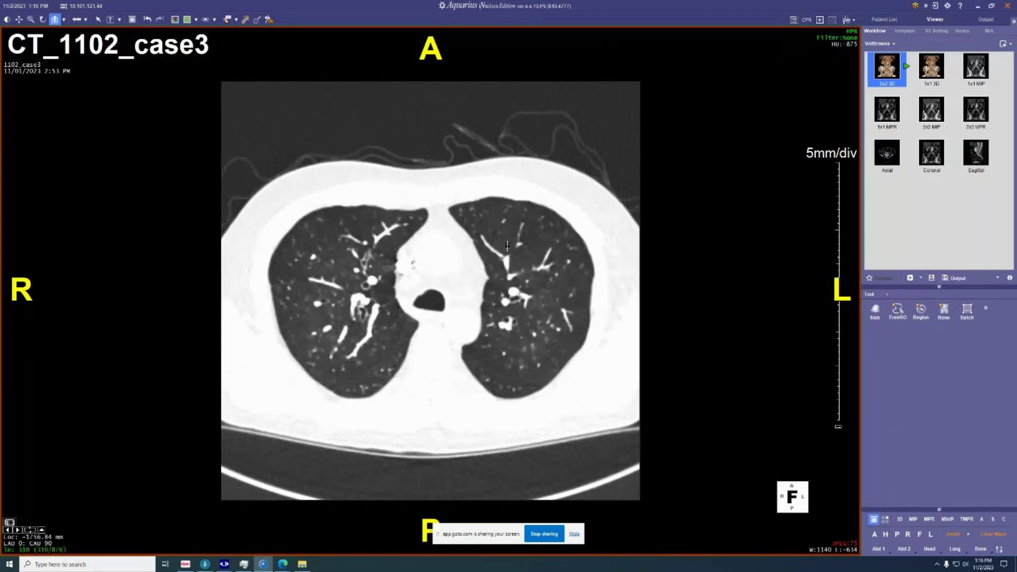
Step: Switch from the axial to an enlarged coronal view and examine the posterior lungs through the coronal slices
double_click(506, 243)
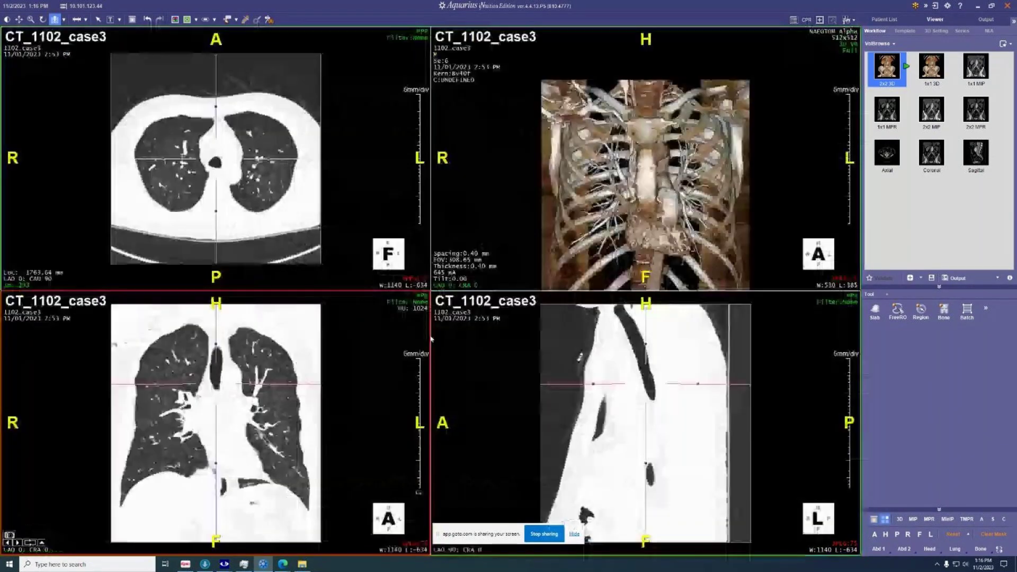
double_click(287, 310)
scroll(494, 169, down, 10)
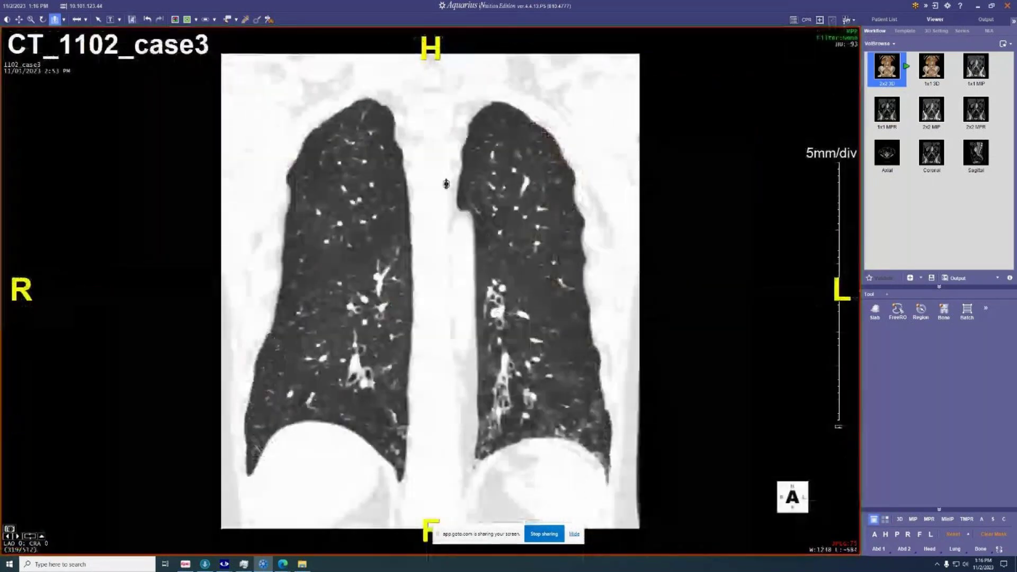
scroll(449, 187, up, 10)
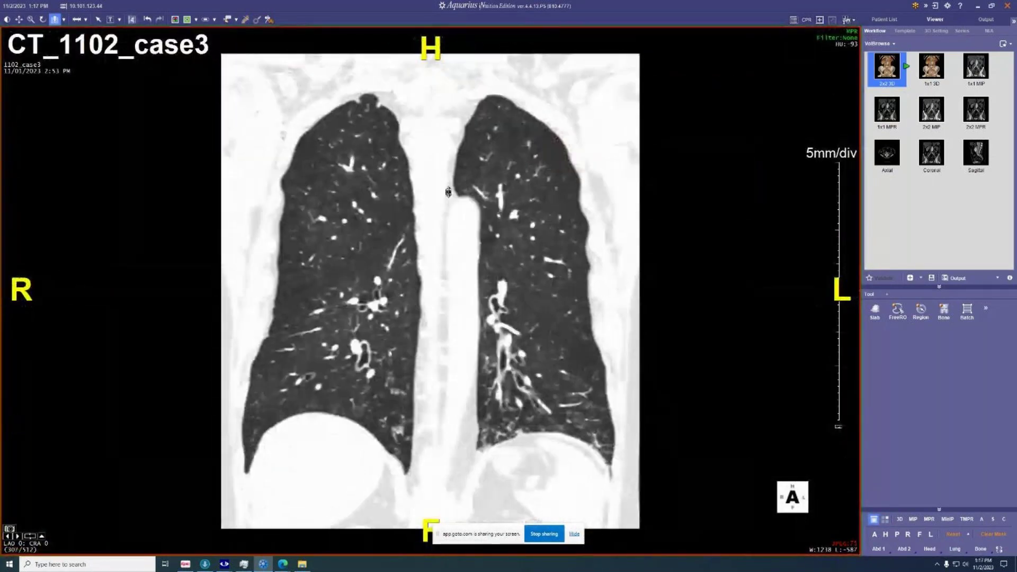
Step: Examine the lungs from apices to bases on the coronal slices of the 11/01/2023 scan, moving between posterior and central planes
scroll(387, 188, down, 4)
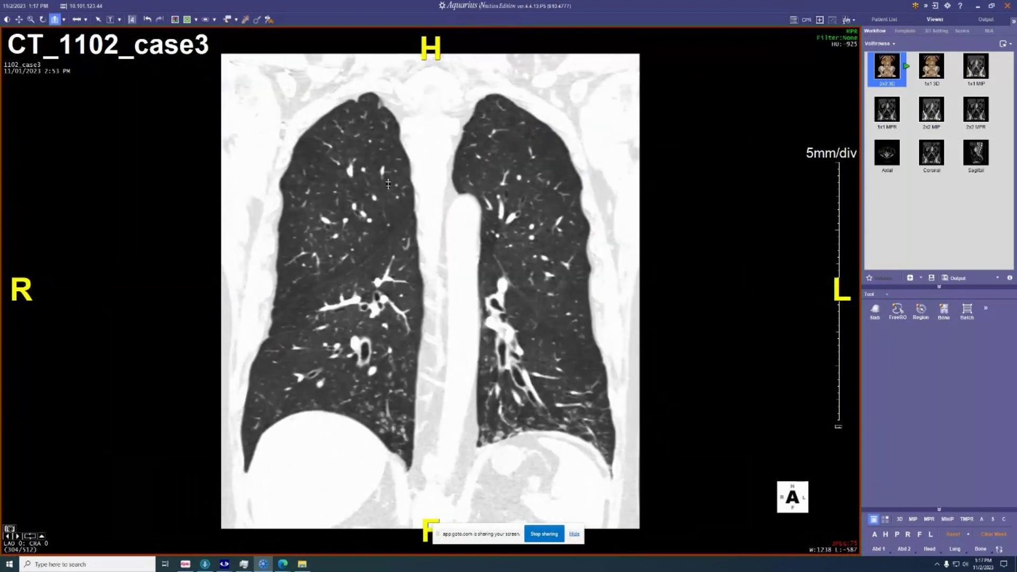
scroll(390, 156, down, 8)
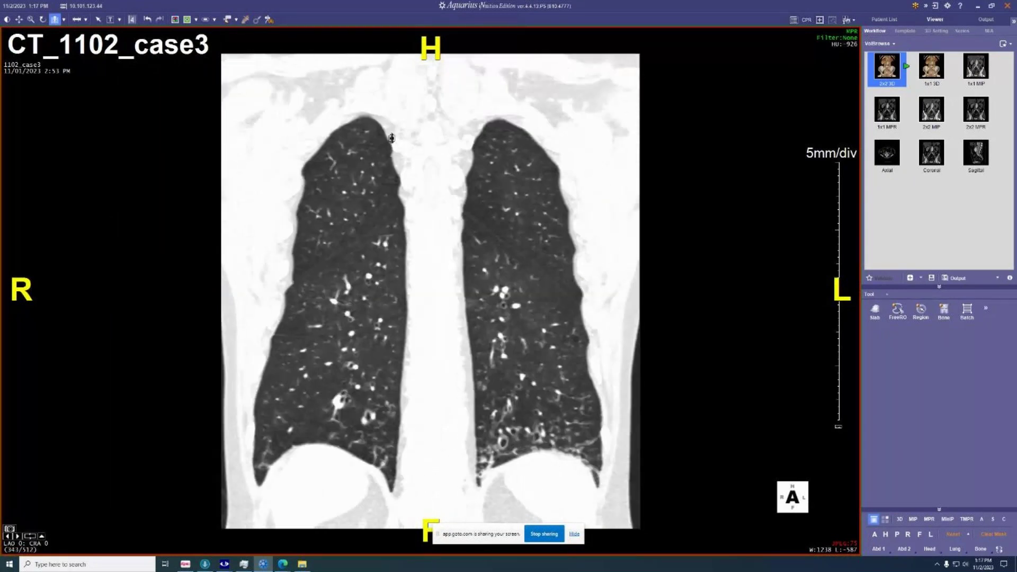
scroll(391, 137, up, 10)
scroll(395, 132, down, 15)
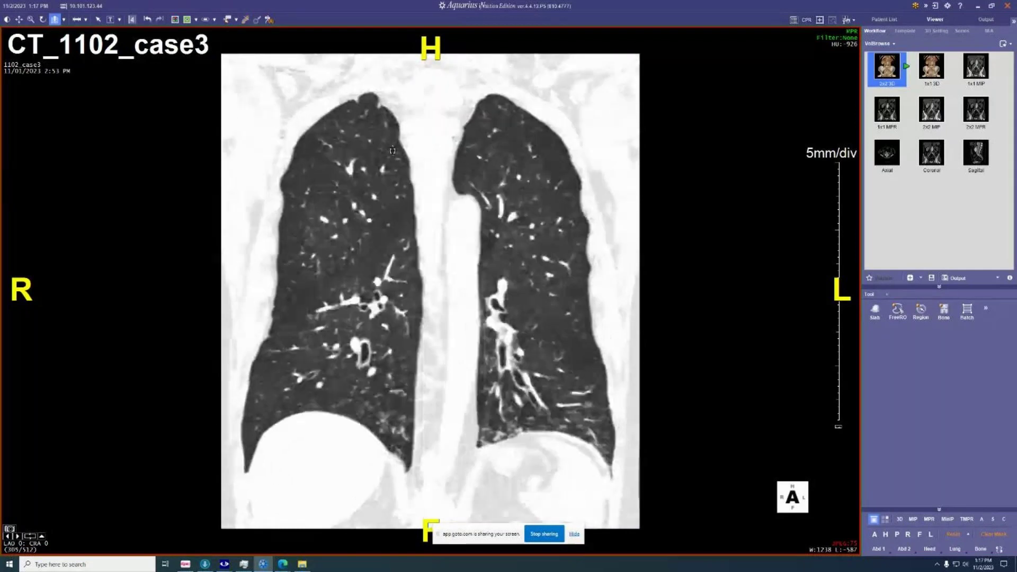
scroll(393, 132, up, 20)
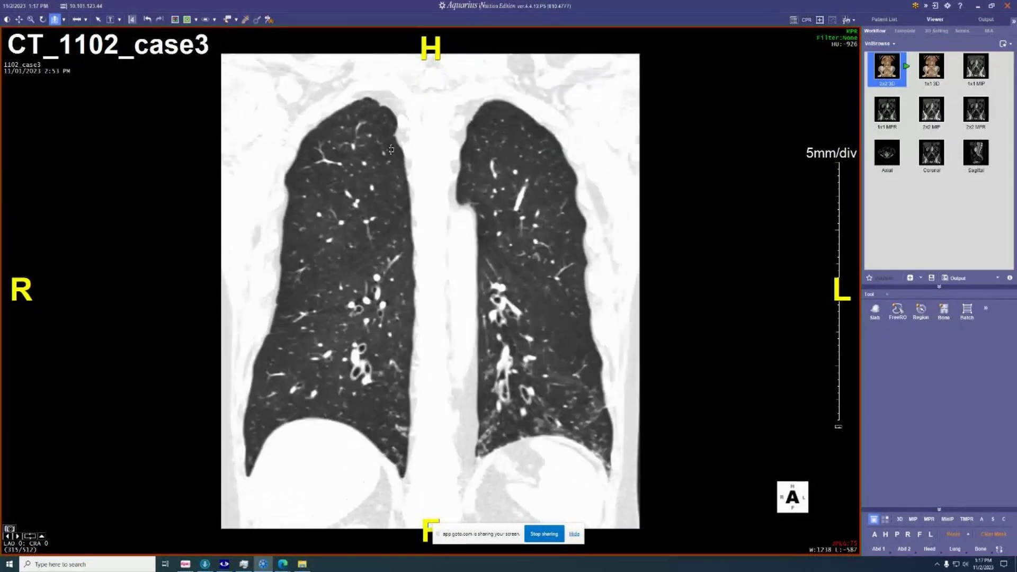
scroll(389, 181, down, 10)
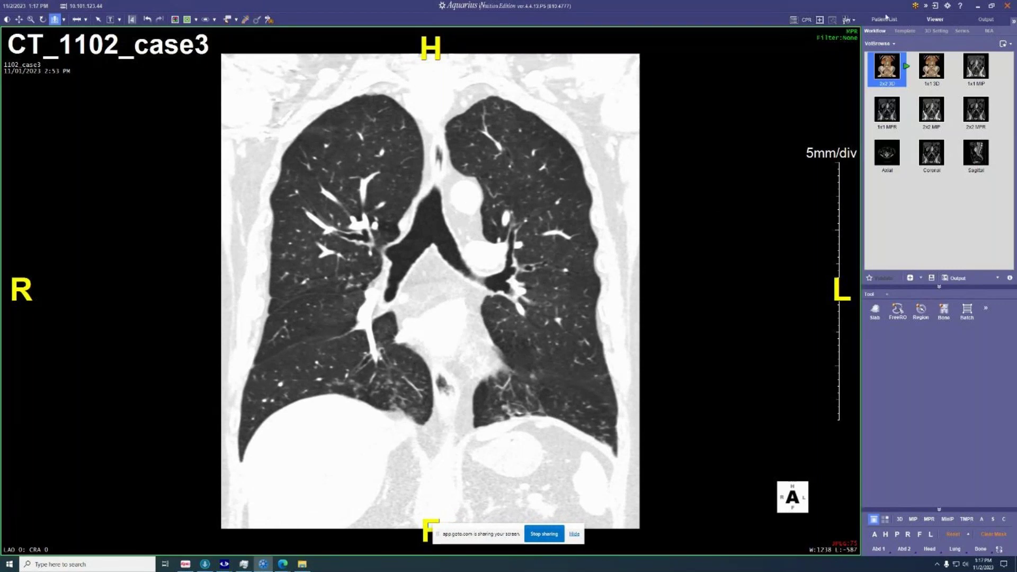
Step: Reload the case 3 PE THORAX (Adult) study of 11/01/2023 and inspect its enlarged axial view
click(885, 18)
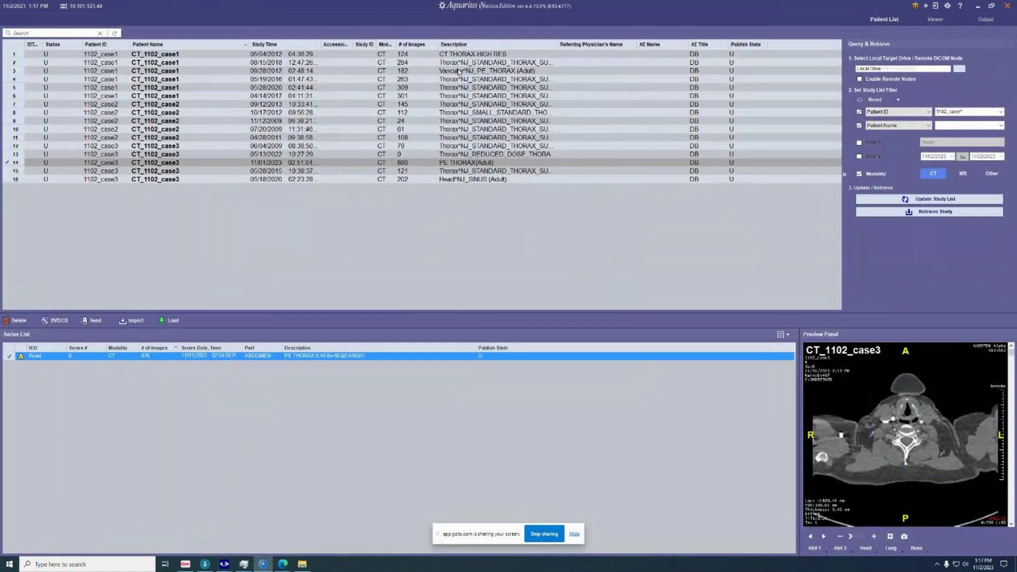
click(445, 137)
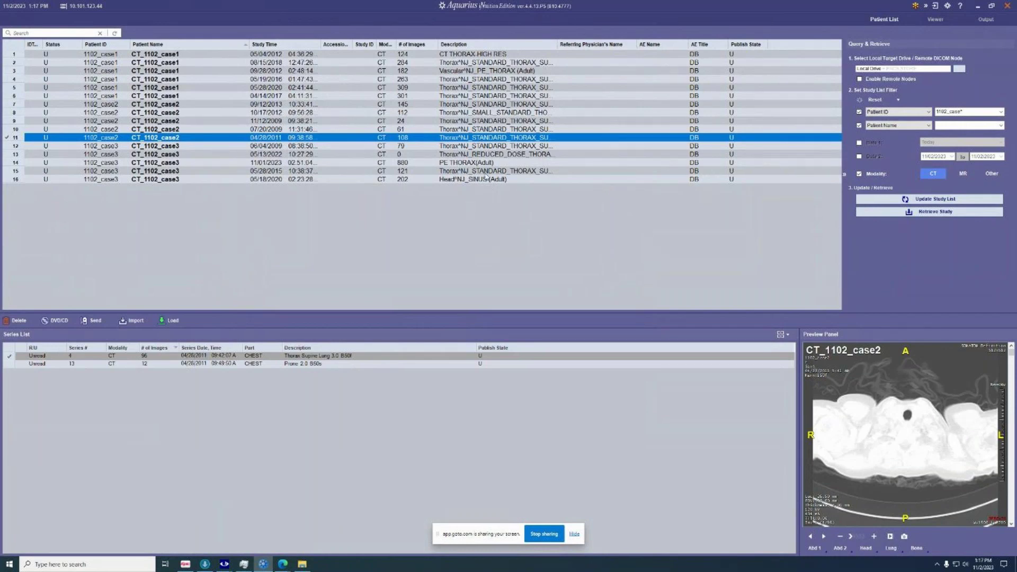
click(475, 164)
double_click(349, 357)
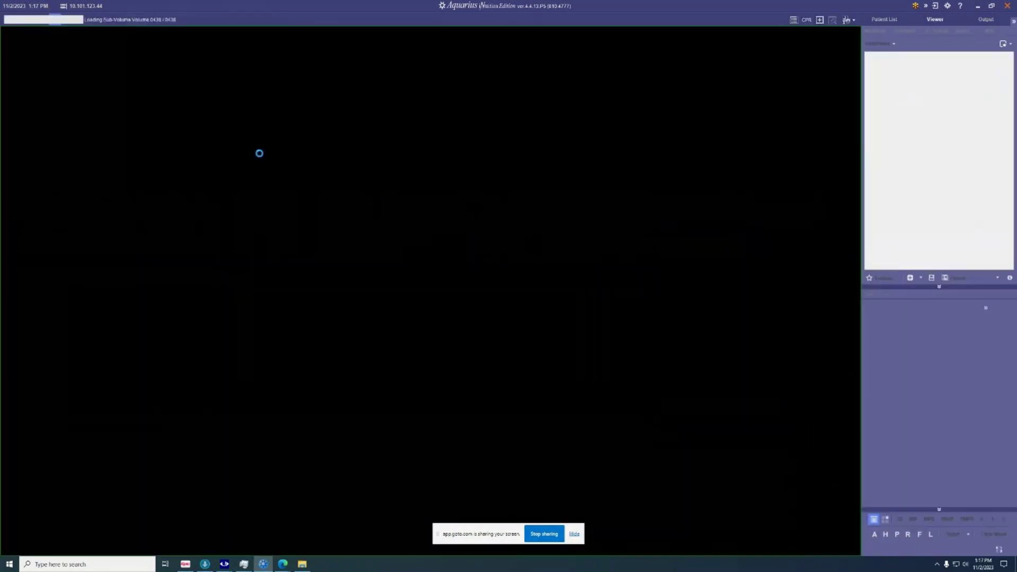
double_click(259, 155)
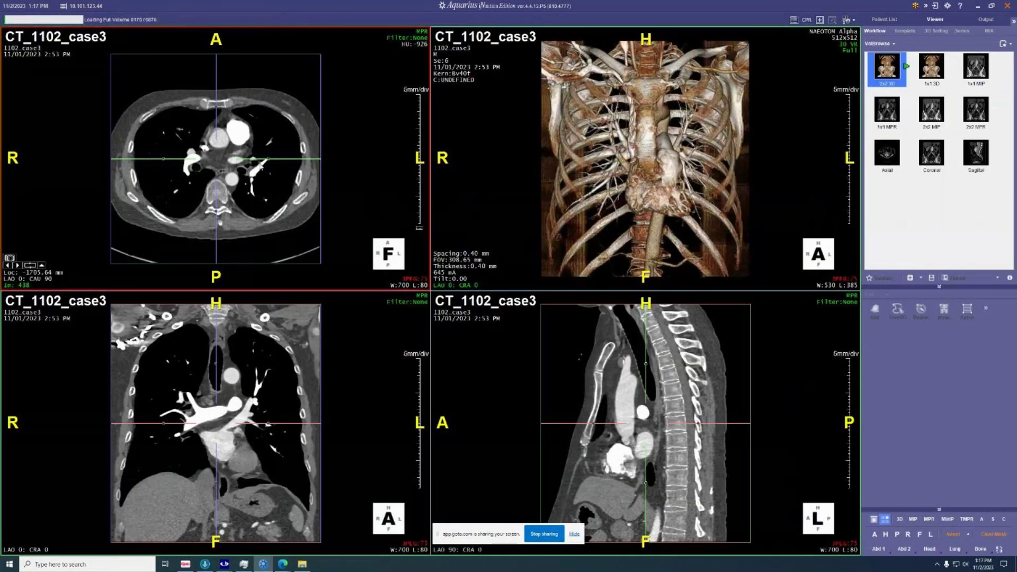
drag(474, 227, 506, 328)
drag(511, 212, 388, 182)
double_click(389, 182)
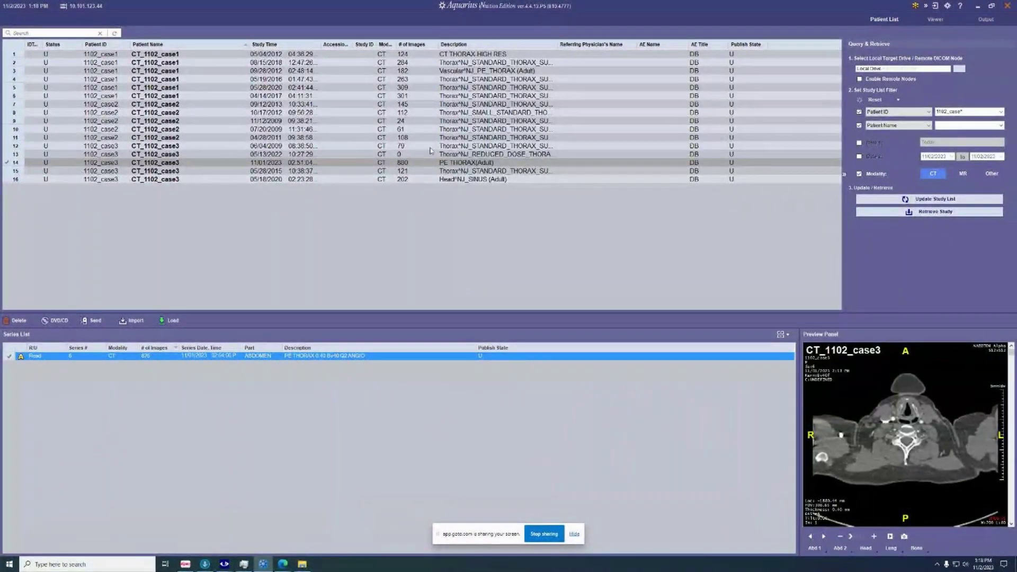
Step: Load the Supine Insp Lung 5.0 series of the case 3 study of 06/04/2009 with an enlarged axial view
click(431, 146)
click(322, 364)
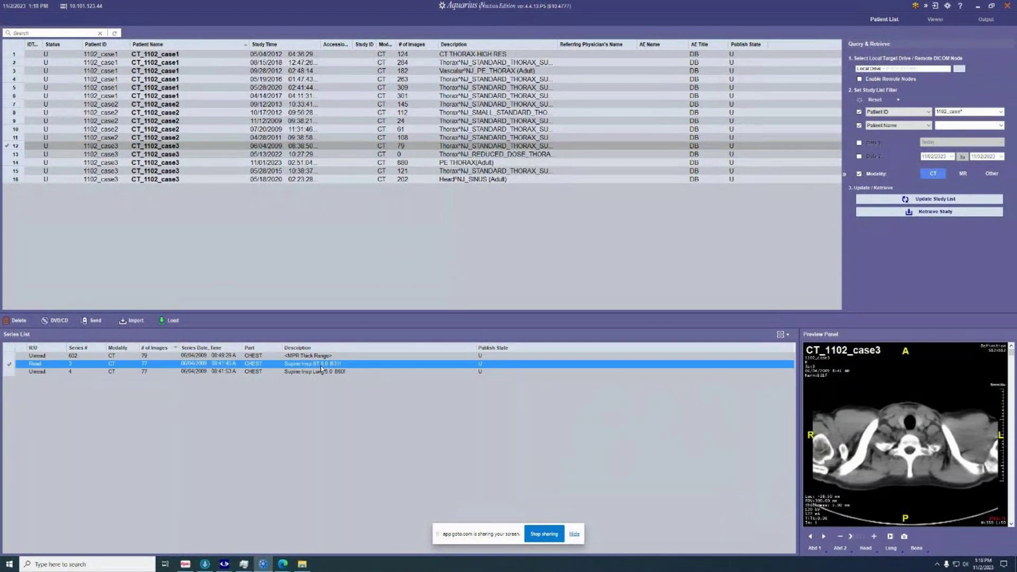
double_click(316, 373)
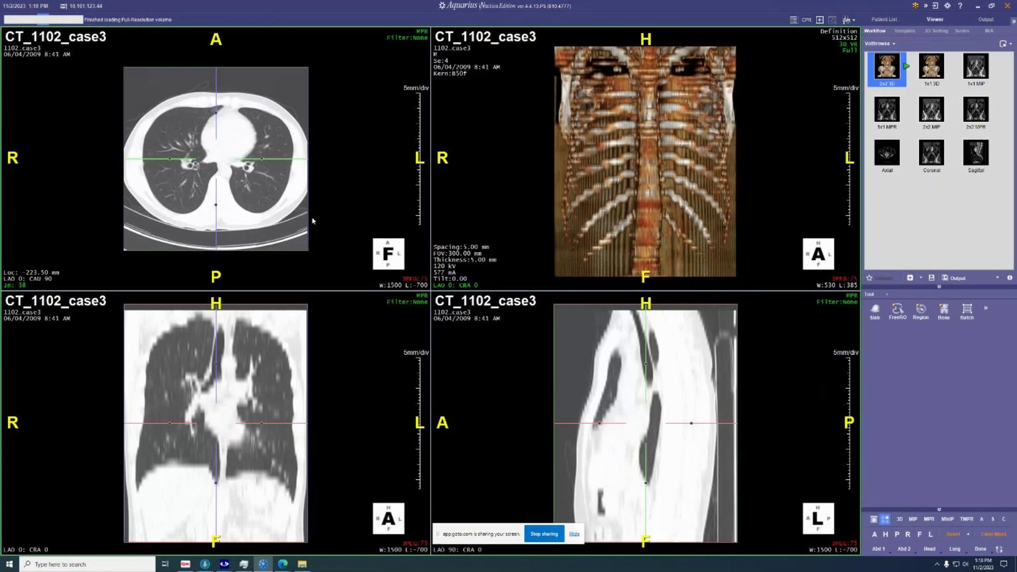
double_click(312, 221)
Step: Review the axial lung slices of the 06/04/2009 scan from the lung bases up to the level of the carina
scroll(437, 227, down, 8)
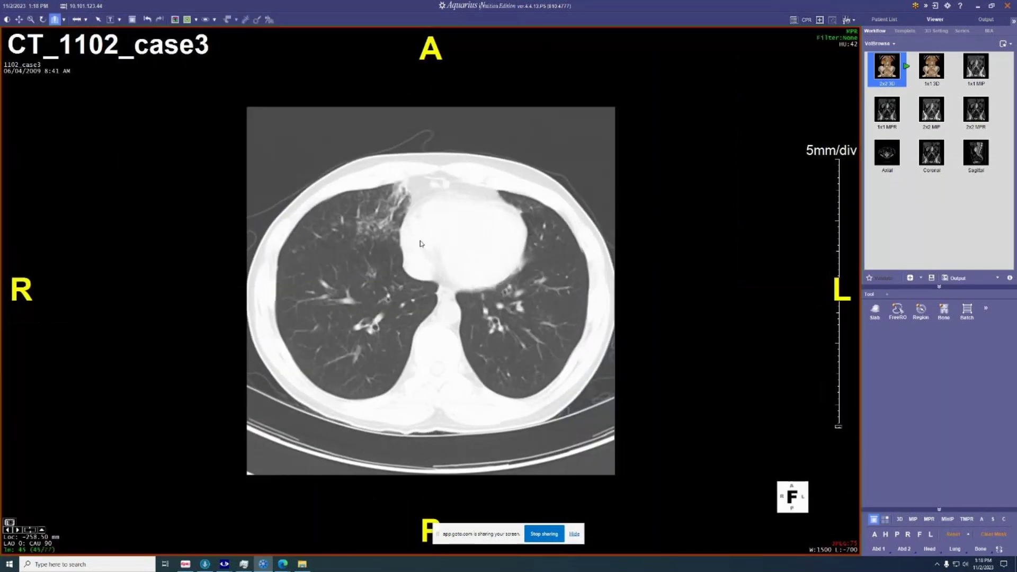
scroll(519, 342, down, 11)
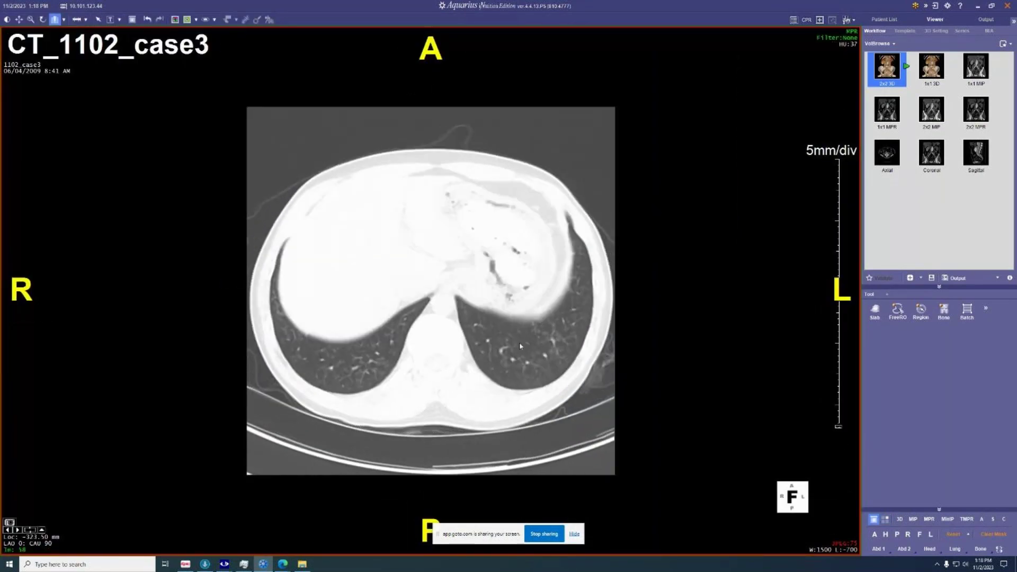
scroll(524, 355, up, 14)
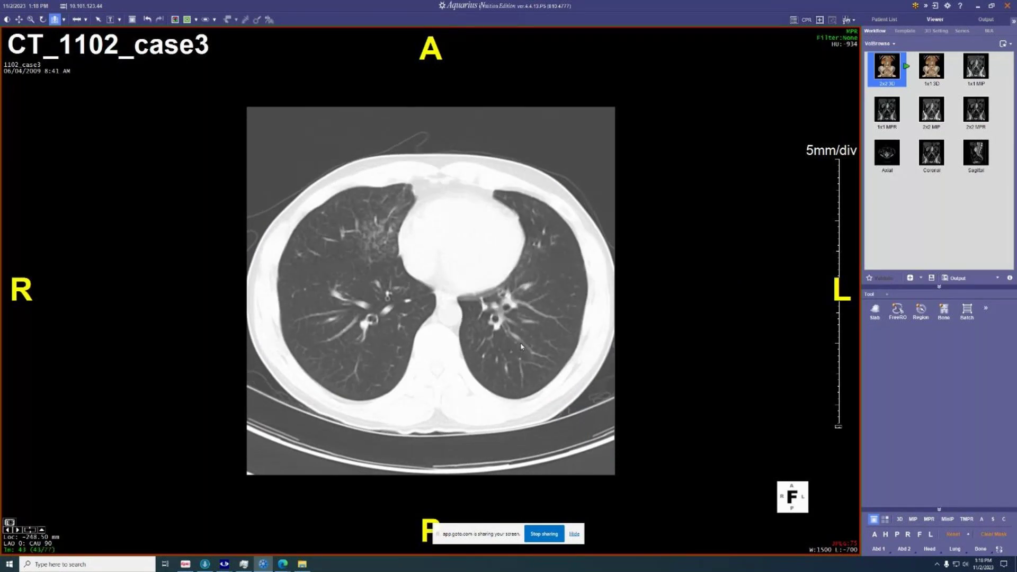
scroll(521, 346, up, 15)
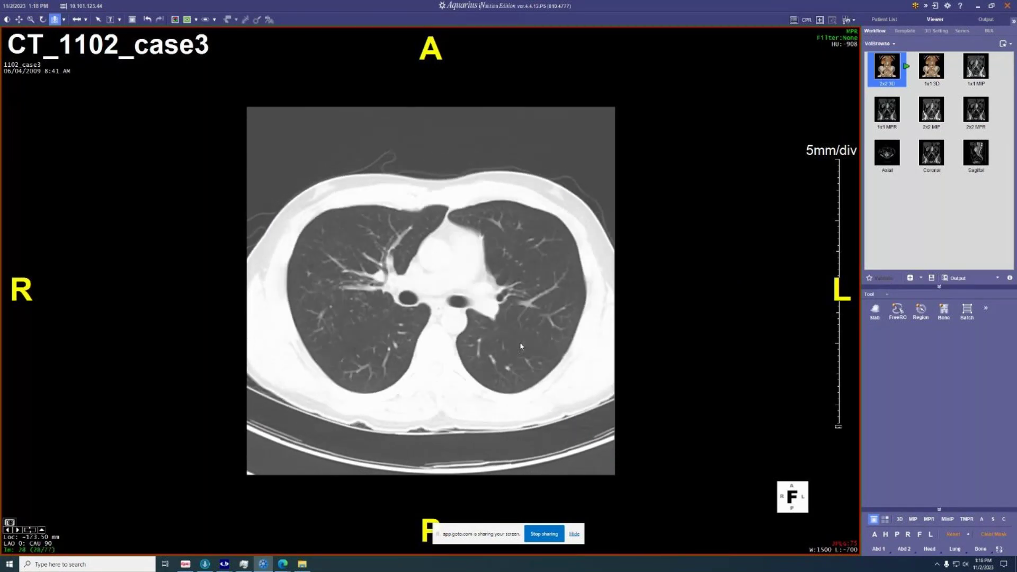
scroll(520, 346, up, 5)
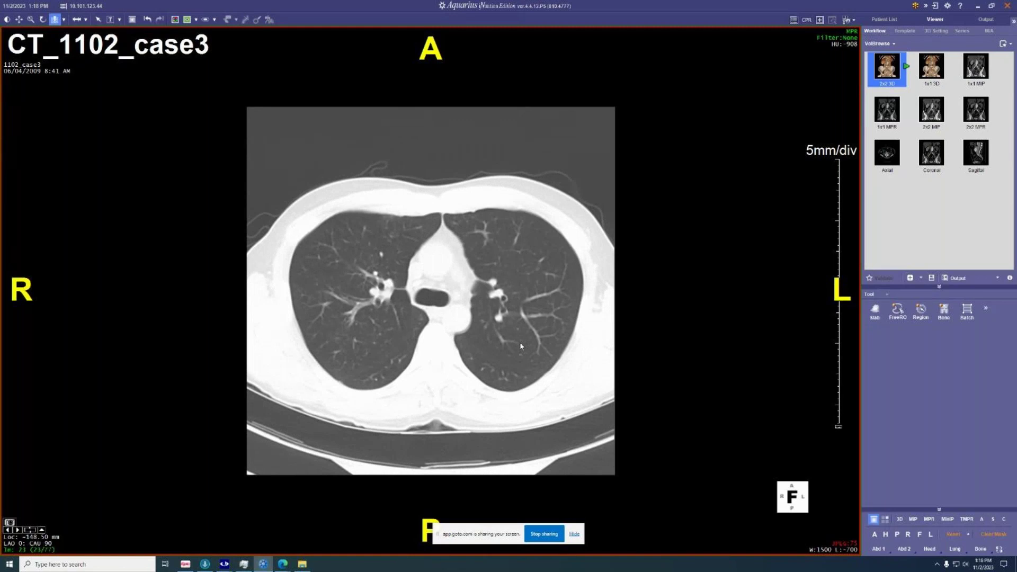
scroll(520, 342, down, 6)
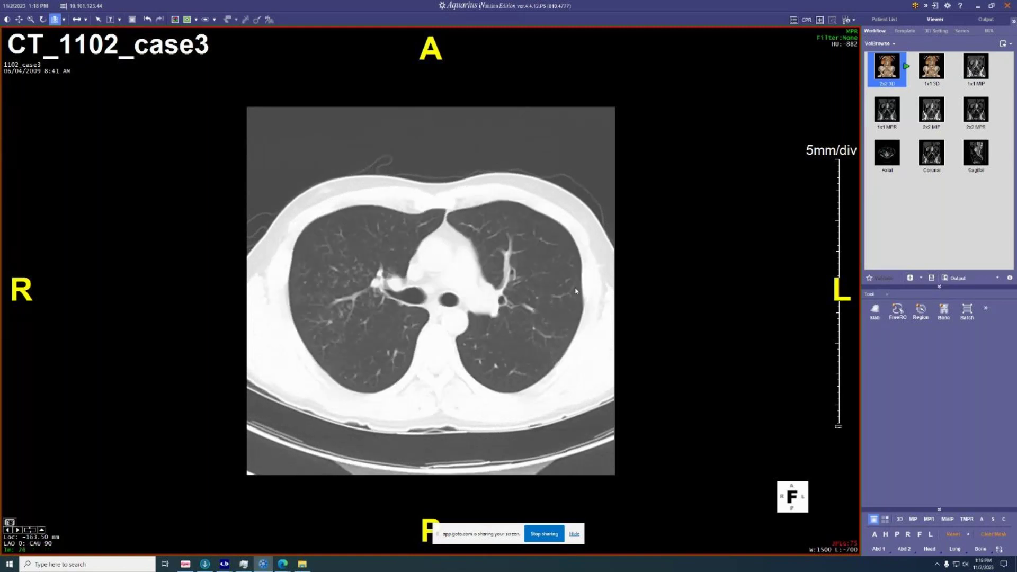
Step: Return to the study list and preview the upper chest slices of the case 2 study of 09/12/2013
click(884, 19)
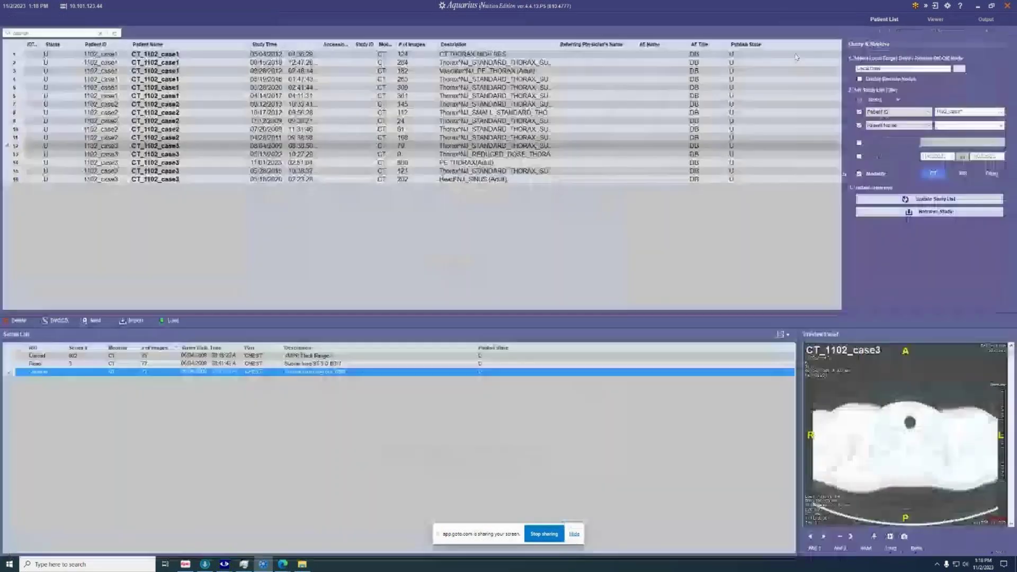
click(429, 104)
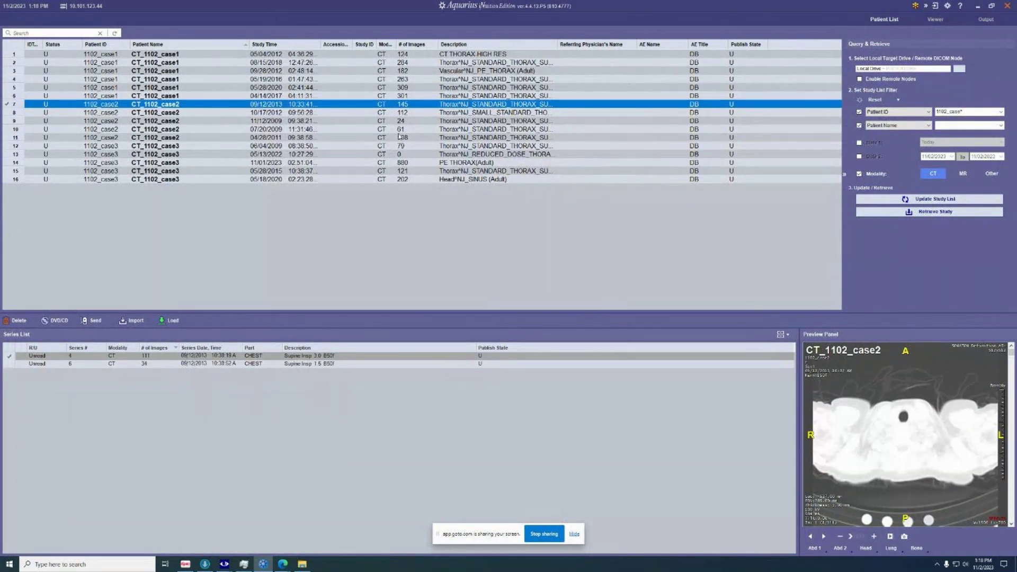
scroll(932, 434, down, 10)
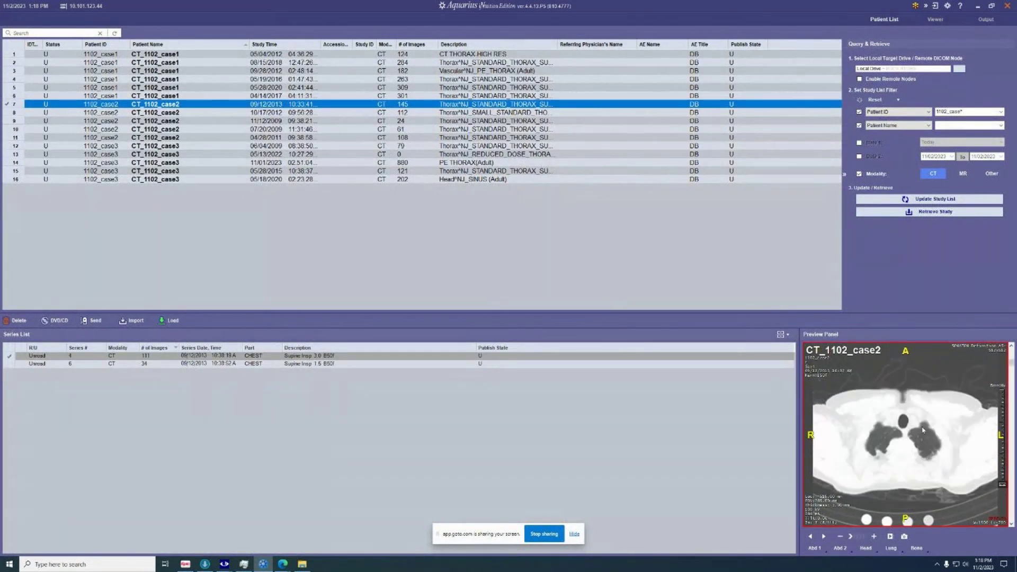
scroll(922, 431, down, 3)
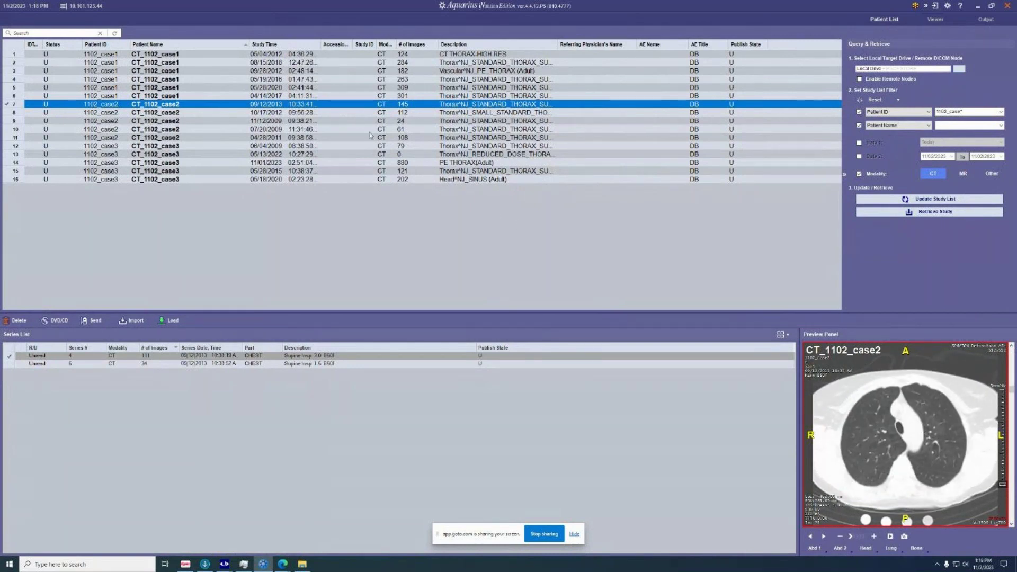
Step: Load the Supine Insp 5.0 series of the case 2 study of 07/20/2009 with an enlarged axial view
click(370, 138)
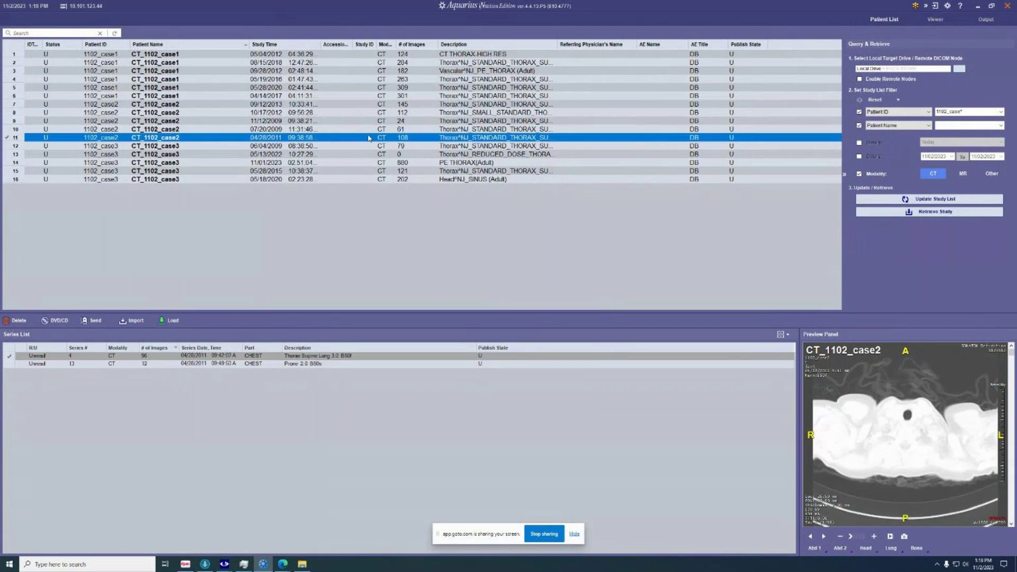
click(366, 129)
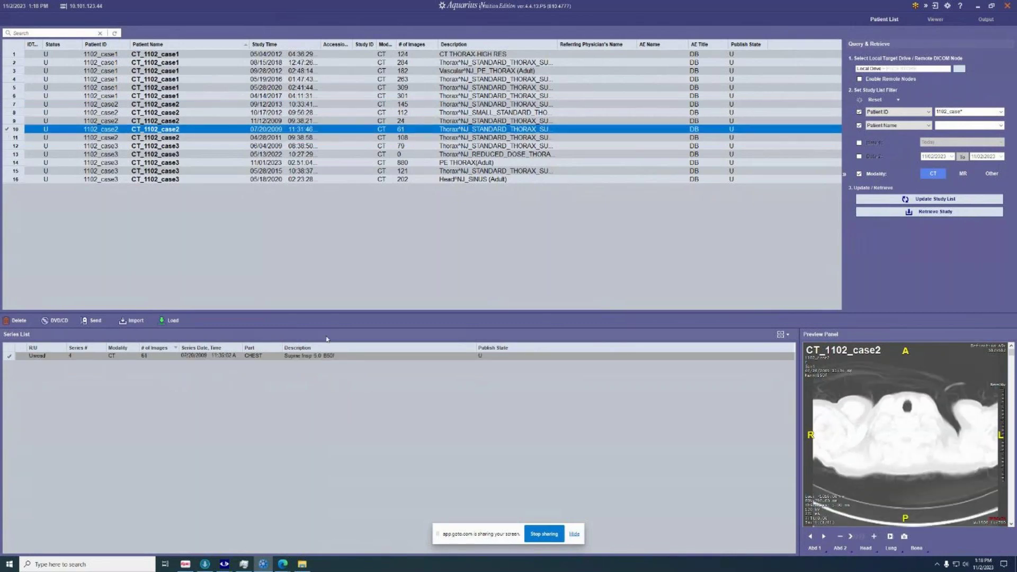
click(322, 356)
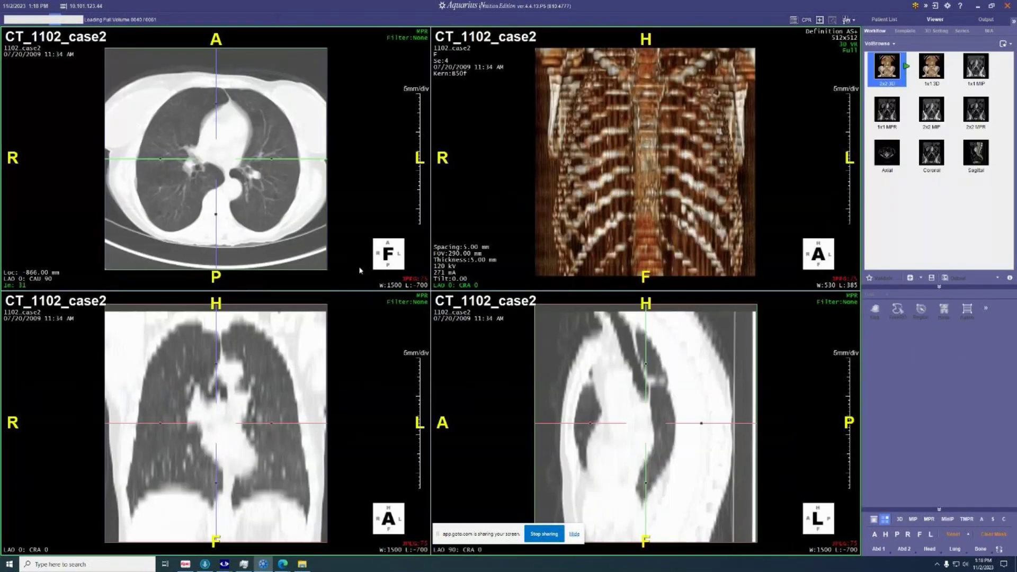
double_click(284, 193)
Step: Survey both lungs on the axial slices of the 07/20/2009 case 2 scan, from the bases up to the upper lobes
scroll(466, 286, down, 20)
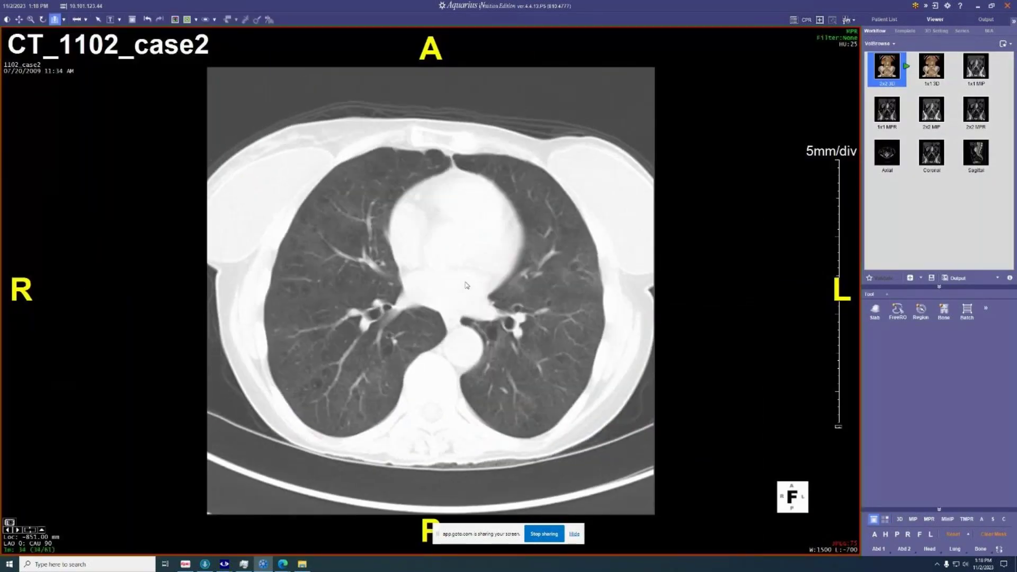
scroll(479, 287, up, 20)
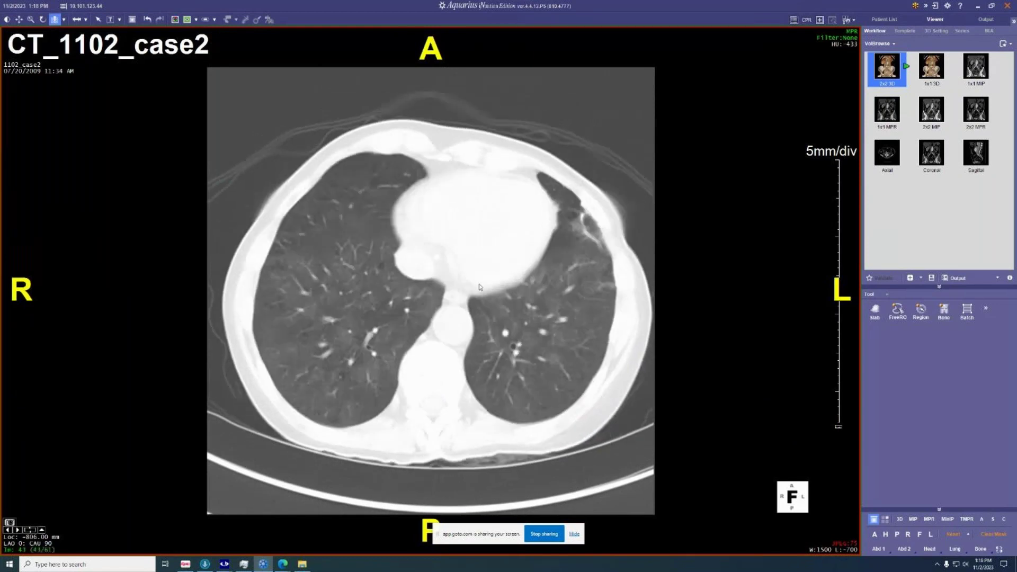
scroll(479, 287, up, 17)
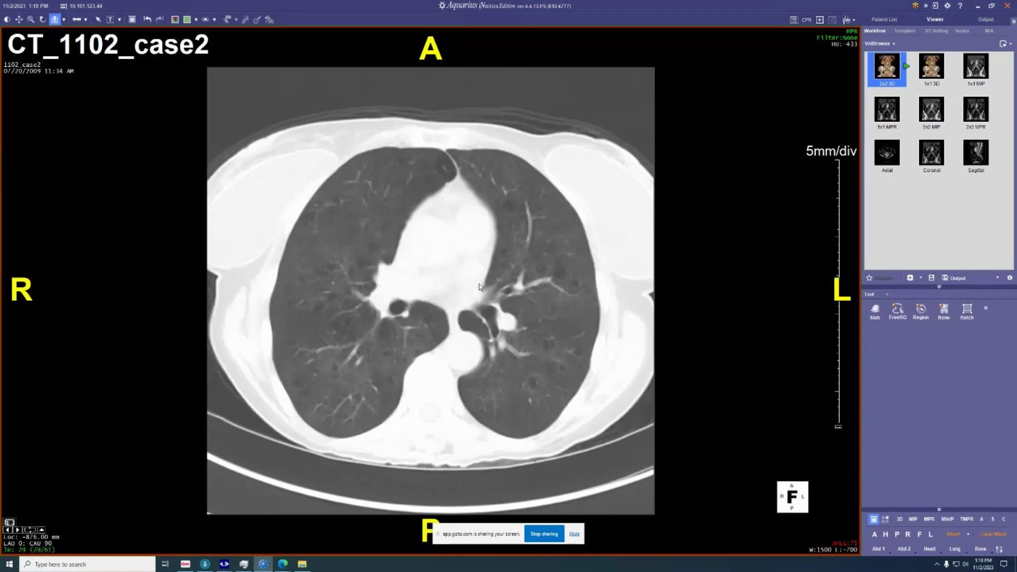
scroll(479, 287, up, 4)
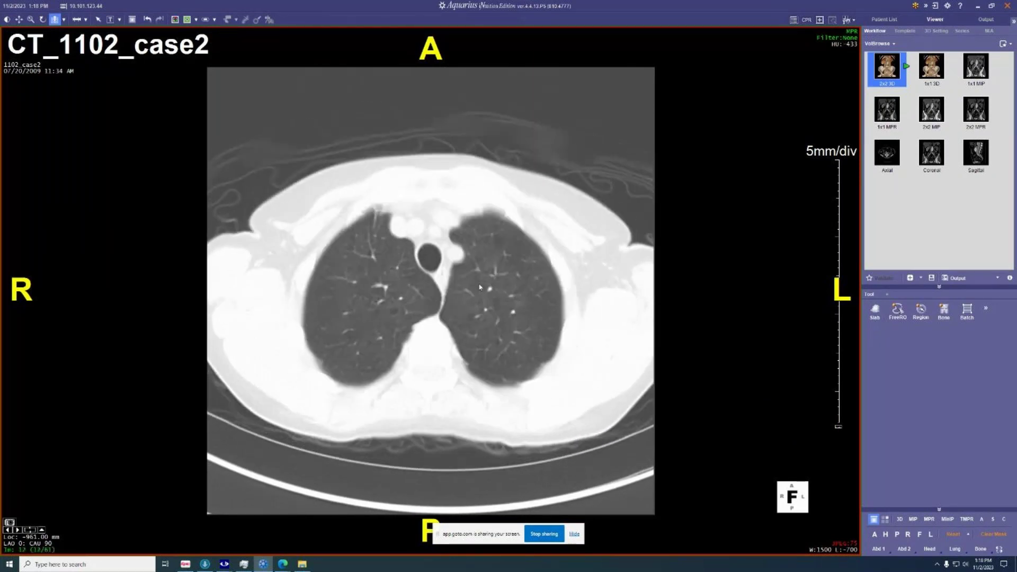
scroll(479, 287, down, 9)
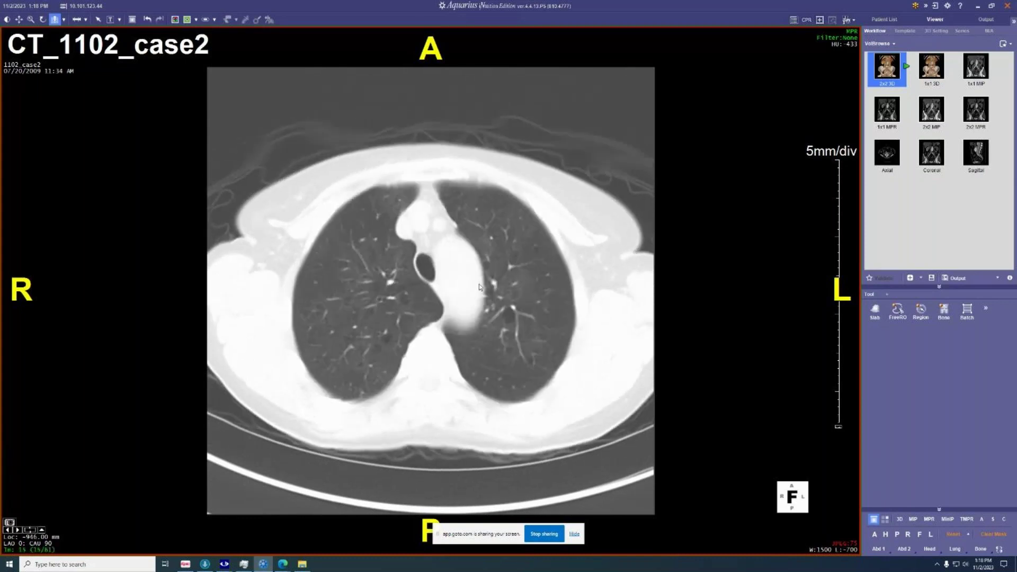
Step: Examine the posterior right lung near the level of the carina and the adjacent axial slices of the 07/20/2009 scan
scroll(479, 287, down, 3)
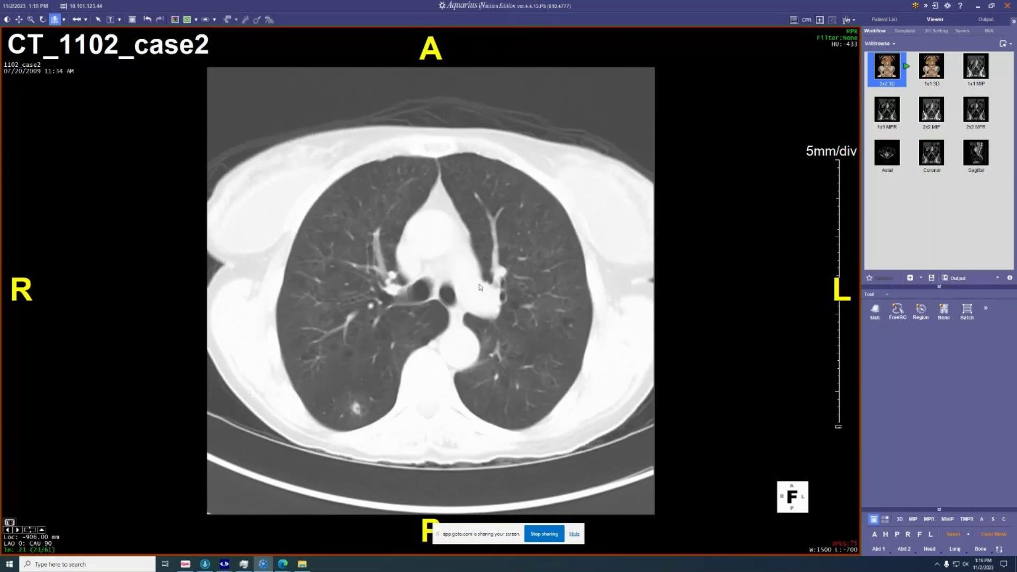
scroll(479, 288, down, 2)
scroll(456, 329, up, 3)
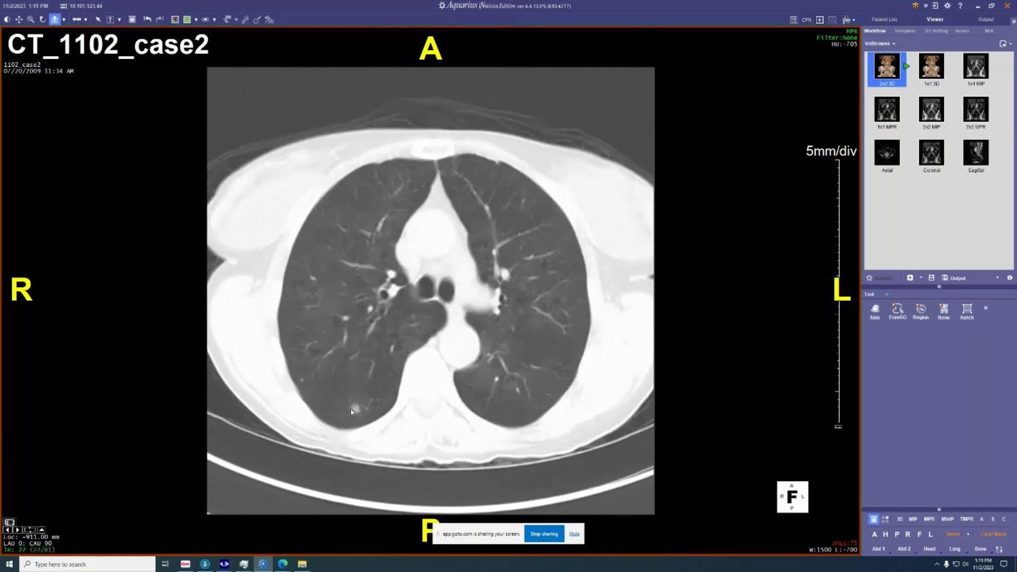
scroll(439, 375, down, 4)
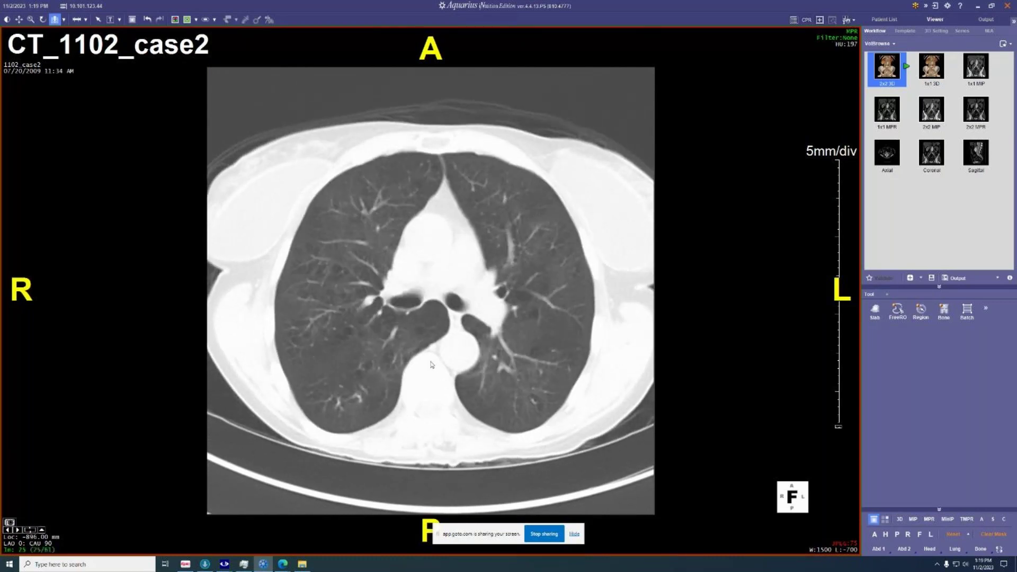
scroll(353, 408, up, 6)
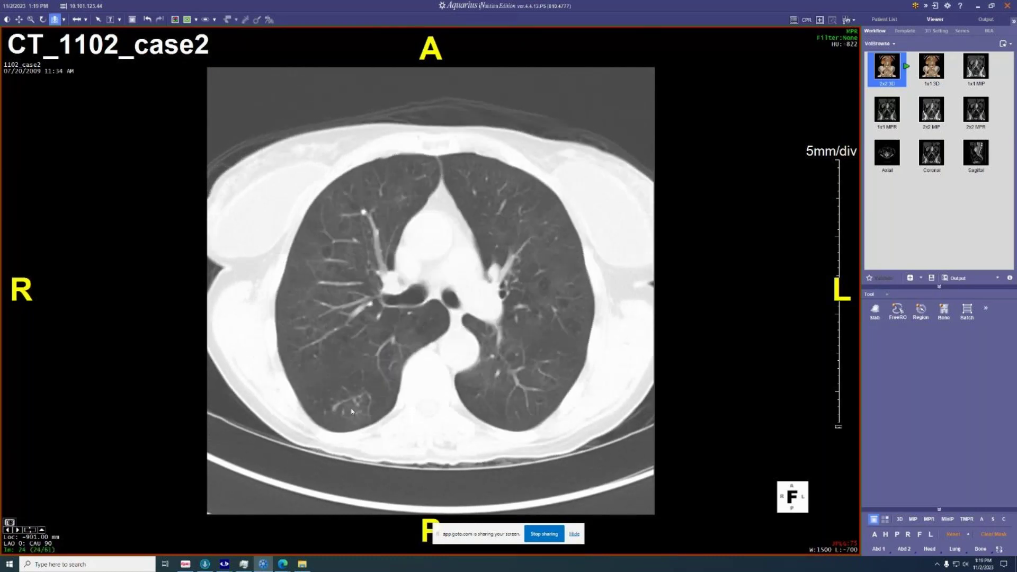
scroll(397, 320, down, 6)
scroll(358, 277, down, 7)
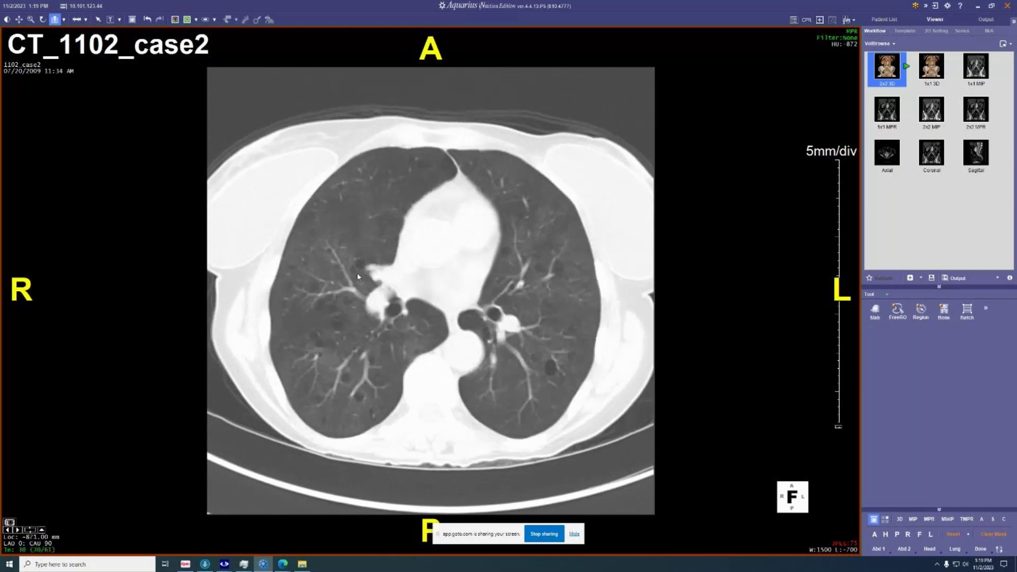
Step: Examine the mid and lower lungs at heart level on the axial slices of the 07/20/2009 case 2 scan
scroll(334, 334, up, 1)
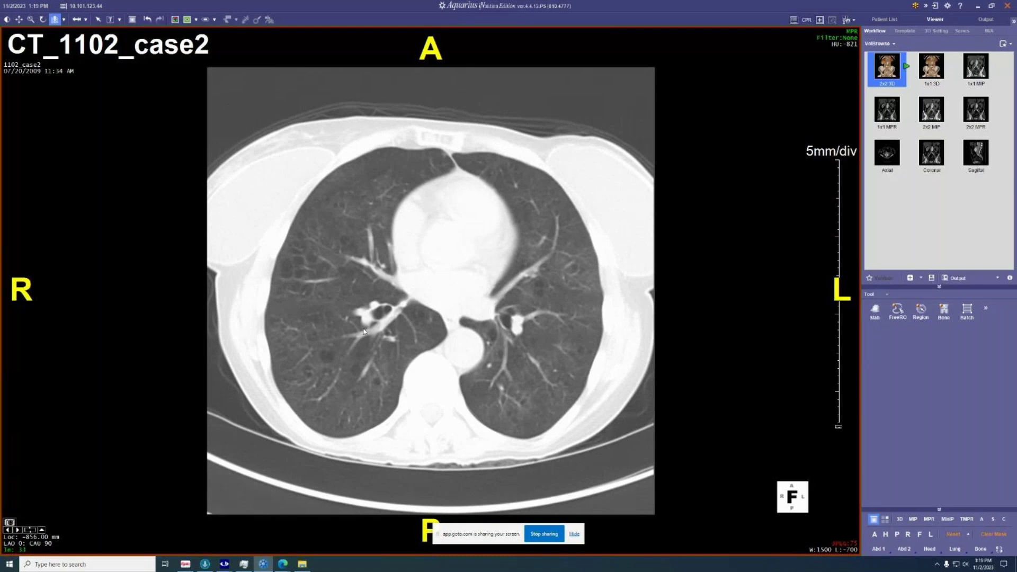
scroll(363, 331, down, 2)
scroll(345, 357, down, 2)
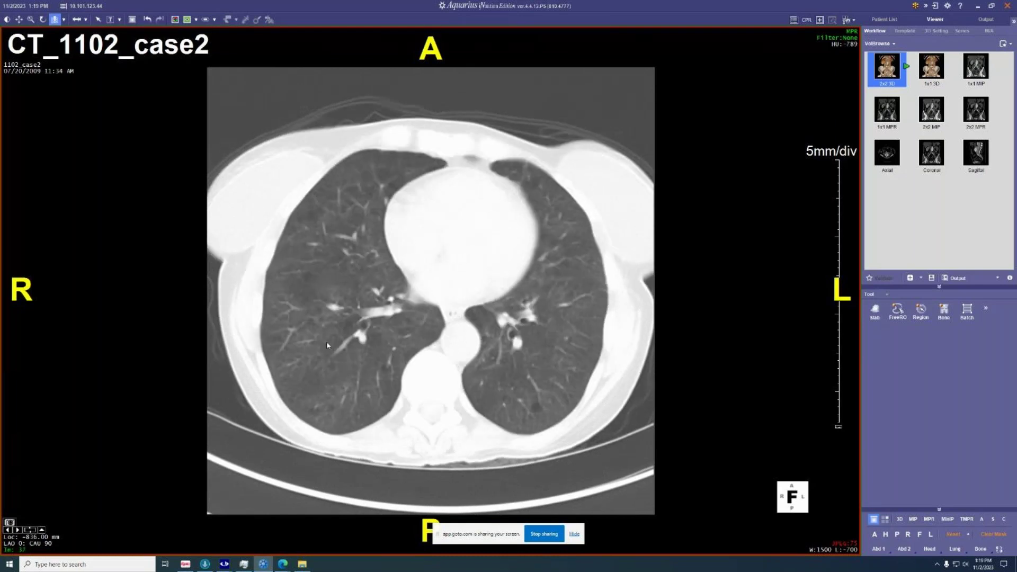
scroll(355, 392, down, 2)
scroll(339, 371, down, 2)
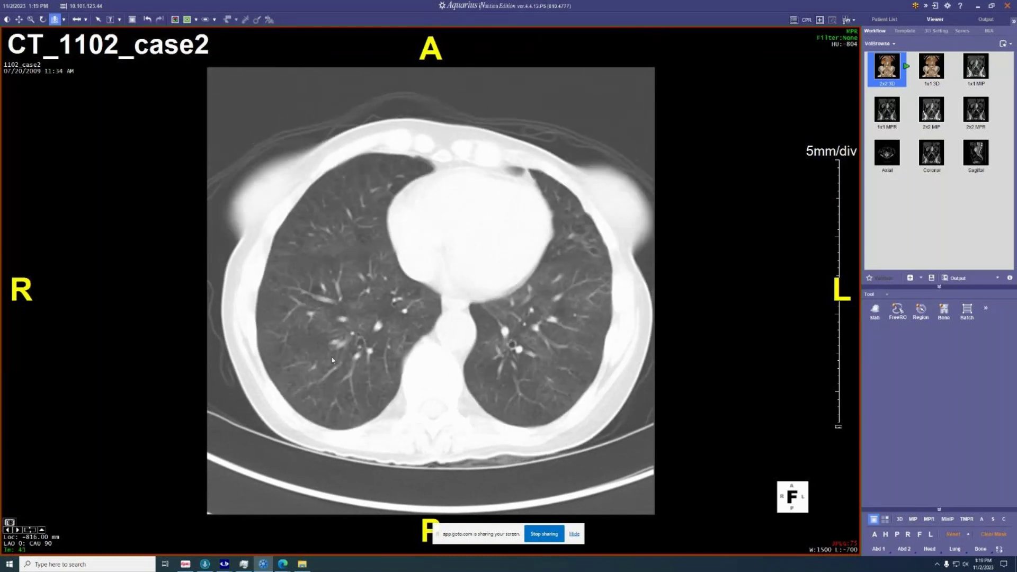
scroll(319, 299, up, 7)
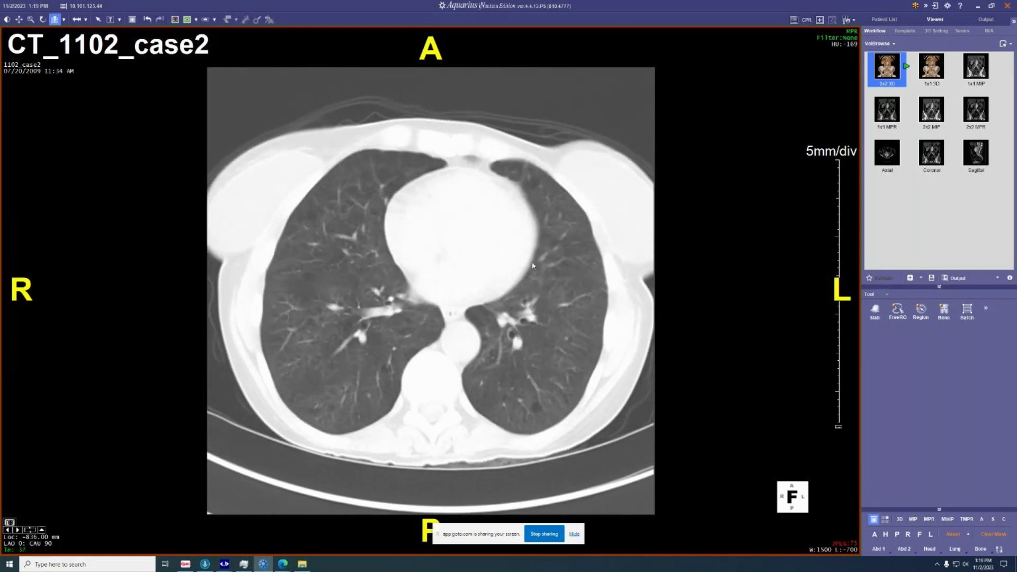
scroll(548, 258, up, 20)
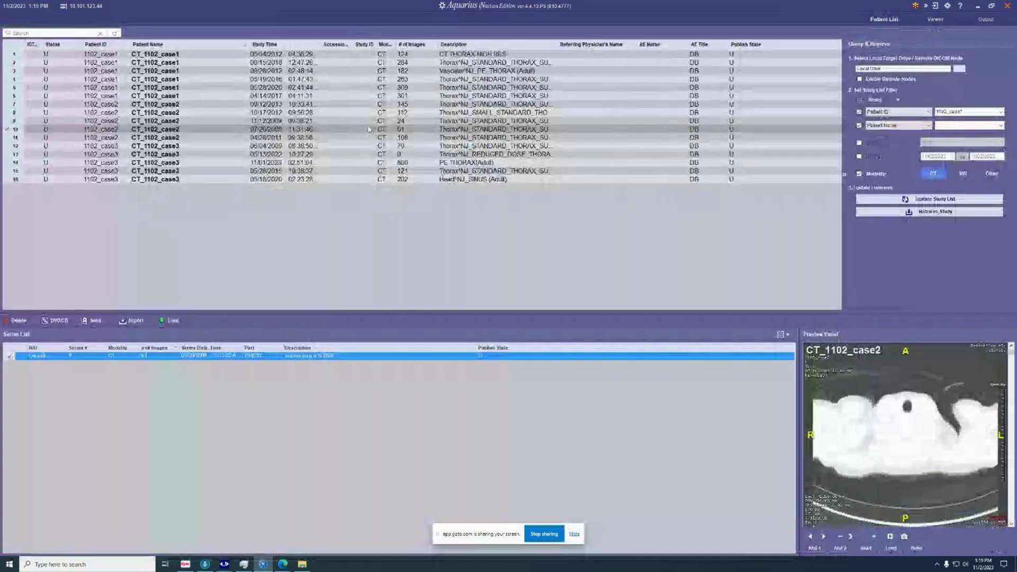
Step: Load the Supine Insp 3.0 B50f series of the case 2 study of 09/12/2013 with an enlarged axial view
click(311, 104)
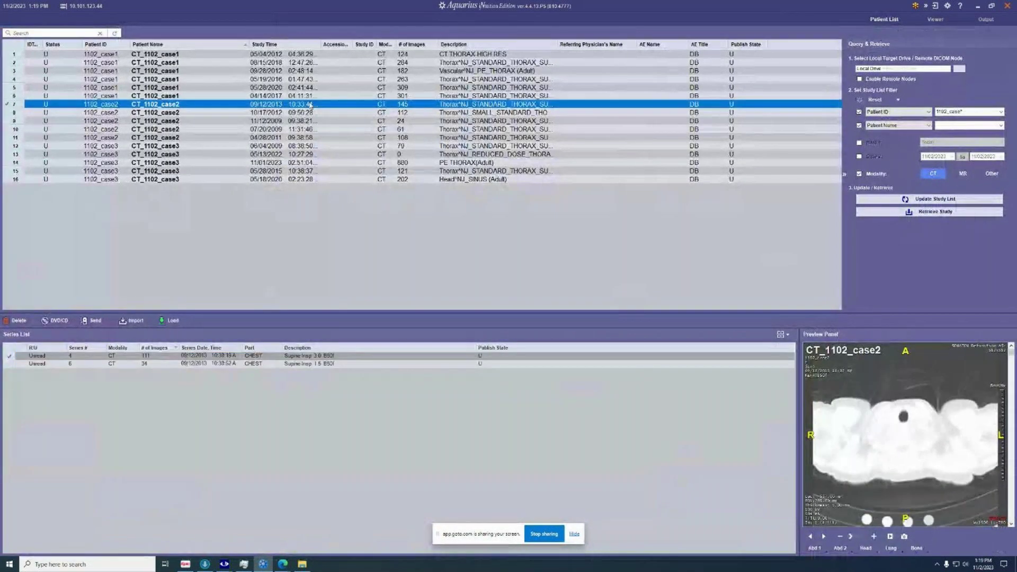
double_click(308, 359)
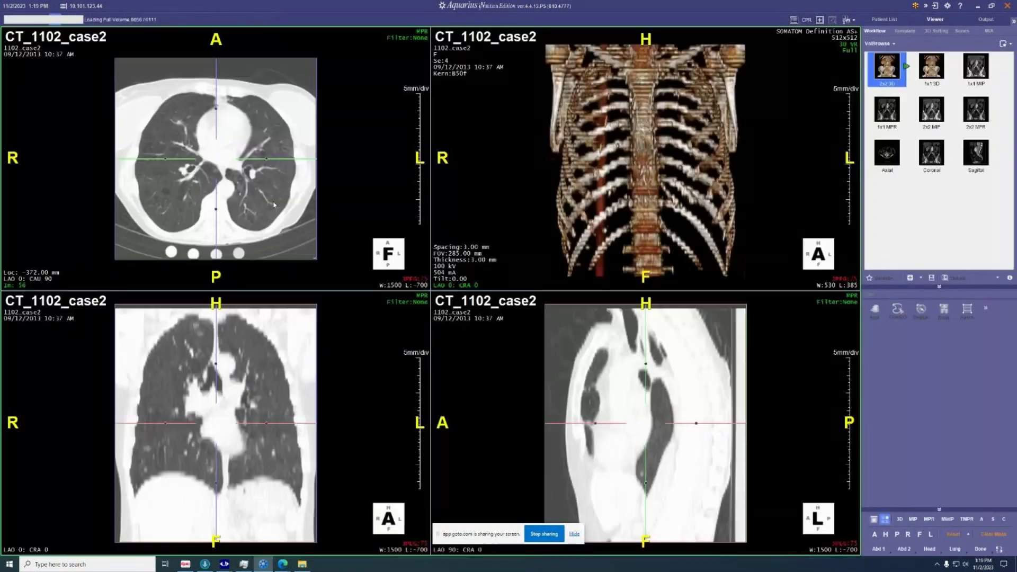
double_click(285, 213)
Step: Survey both lungs on the axial slices of the 09/12/2013 case 2 scan, from the bases up to the aortic arch
scroll(532, 264, down, 20)
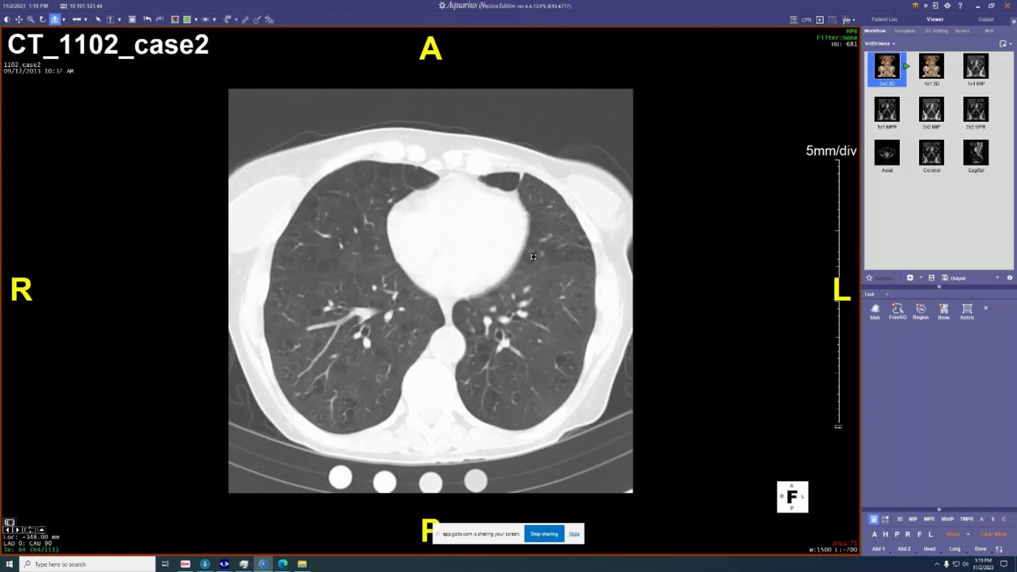
scroll(532, 265, up, 7)
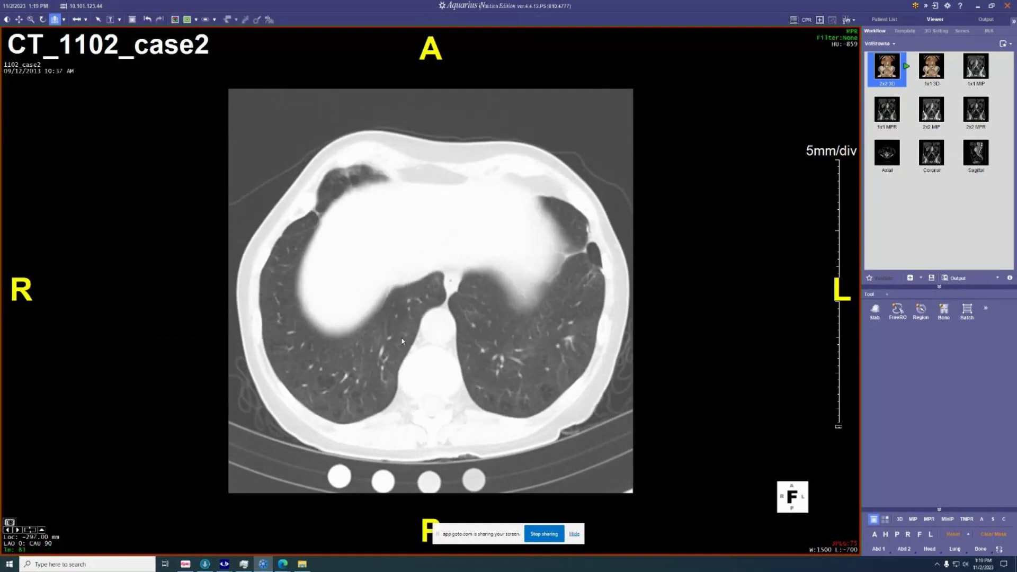
scroll(305, 409, up, 5)
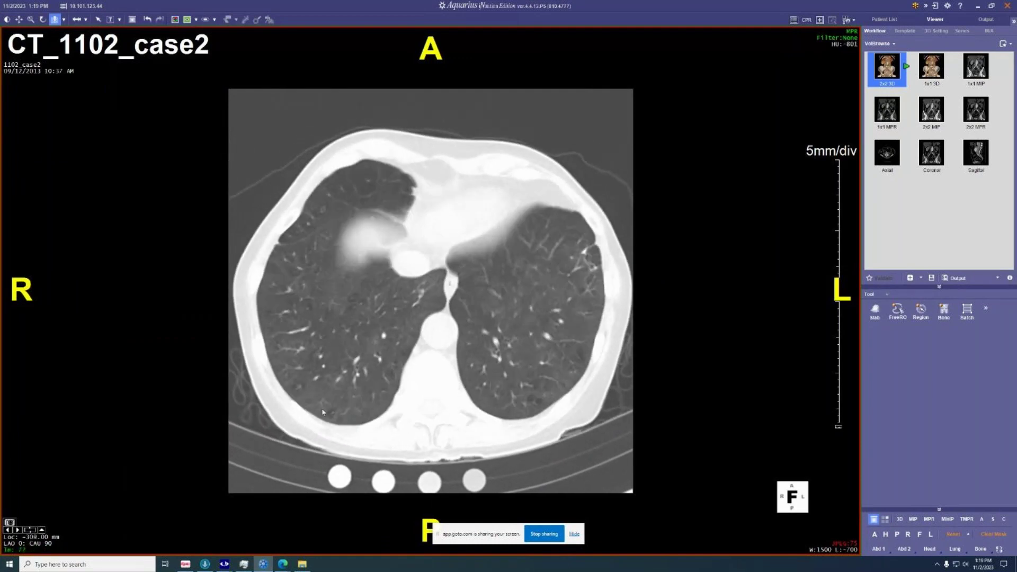
scroll(402, 322, up, 20)
scroll(405, 316, down, 2)
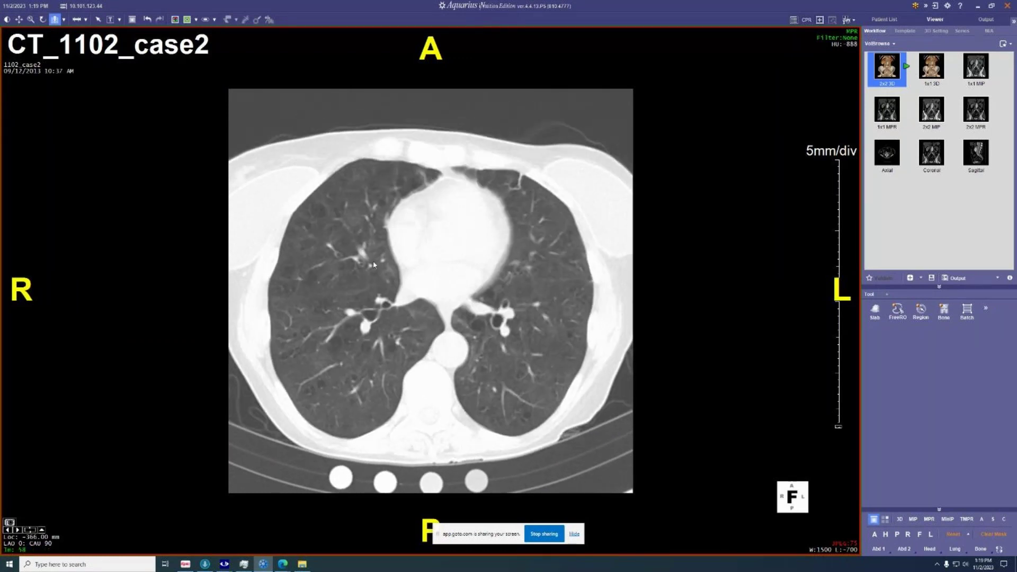
scroll(465, 323, up, 13)
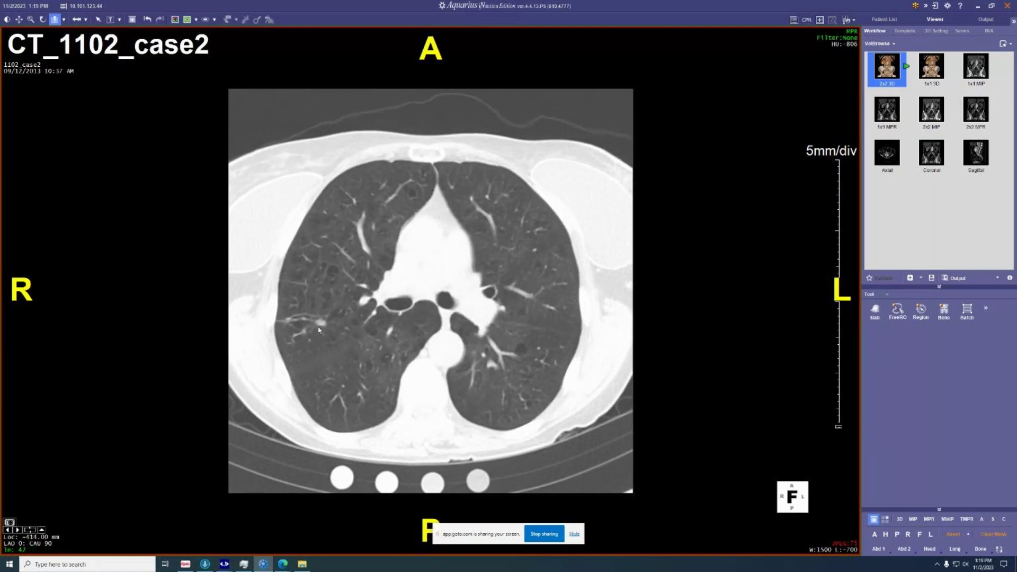
scroll(318, 330, up, 13)
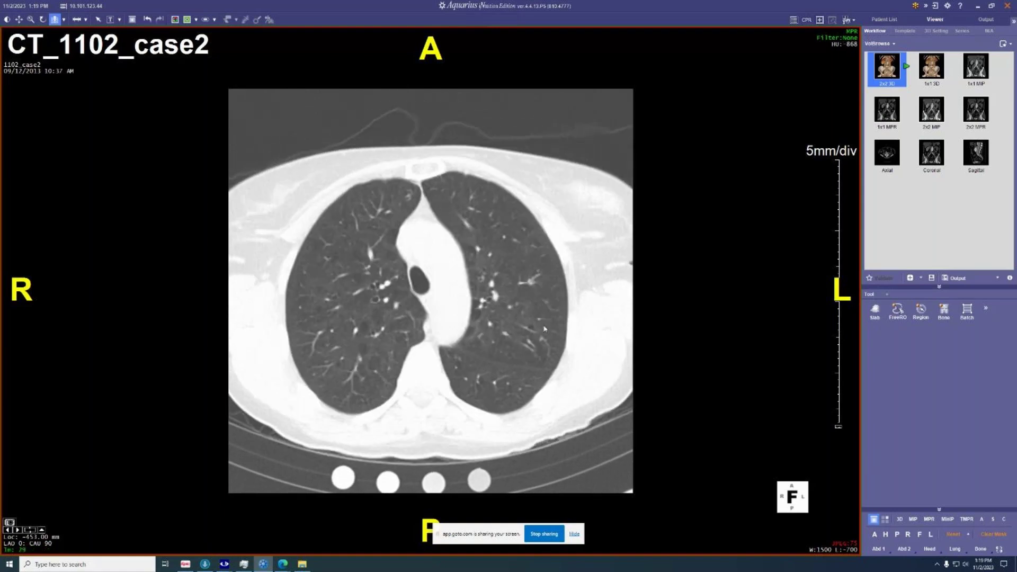
scroll(442, 334, up, 5)
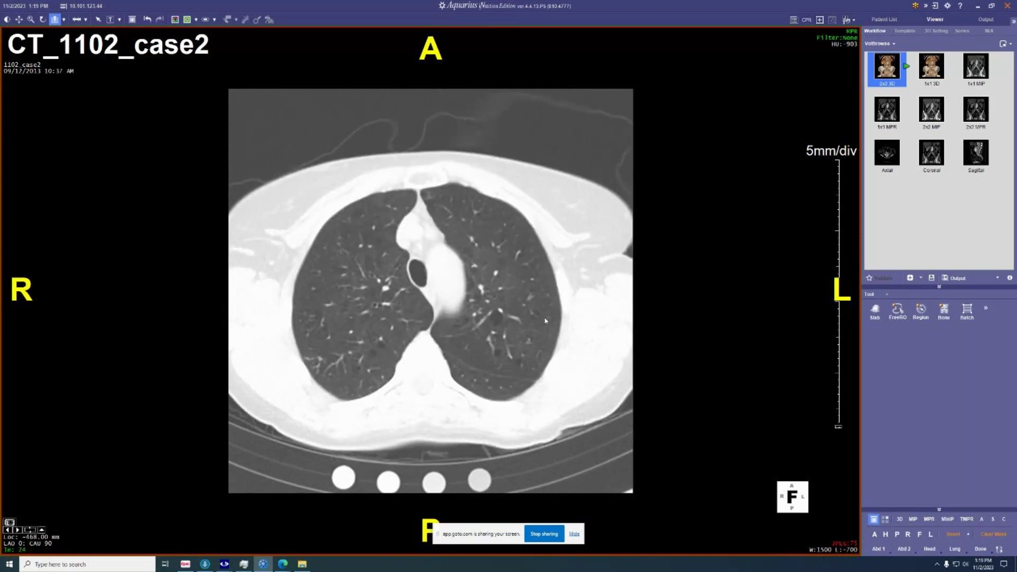
Step: Review the 09/12/2013 axial slices from the aortic arch back down through the hila to the lower lobes
scroll(545, 320, down, 13)
scroll(402, 316, down, 3)
scroll(341, 301, down, 12)
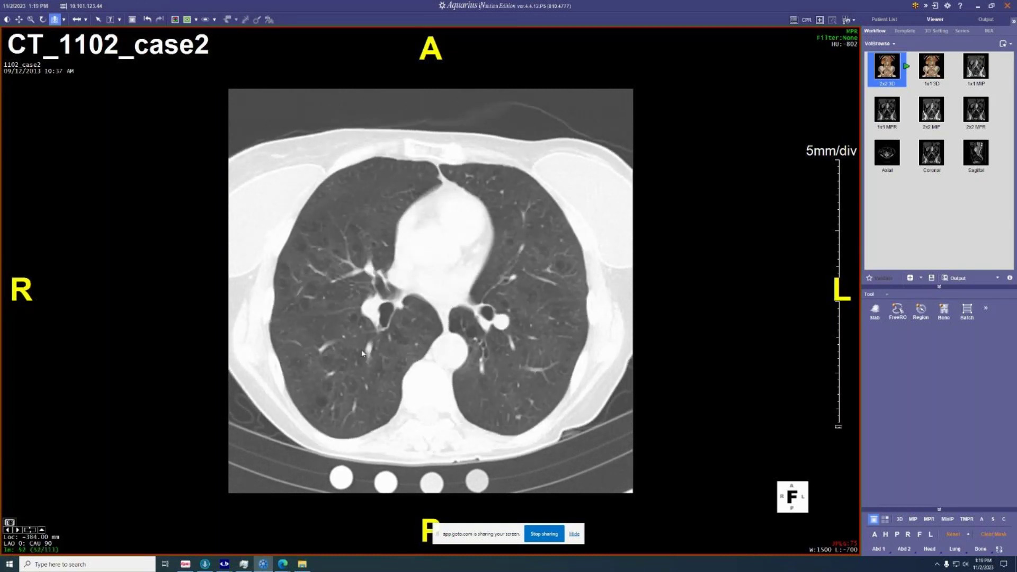
scroll(363, 354, down, 2)
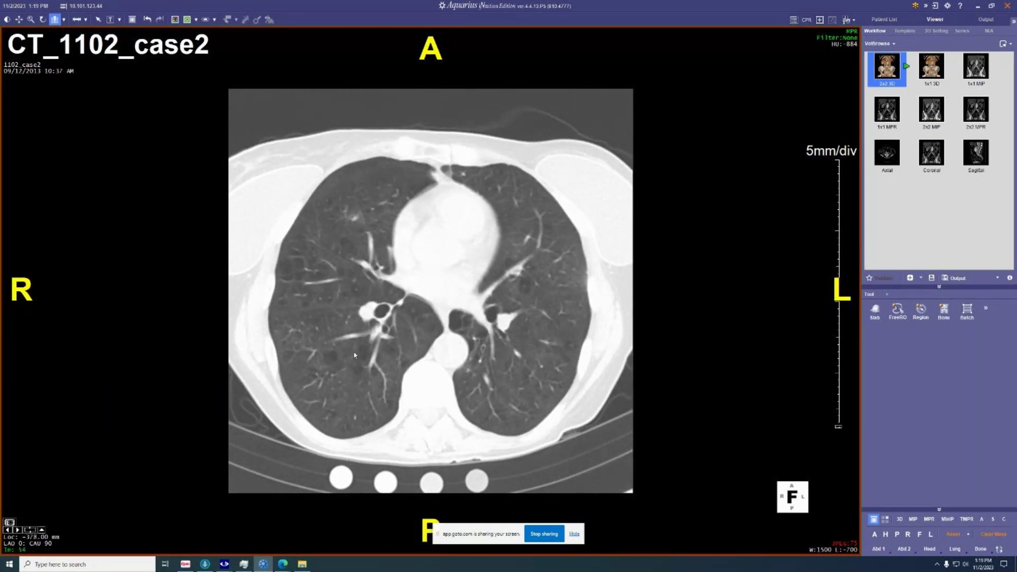
scroll(354, 355, down, 8)
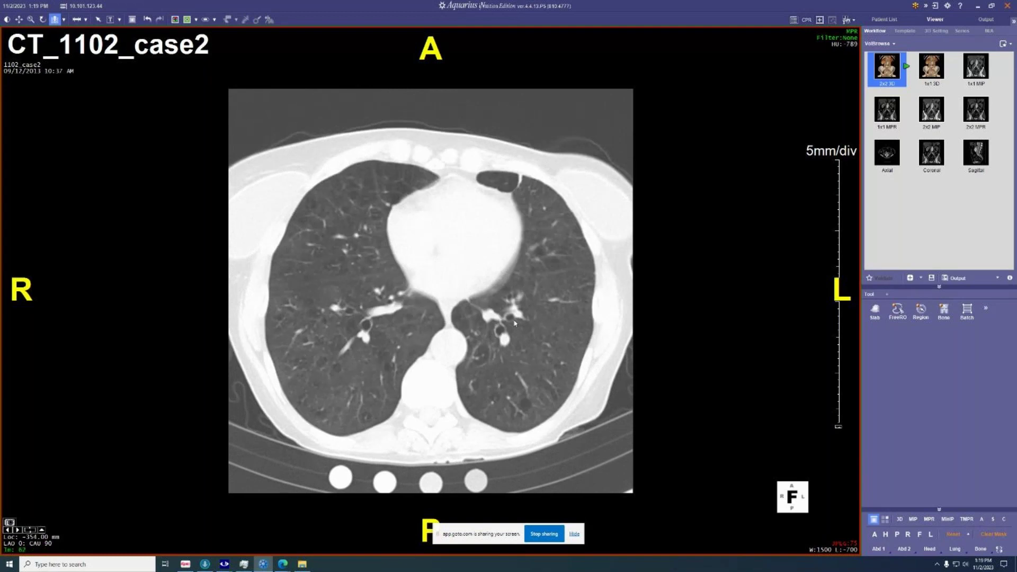
scroll(515, 324, down, 3)
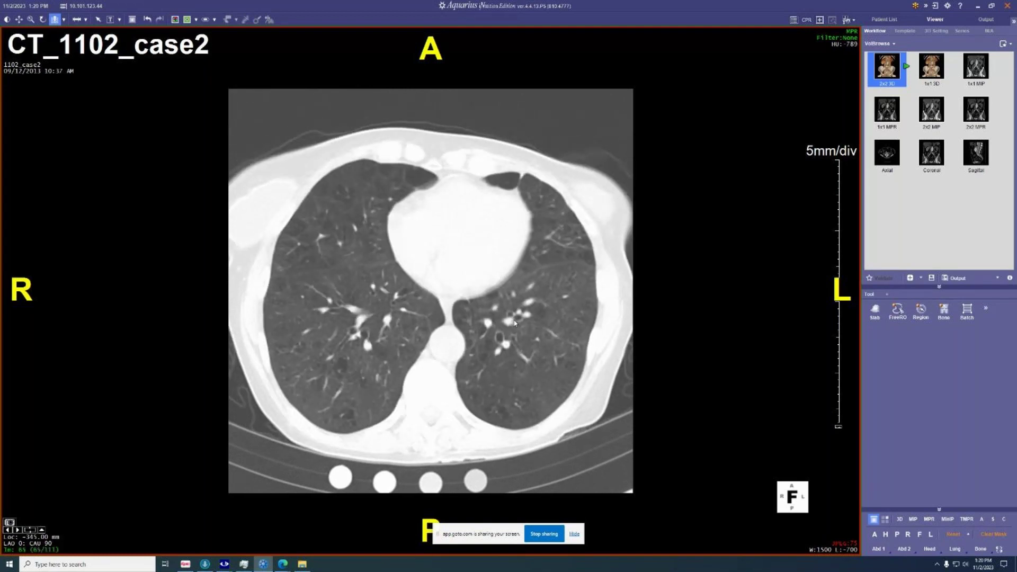
scroll(566, 322, down, 3)
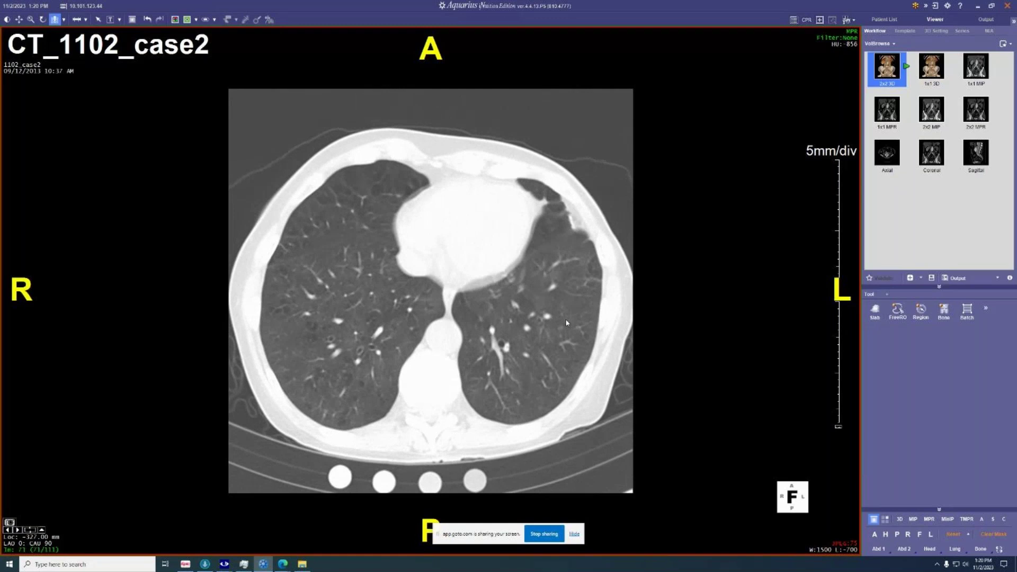
scroll(354, 389, up, 6)
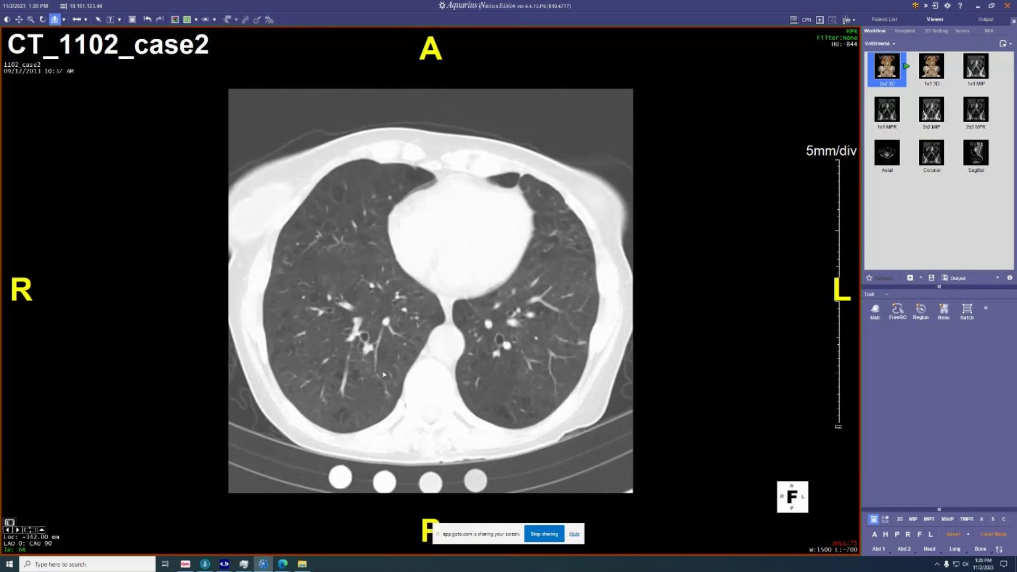
Step: Examine the outer posterior right lower lung at heart level on adjacent axial slices of the 09/12/2013 scan
scroll(281, 333, down, 3)
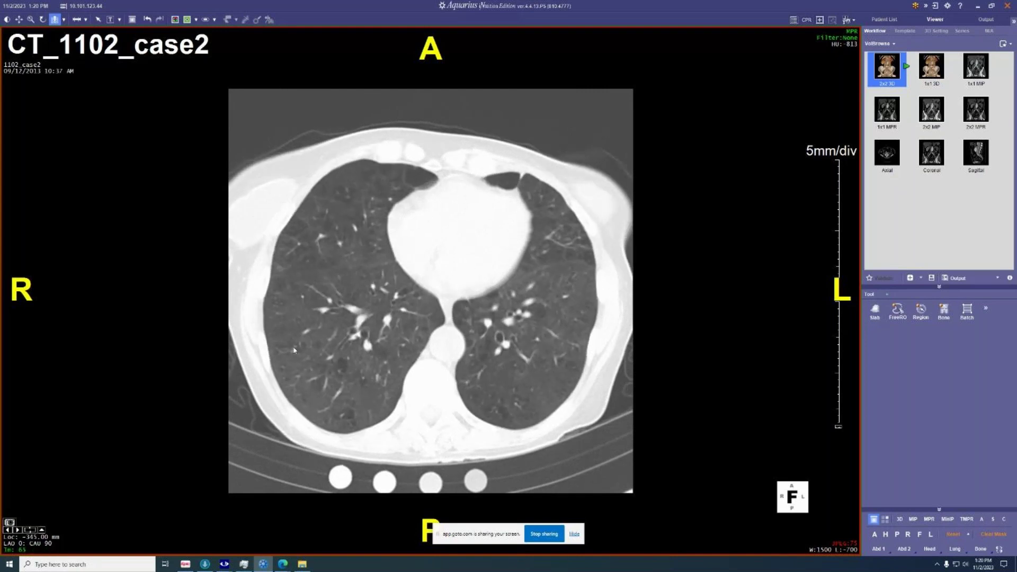
scroll(293, 349, up, 1)
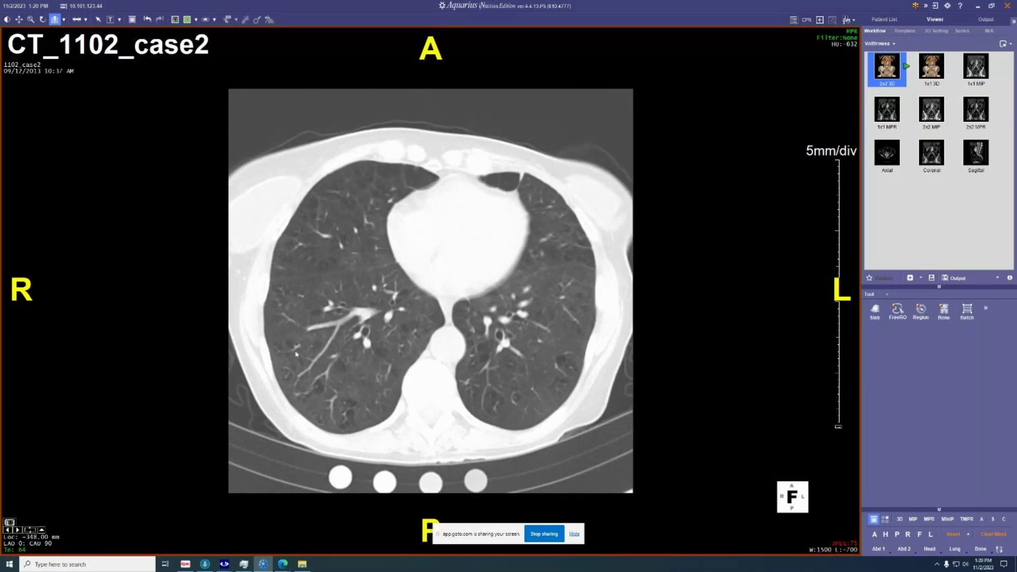
scroll(300, 352, up, 1)
scroll(303, 349, down, 1)
scroll(297, 354, down, 1)
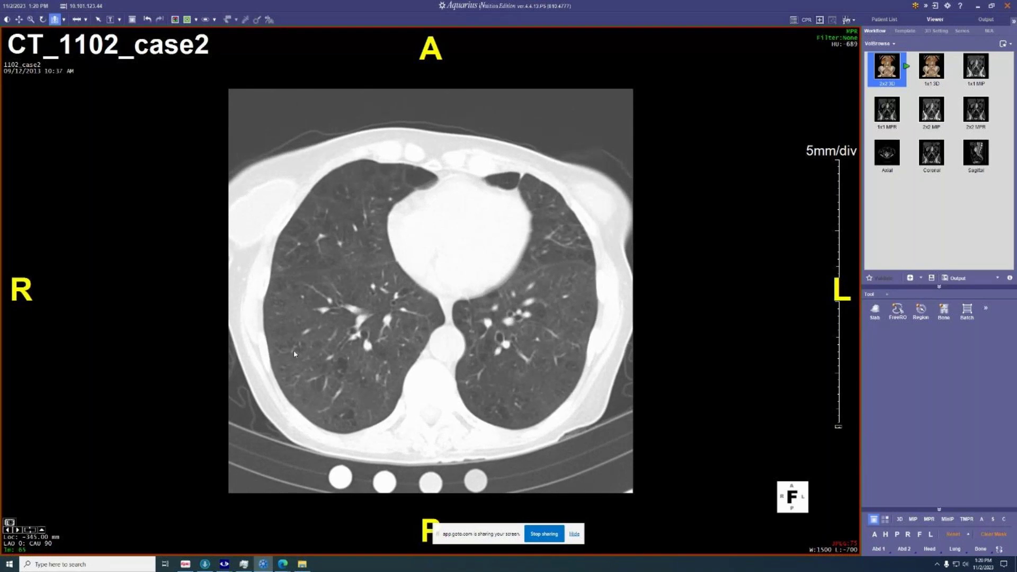
scroll(296, 355, up, 2)
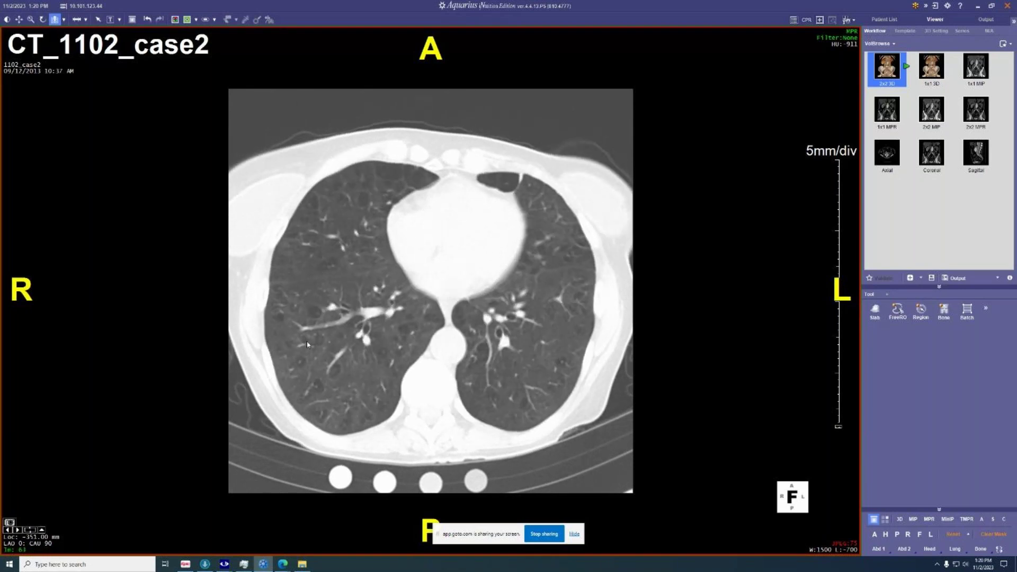
scroll(307, 346, down, 1)
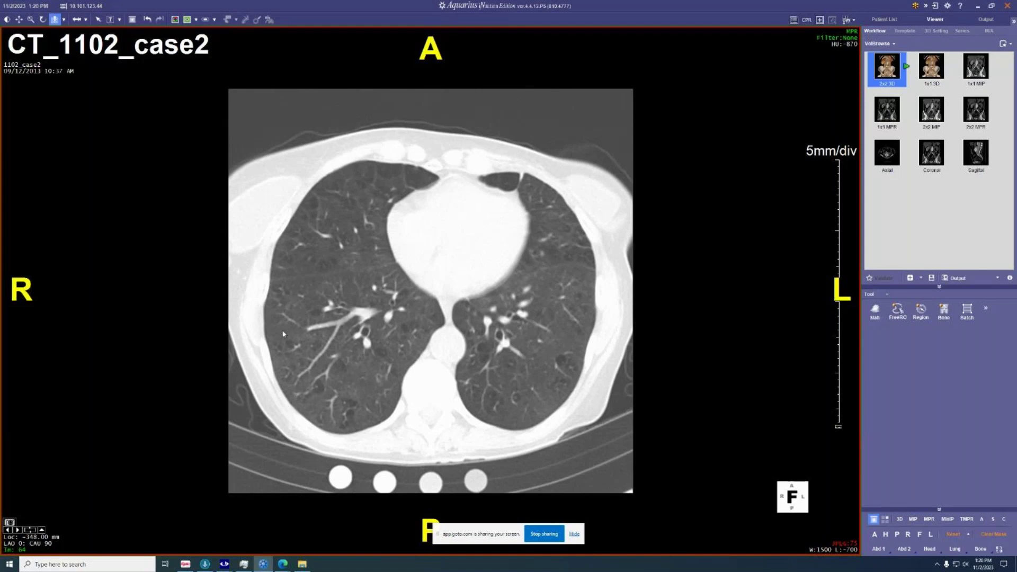
Step: Load the Supine Insp Lung 3.0 B50f series of the case 2 study of 10/17/2012 with an enlarged axial view
click(883, 20)
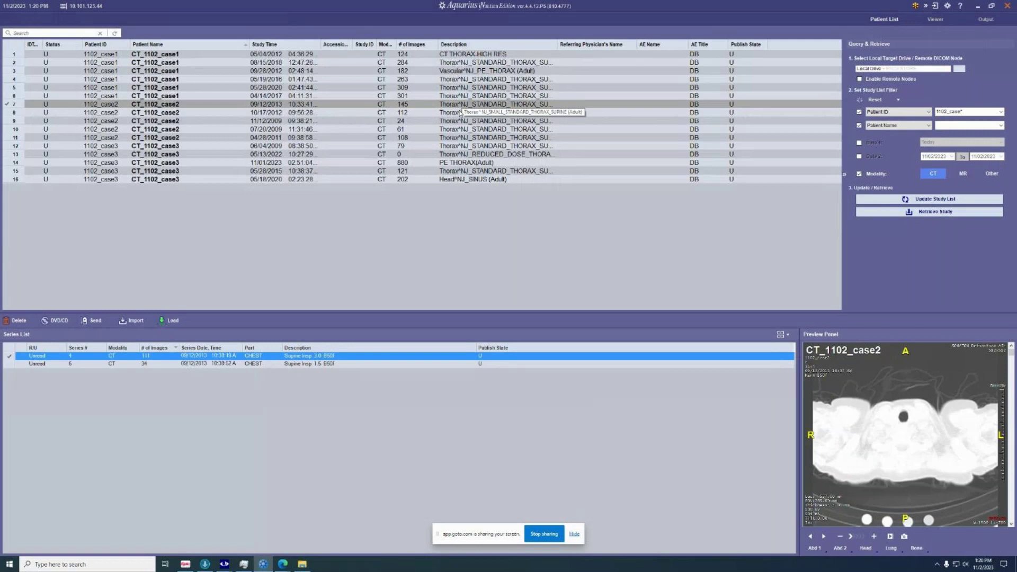
click(459, 113)
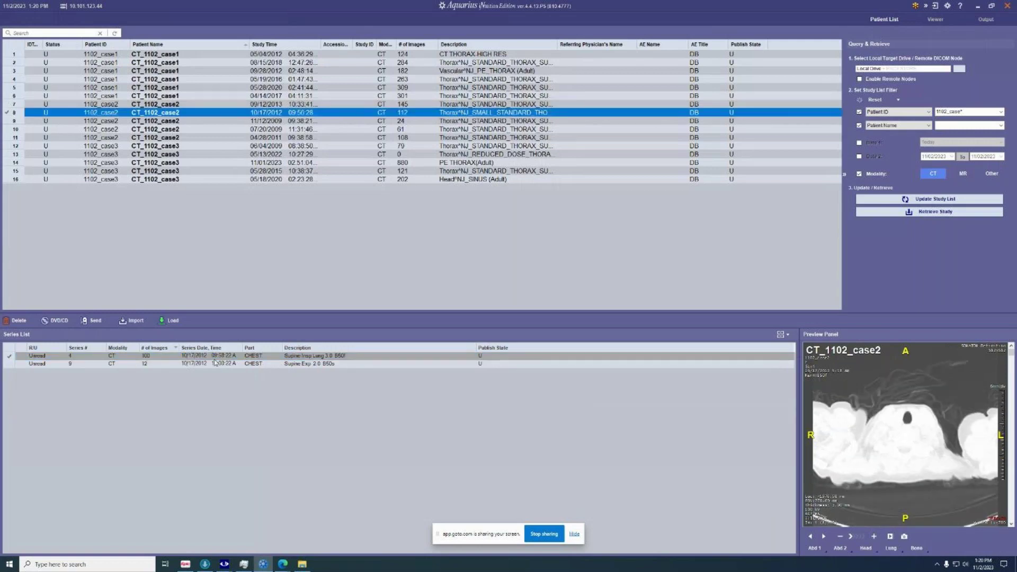
double_click(229, 362)
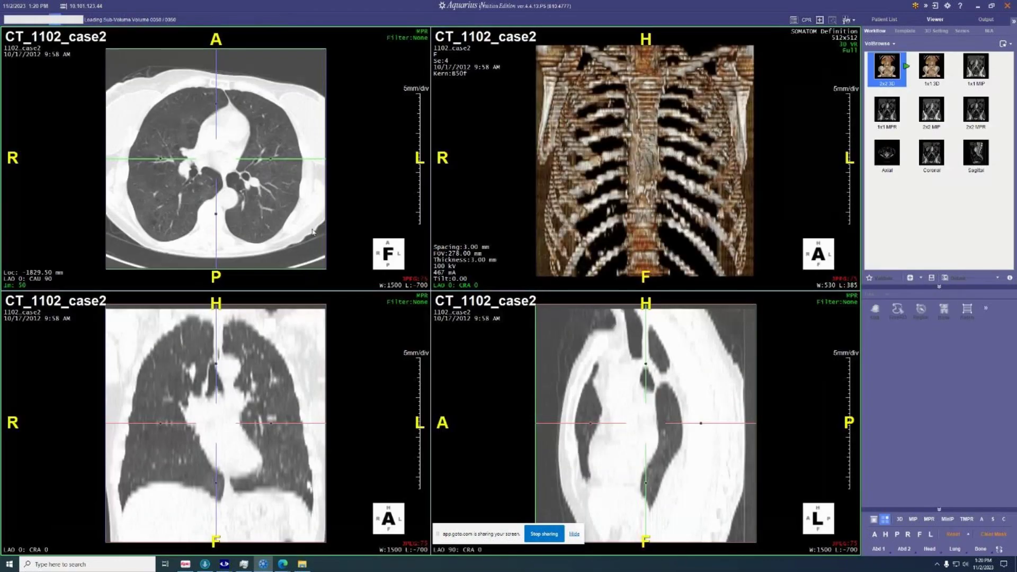
double_click(254, 204)
Step: Survey the lungs on the axial slices of the 10/17/2012 case 2 scan, between the lower lobes and the aortic arch
scroll(479, 282, down, 9)
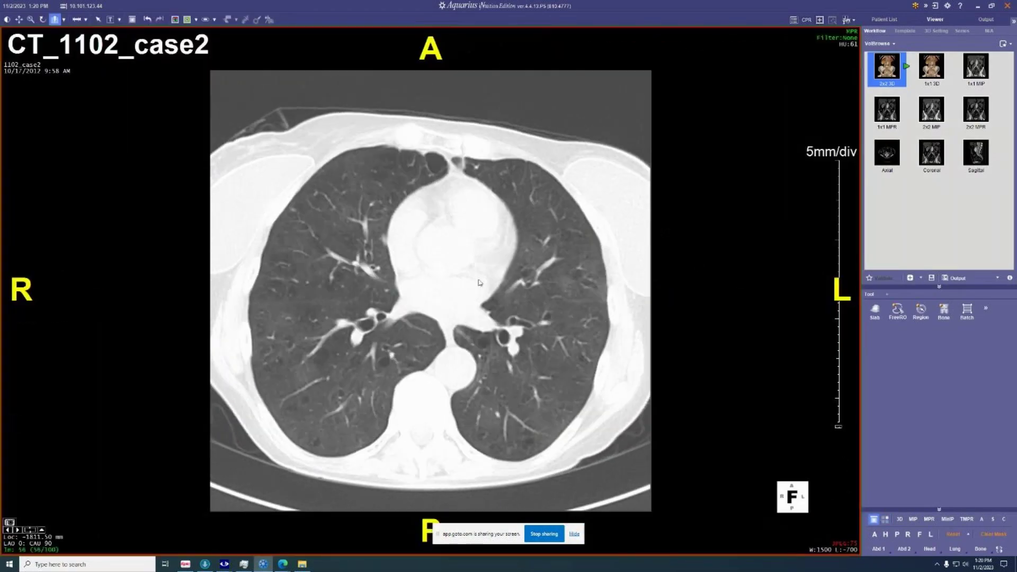
scroll(479, 282, down, 9)
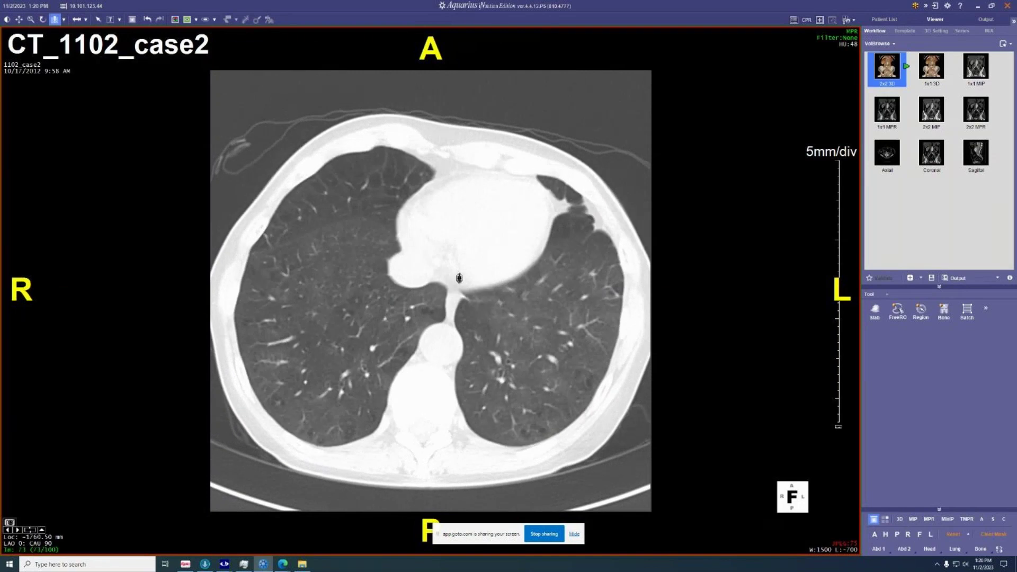
scroll(426, 305, up, 20)
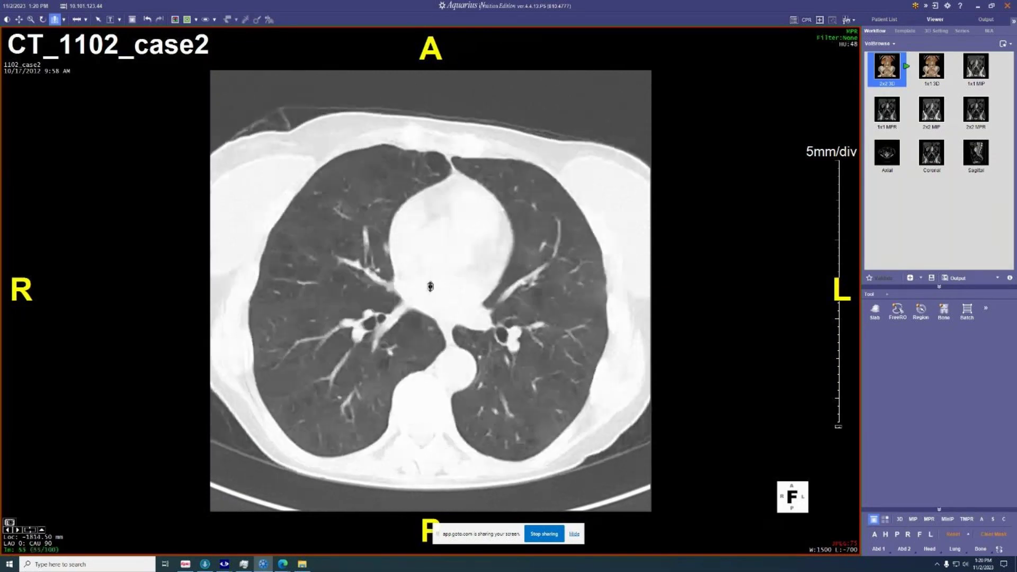
scroll(431, 282, up, 14)
scroll(431, 282, down, 6)
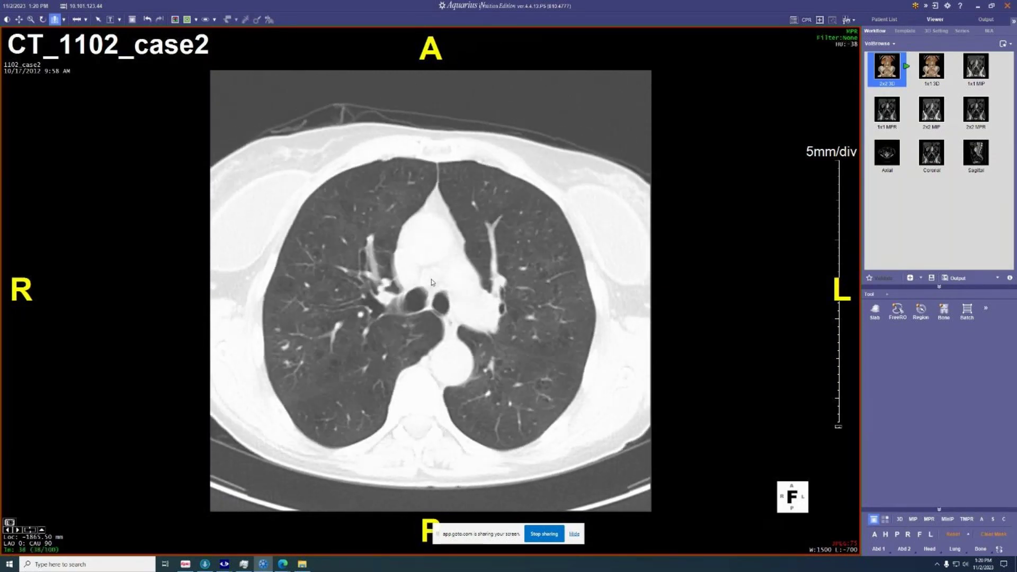
scroll(431, 282, up, 7)
scroll(431, 282, up, 16)
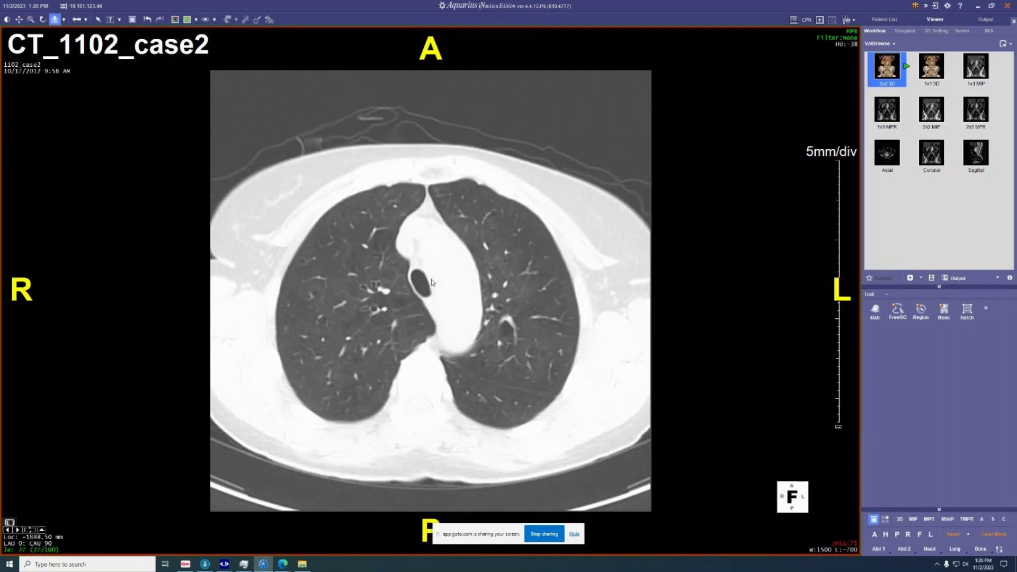
scroll(444, 269, down, 13)
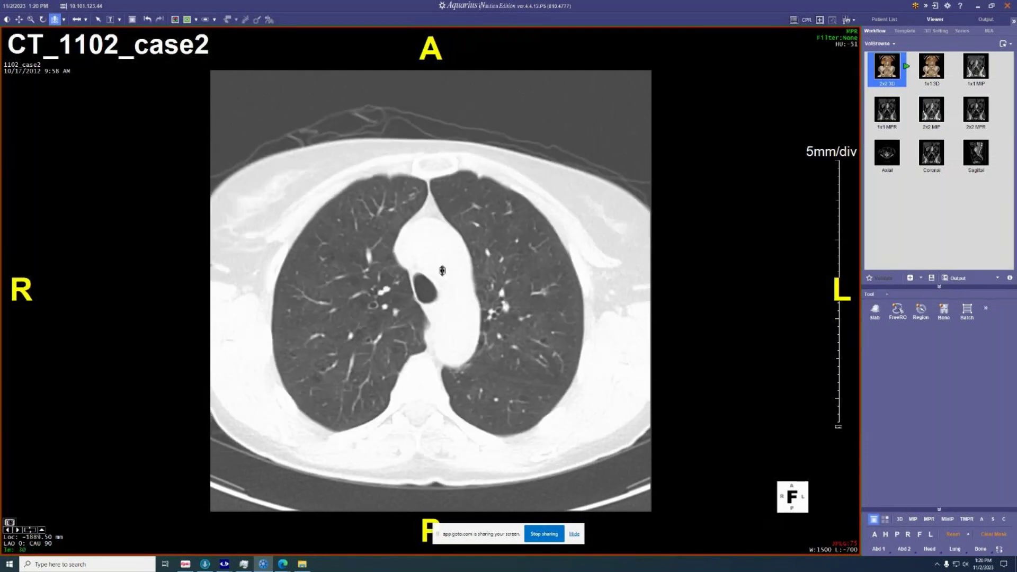
scroll(444, 273, down, 13)
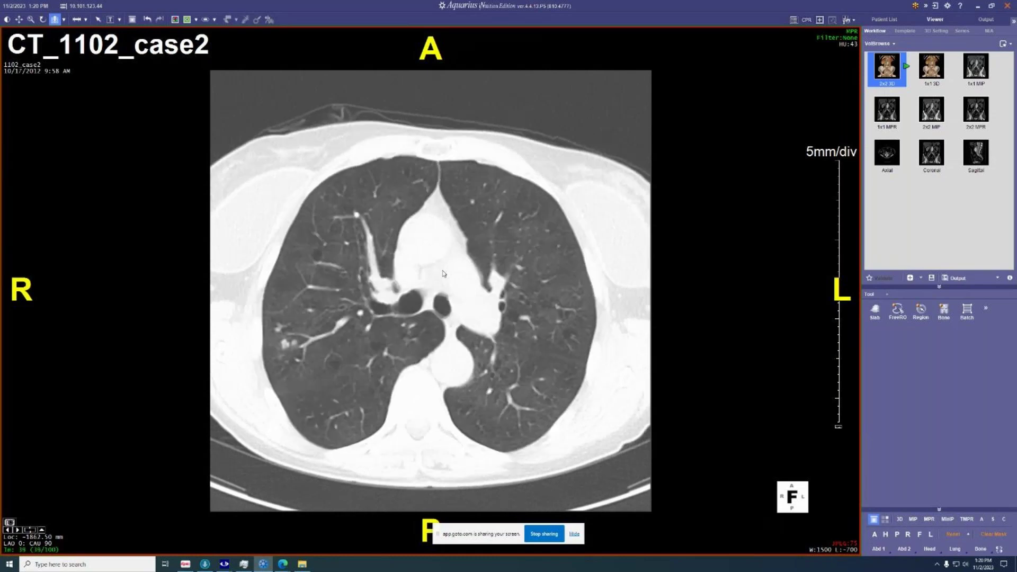
Step: Review the 10/17/2012 axial slices from the hila down to heart level and back up to the aortic arch
scroll(444, 274, down, 13)
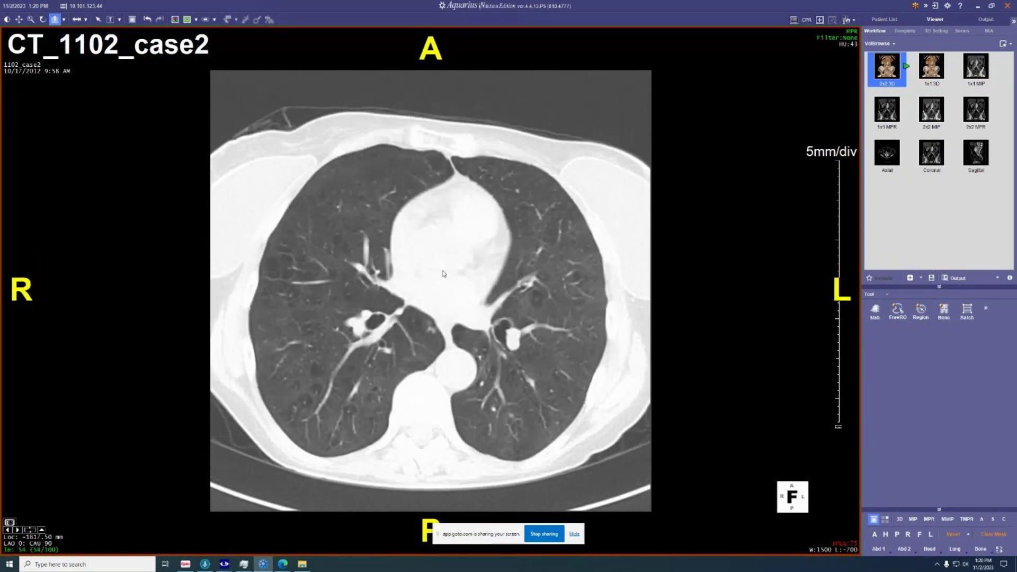
scroll(444, 274, down, 3)
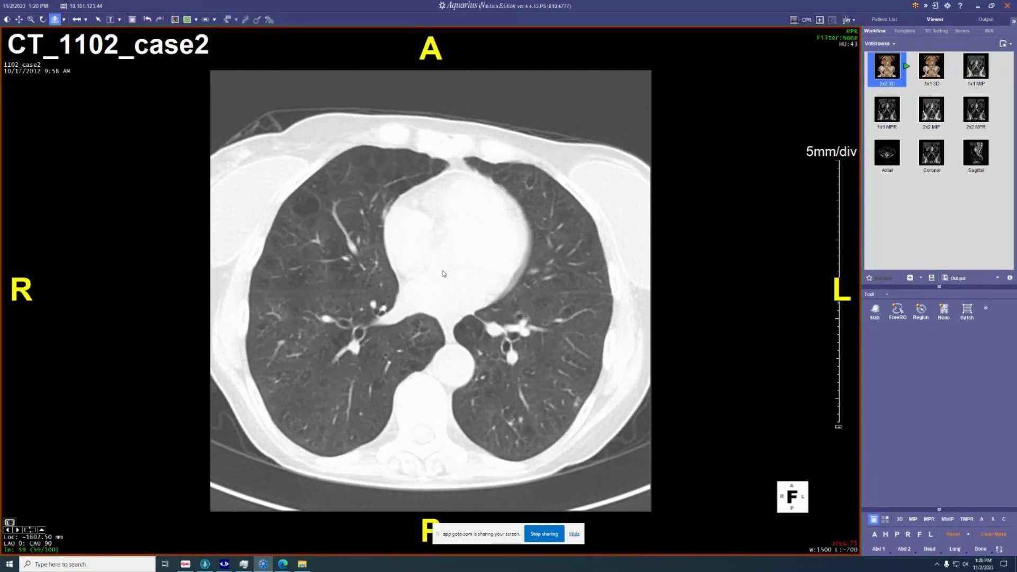
scroll(444, 274, down, 15)
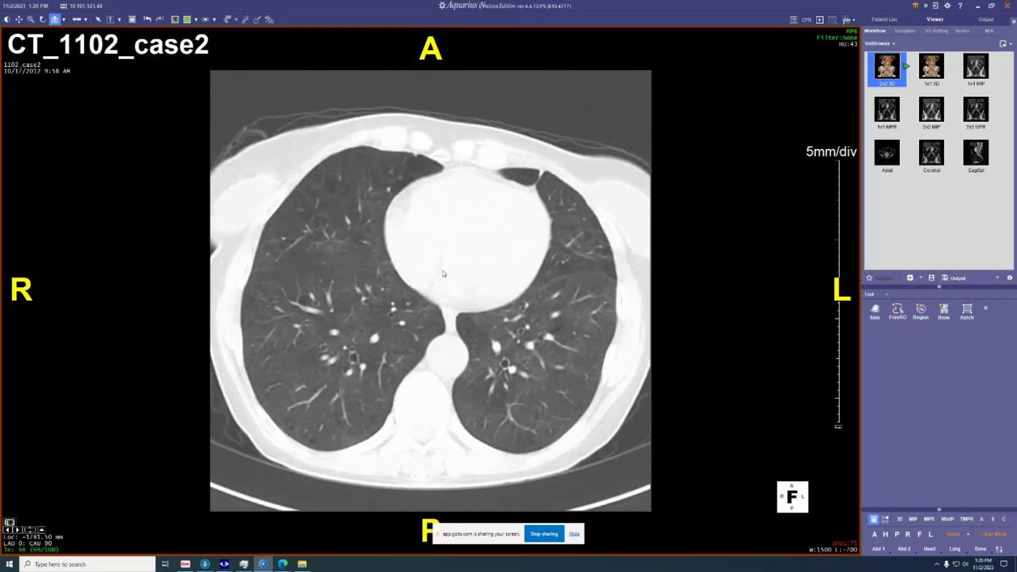
scroll(444, 273, up, 10)
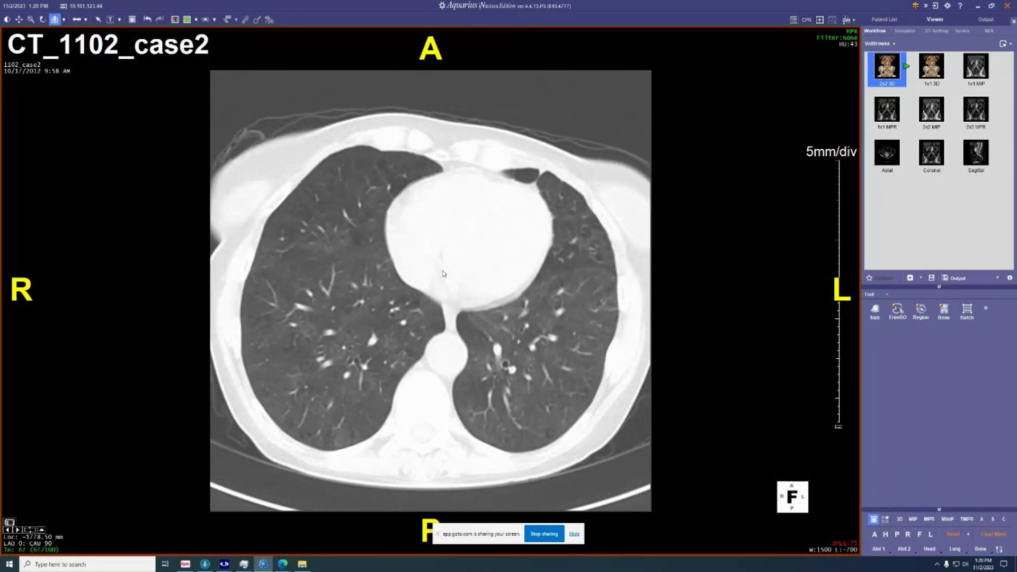
scroll(444, 274, up, 16)
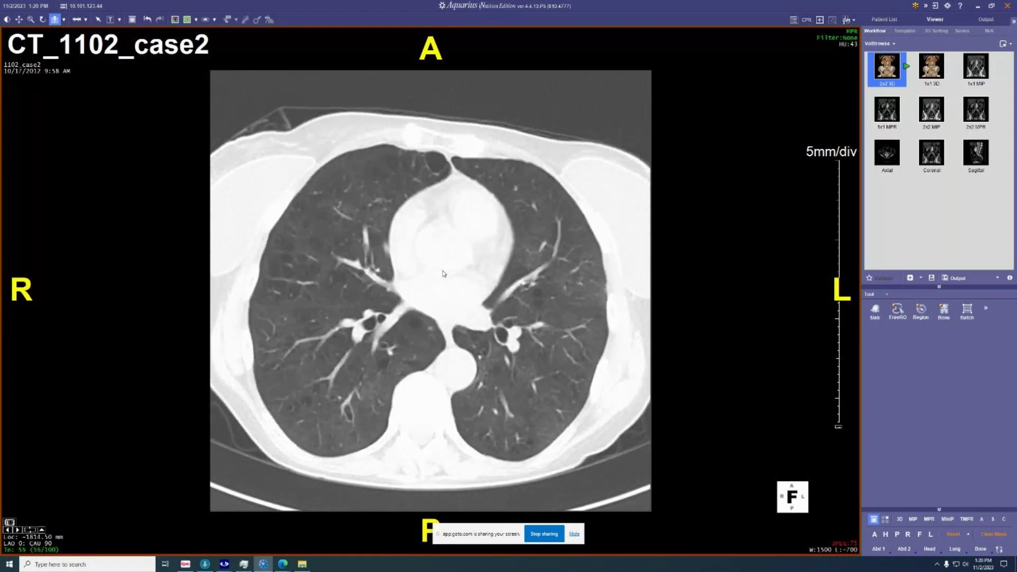
scroll(444, 274, up, 14)
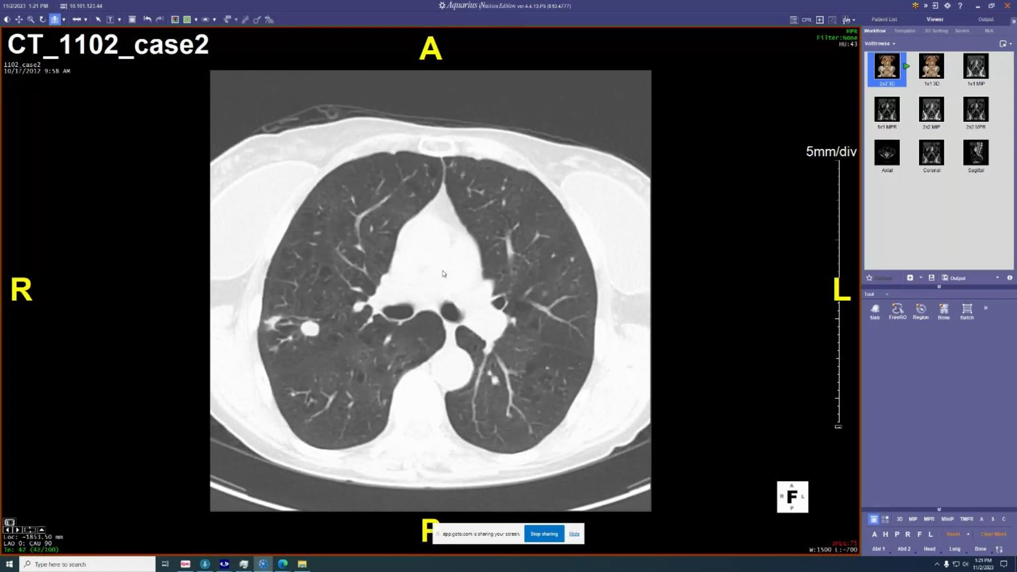
scroll(444, 273, up, 13)
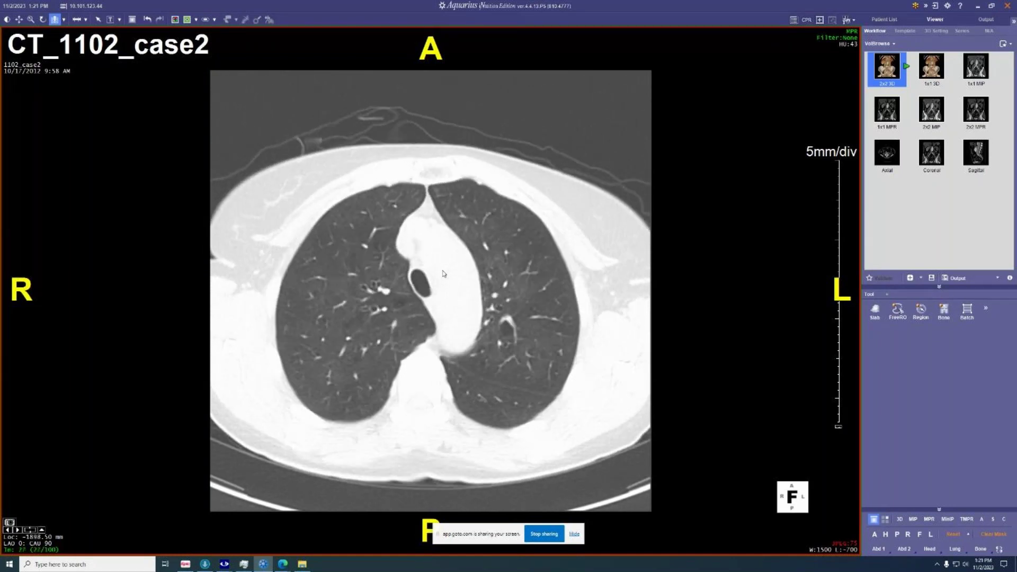
Step: Trace the 10/17/2012 axial slices from the aortic arch down to the lower lobes, checking the right lower lung
scroll(444, 274, down, 20)
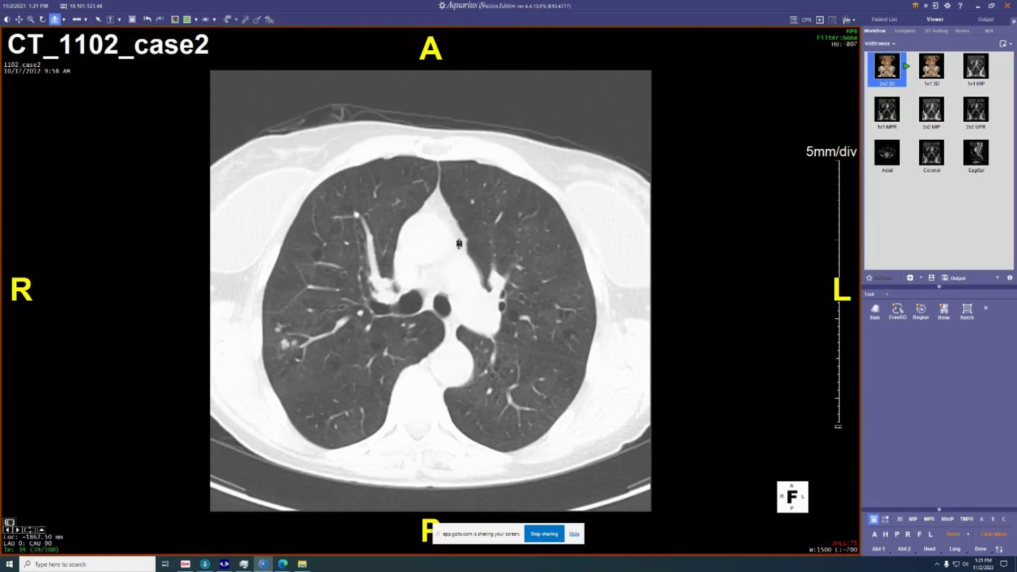
scroll(333, 350, down, 2)
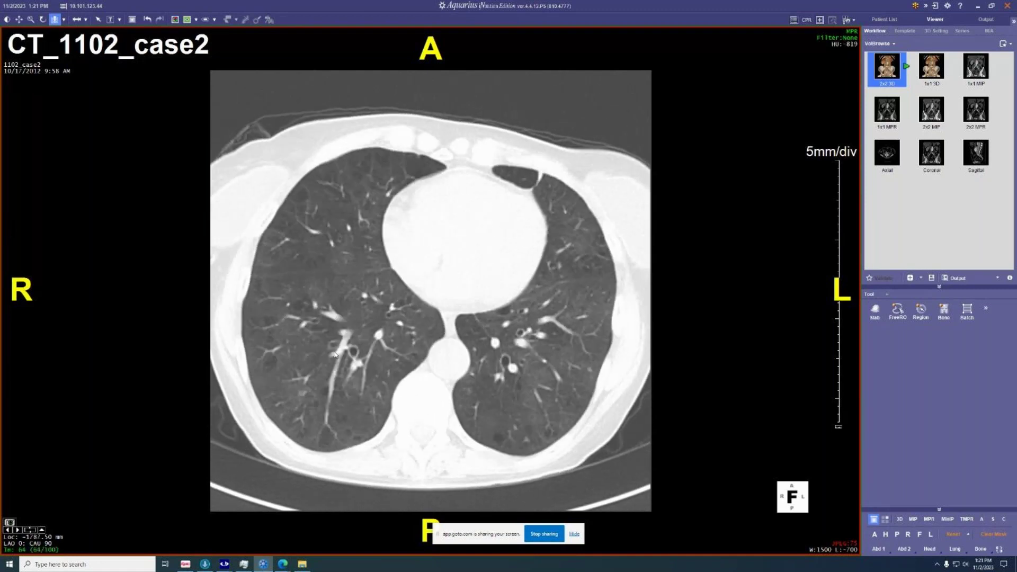
scroll(333, 350, down, 1)
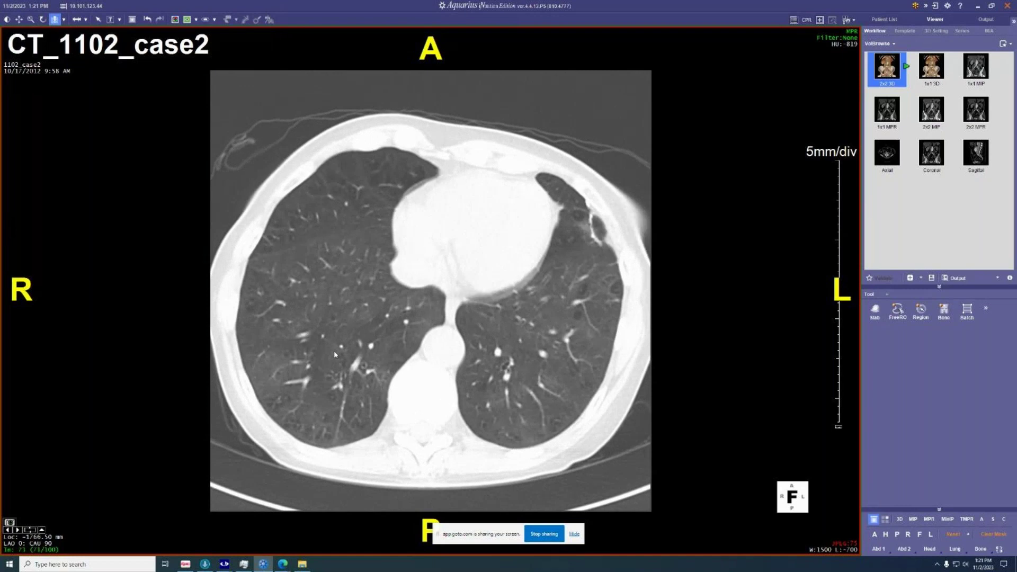
scroll(275, 406, up, 6)
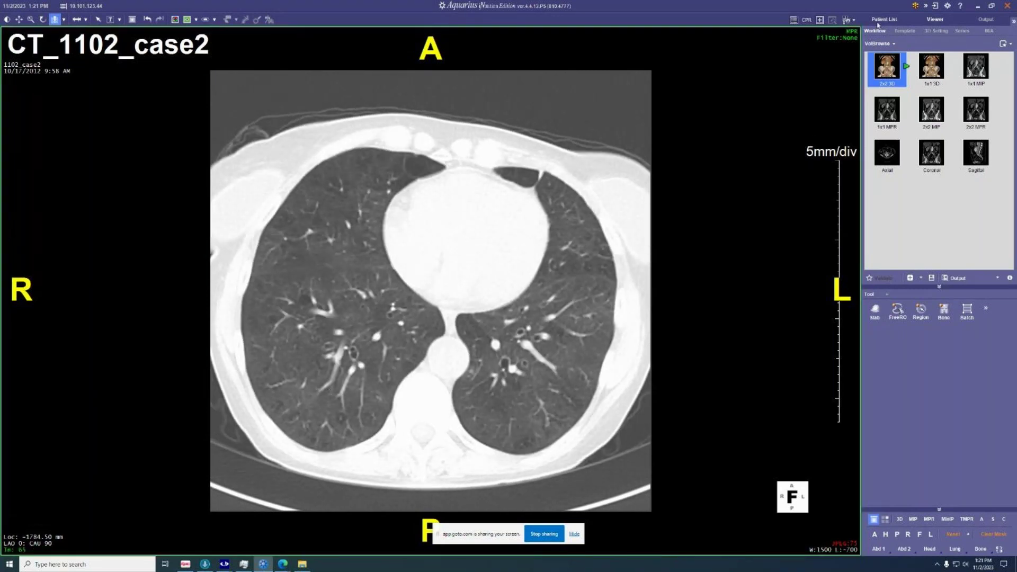
Step: Load the Supine Insp 1.0 B50f series of the case 1 study of 05/28/2020 with an enlarged axial view
click(884, 19)
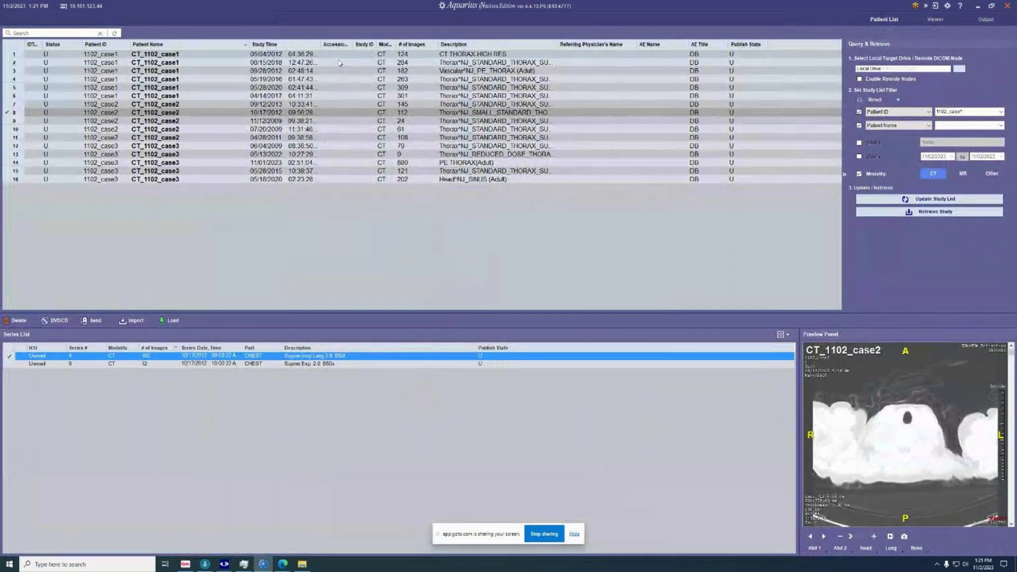
click(335, 87)
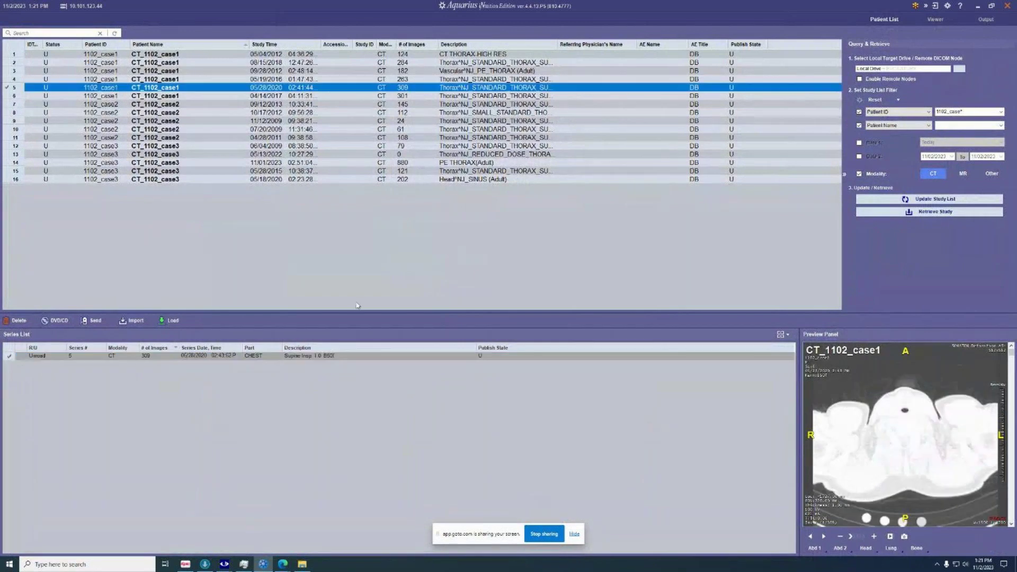
double_click(307, 356)
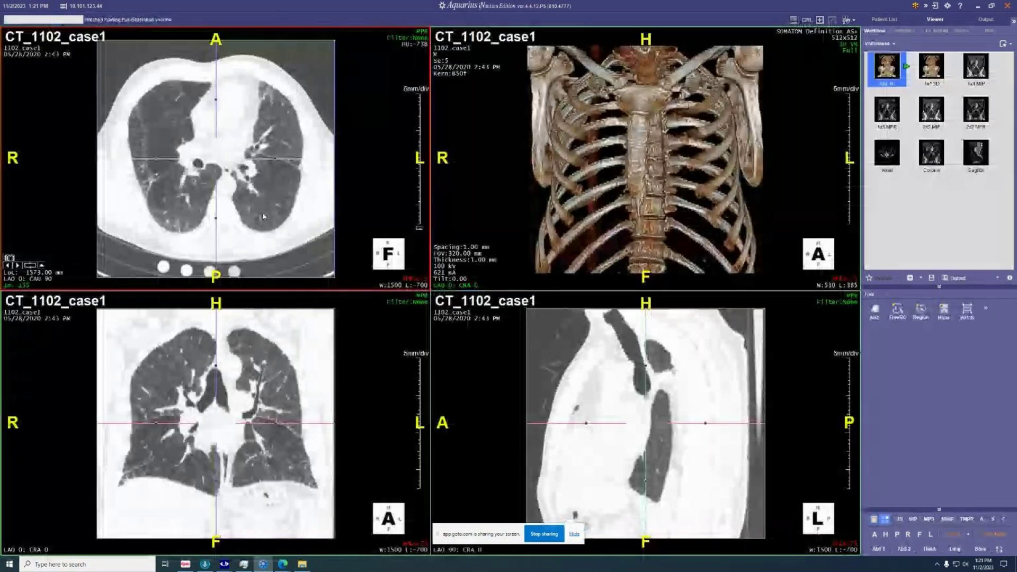
double_click(264, 216)
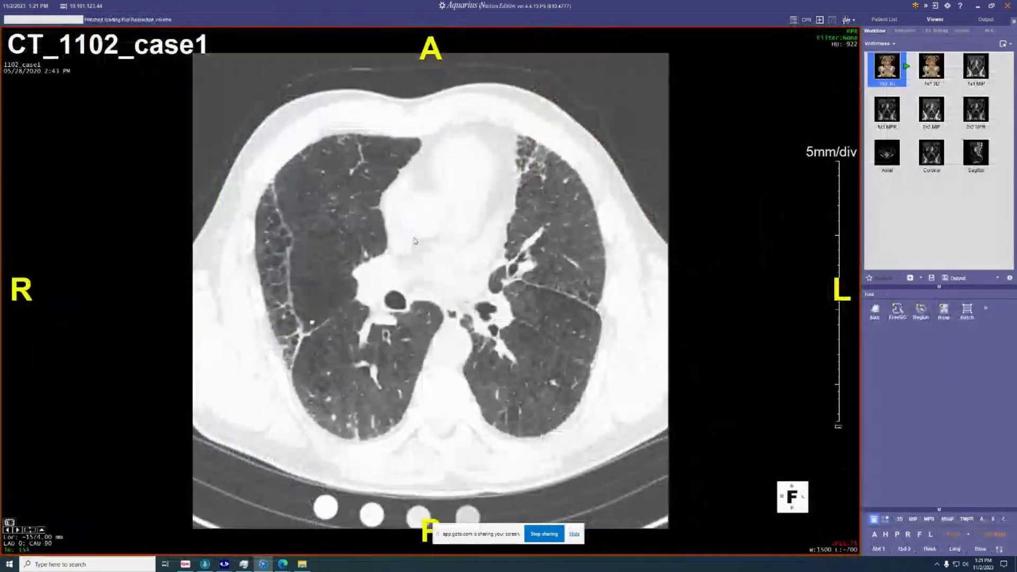
Step: Survey both lungs on the 05/28/2020 axial slices between the main bronchi and heart level
scroll(425, 233, down, 11)
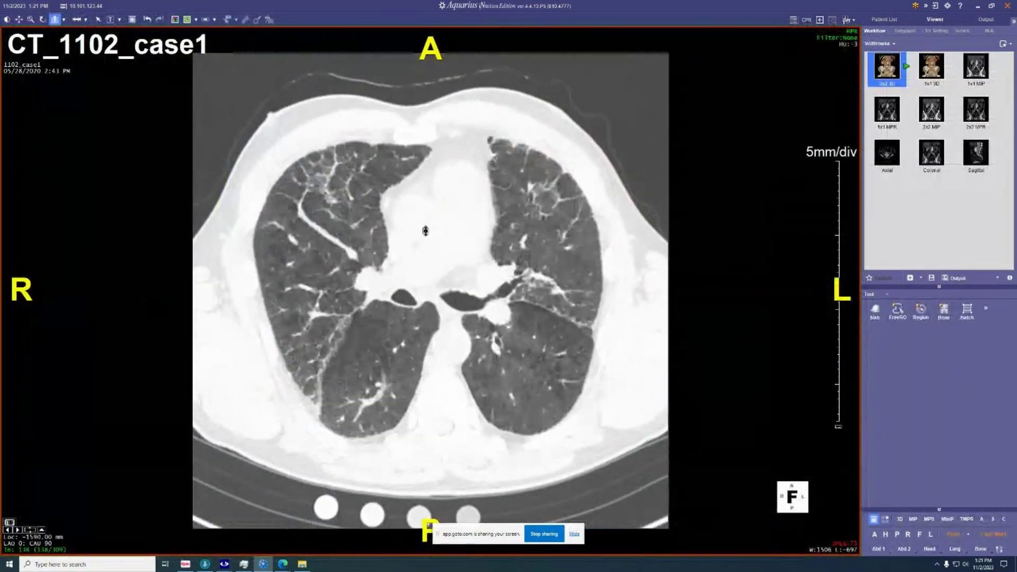
scroll(425, 237, up, 15)
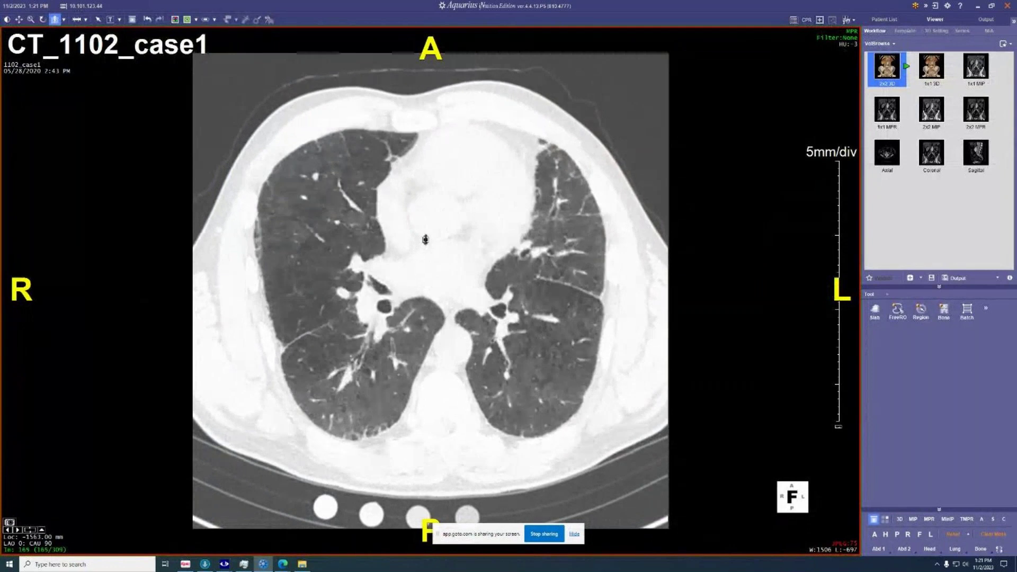
scroll(426, 231, up, 3)
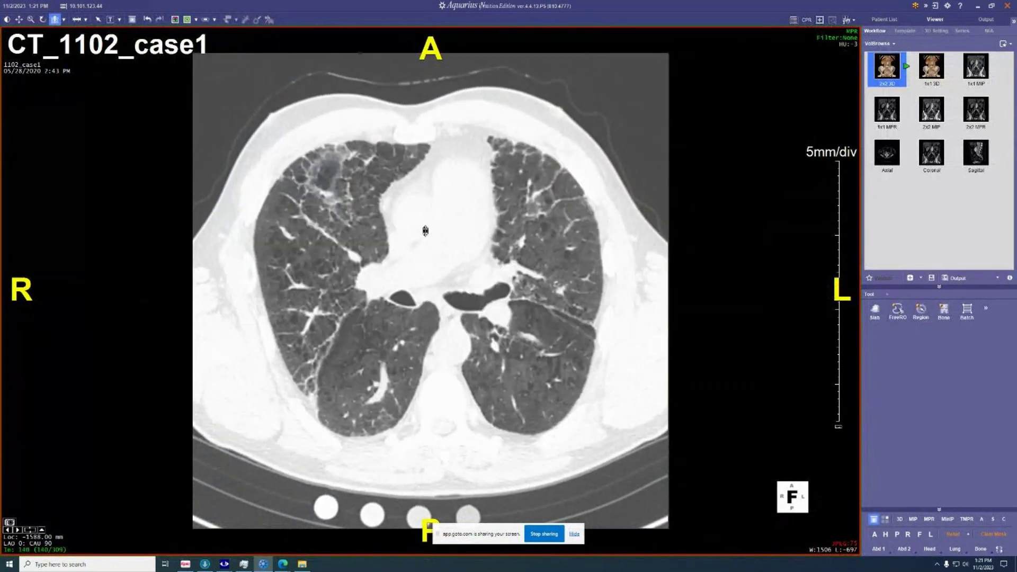
Step: Compare adjacent axial slices of the 05/28/2020 scan at hilar level, focusing on the right lung around the fissure
scroll(389, 274, down, 3)
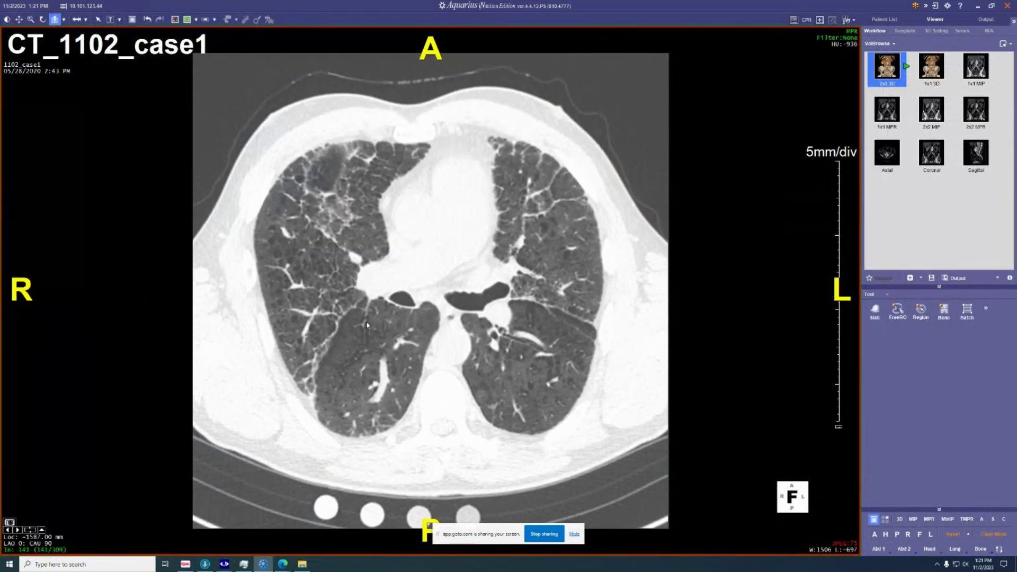
scroll(377, 338, up, 2)
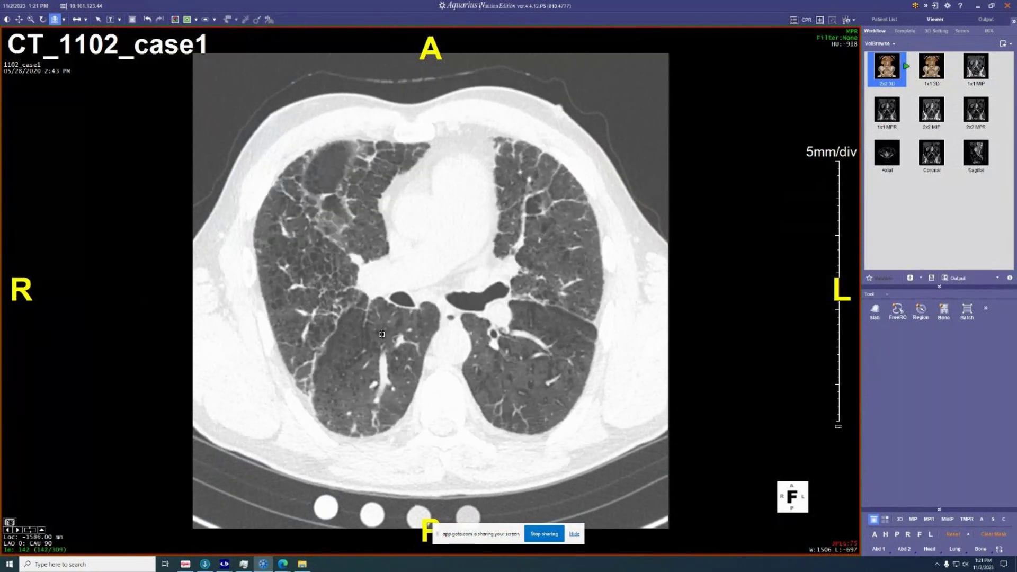
scroll(382, 333, up, 1)
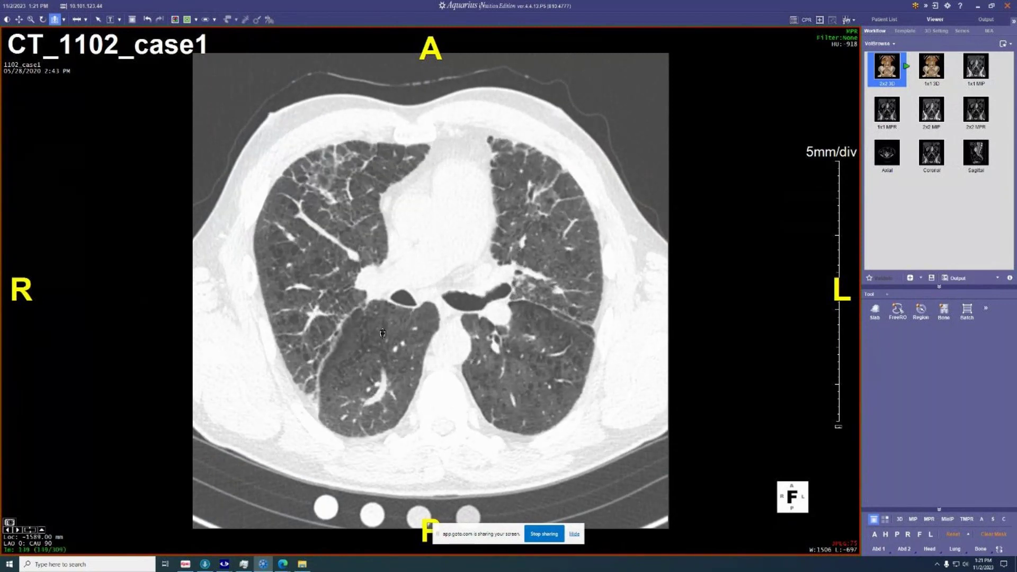
scroll(382, 334, up, 1)
scroll(376, 331, down, 6)
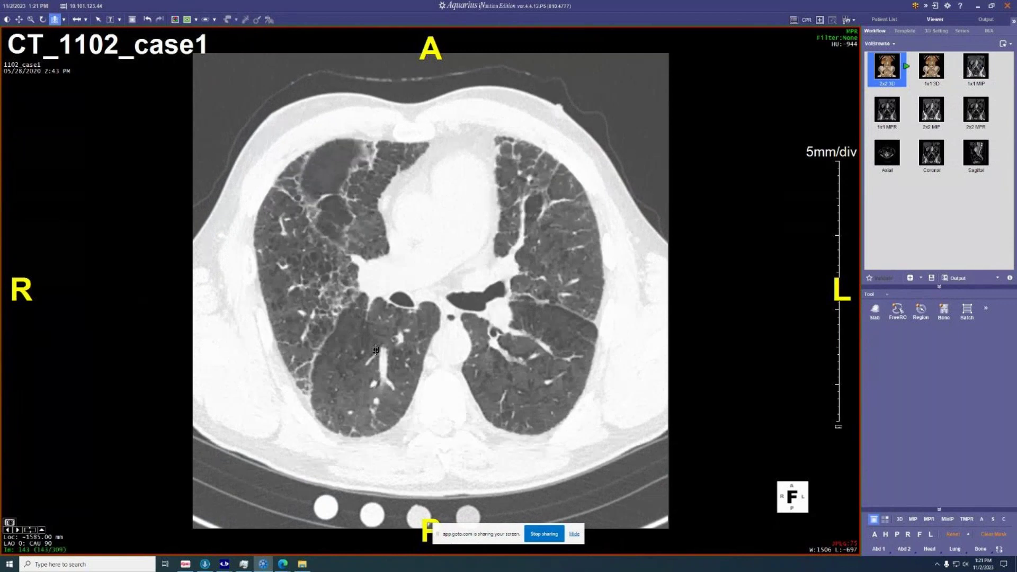
scroll(376, 352, down, 5)
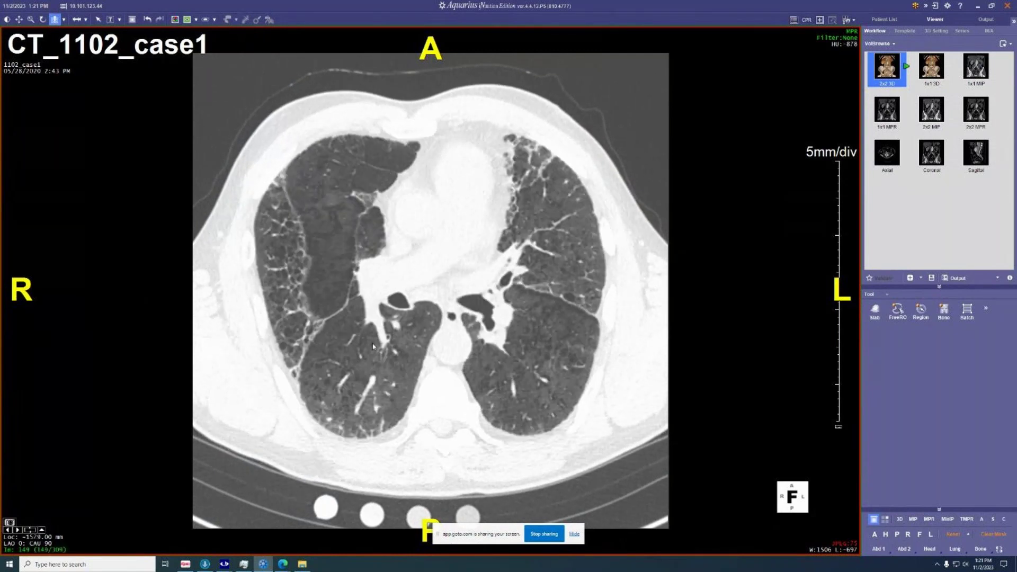
scroll(346, 374, down, 1)
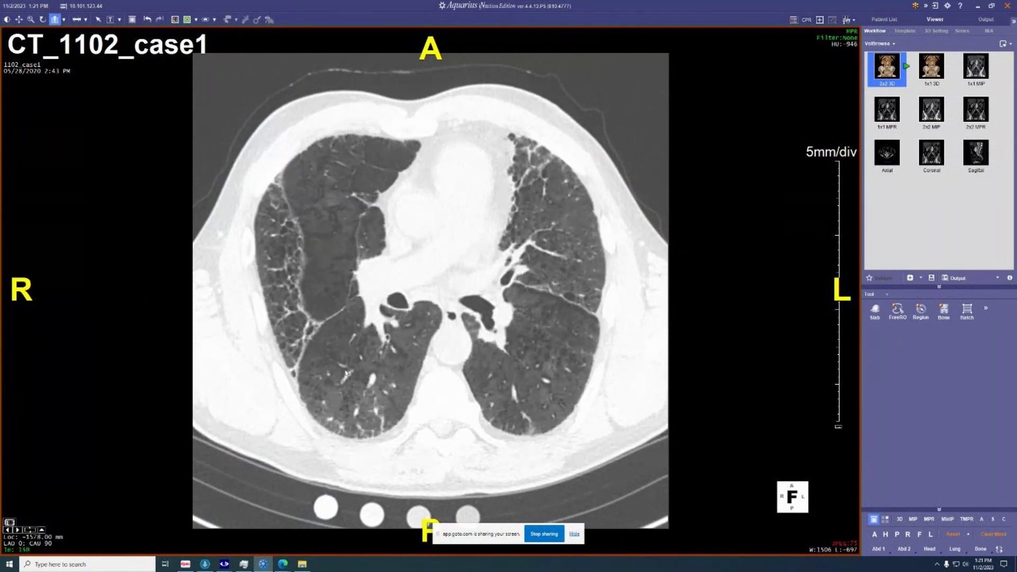
scroll(334, 366, up, 1)
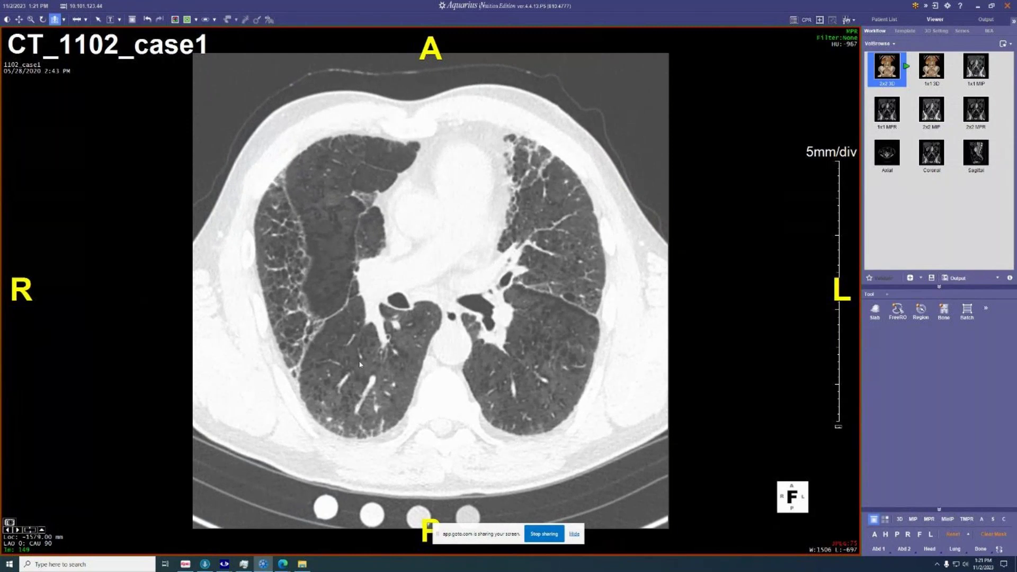
scroll(366, 360, up, 3)
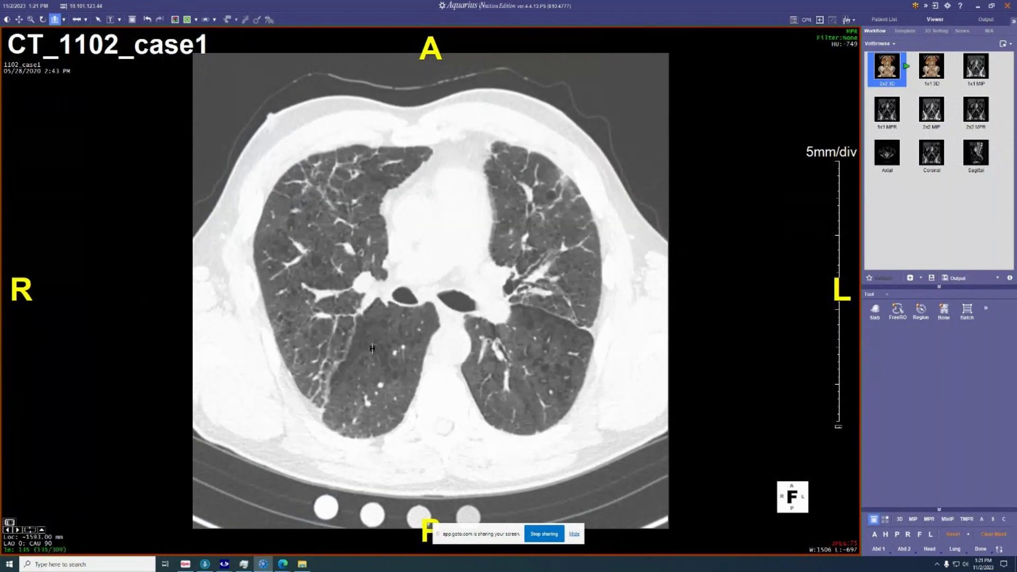
Step: Review the 05/28/2020 axial slices from the lung bases up to the aortic arch and back down
scroll(371, 354, down, 20)
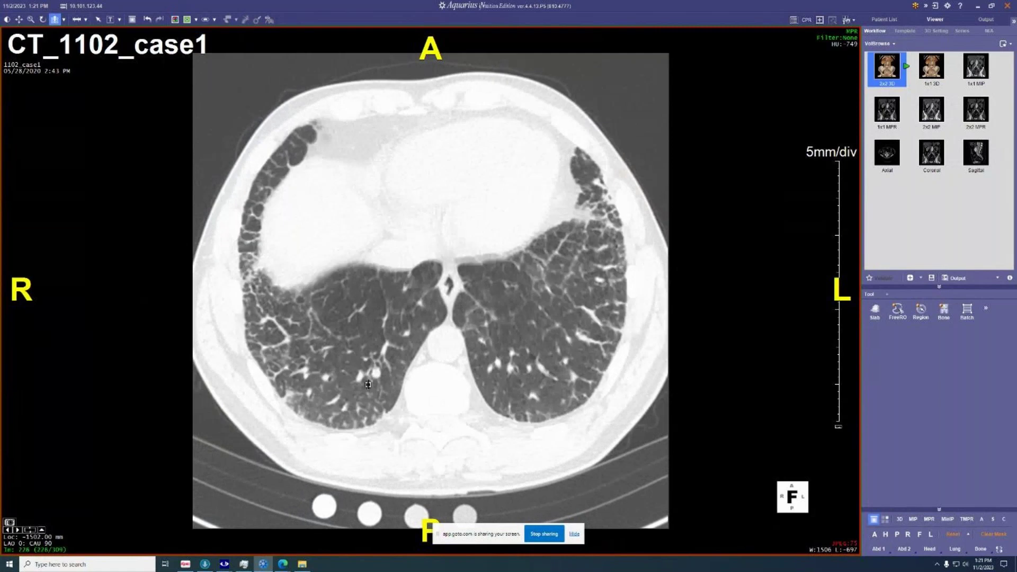
scroll(371, 361, up, 20)
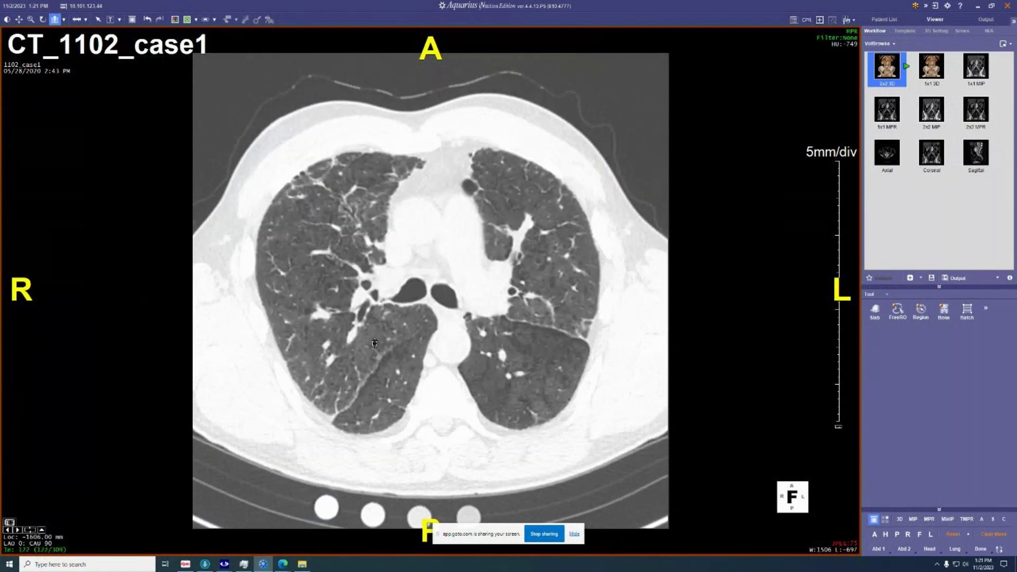
scroll(375, 343, up, 20)
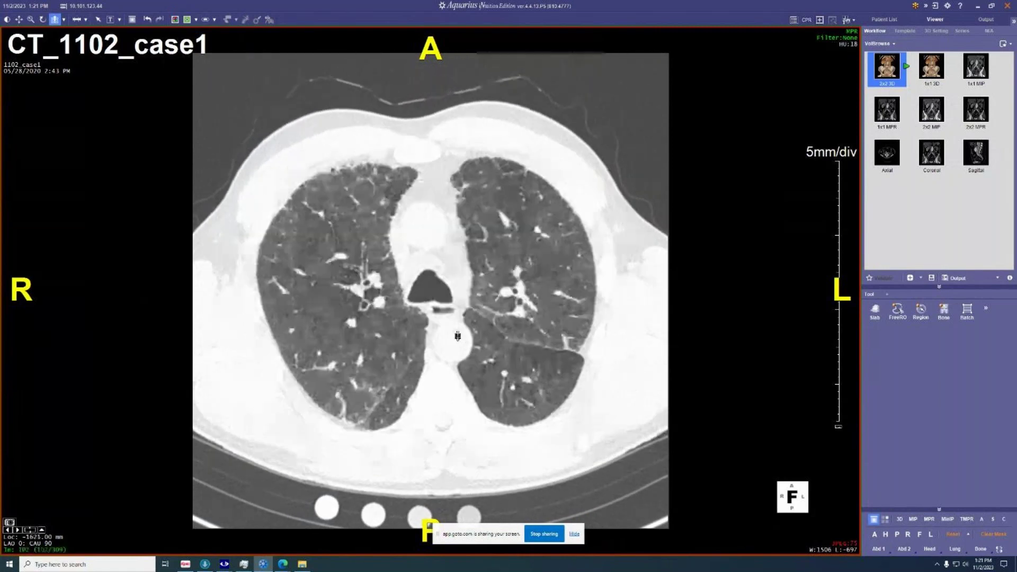
scroll(455, 333, up, 20)
scroll(453, 331, down, 20)
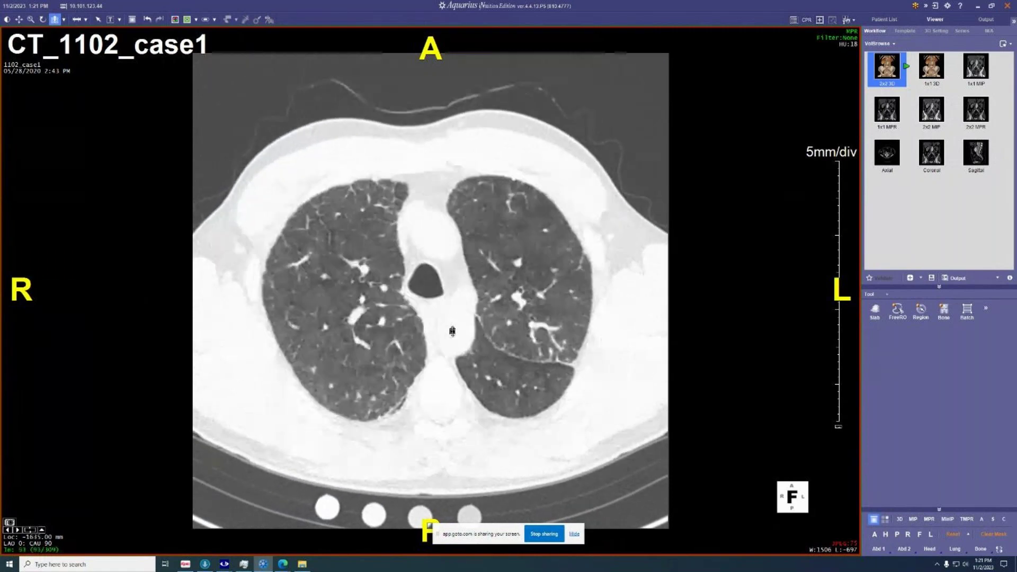
scroll(452, 331, down, 19)
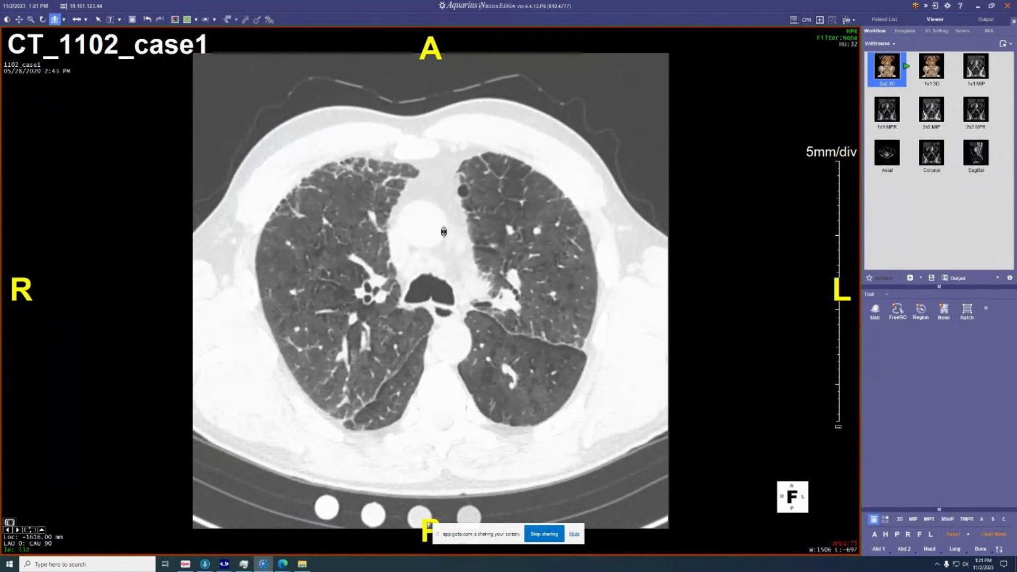
scroll(444, 231, down, 20)
scroll(439, 243, down, 3)
scroll(424, 255, down, 17)
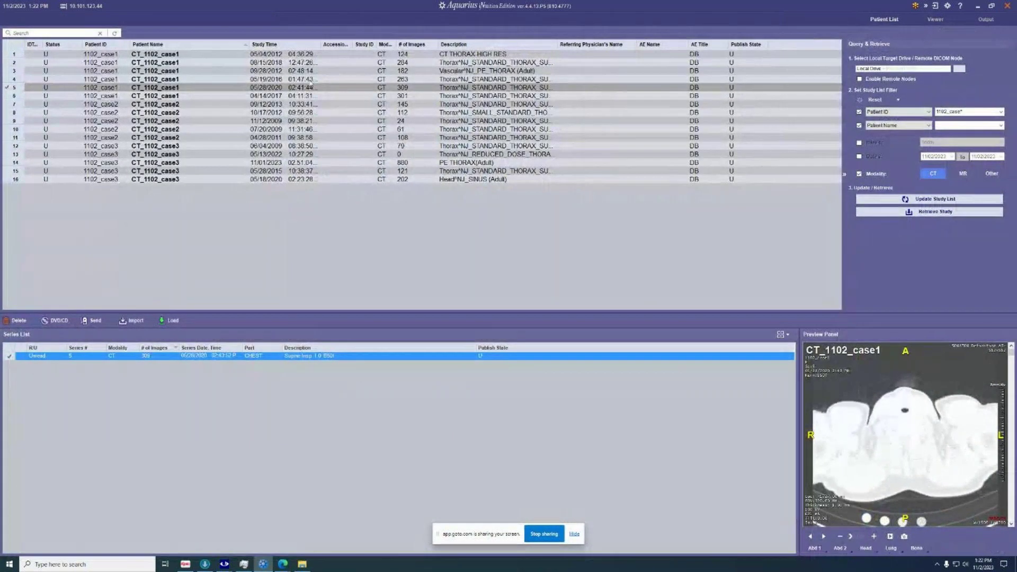
Step: Load the Prone Chest 5.0 B80f series of the case 1 study of 05/04/2012 with an enlarged axial view
click(300, 54)
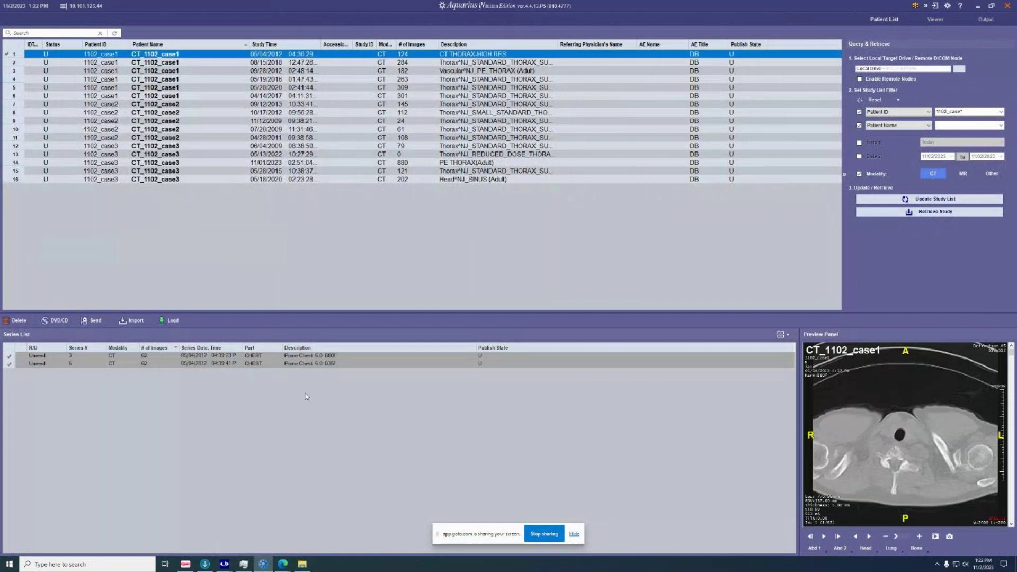
click(274, 356)
double_click(273, 358)
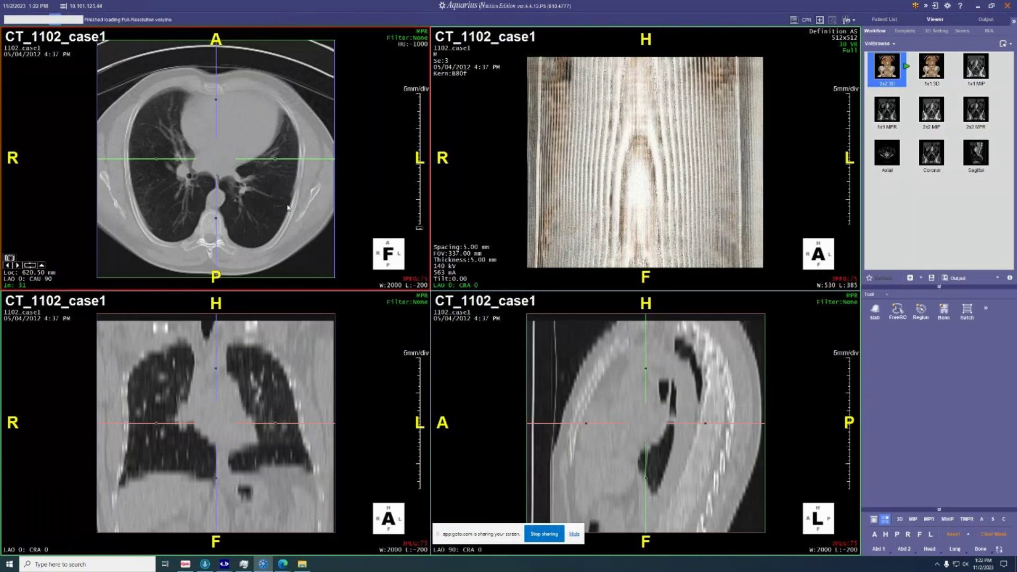
double_click(376, 282)
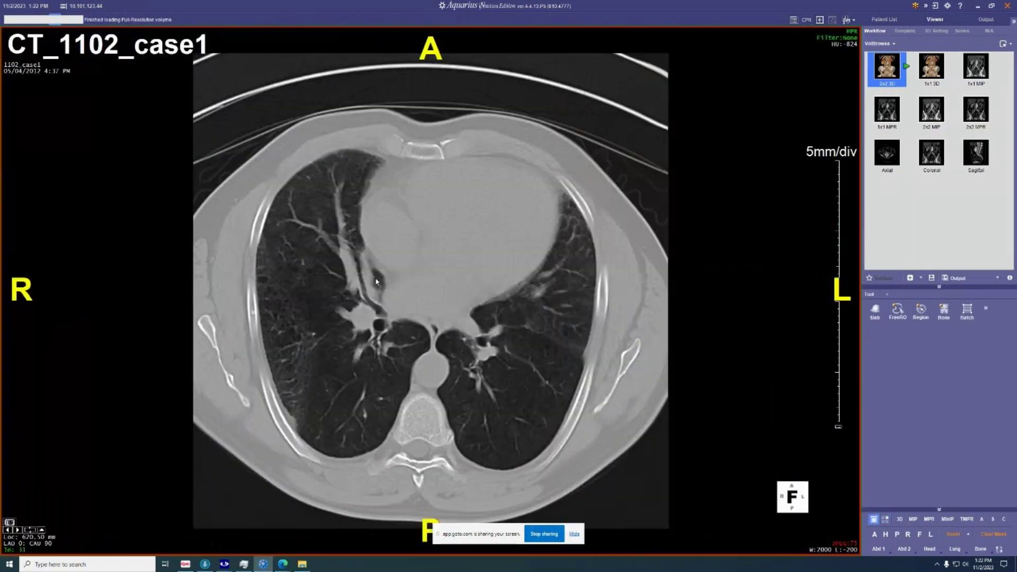
Step: Set the window to W 1667, L -463 and examine the 05/04/2012 axial slices from heart level up to the aortic arch
scroll(376, 282, down, 15)
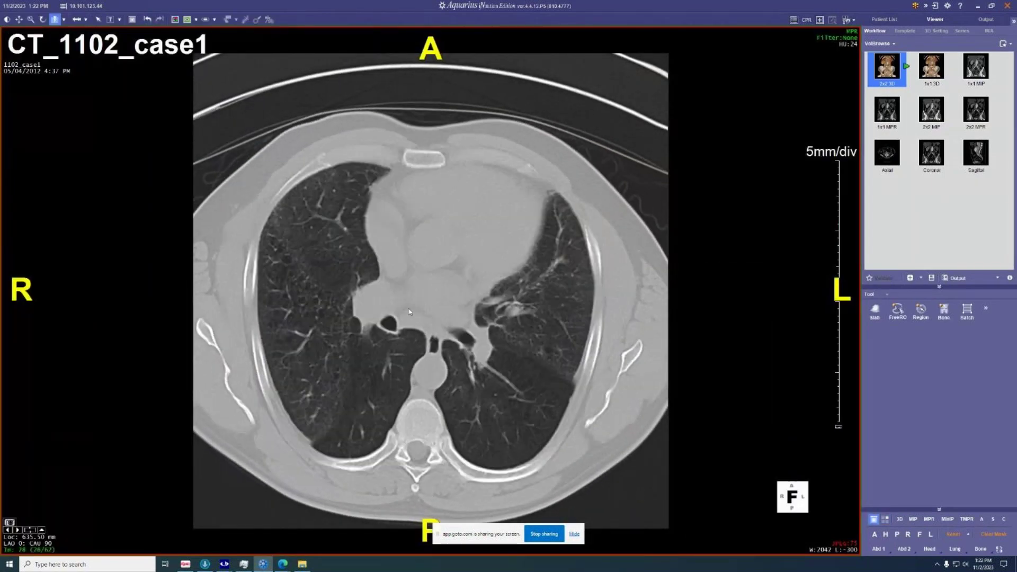
scroll(409, 311, up, 15)
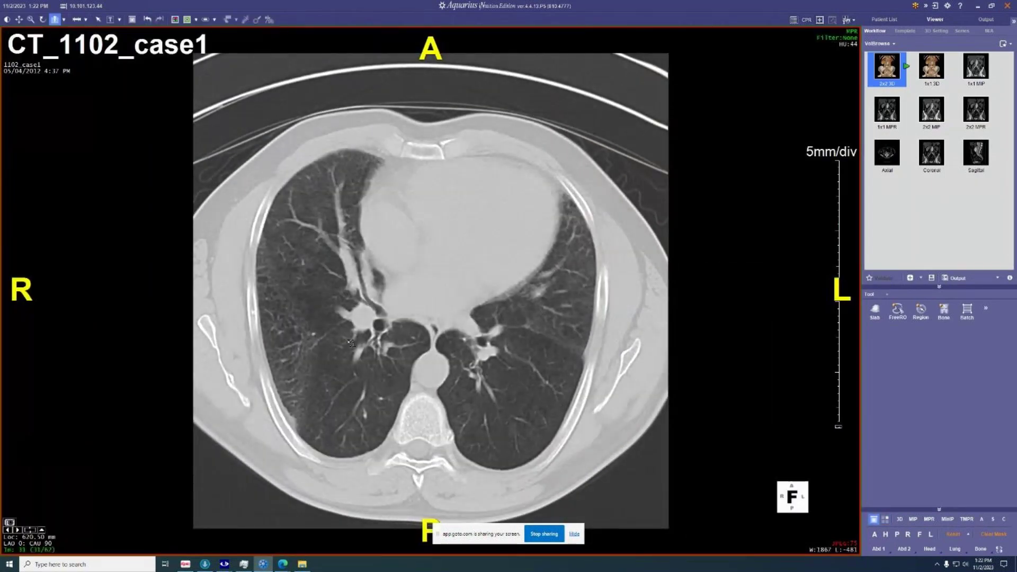
scroll(352, 366, down, 2)
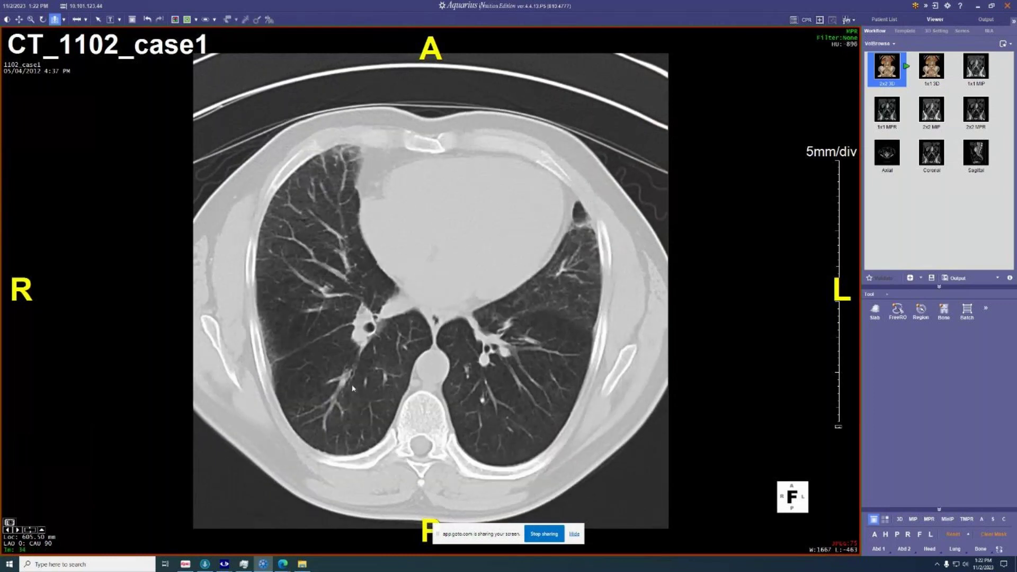
scroll(353, 388, down, 15)
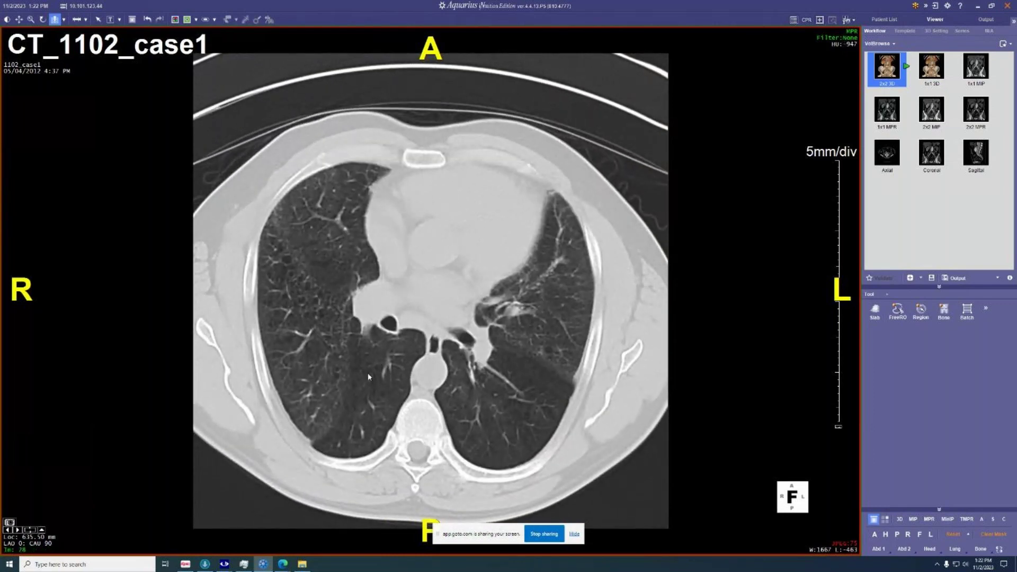
scroll(369, 370, down, 10)
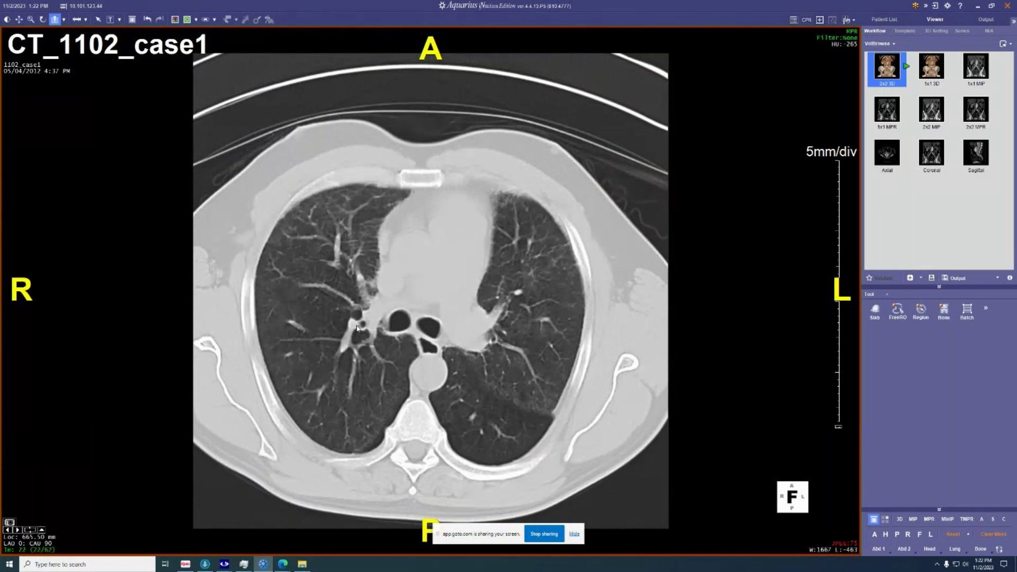
scroll(327, 369, down, 10)
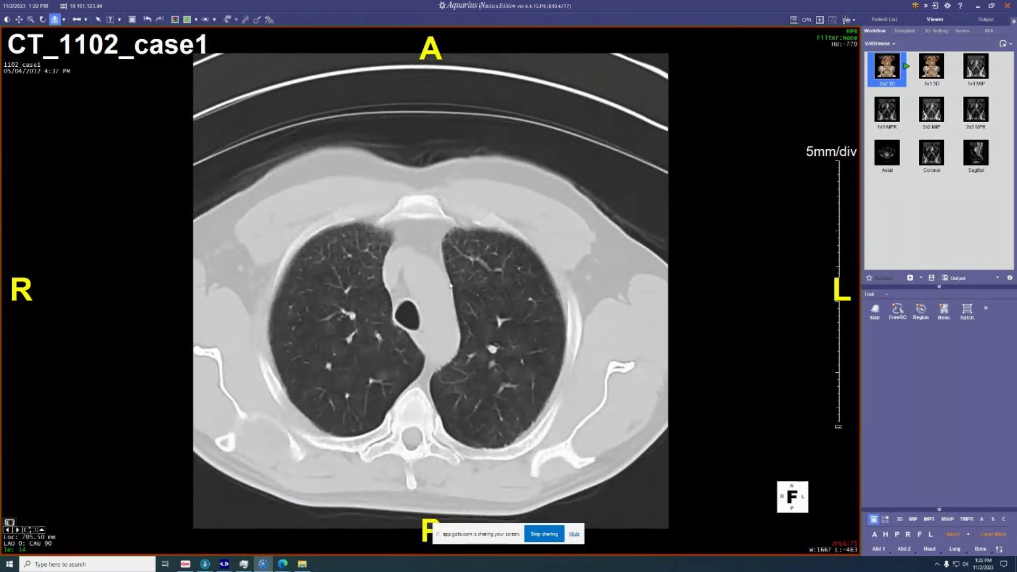
Step: Recheck both lungs on the 05/04/2012 axial slices between the lower heart and the aortic arch, ending near the main bronchi
scroll(428, 271, up, 20)
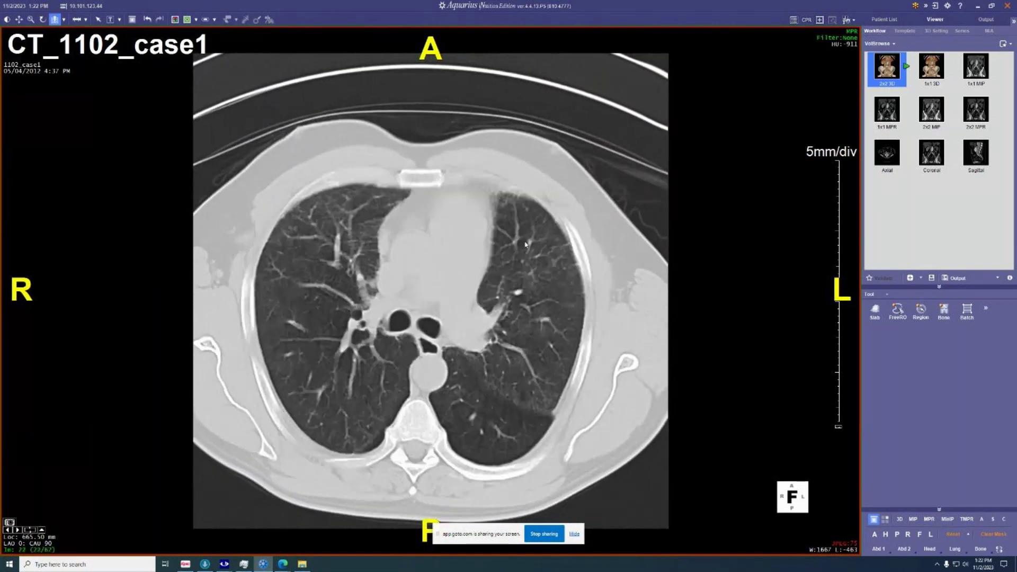
scroll(529, 245, up, 5)
scroll(529, 246, down, 6)
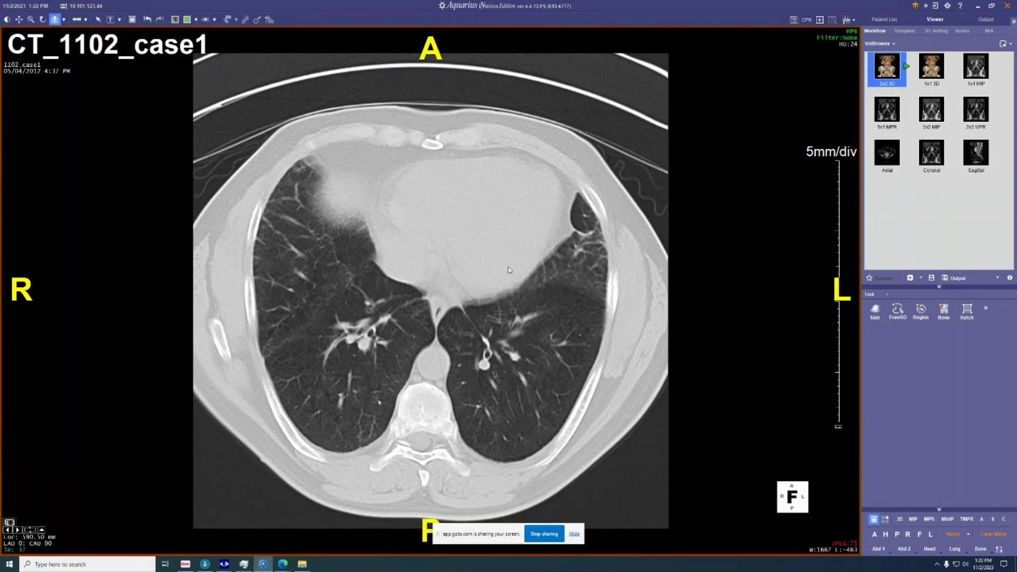
scroll(509, 270, up, 12)
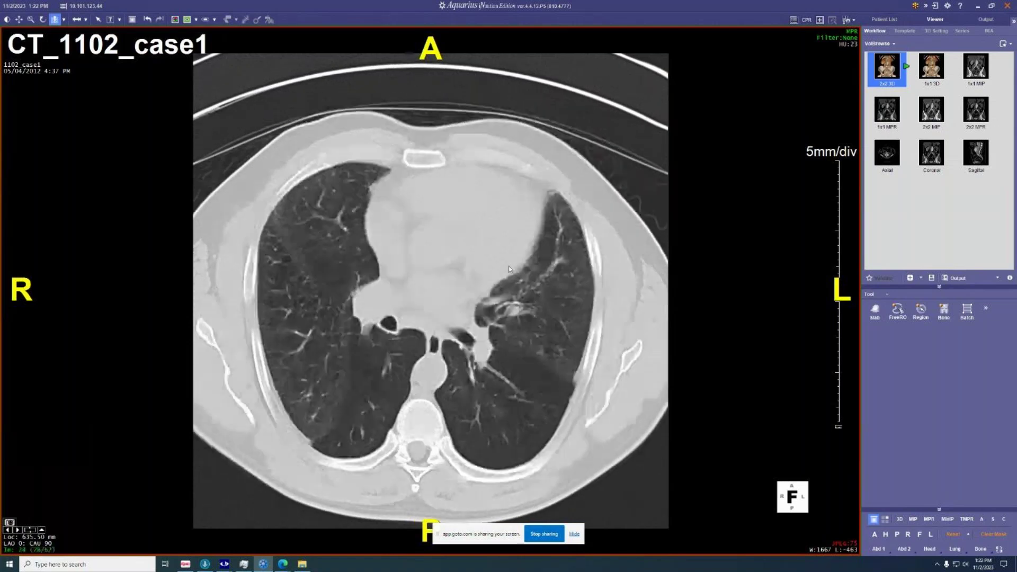
scroll(557, 250, up, 7)
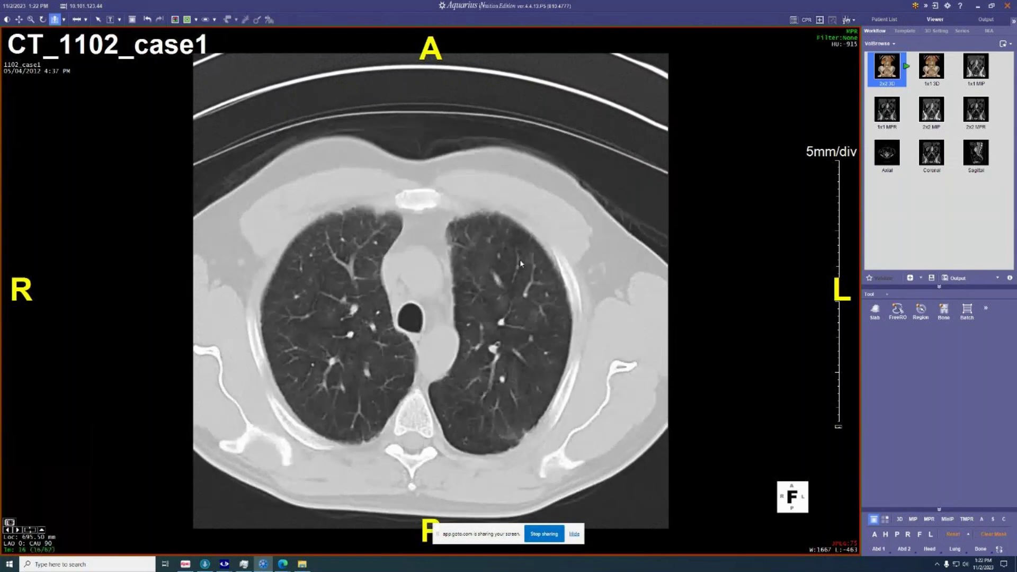
scroll(383, 364, down, 16)
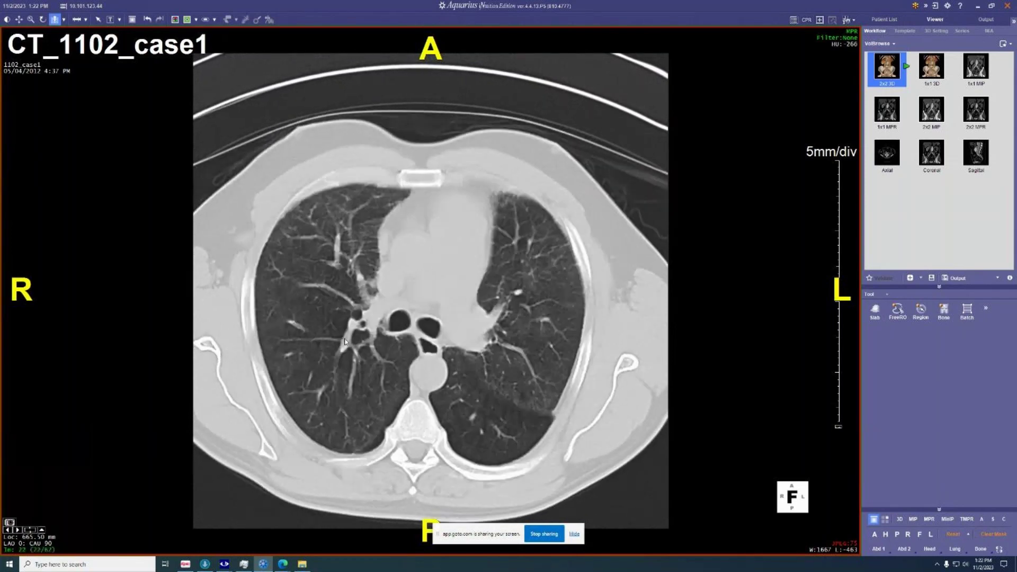
scroll(373, 382, down, 2)
Step: Load the Supine Insp 1.0 B50f series of the case 1 study of 05/28/2020 with an enlarged axial view
click(884, 19)
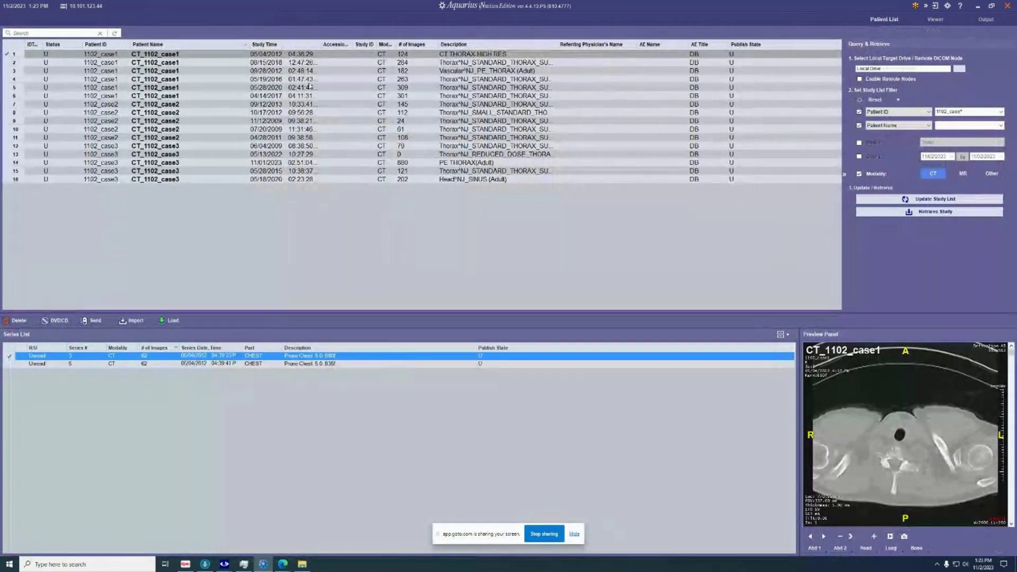
click(310, 87)
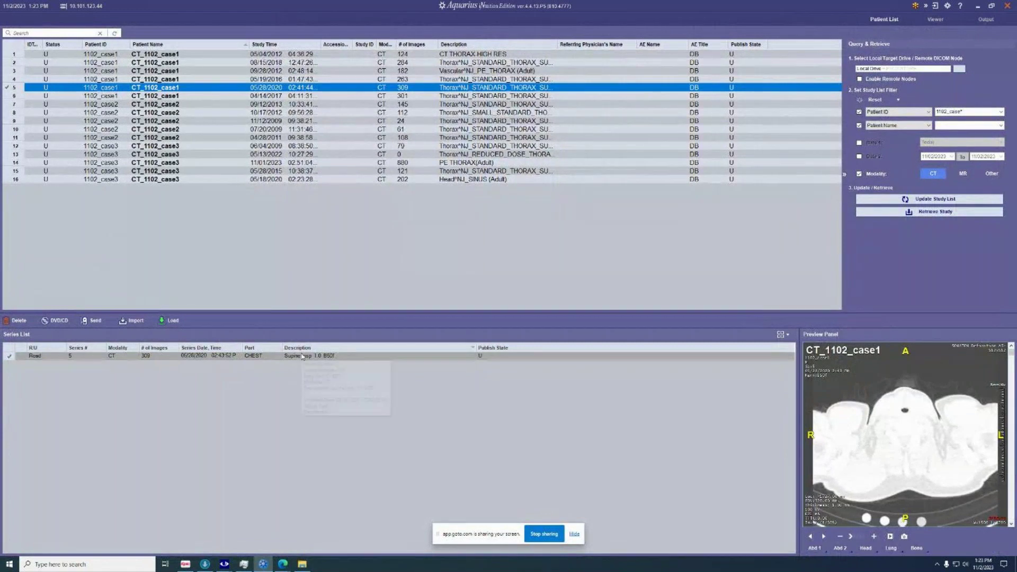
double_click(303, 355)
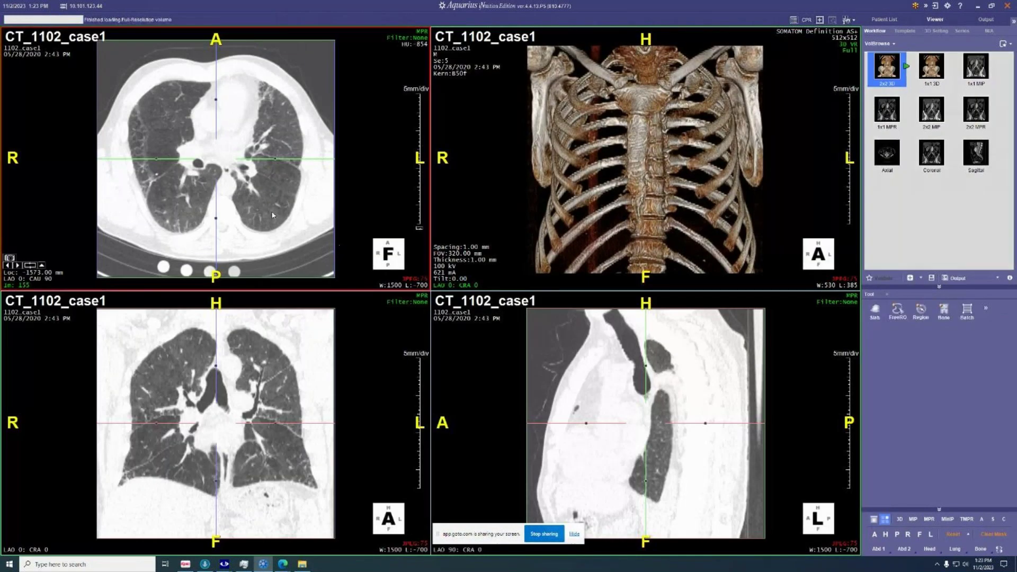
double_click(337, 250)
Step: Examine the 05/28/2020 axial slices from hilar level down to the lung bases and back up to the aortic arch
scroll(450, 197, down, 15)
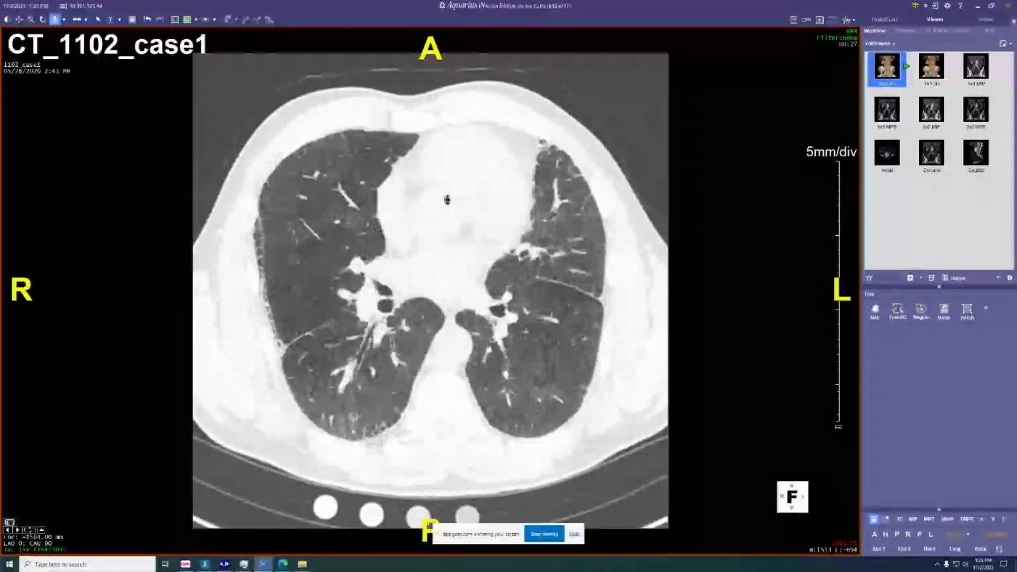
scroll(443, 199, down, 20)
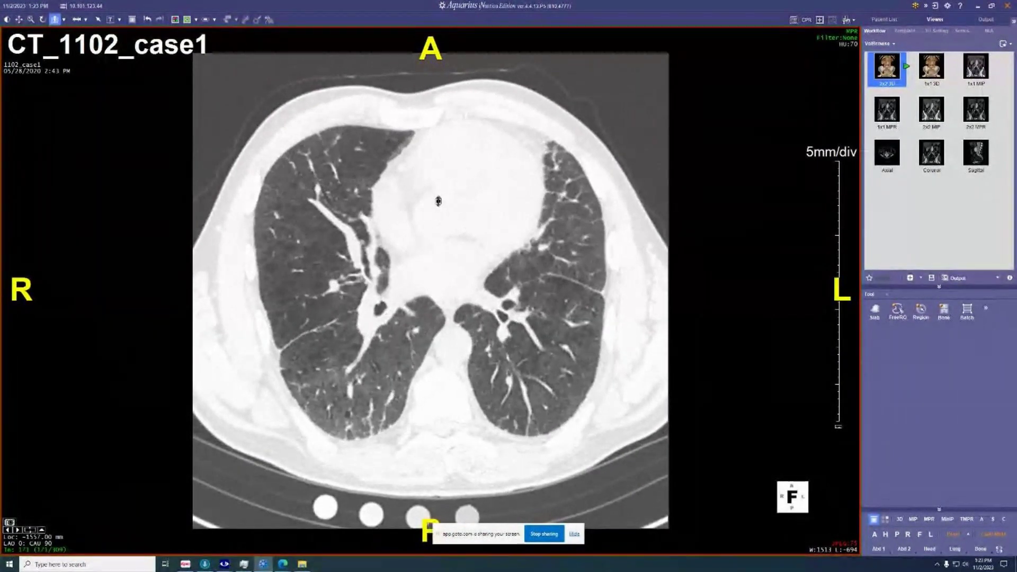
scroll(429, 211, down, 20)
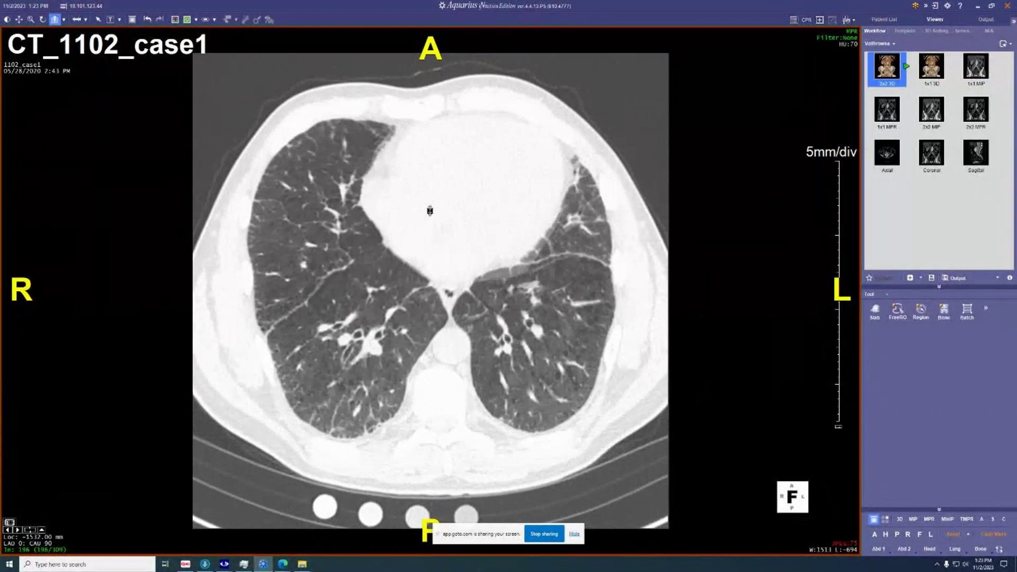
scroll(424, 222, down, 9)
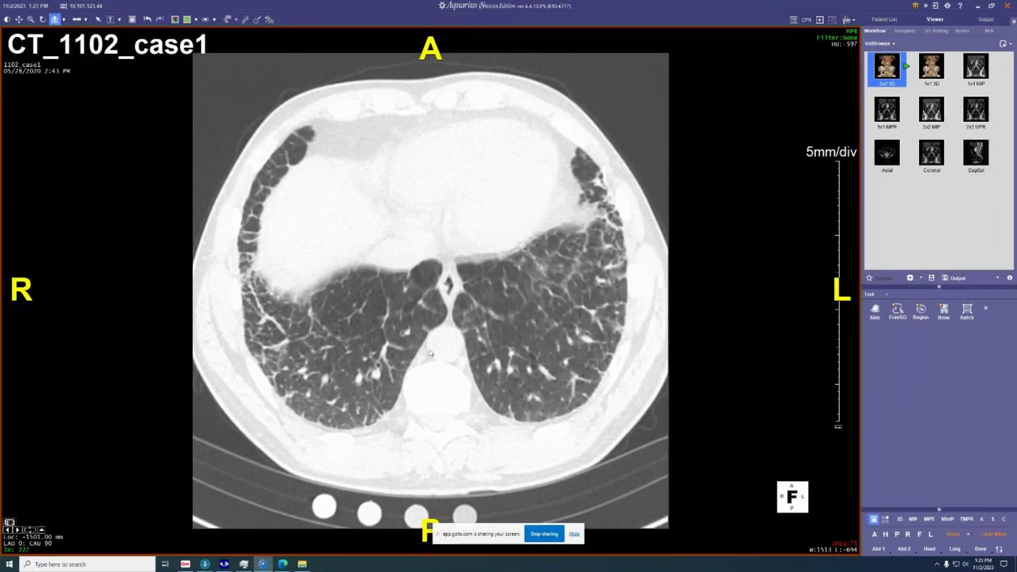
scroll(424, 326, up, 20)
scroll(424, 325, up, 20)
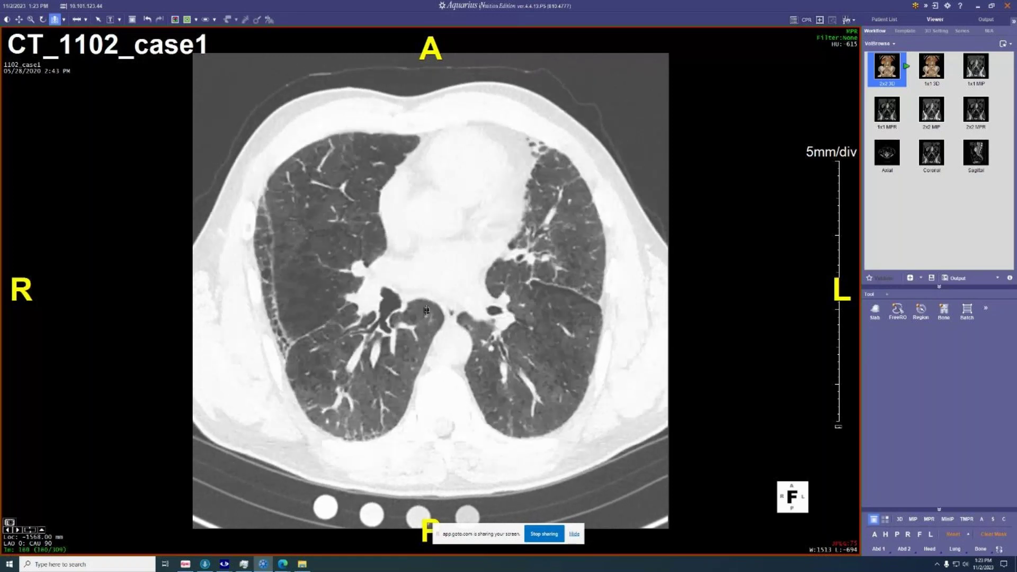
scroll(427, 310, up, 20)
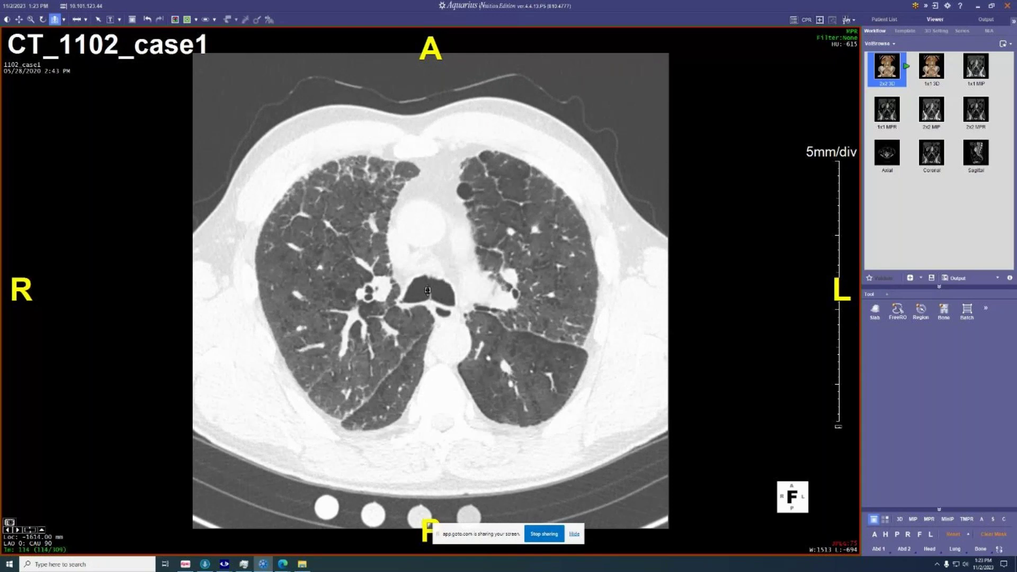
scroll(427, 290, up, 20)
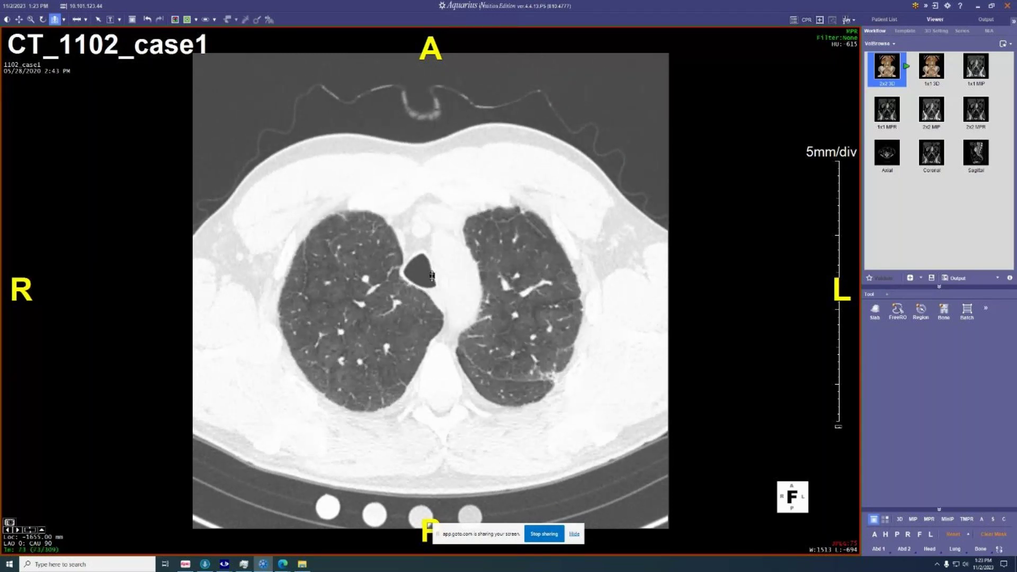
Step: Follow the lungs on the 05/28/2020 axial slices from the aortic arch down to the dome of the right diaphragm
scroll(431, 282, down, 20)
scroll(429, 289, down, 20)
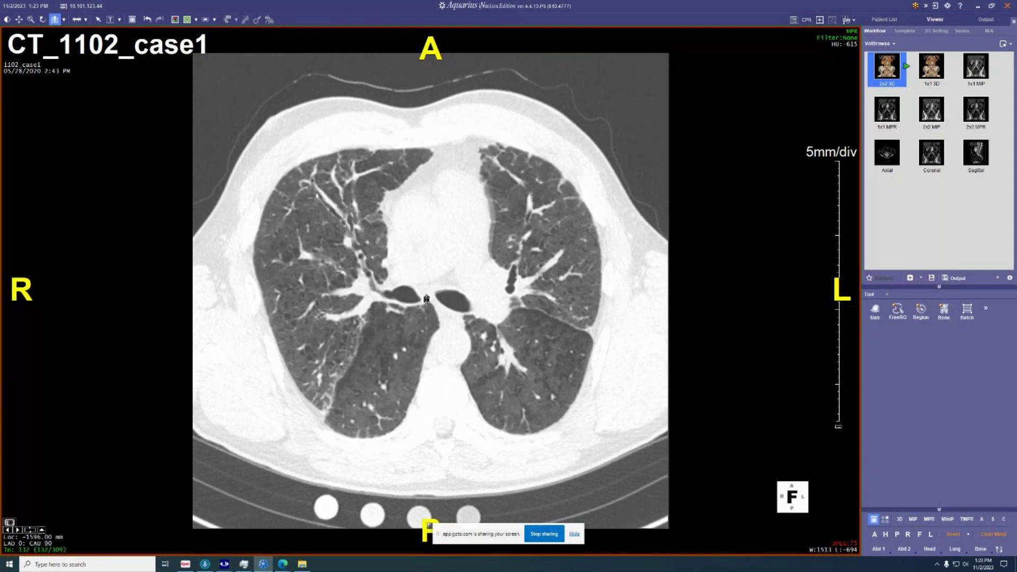
scroll(426, 300, down, 20)
scroll(423, 311, down, 1)
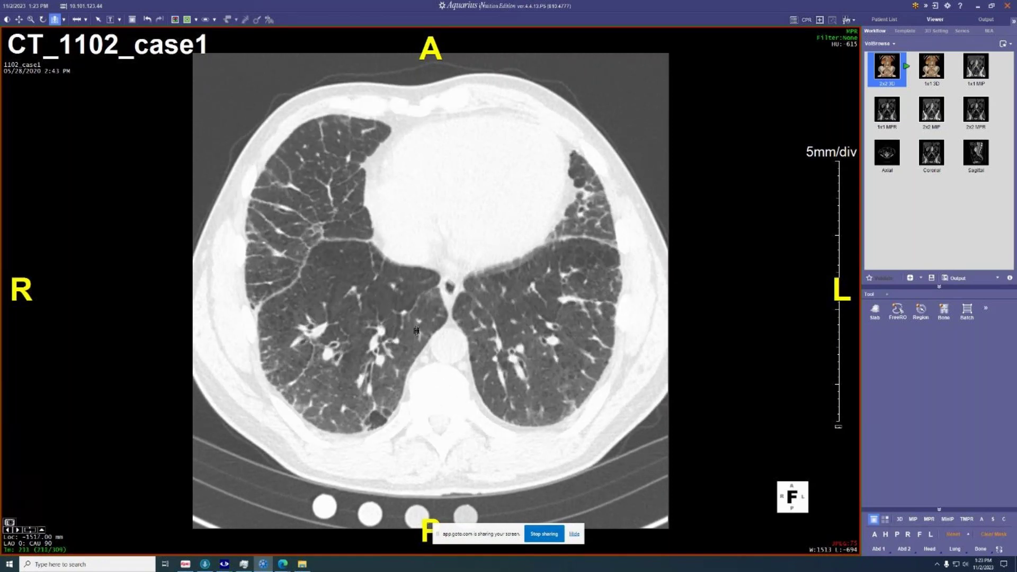
scroll(415, 332, down, 12)
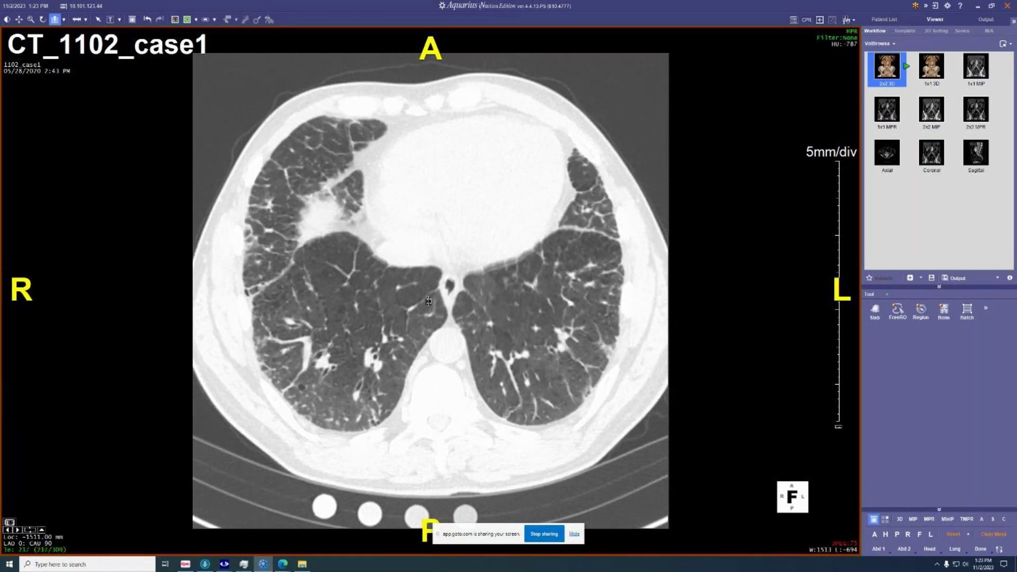
scroll(430, 303, up, 12)
Step: Switch the 05/28/2020 scan to an enlarged coronal view and survey the slices from the trachea back to the posterior lungs
double_click(312, 357)
double_click(313, 358)
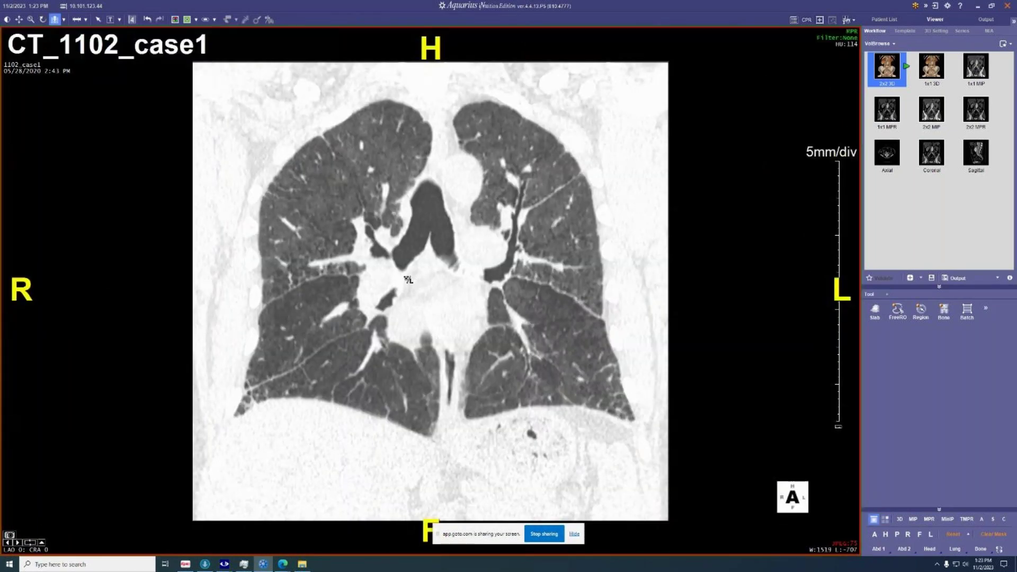
scroll(451, 259, down, 5)
scroll(451, 258, down, 4)
scroll(452, 257, up, 20)
scroll(448, 272, down, 20)
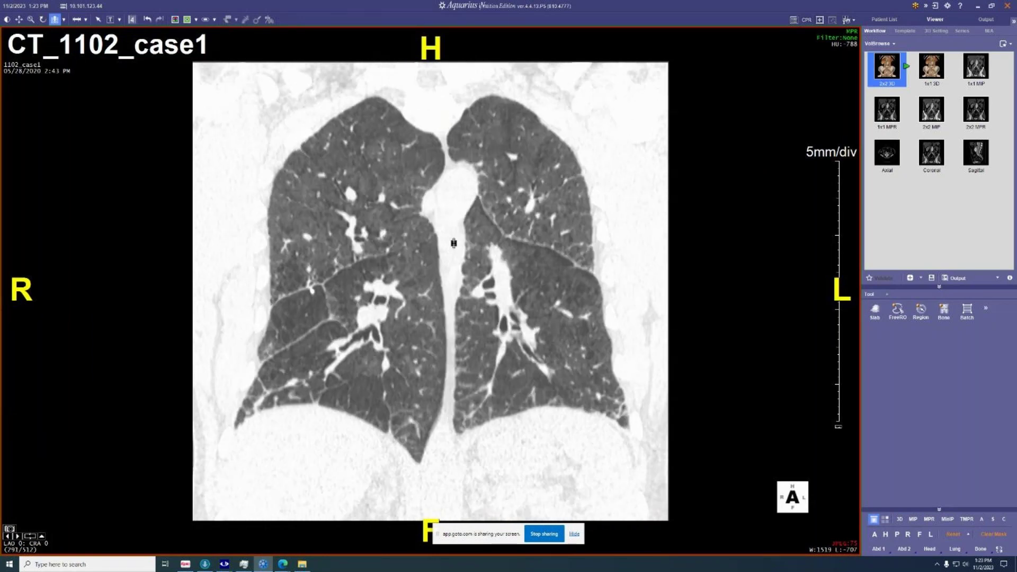
scroll(453, 243, down, 20)
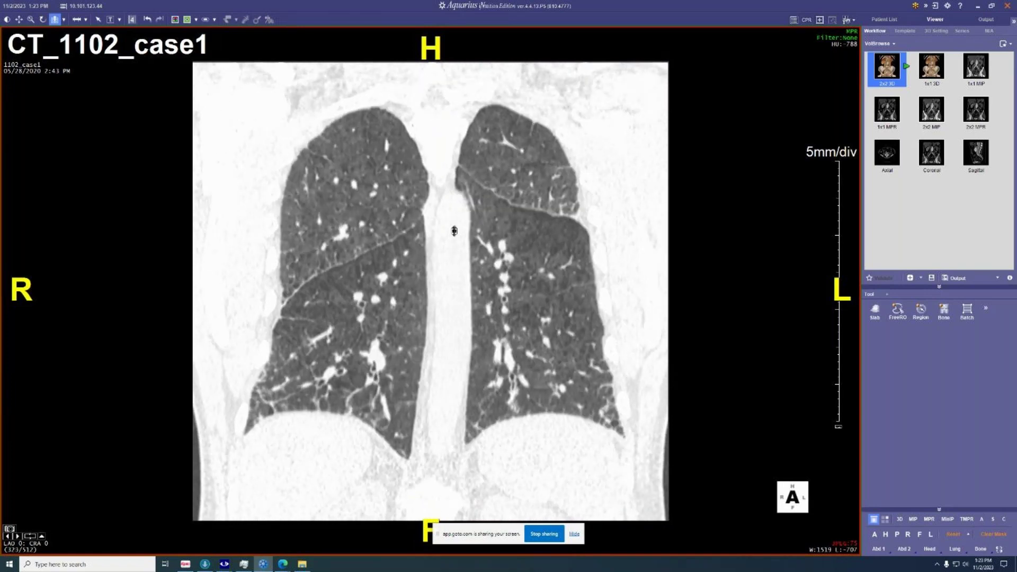
Step: Set the window to W 1577, L -675 and compare neighbouring posterior coronal slices, covering the fissures and lung bases
scroll(454, 231, down, 10)
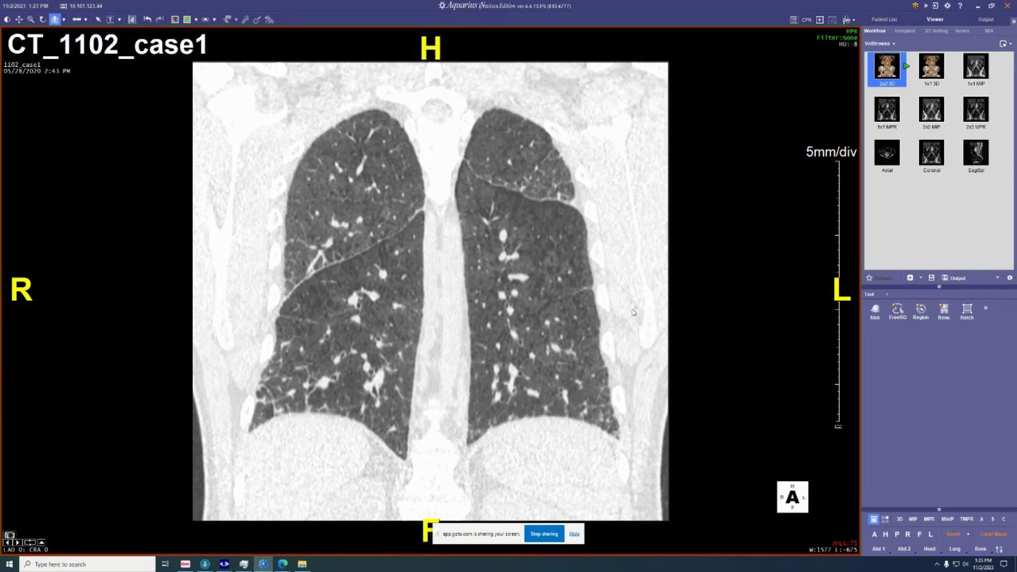
scroll(636, 307, down, 5)
scroll(636, 307, up, 8)
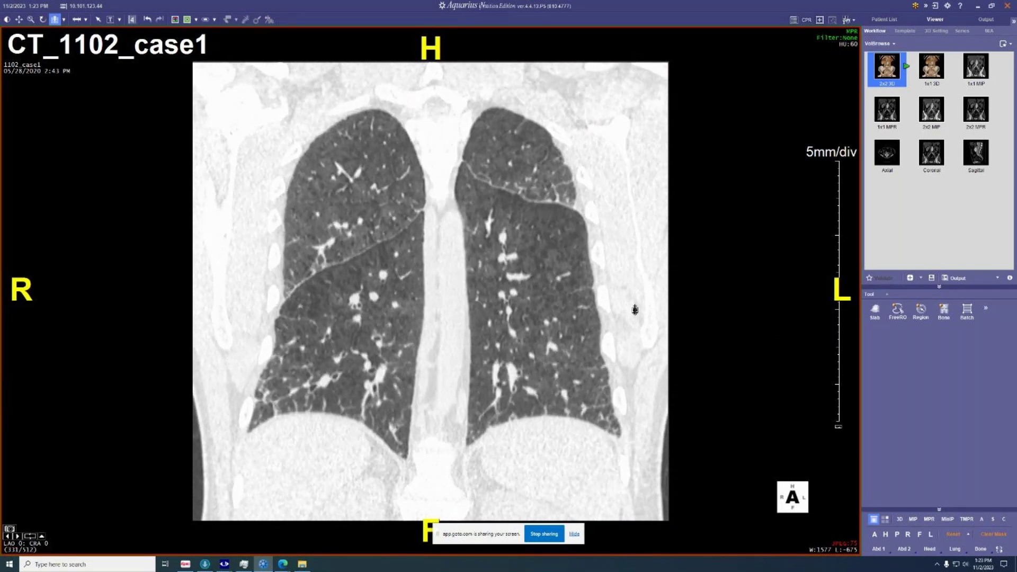
scroll(656, 289, up, 11)
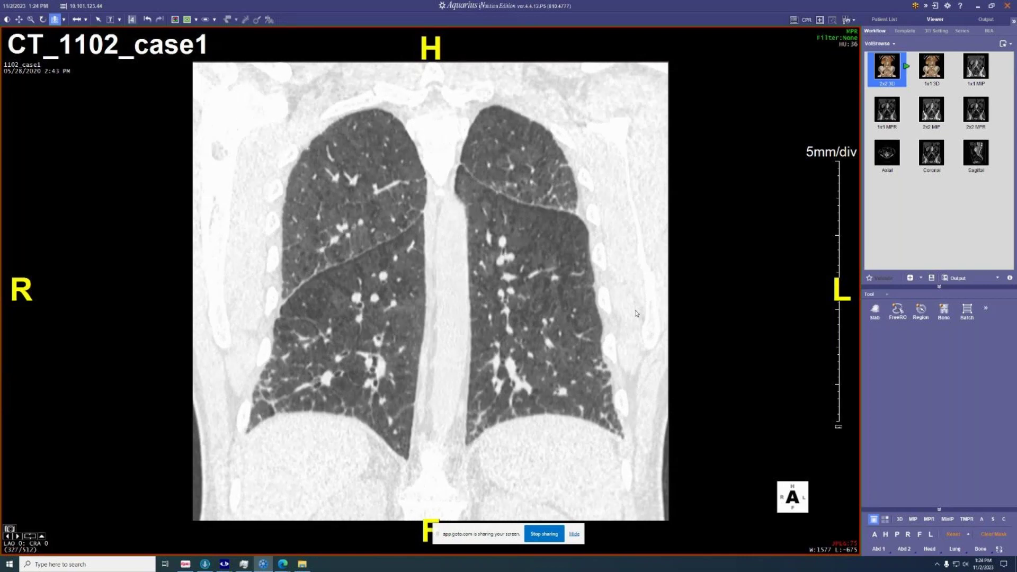
scroll(658, 289, down, 3)
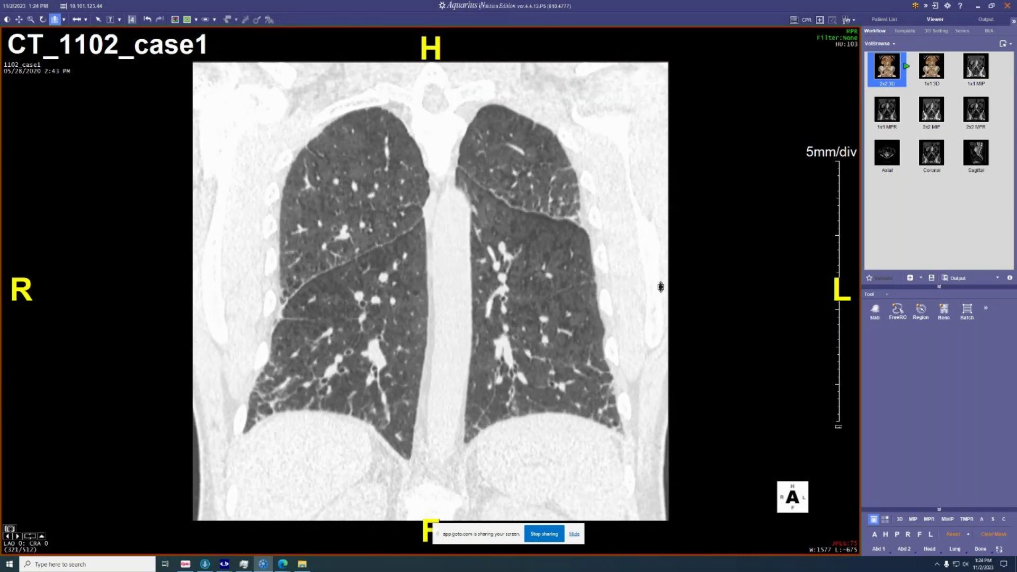
Step: Examine the coronal slices from the posterior lungs forward to the main bronchi, comparing neighbouring slices at hilar level
scroll(657, 290, up, 20)
scroll(652, 296, up, 20)
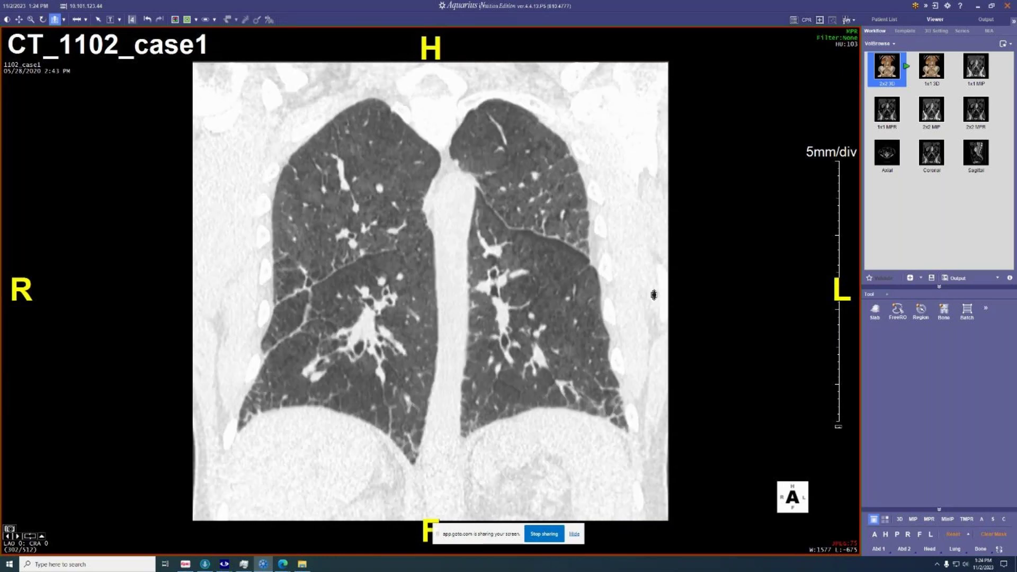
scroll(651, 308, up, 2)
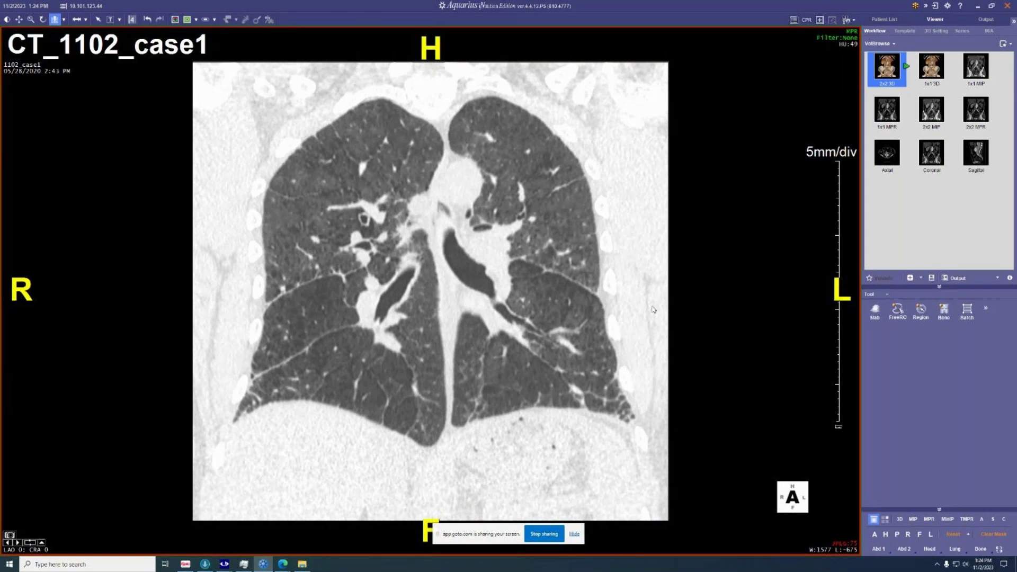
scroll(588, 197, up, 4)
scroll(587, 197, up, 4)
scroll(583, 197, up, 5)
scroll(583, 196, down, 4)
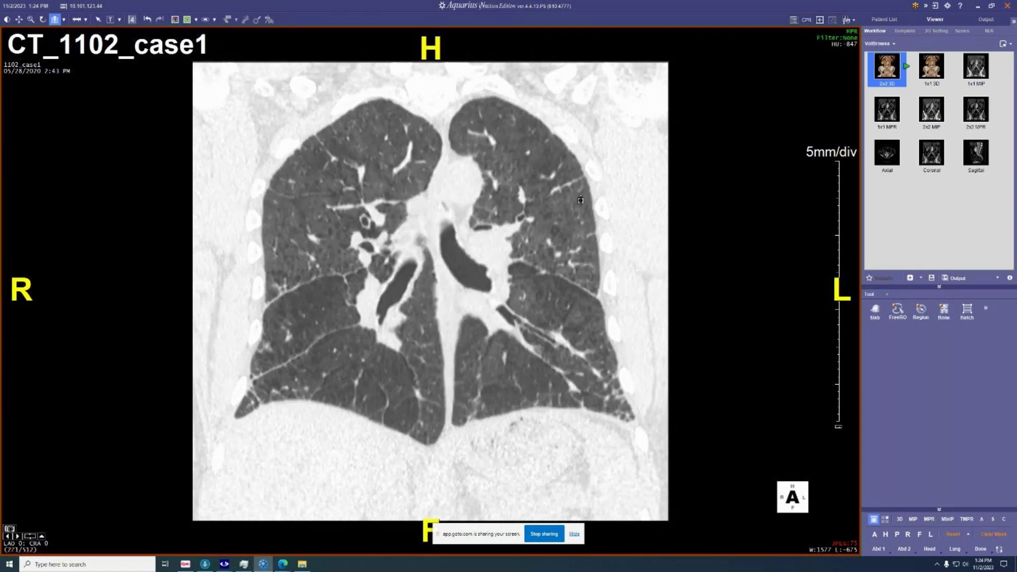
scroll(582, 197, down, 2)
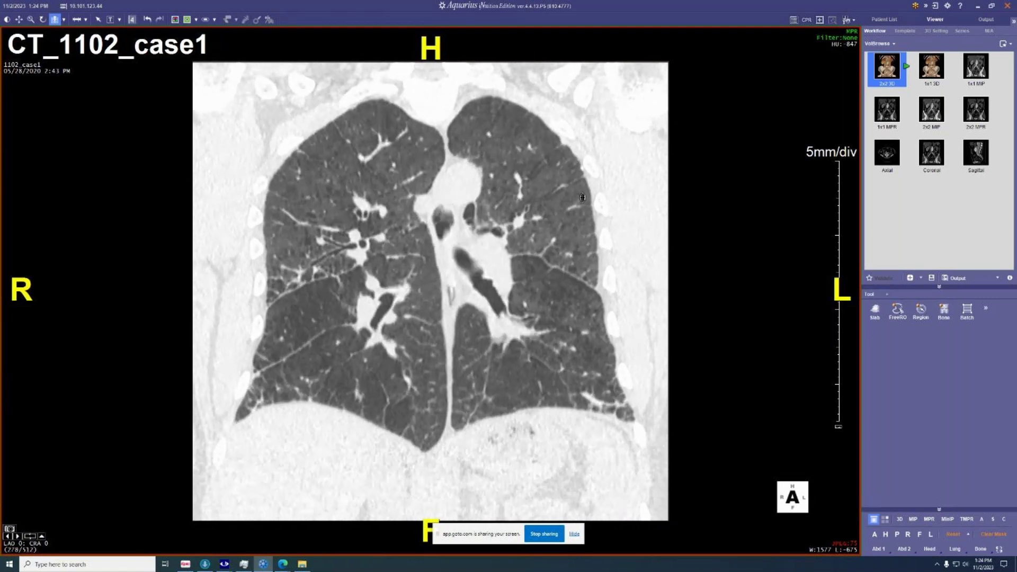
Step: Compare neighbouring coronal slices at the level of the main bronchi on the 05/28/2020 scan
scroll(333, 248, down, 1)
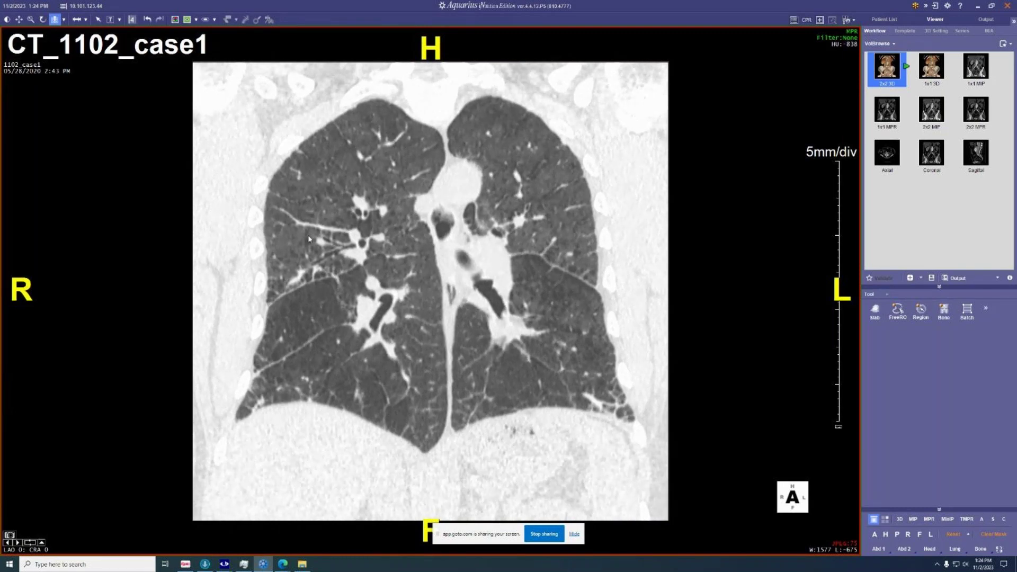
scroll(344, 253, down, 3)
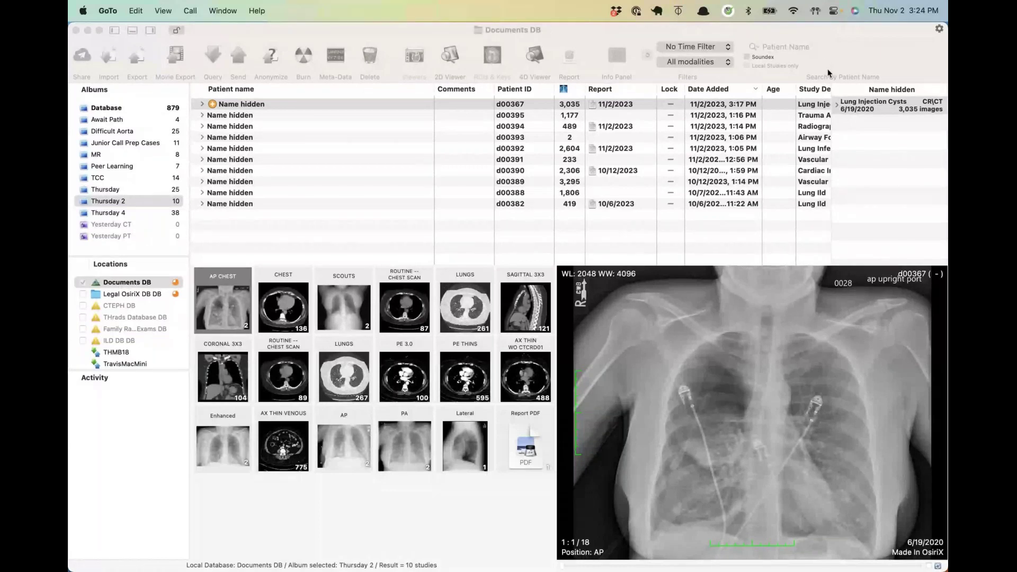
Step: Switch to OsiriX MD and open the AP CHEST radiograph of the Lung Injection Cysts study
key(super+Tab)
key(super+Tab)
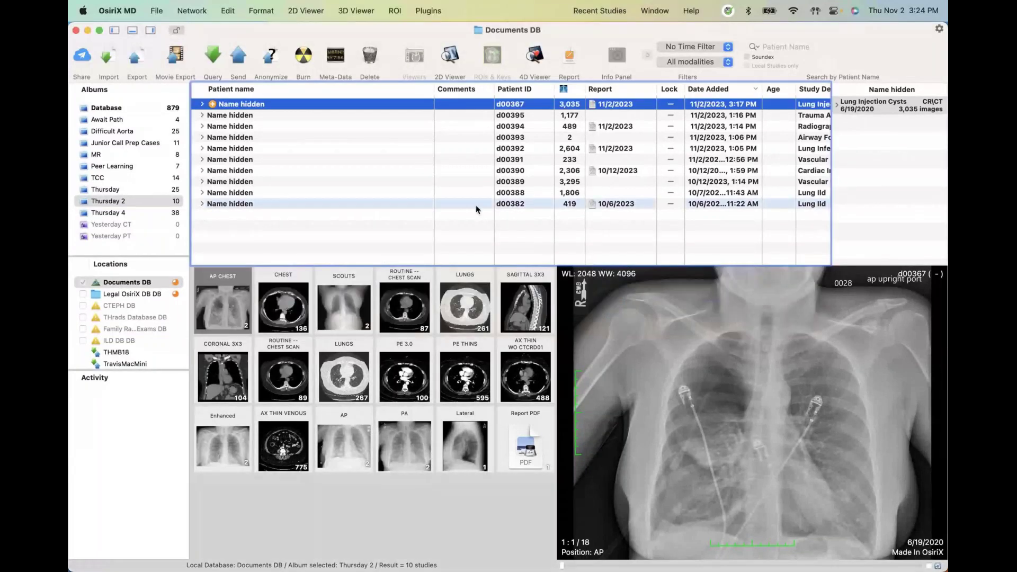
double_click(223, 318)
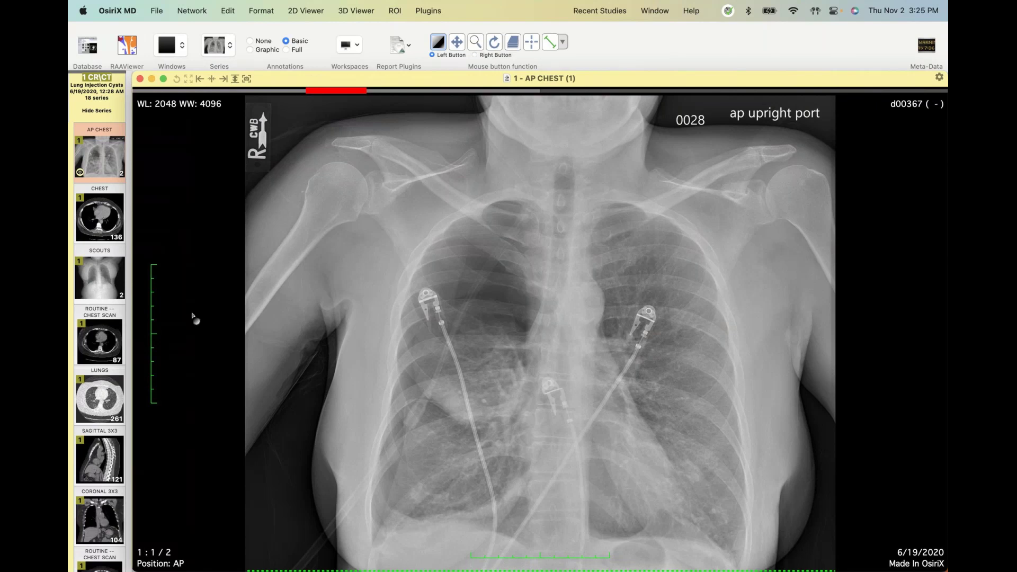
Step: Open the 136-image CHEST CT series from 8/16/2020, survey the axial slices around the hila and enlarge the image
click(100, 216)
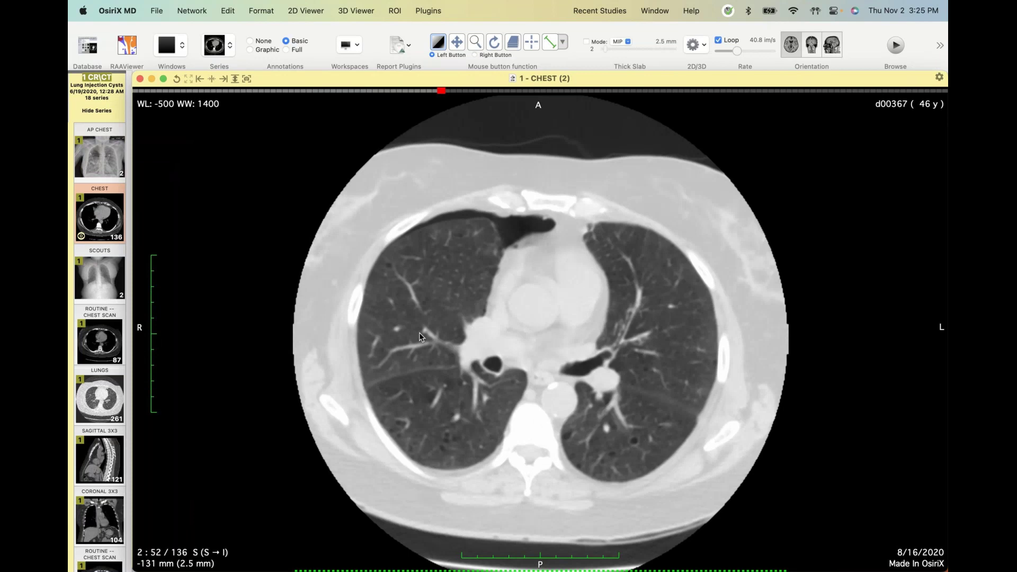
scroll(419, 333, up, 18)
scroll(419, 332, down, 14)
scroll(419, 332, up, 3)
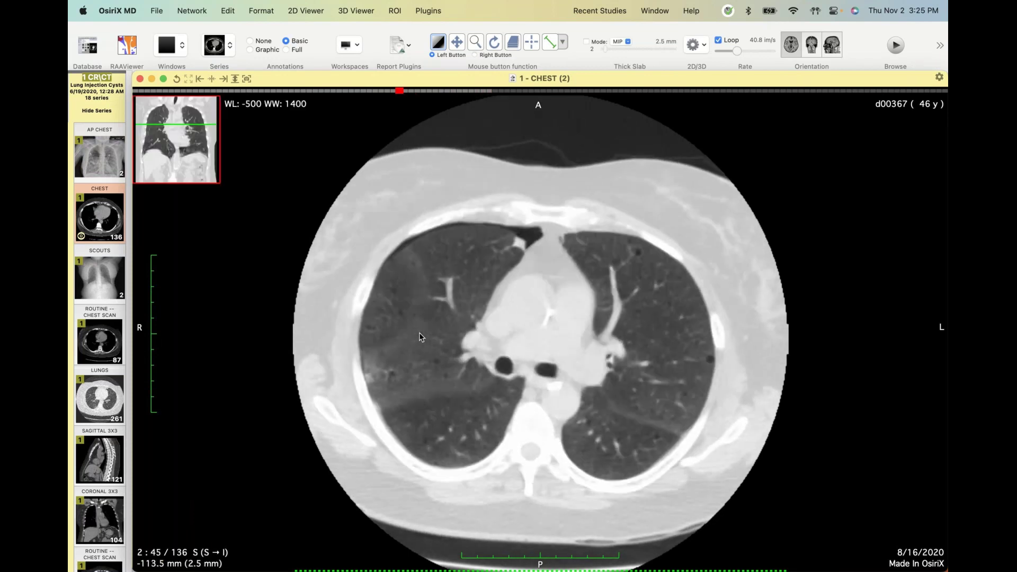
key(z)
drag(470, 370, 467, 339)
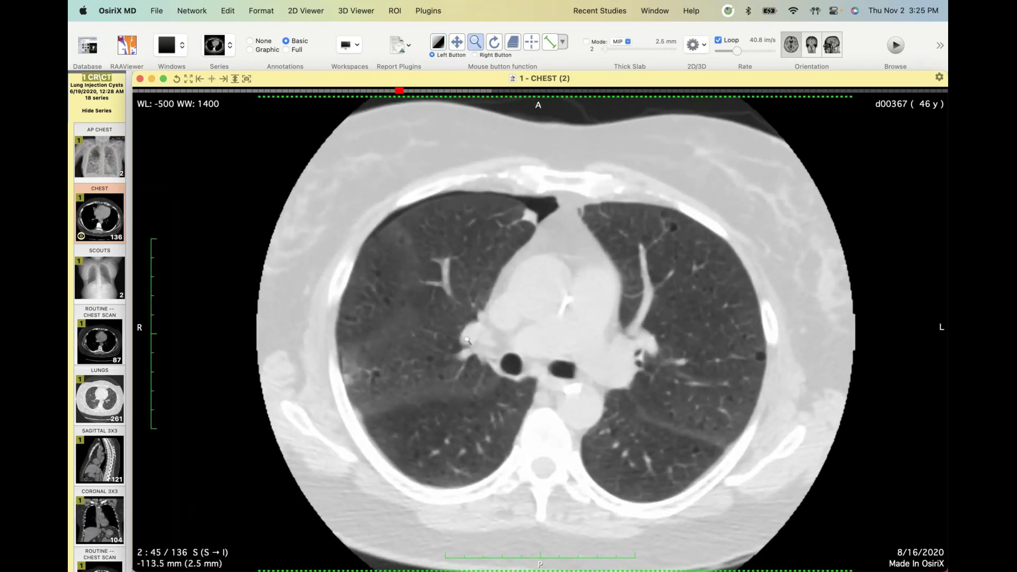
Step: Follow the lungs on the enlarged 8/16/2020 axial slices from the hila to the lower lobes, rechecking the slices at heart level
scroll(493, 345, down, 17)
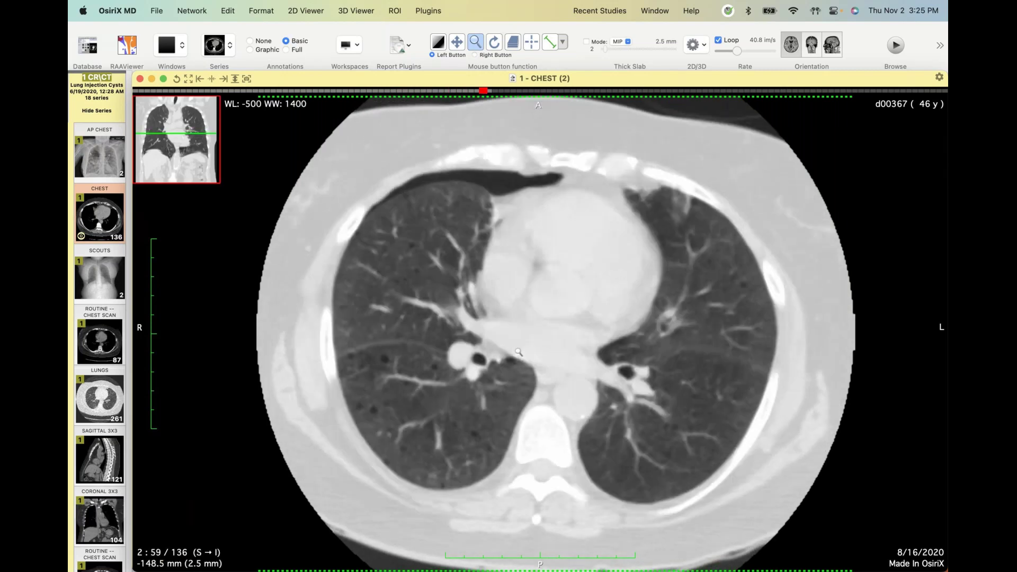
scroll(518, 352, down, 11)
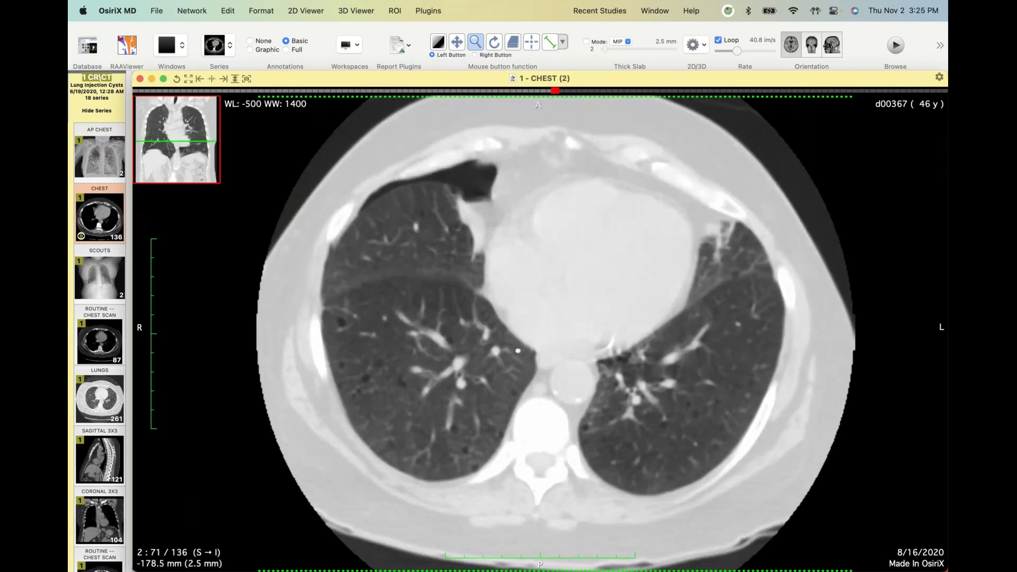
scroll(518, 351, up, 3)
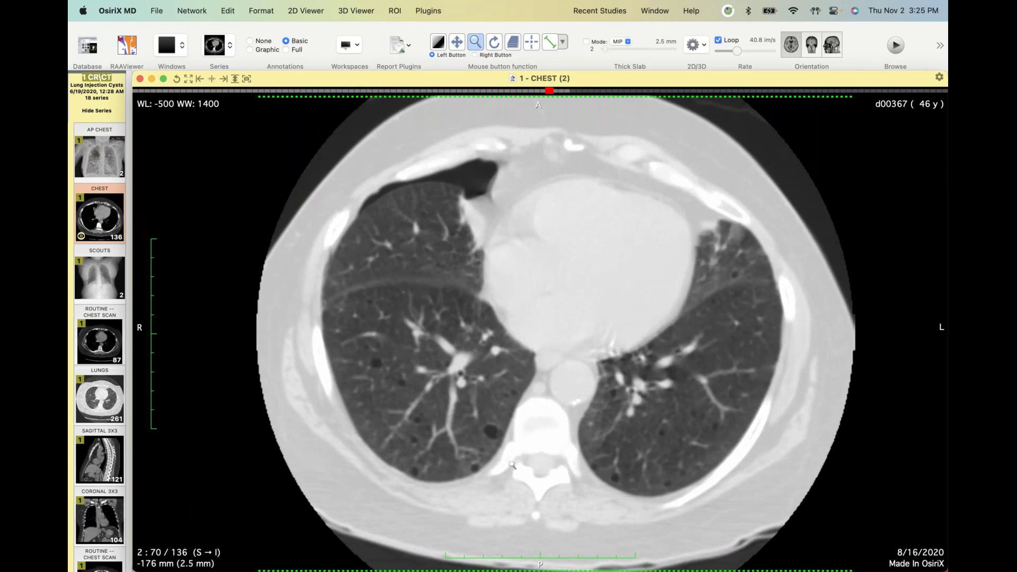
scroll(513, 461, up, 6)
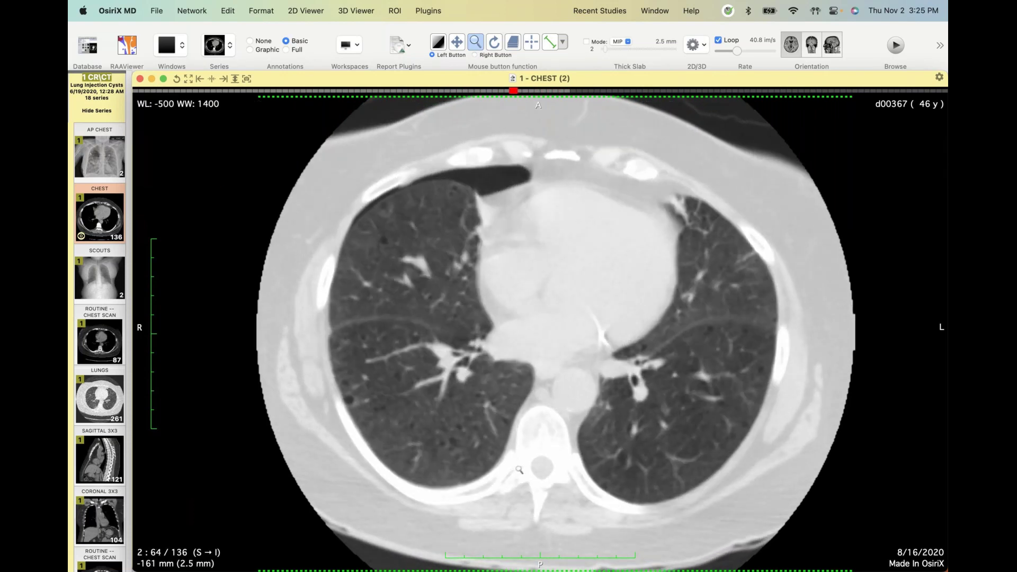
Step: Set a soft-tissue window of WL 40, WW 350 and review the upper abdomen and spine, returning up to heart level
key(2)
scroll(519, 470, down, 20)
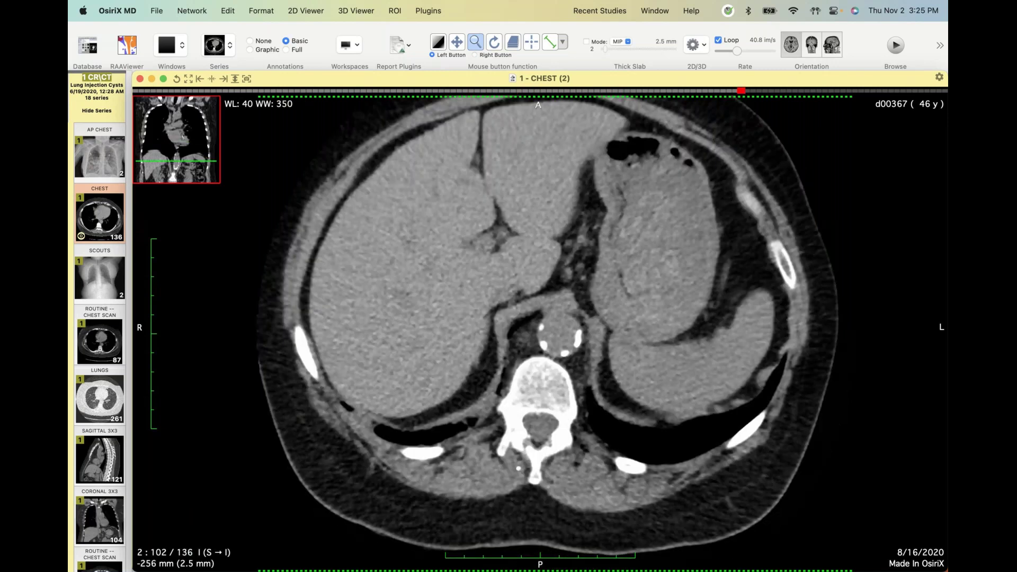
scroll(545, 320, down, 3)
scroll(545, 320, down, 6)
scroll(545, 320, up, 20)
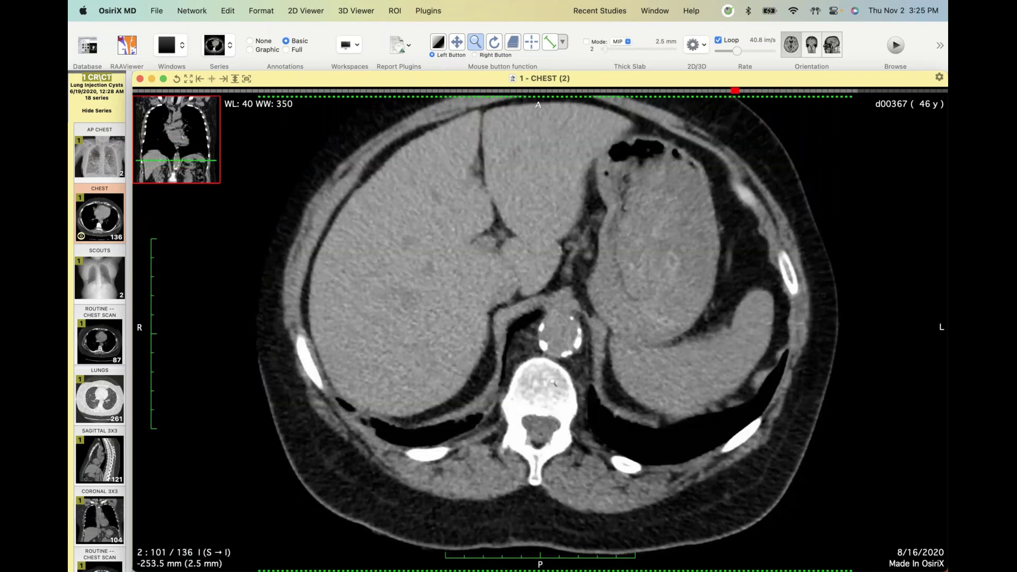
scroll(545, 320, up, 20)
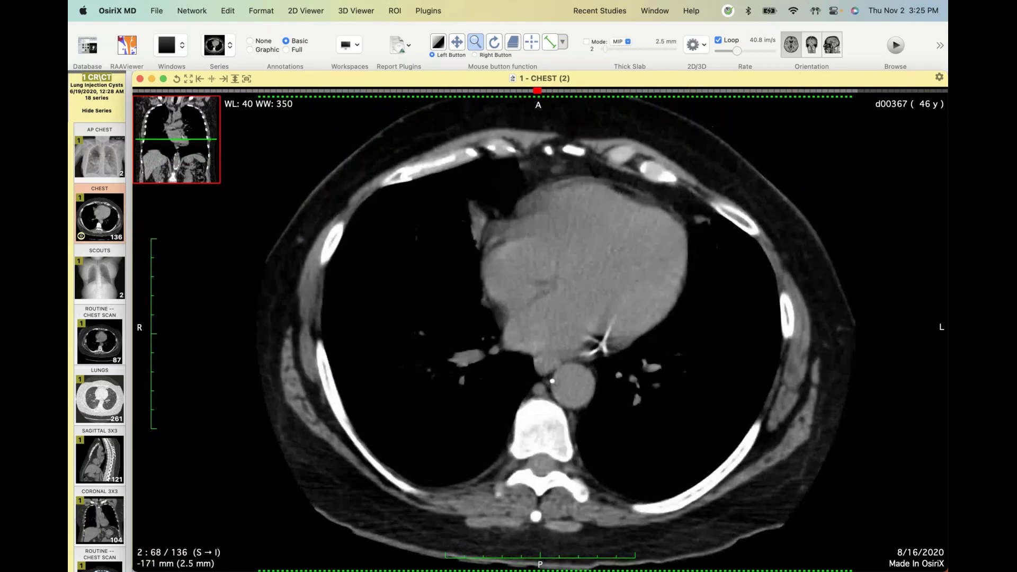
Step: Set the lung window to WL -500, WW 1400 and compare the lower-lobe slices at heart level up to the hila
key(3)
key(5)
scroll(552, 381, down, 7)
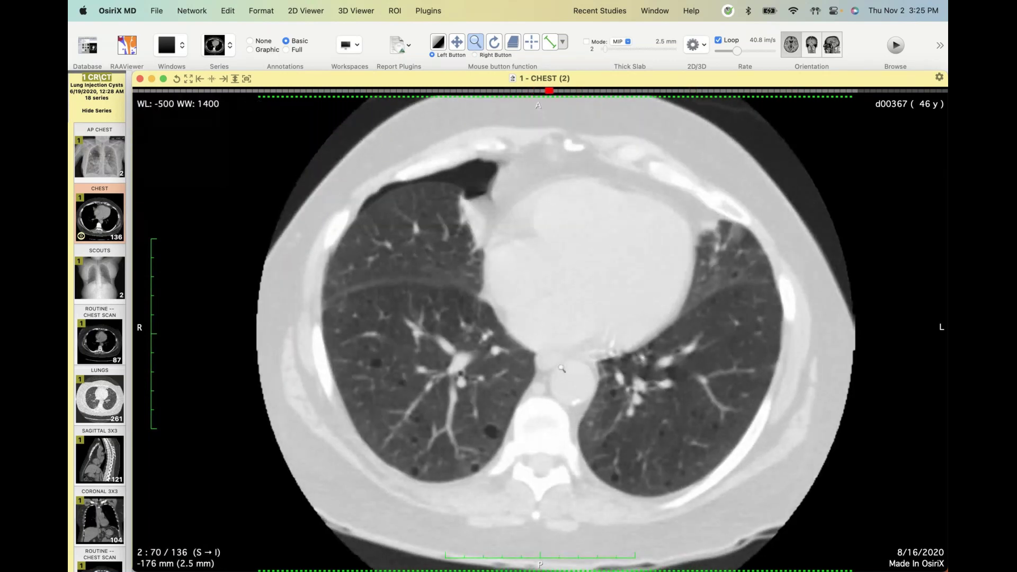
scroll(562, 368, down, 2)
scroll(559, 384, up, 4)
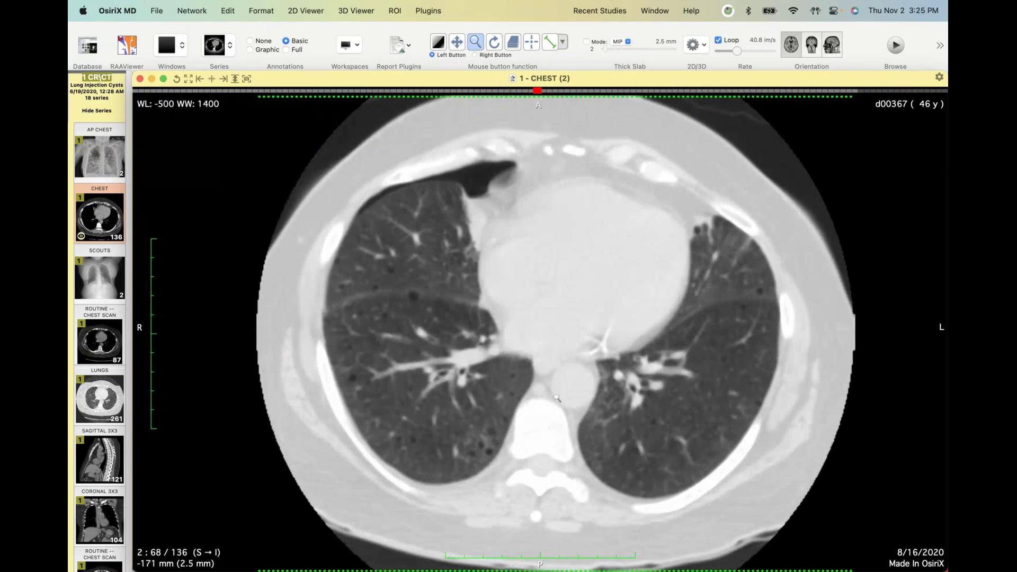
scroll(557, 397, up, 5)
scroll(558, 398, up, 4)
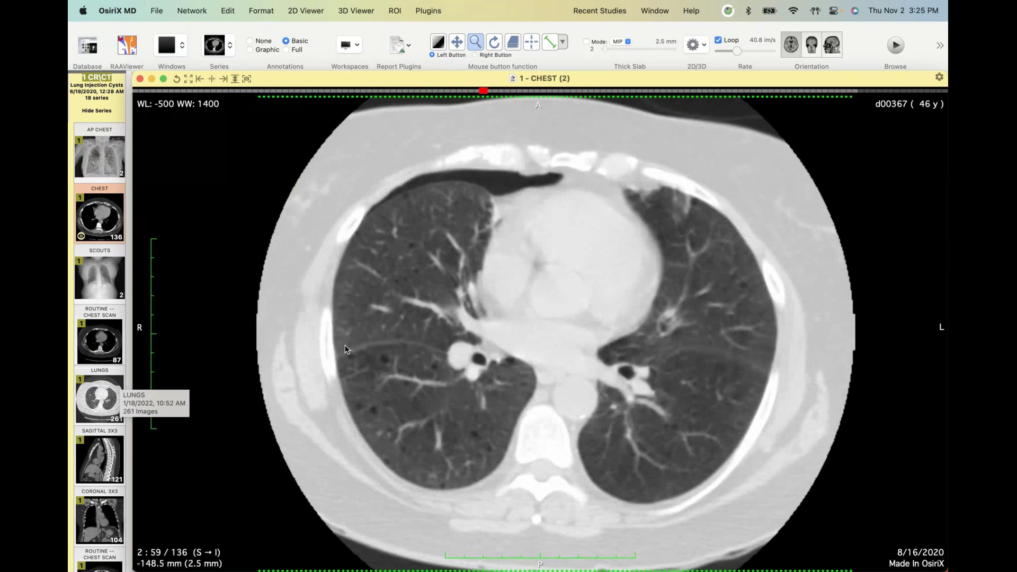
Step: Open the 261-image LUNGS series from 1/18/2022, follow the axial slices from the carina to heart level and enlarge the image
click(94, 403)
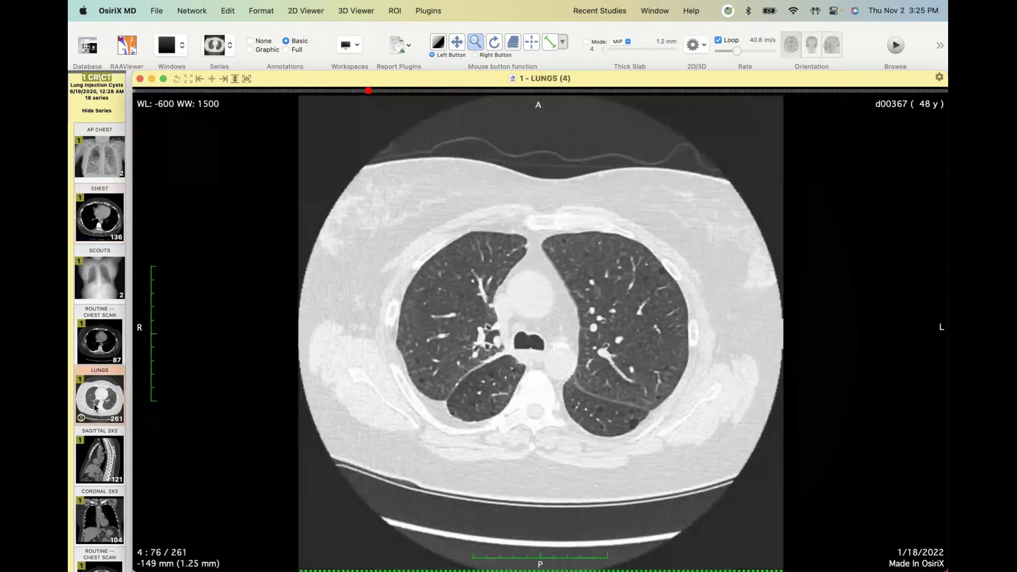
scroll(540, 333, down, 15)
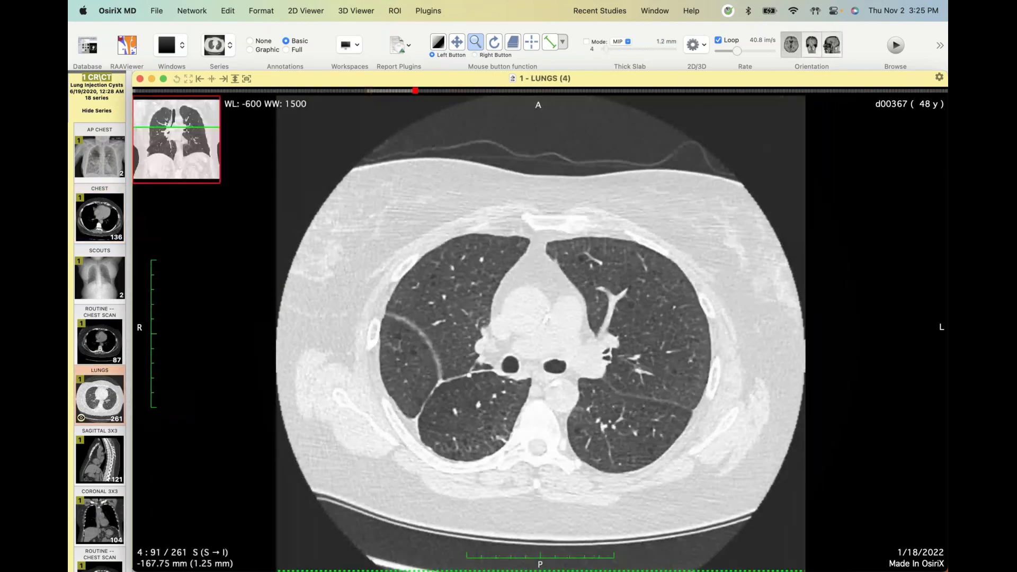
scroll(540, 333, down, 10)
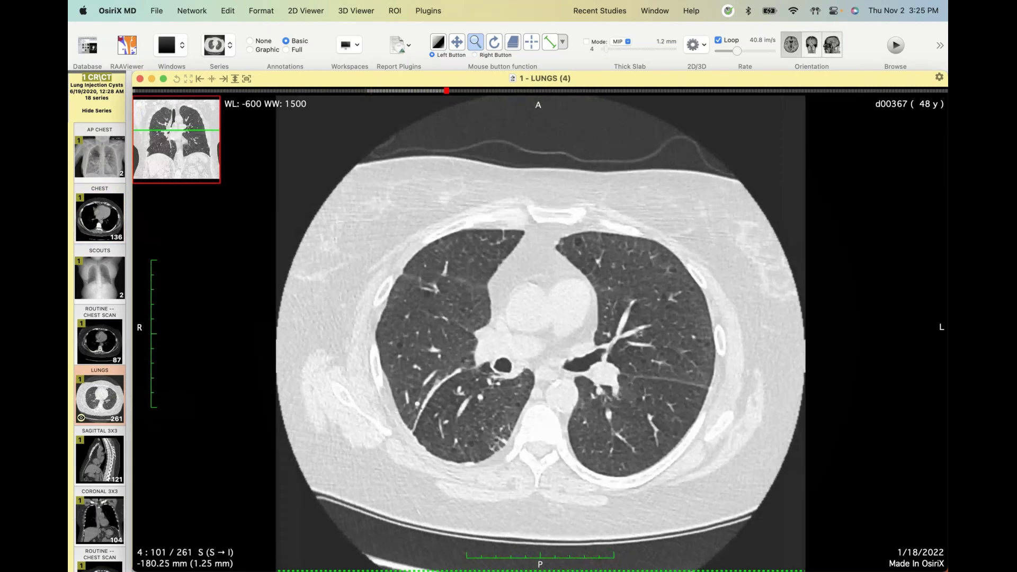
scroll(540, 333, down, 20)
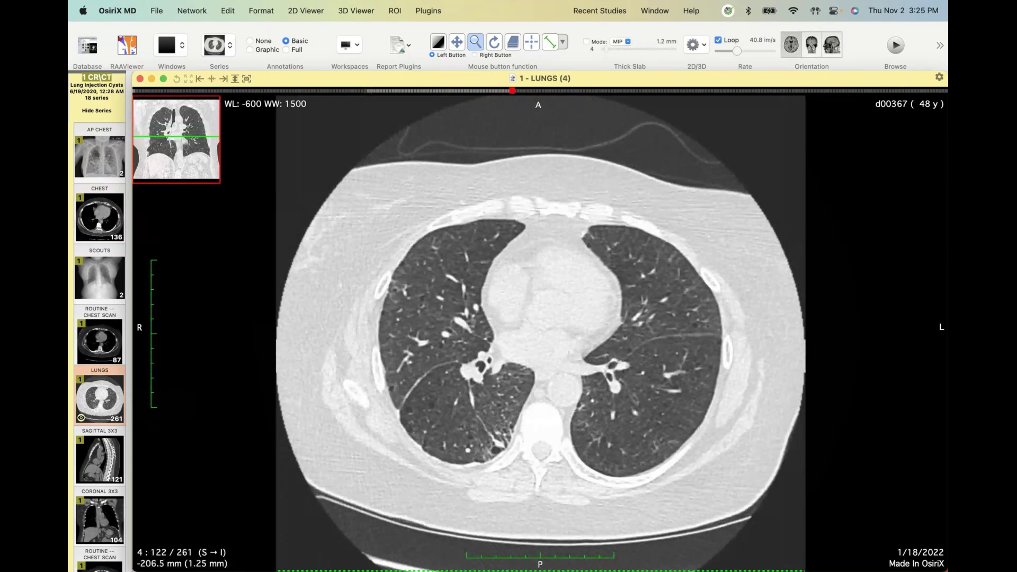
scroll(540, 334, up, 5)
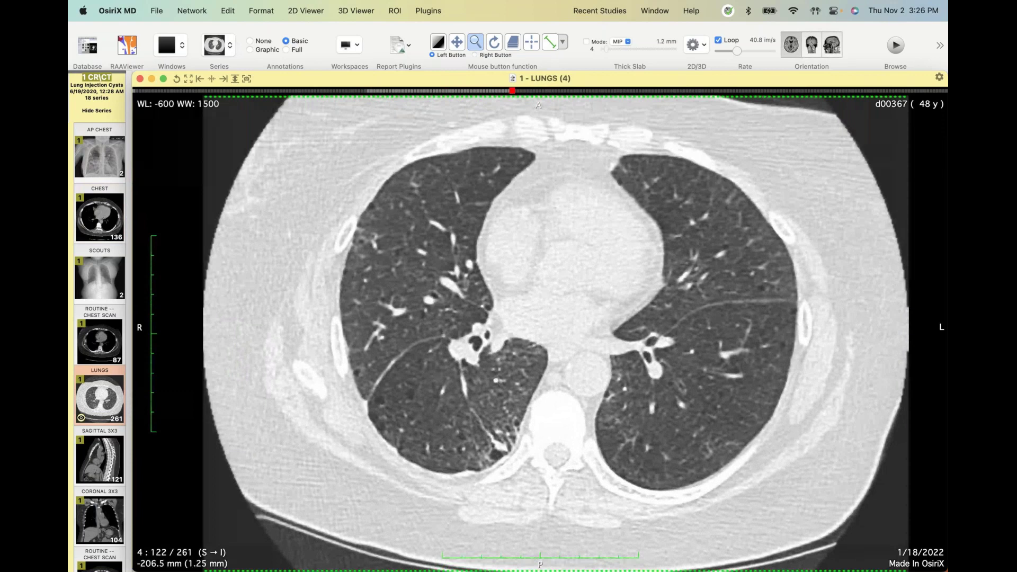
Step: Examine the lower lobes and lung bases on the 1/18/2022 slices, comparing neighbouring slices back up to the lower hila
scroll(540, 333, down, 18)
scroll(540, 334, down, 14)
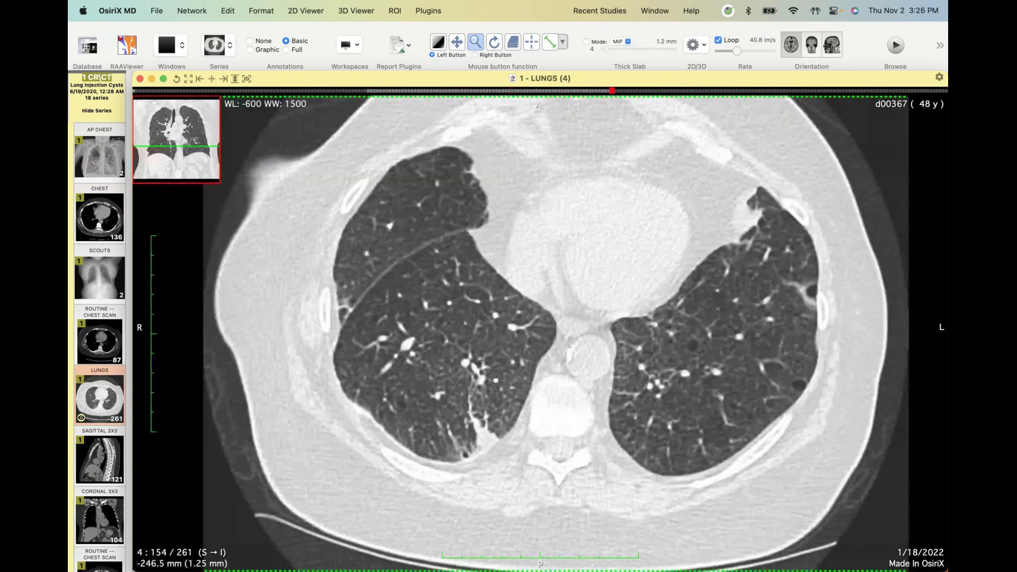
scroll(540, 334, up, 8)
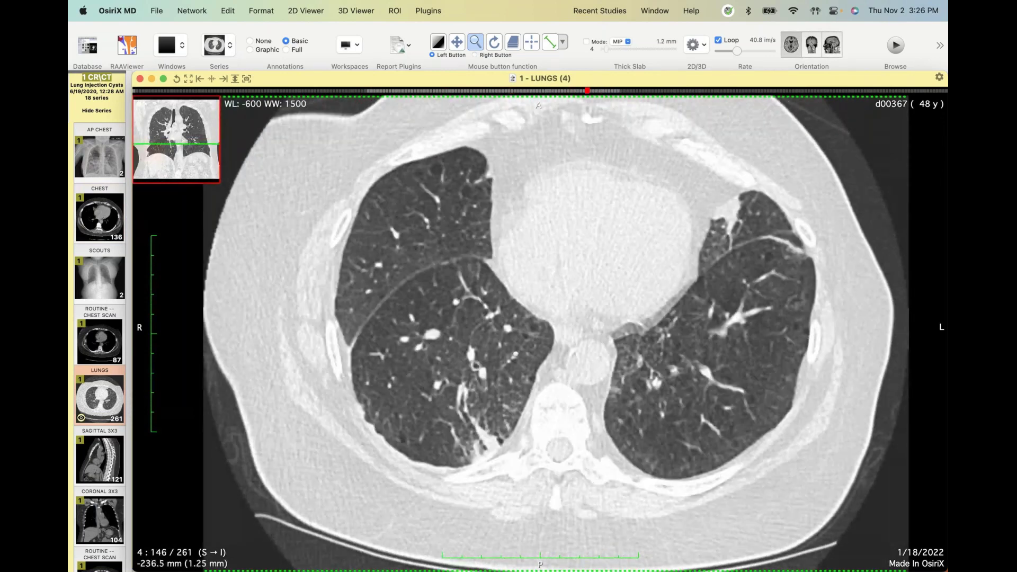
scroll(540, 334, down, 5)
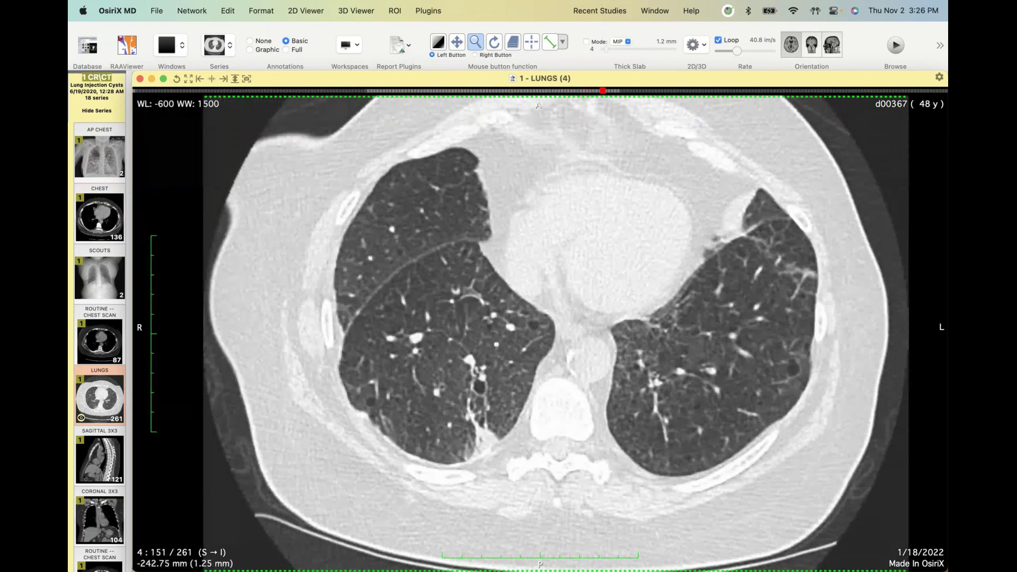
scroll(122, 438, down, 3)
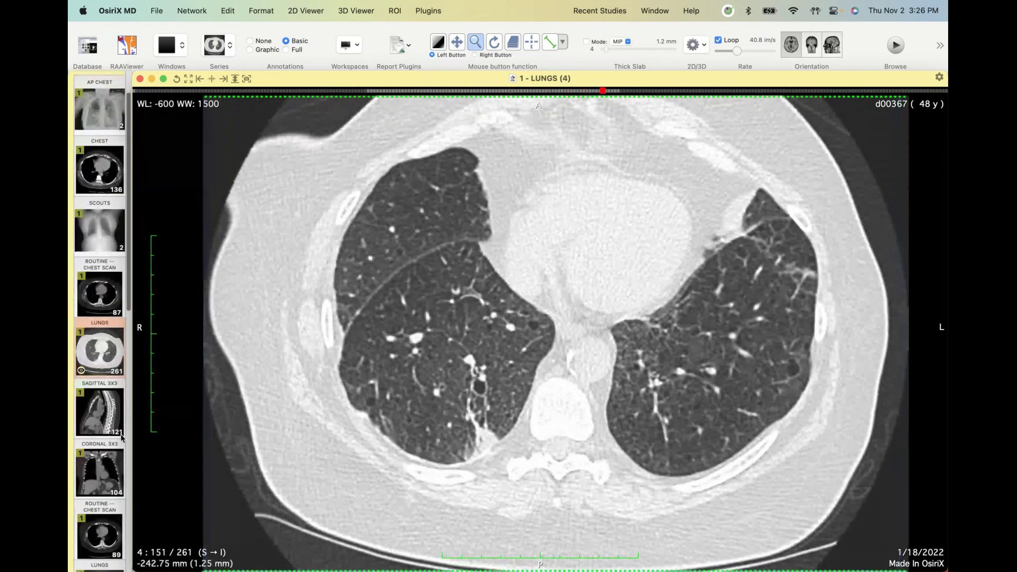
scroll(541, 333, up, 2)
scroll(540, 334, up, 2)
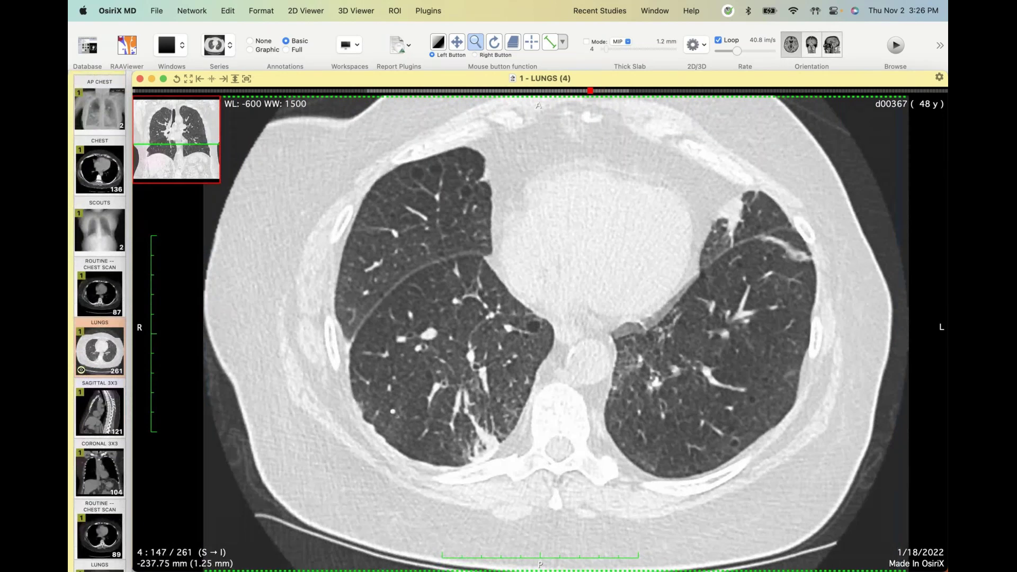
scroll(540, 334, up, 10)
Step: Open the 595-image PE THINS series from 6/15/2023, then enlarge and reposition the axial image to fill the view
scroll(102, 505, down, 10)
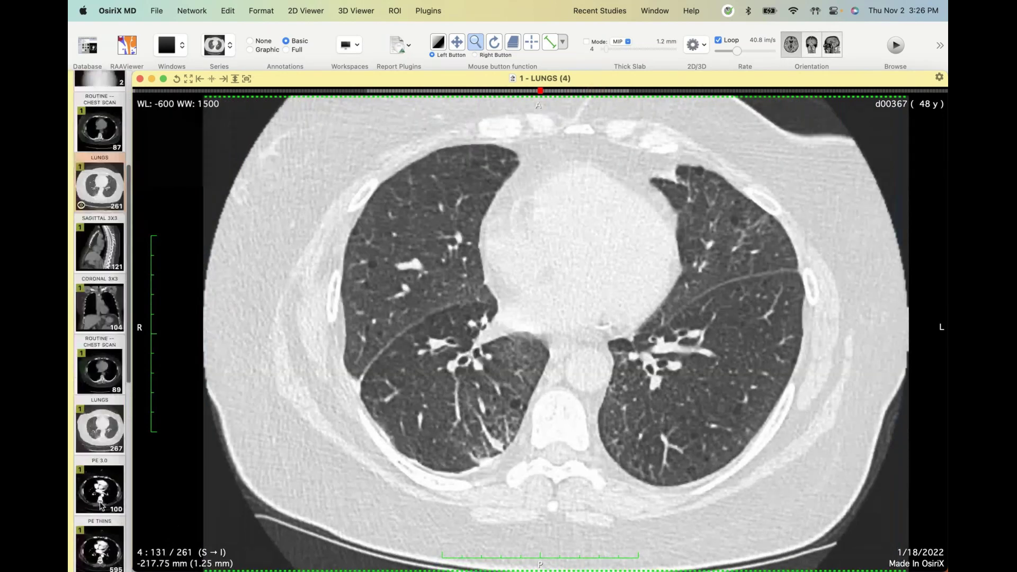
scroll(102, 506, down, 2)
click(102, 496)
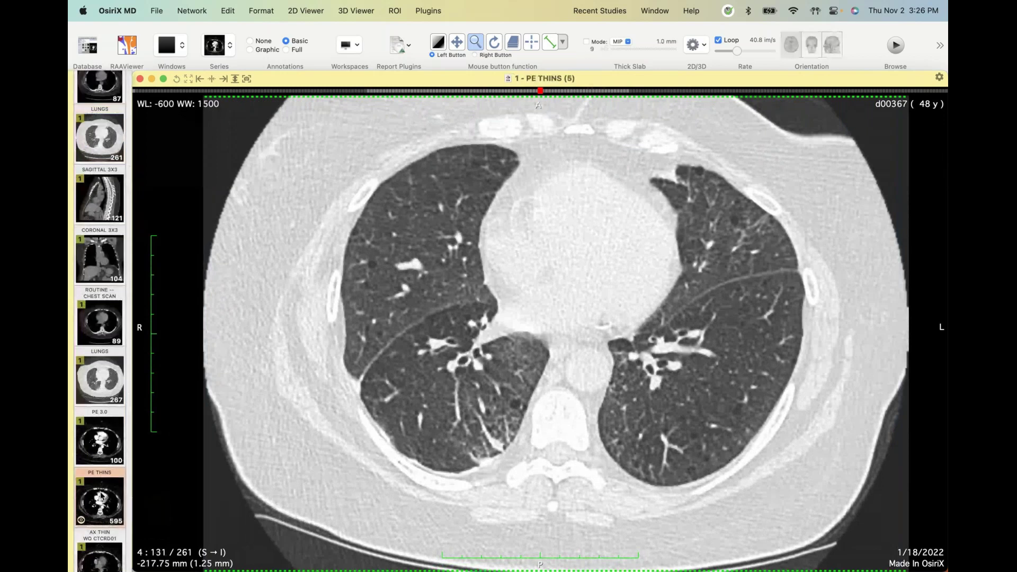
scroll(383, 362, down, 15)
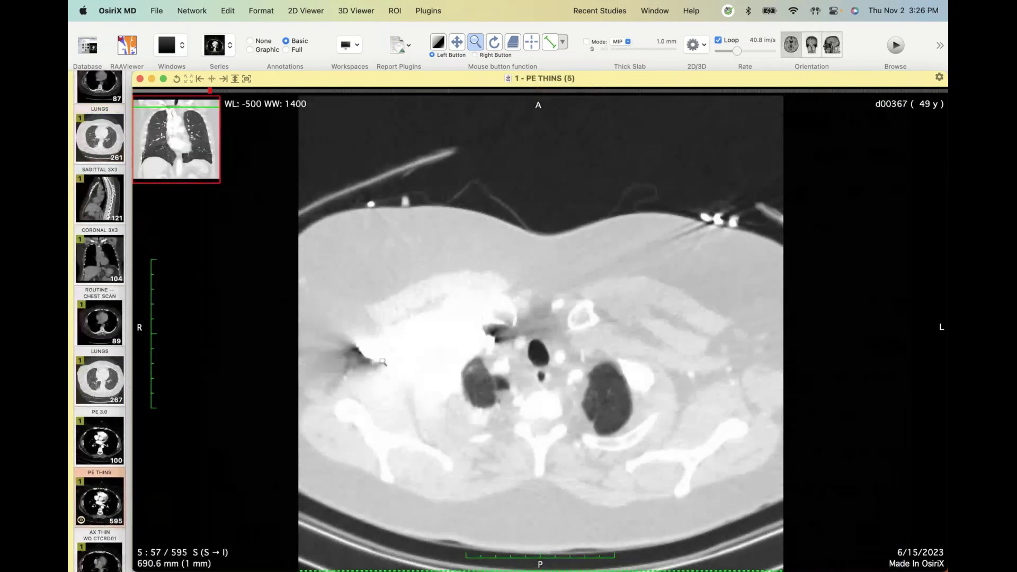
scroll(383, 362, down, 6)
drag(382, 362, 416, 244)
key(m)
Step: Follow the lungs on the 6/15/2023 axial slices from the upper lobes down to the lower lobes behind the heart
scroll(417, 244, down, 12)
scroll(416, 243, down, 6)
scroll(422, 315, down, 13)
scroll(422, 399, down, 20)
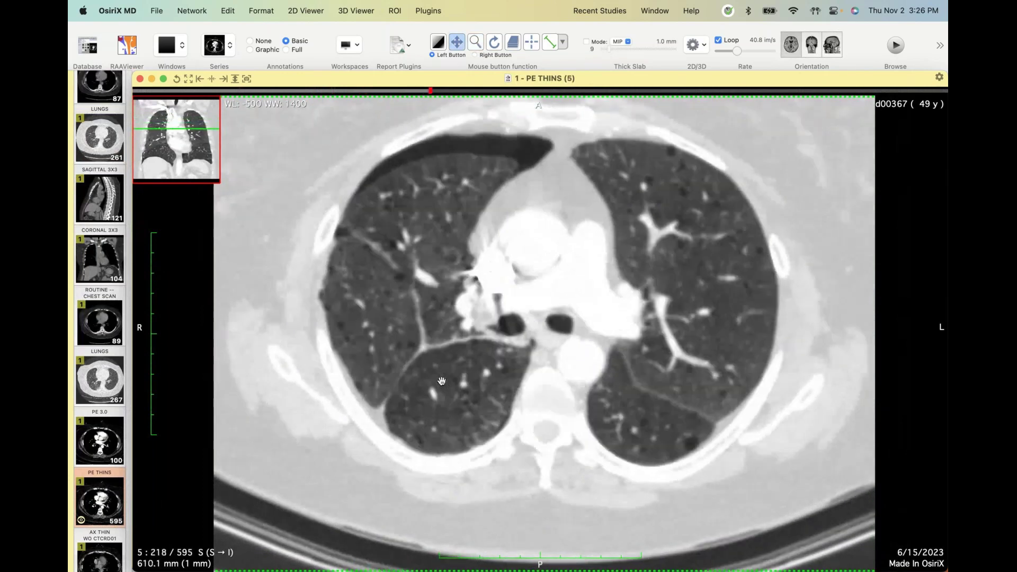
scroll(442, 382, down, 19)
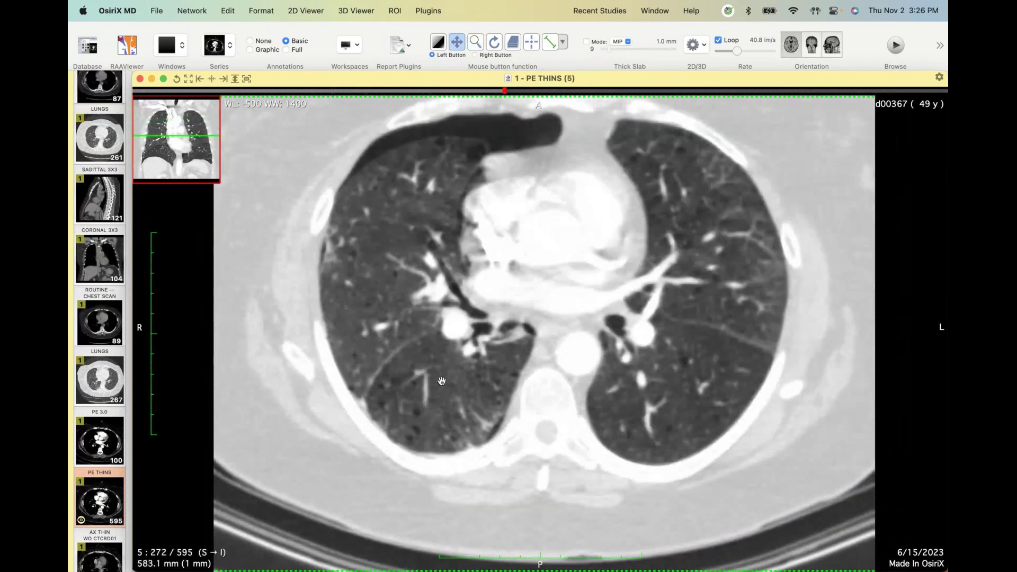
scroll(442, 381, down, 15)
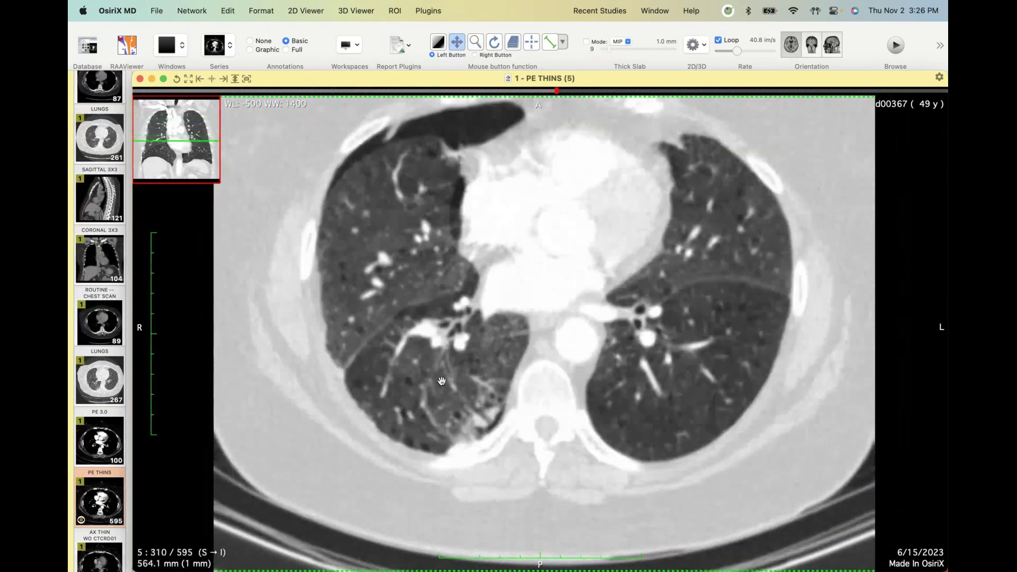
scroll(442, 382, down, 10)
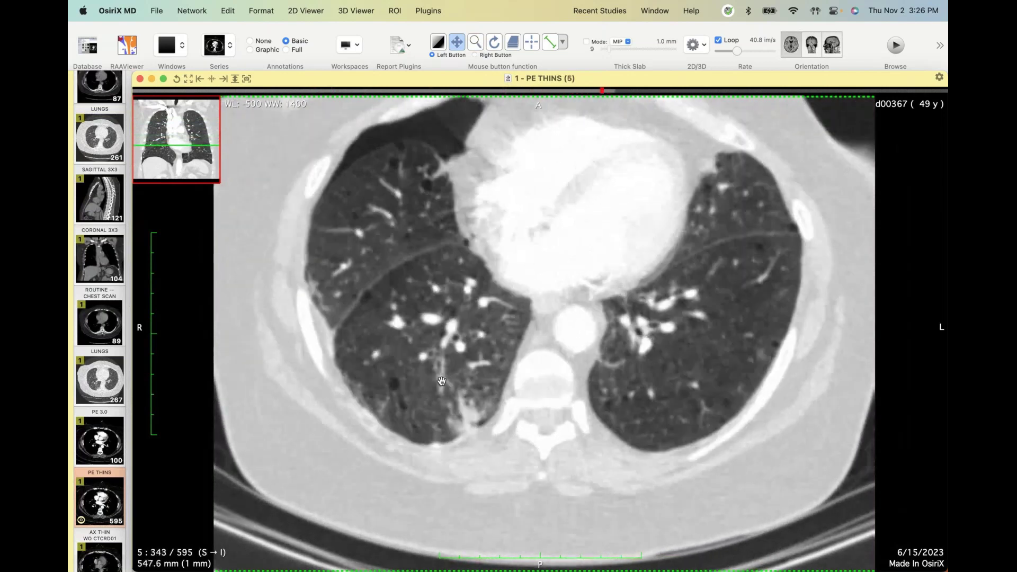
scroll(442, 381, up, 2)
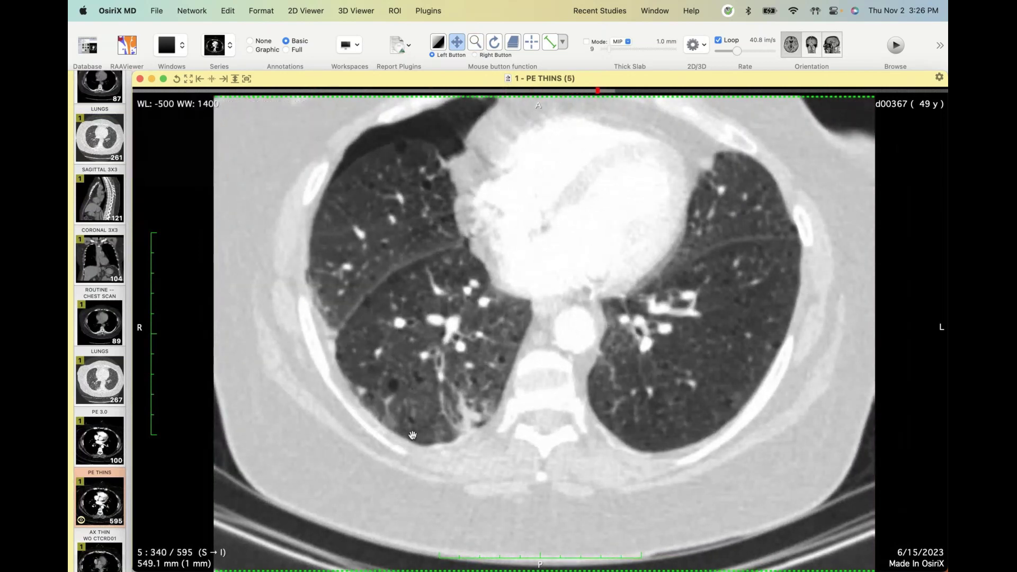
Step: Follow the lower lobes on the 6/15/2023 axial slices from heart level down to the lung bases beside the diaphragm
scroll(437, 472, down, 5)
scroll(437, 472, up, 5)
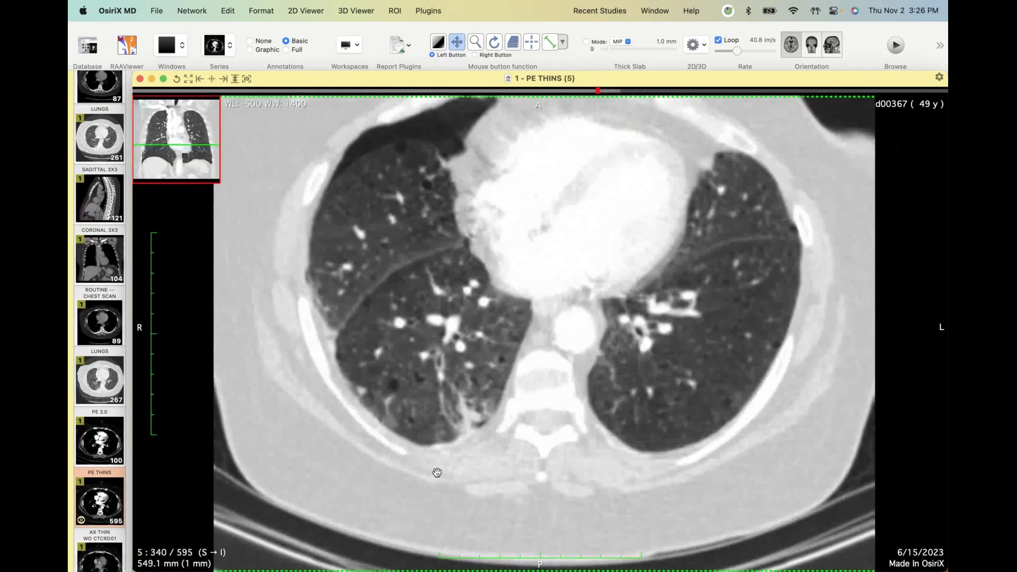
scroll(712, 403, down, 5)
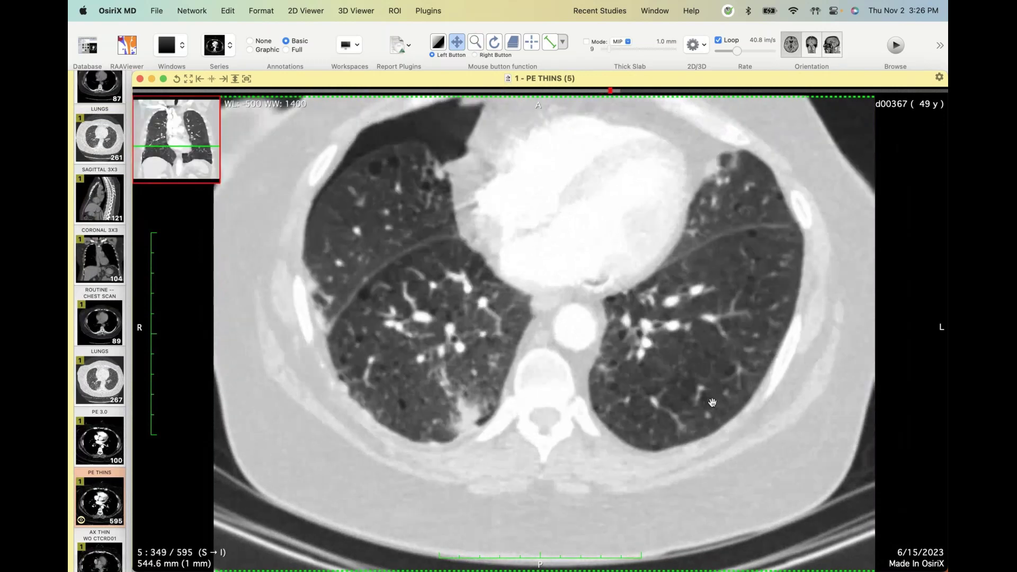
scroll(712, 402, down, 12)
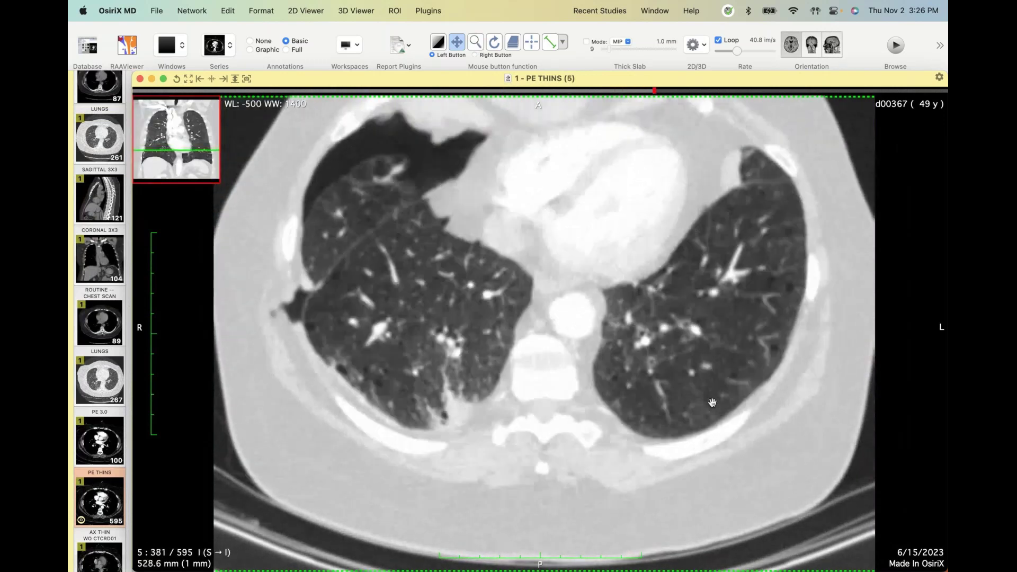
scroll(712, 402, down, 4)
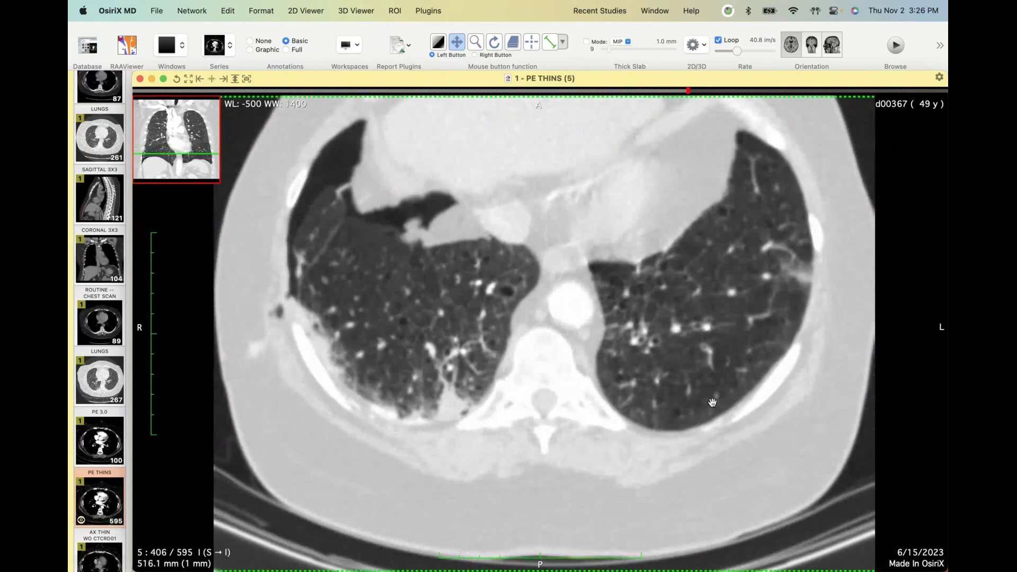
scroll(712, 403, down, 5)
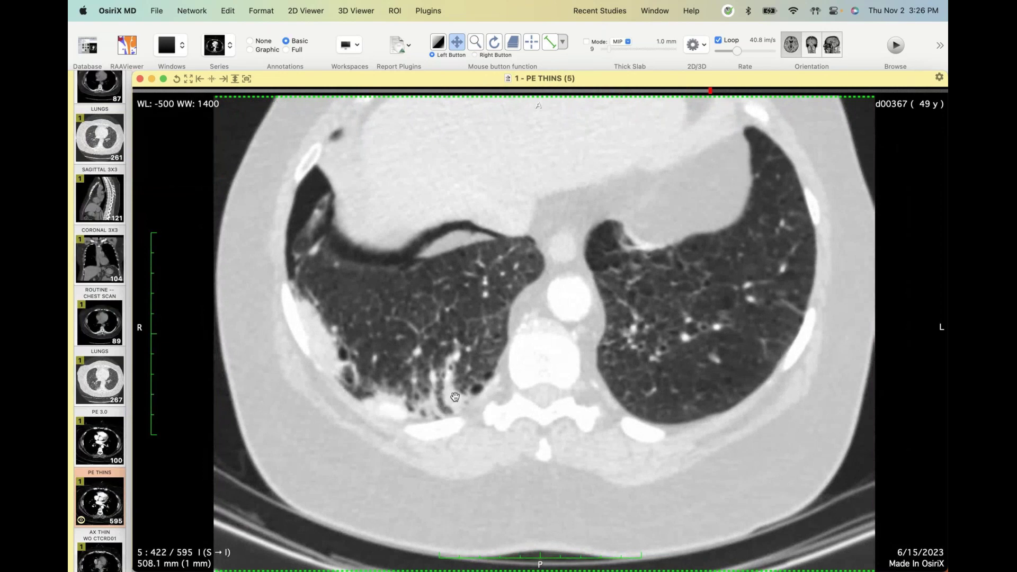
scroll(455, 397, up, 3)
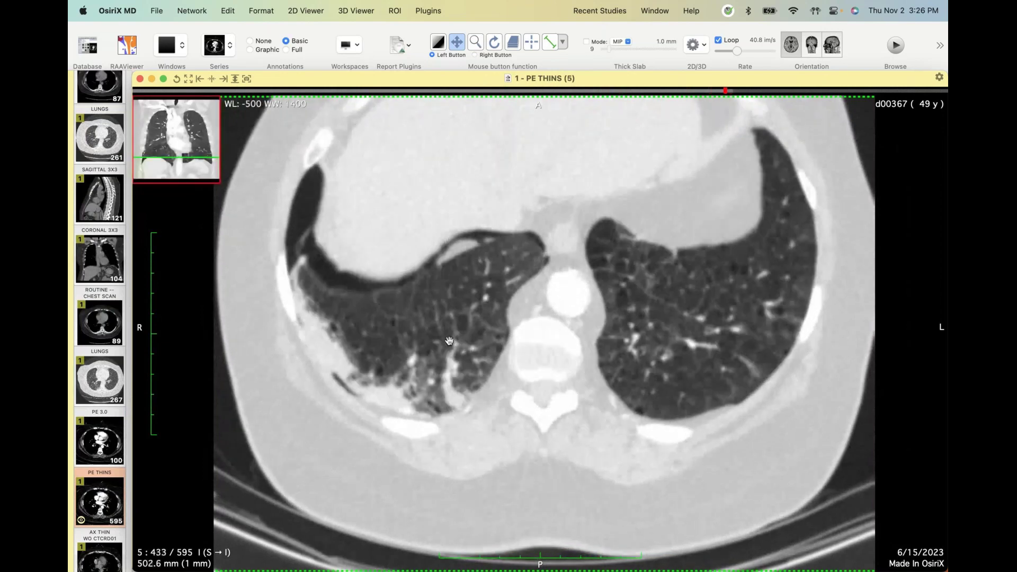
Step: Re-examine the posterior right lower lobe on the 6/15/2023 slices, comparing neighbouring levels between the heart and the lung bases
scroll(449, 341, up, 5)
scroll(449, 348, up, 4)
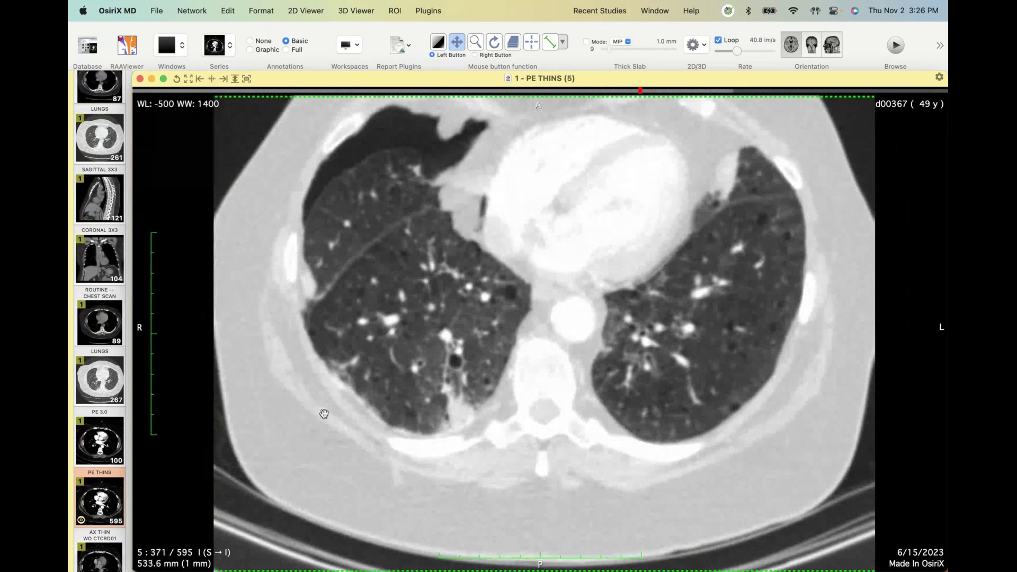
scroll(408, 413, down, 4)
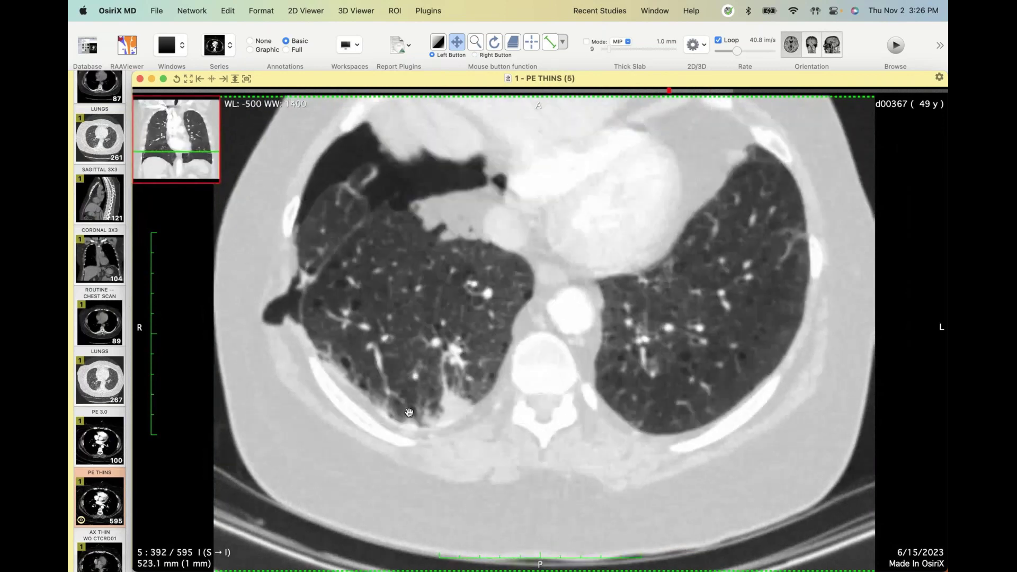
scroll(409, 412, down, 2)
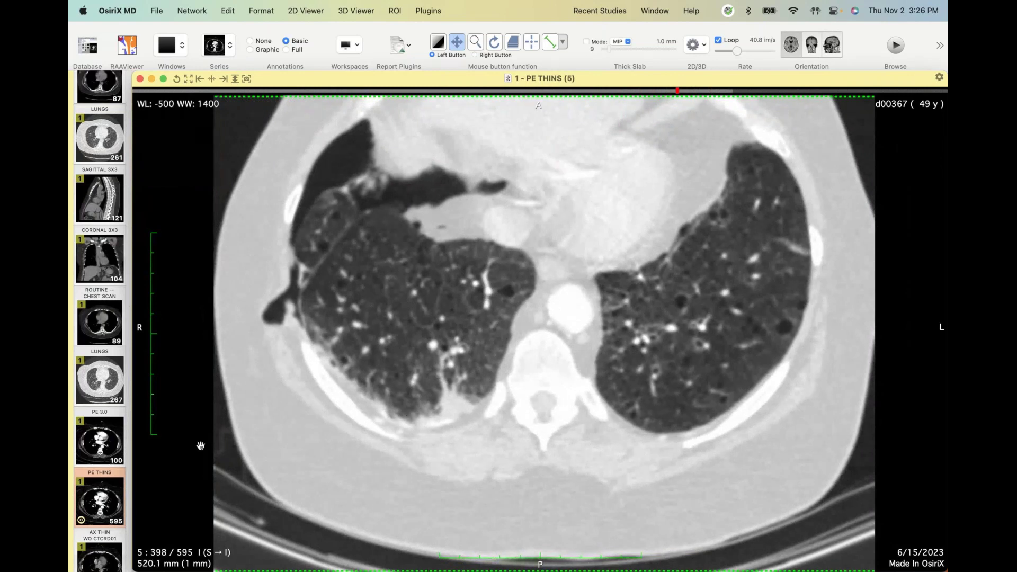
scroll(104, 497, down, 1)
scroll(103, 476, down, 5)
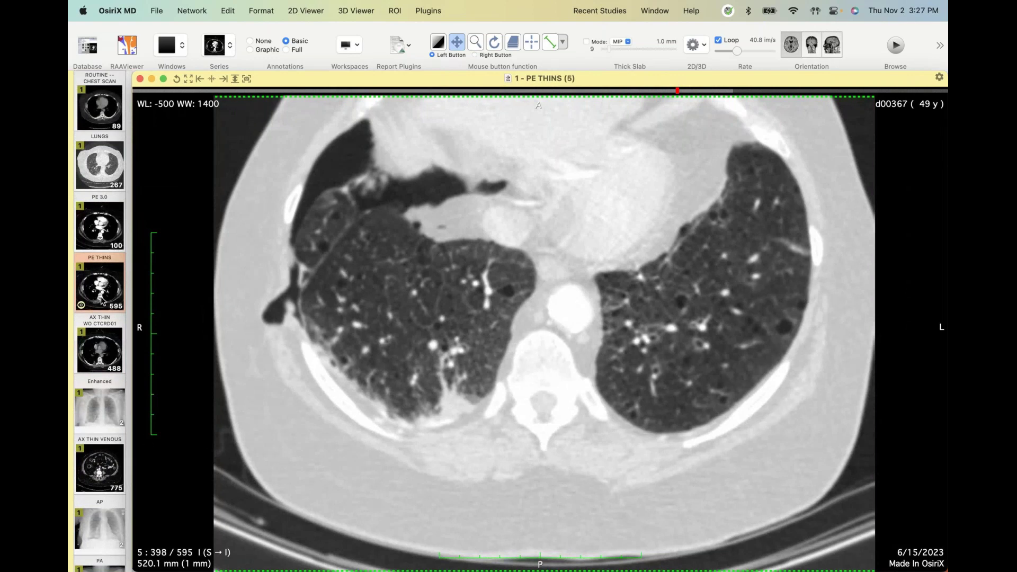
scroll(292, 331, down, 5)
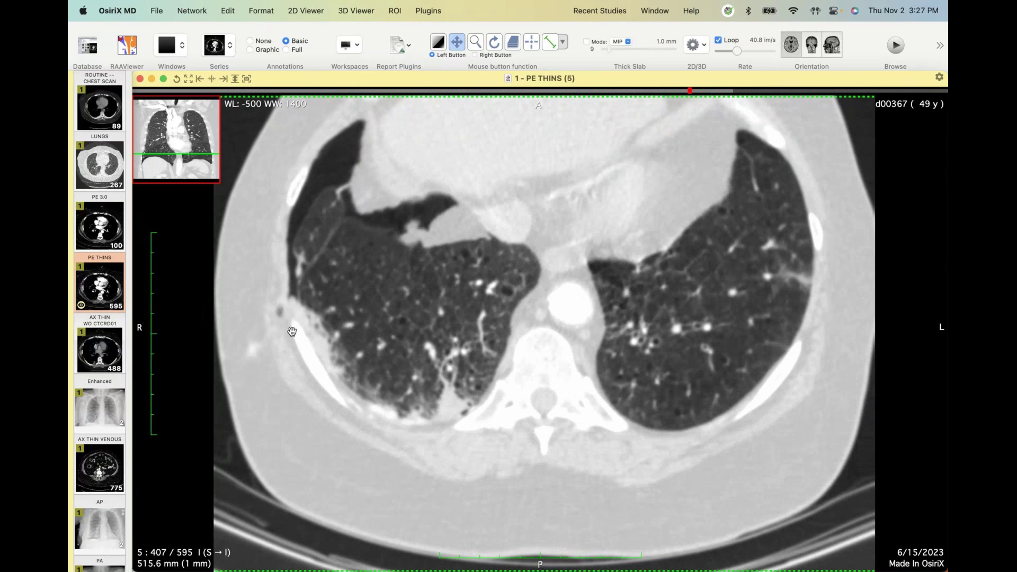
scroll(292, 332, up, 8)
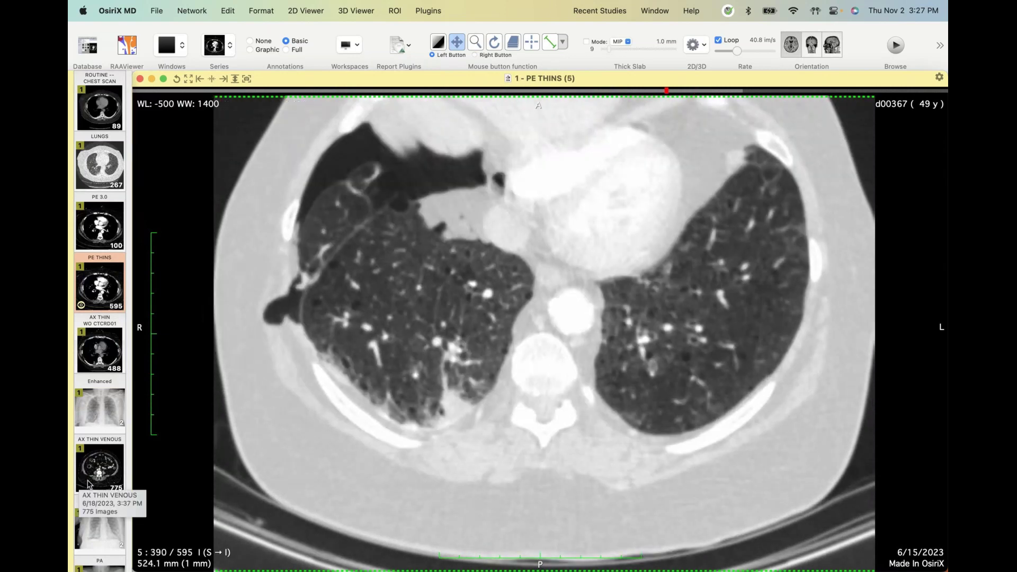
Step: Open the 775-image AX THIN VENOUS series from 6/18/2023, follow it from the chest to the pelvis and widen the window to WL 107, WW 865
click(103, 469)
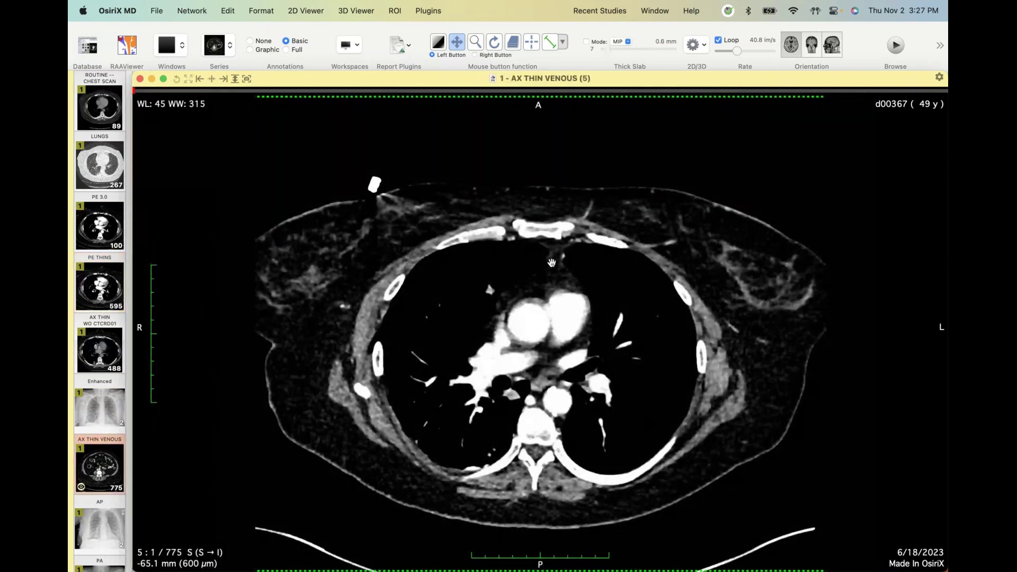
scroll(561, 296, down, 15)
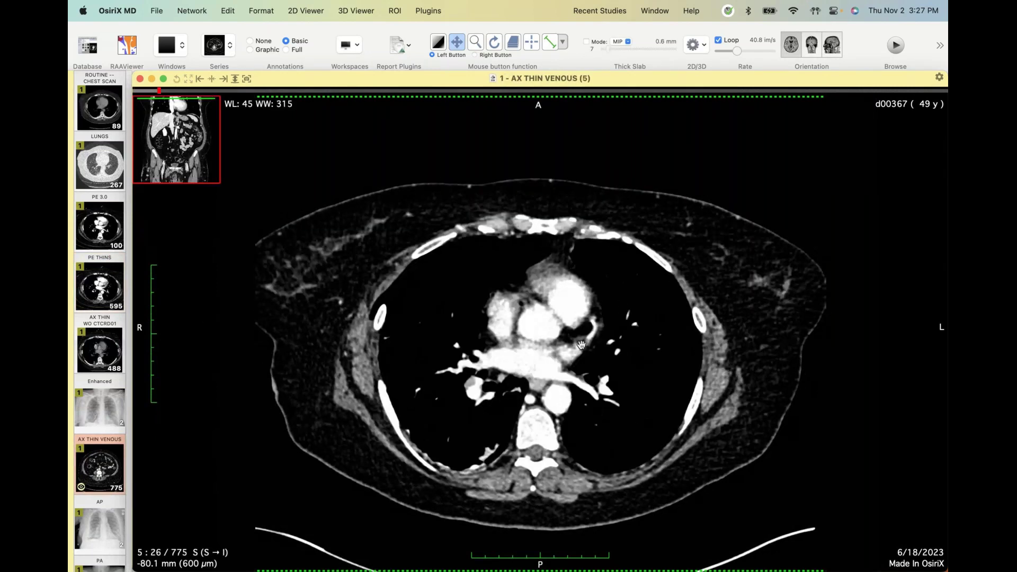
scroll(581, 345, down, 20)
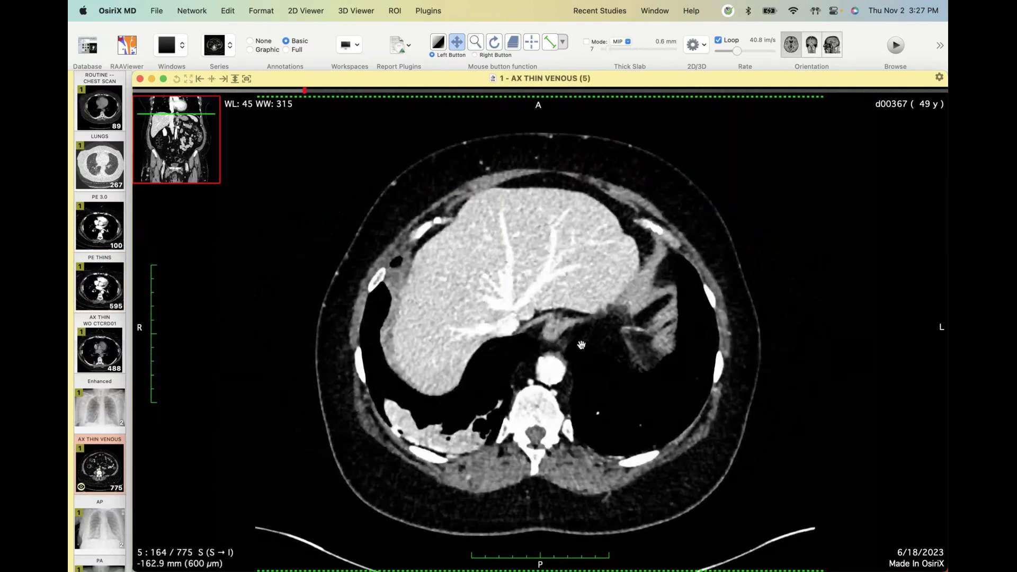
scroll(581, 345, down, 20)
key(w)
drag(582, 345, 664, 337)
scroll(664, 337, down, 20)
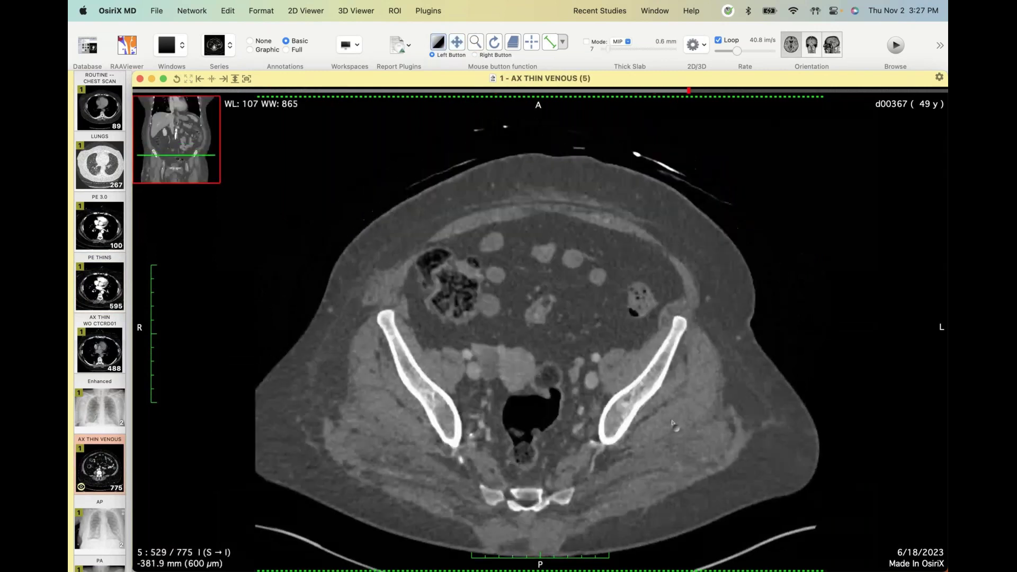
Step: Enlarge the 6/18/2023 axial image and follow the slices from the mid pelvis past the hip joints to the pubic symphysis
scroll(647, 485, down, 10)
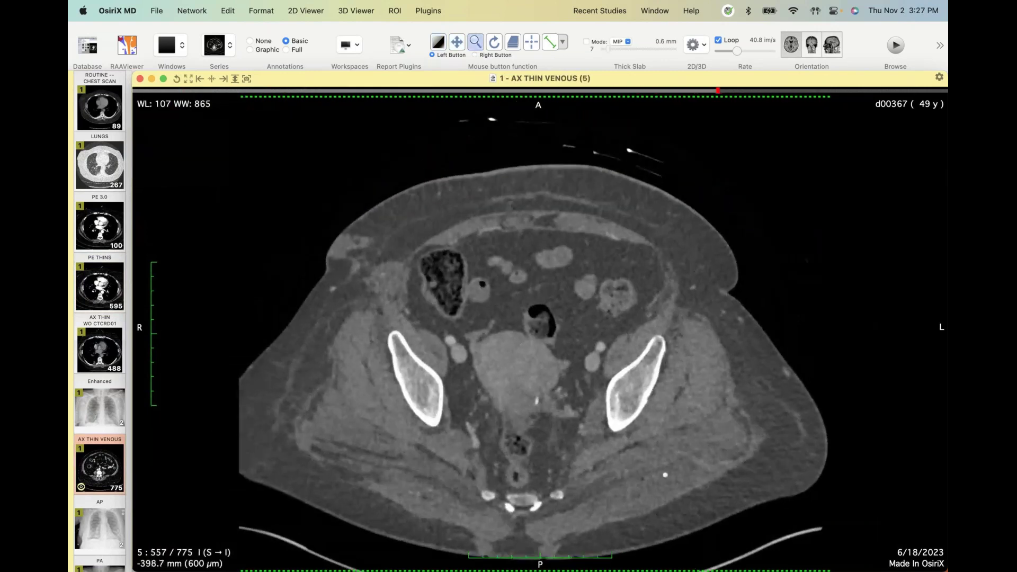
key(z)
drag(670, 470, 665, 455)
key(w)
scroll(667, 459, down, 12)
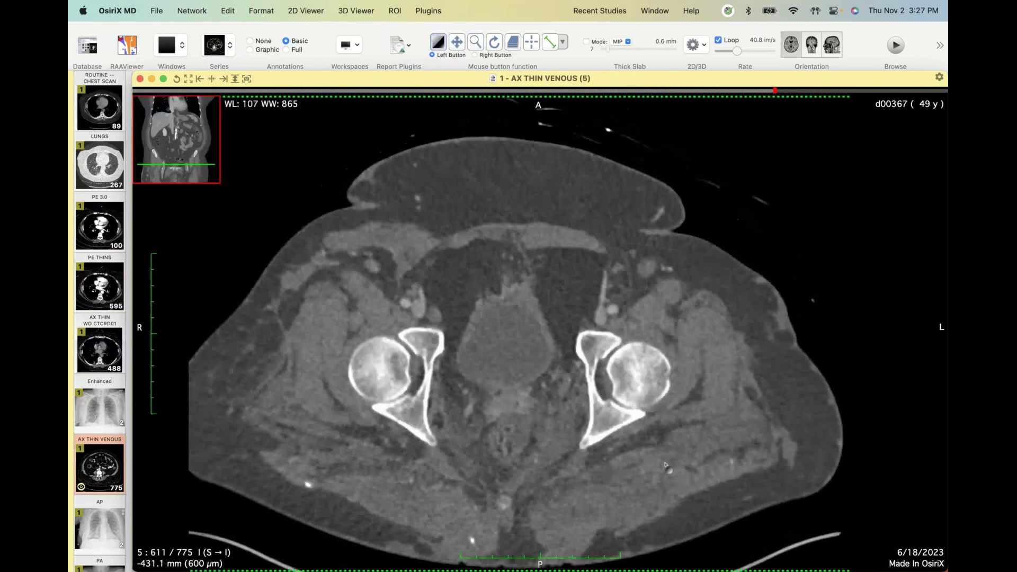
scroll(492, 515, down, 7)
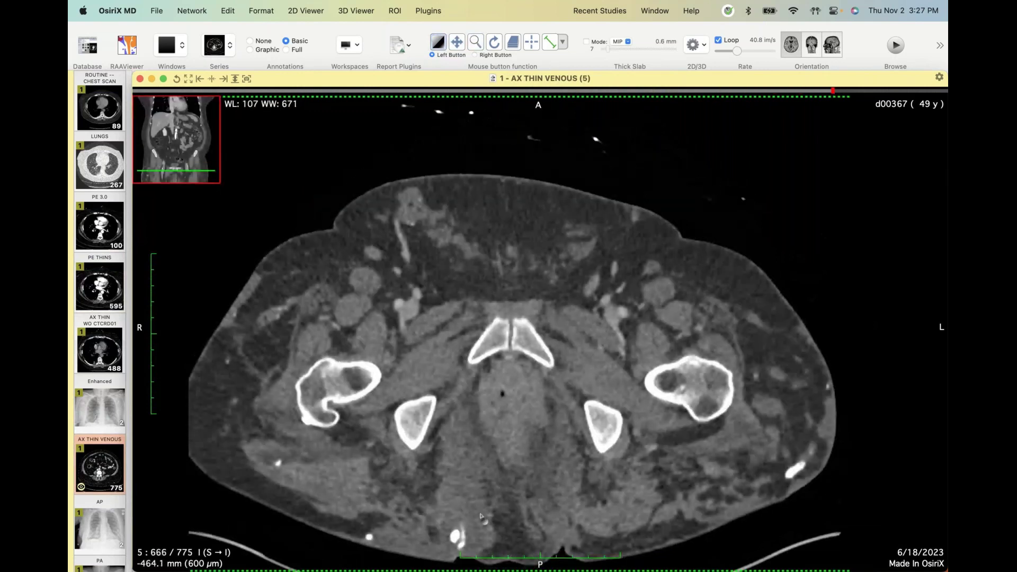
Step: Narrow the window to WL 83, WW 469 and examine the perineal and upper thigh slices near the end of the series
drag(493, 516, 471, 519)
scroll(472, 518, down, 13)
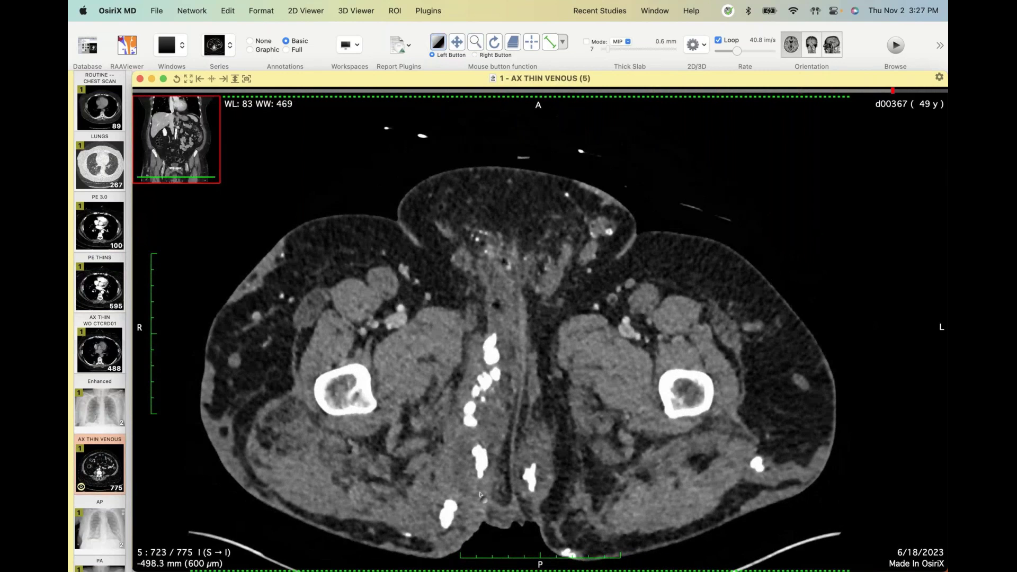
scroll(490, 496, up, 3)
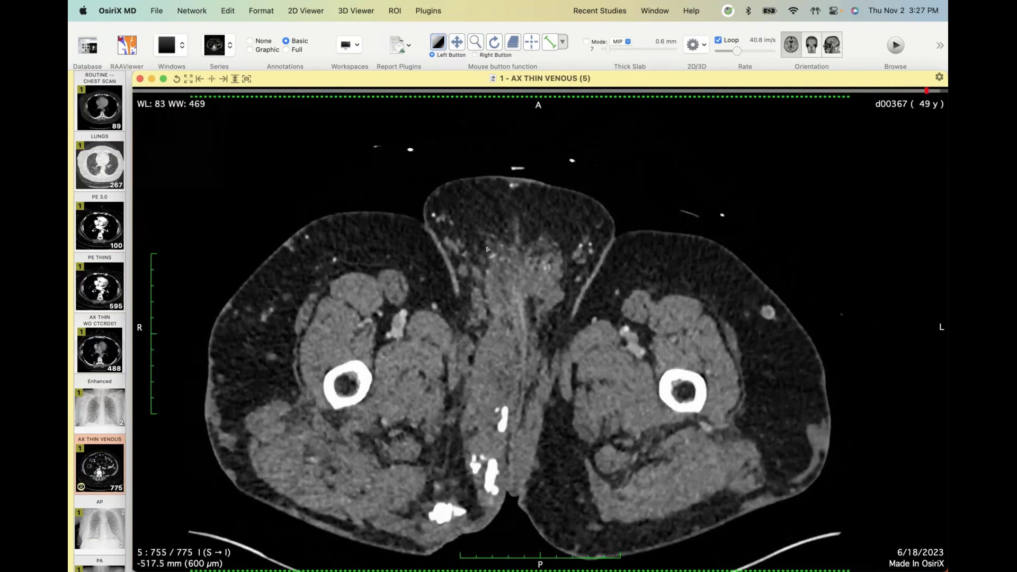
scroll(466, 477, down, 4)
scroll(447, 461, down, 2)
Step: Examine the gluteal and perineal soft tissues on slices from the upper thighs back up to the pubic symphysis, comparing both sides
scroll(446, 461, up, 10)
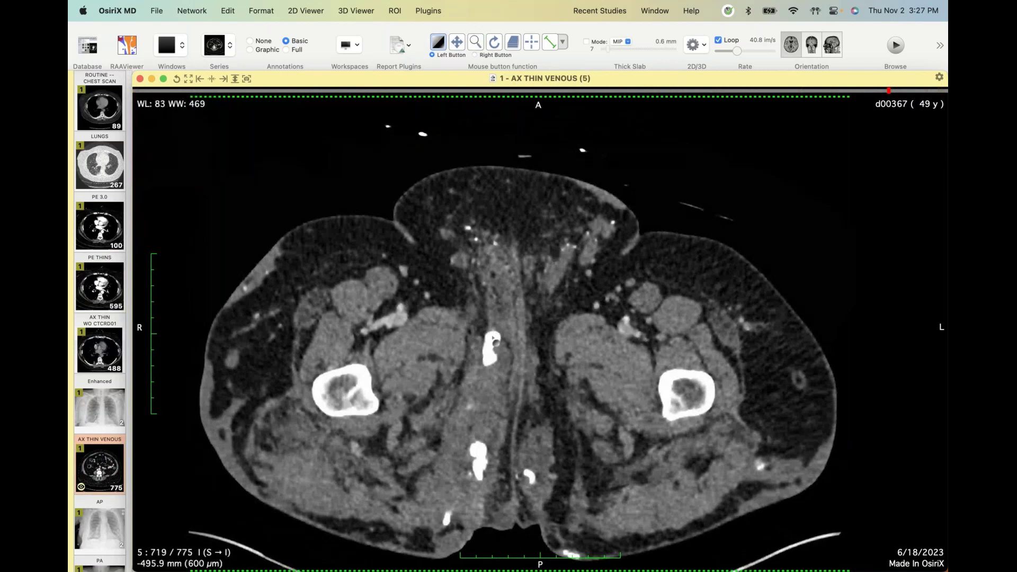
scroll(496, 343, up, 5)
scroll(499, 291, up, 5)
scroll(481, 409, up, 5)
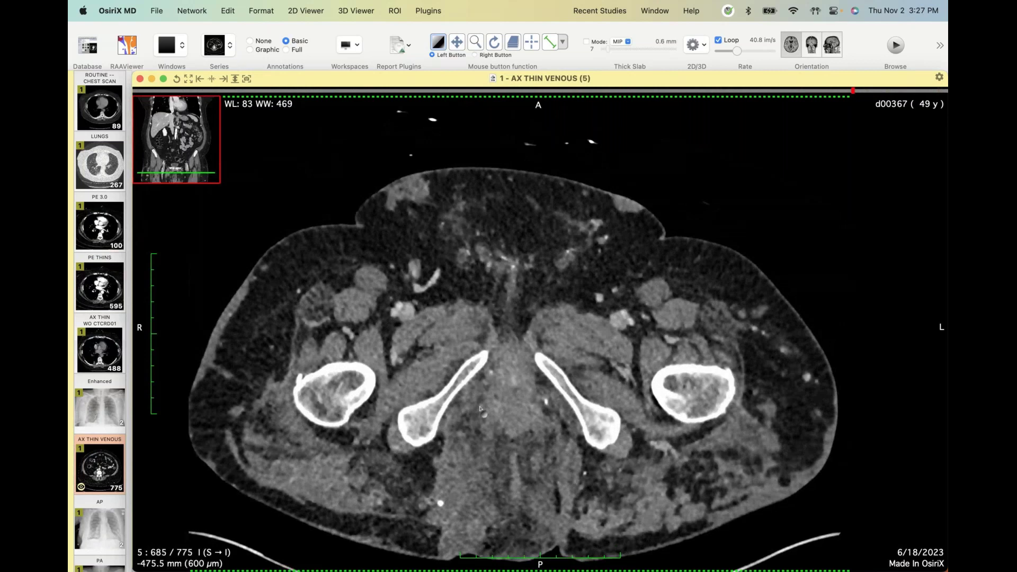
scroll(488, 437, up, 5)
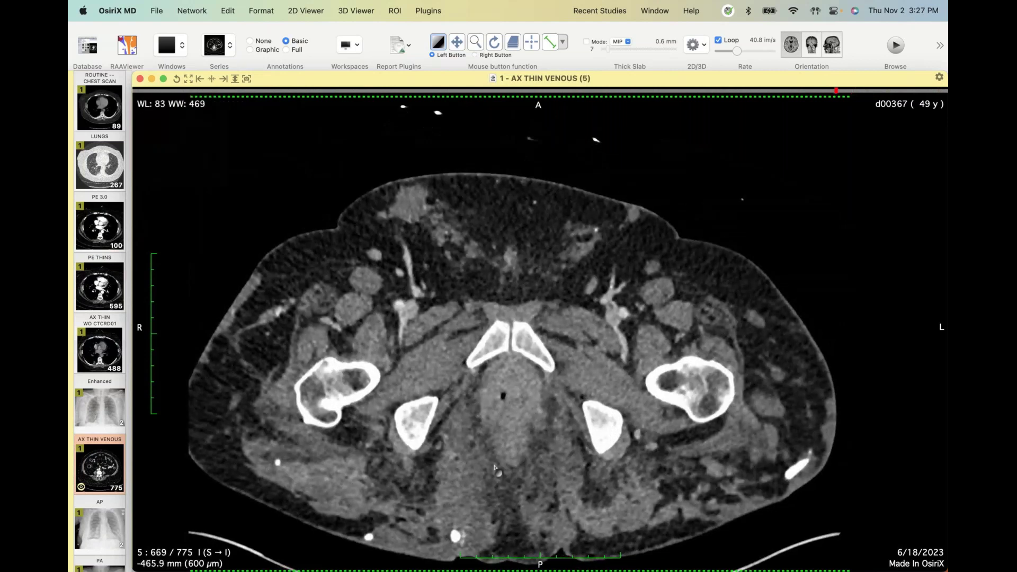
scroll(493, 466, down, 5)
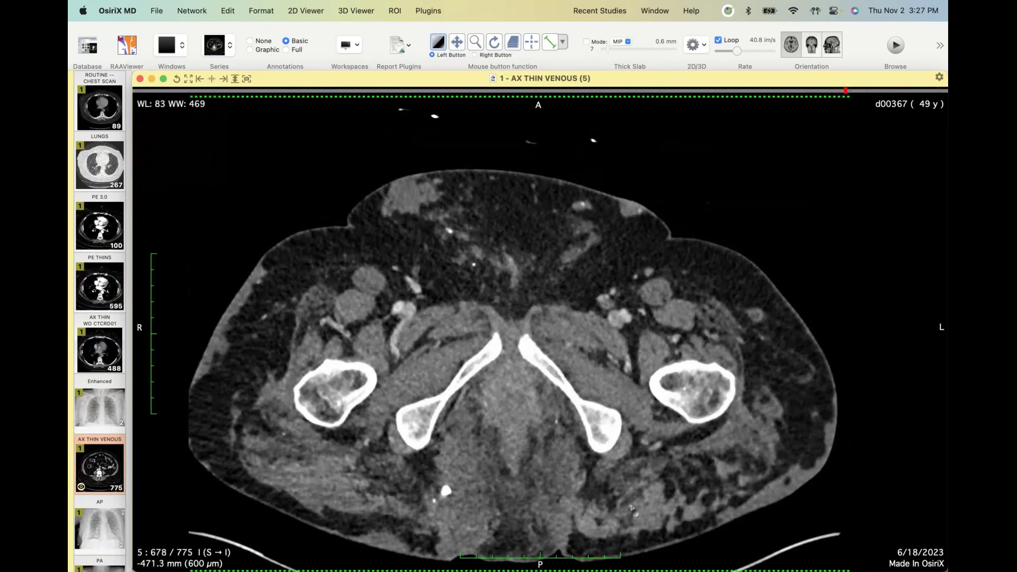
scroll(631, 508, up, 2)
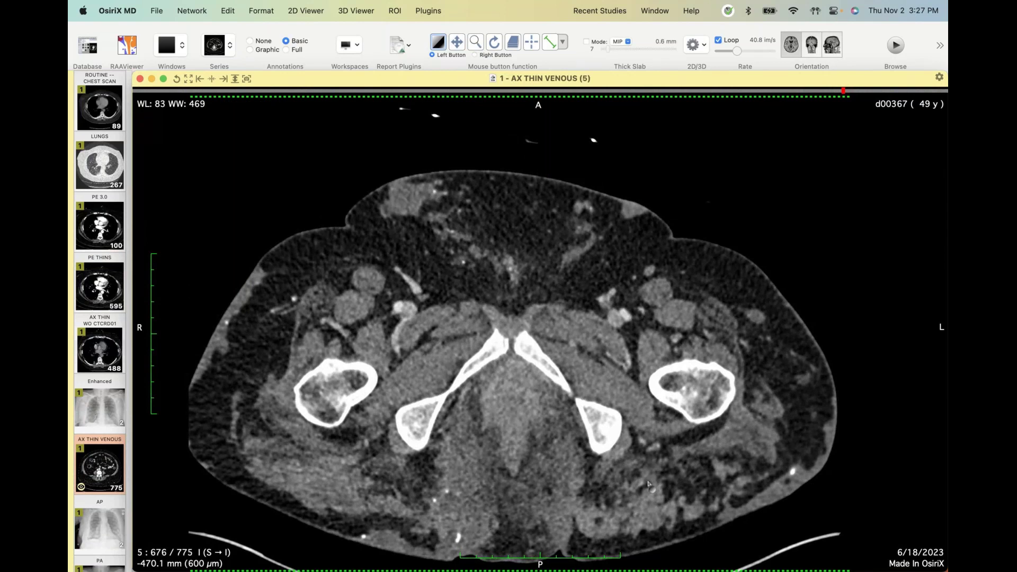
scroll(649, 484, up, 7)
scroll(649, 485, down, 4)
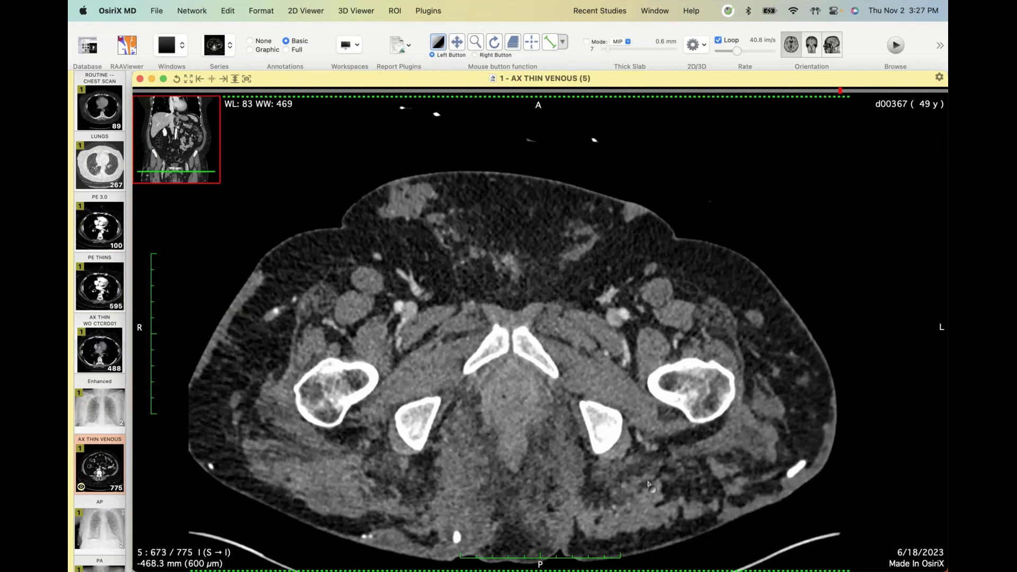
scroll(649, 485, up, 8)
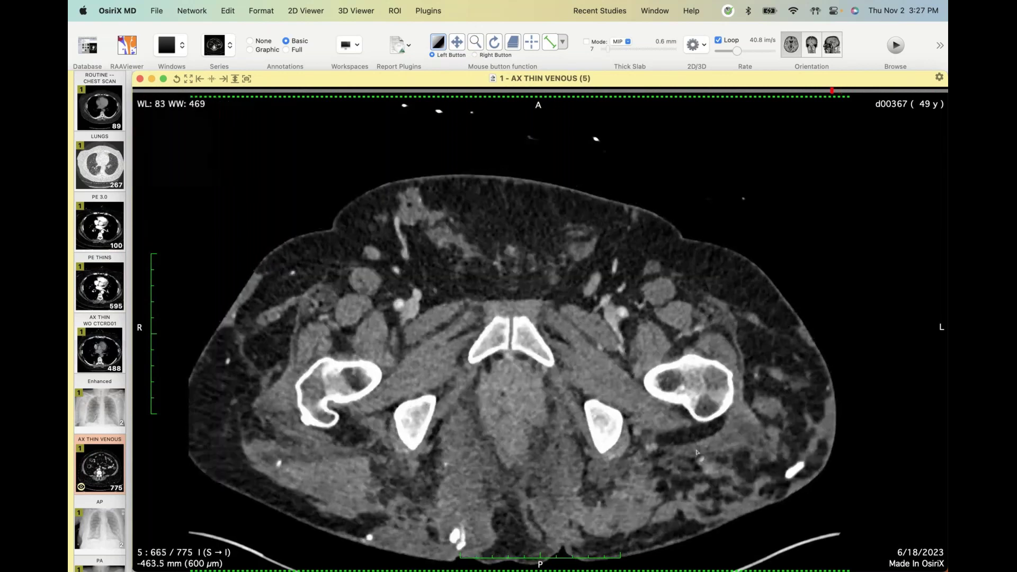
scroll(697, 452, up, 10)
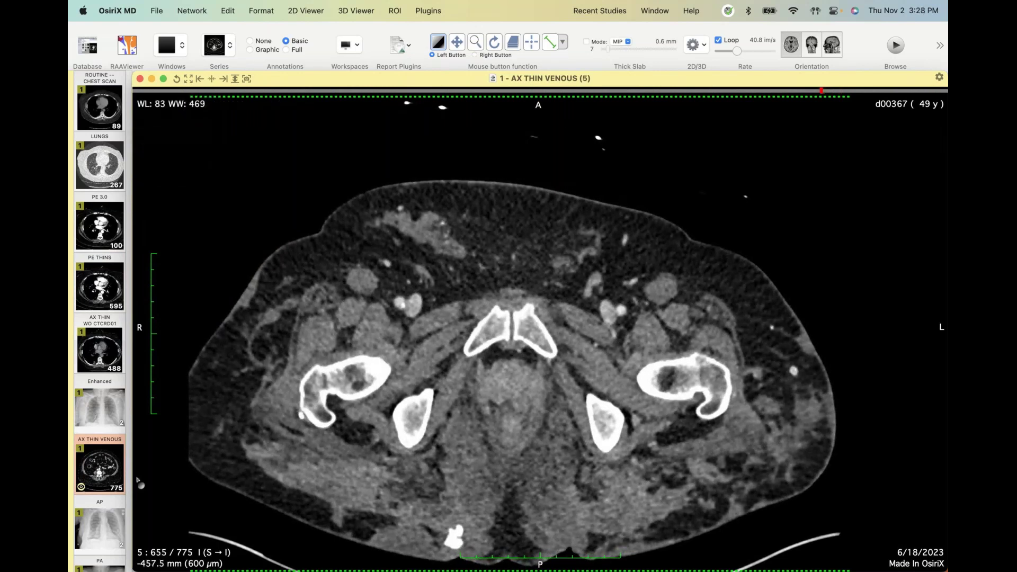
Step: Look through the remaining series down to the report PDF and examine the 6/18/2023 slices from the hip joints up to the mid pelvis
scroll(95, 445, down, 3)
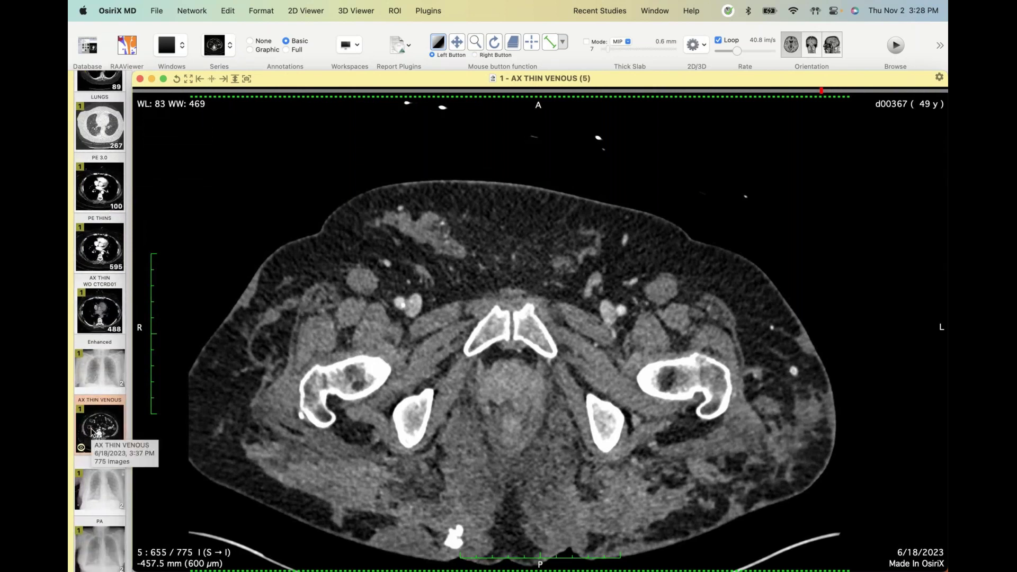
scroll(289, 428, up, 10)
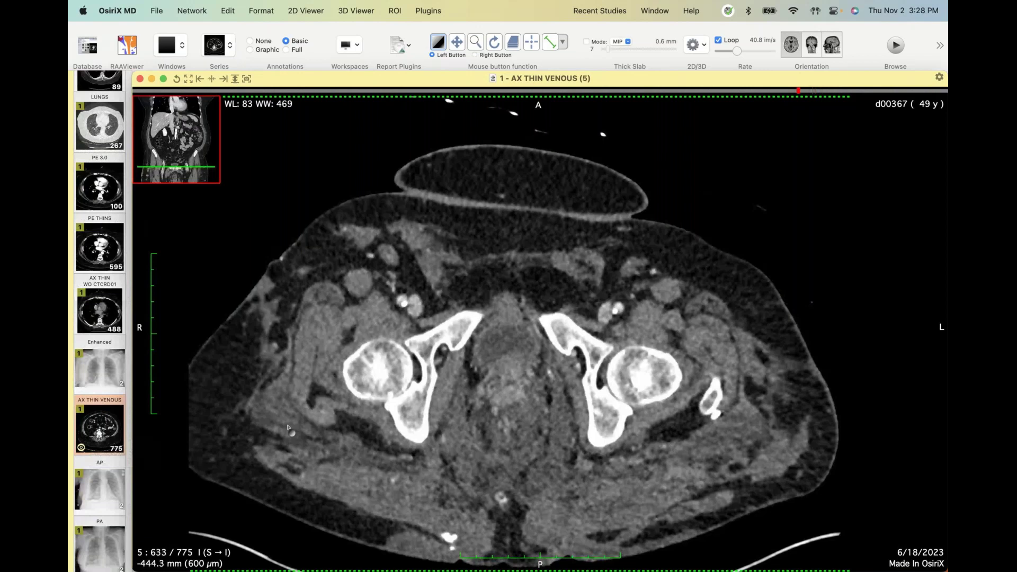
scroll(288, 428, up, 3)
scroll(96, 438, up, 3)
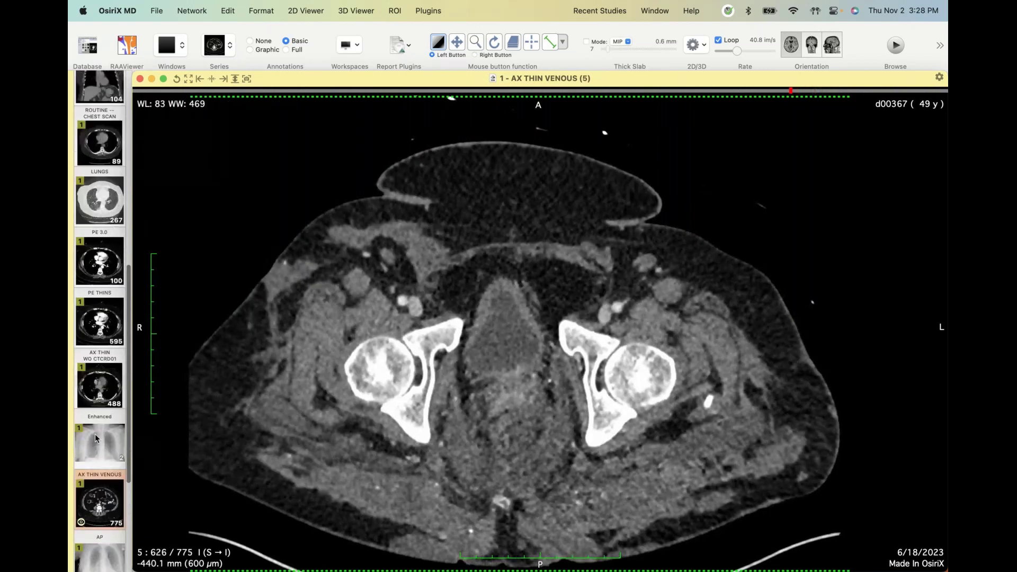
scroll(95, 434, down, 8)
scroll(386, 323, down, 3)
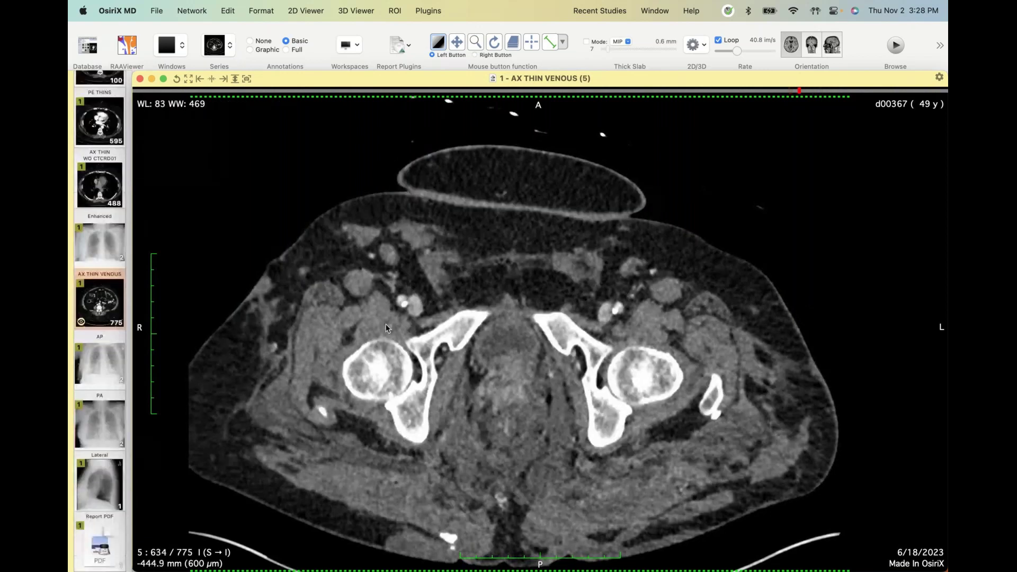
scroll(386, 323, up, 20)
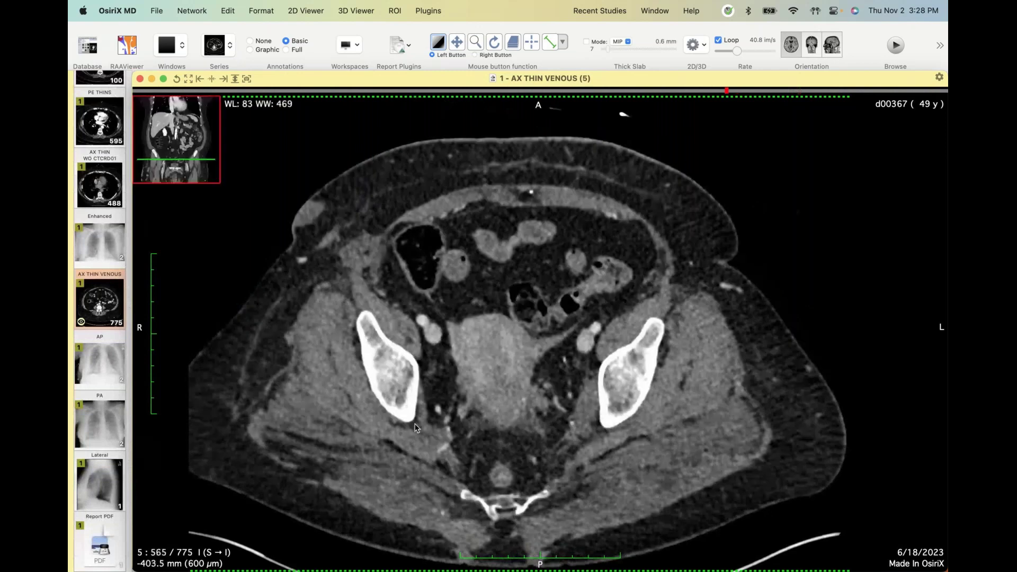
scroll(416, 428, down, 4)
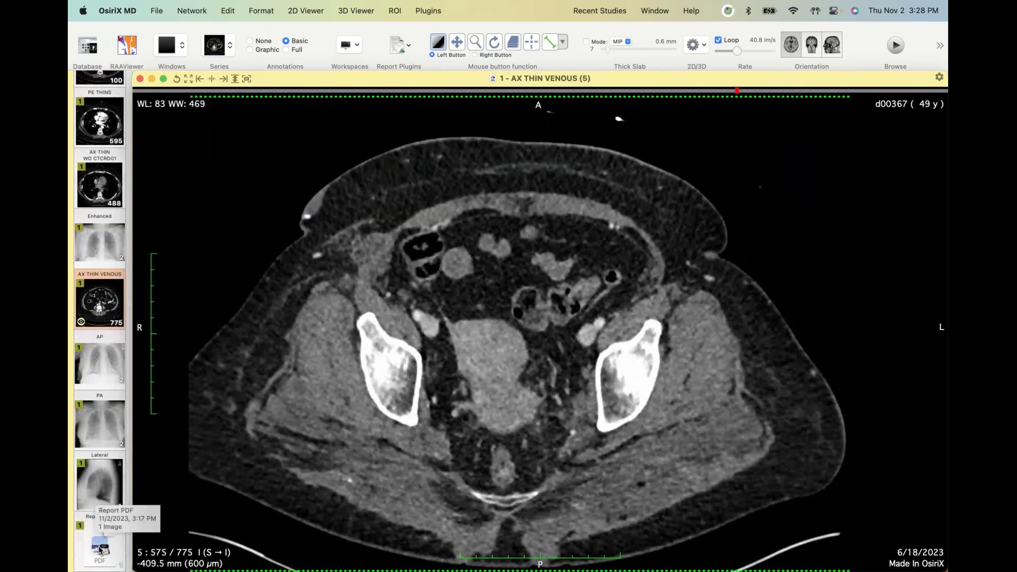
Step: Open the report PDF and examine the right lower lobe nodule on the 6/18/2023 slices around image 97 at lung window
double_click(100, 550)
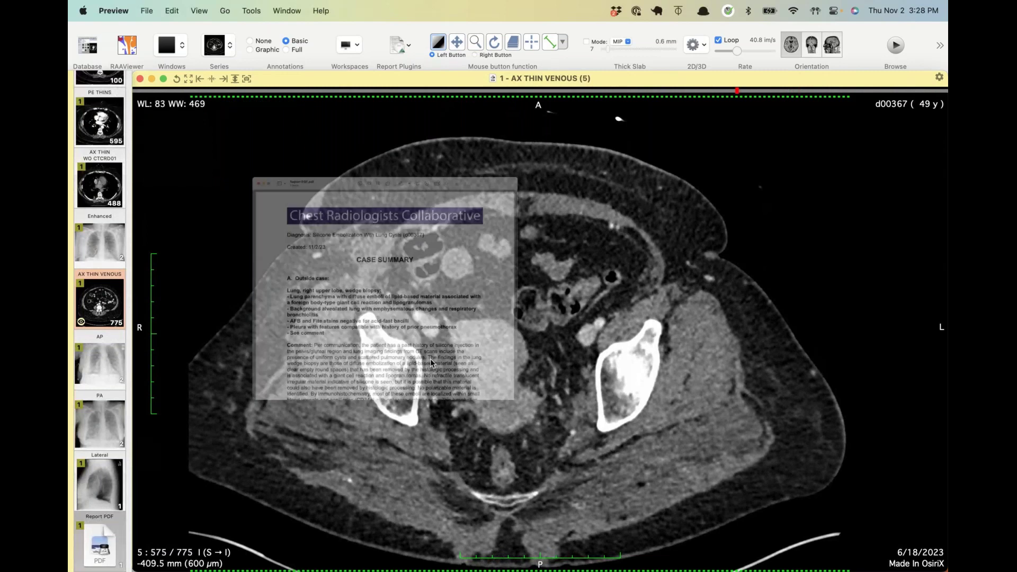
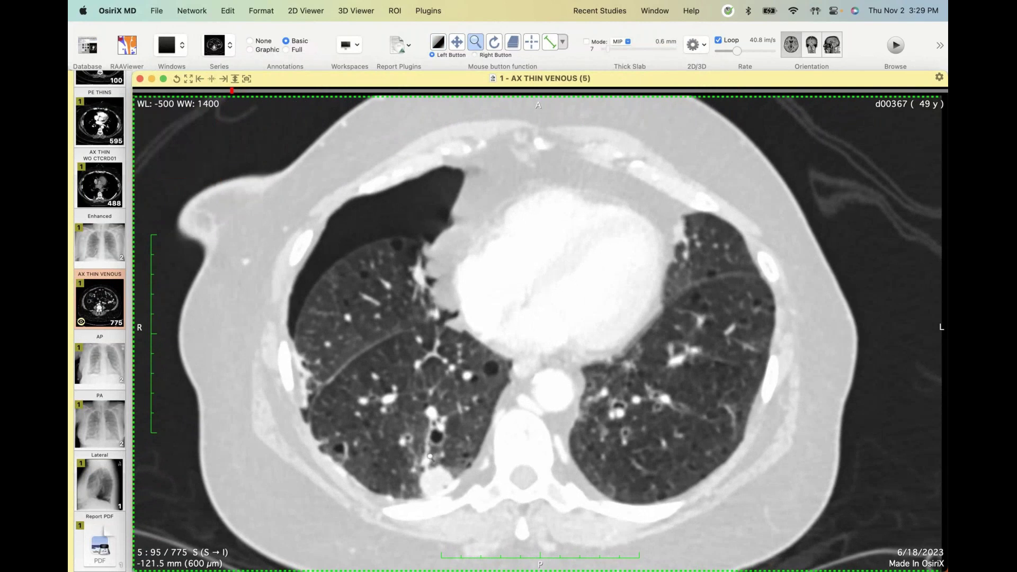
scroll(433, 496, down, 1)
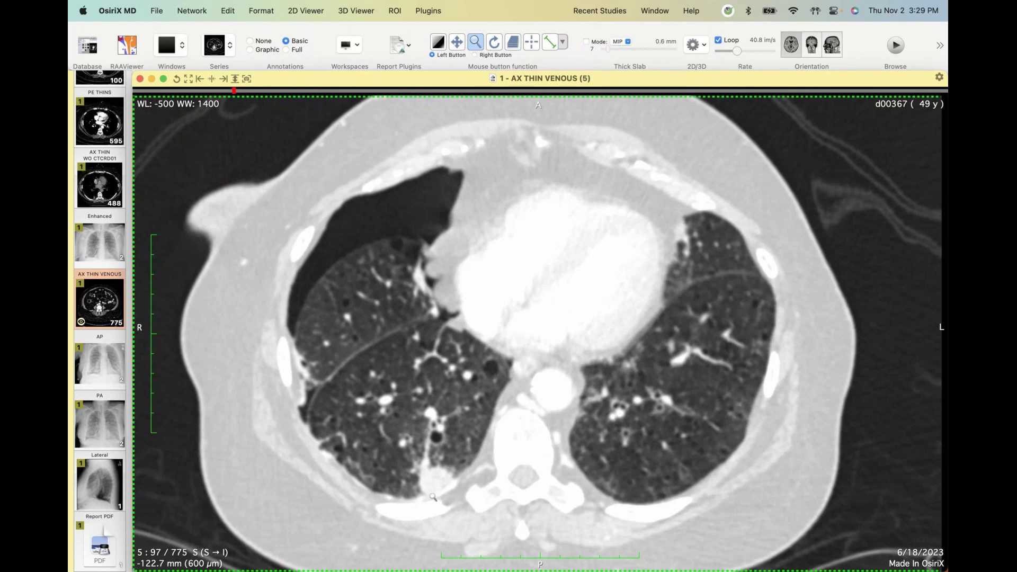
scroll(456, 464, down, 9)
scroll(457, 464, up, 9)
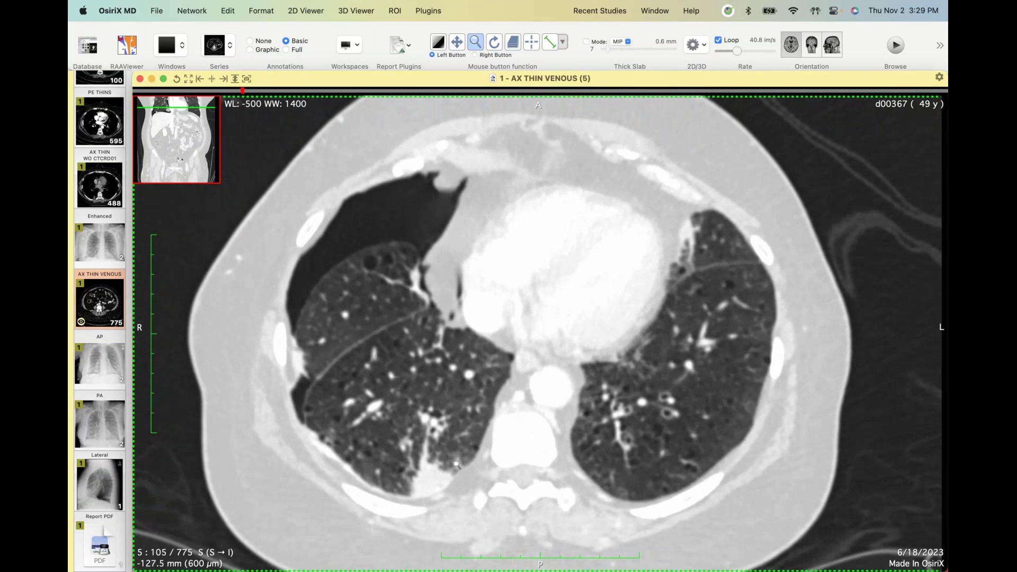
Step: Switch to the report PDF in Preview, highlight the "reaction and lipogranulomas" finding, and return to the CT in OsiriX
key(super+Tab)
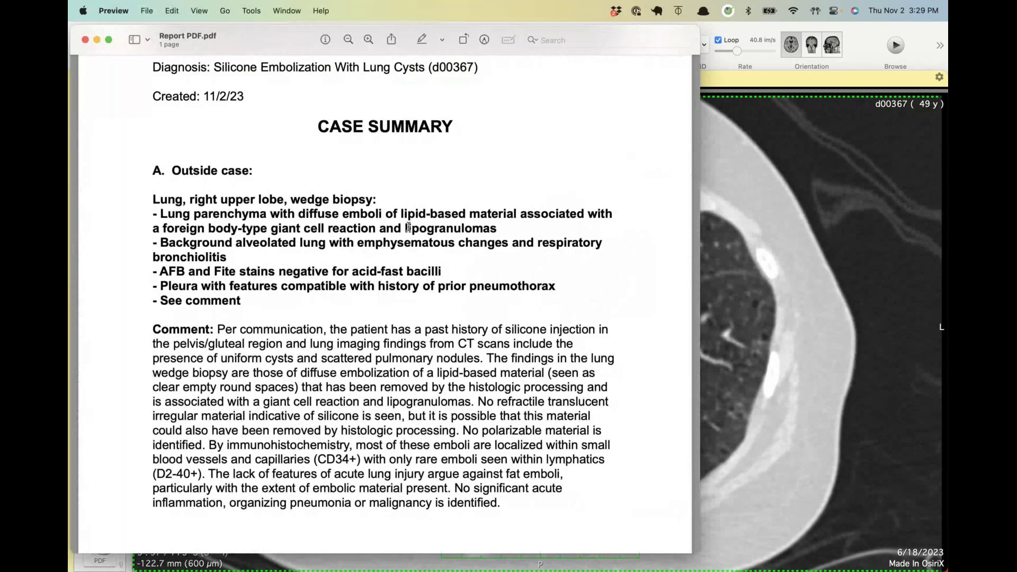
drag(333, 229, 523, 234)
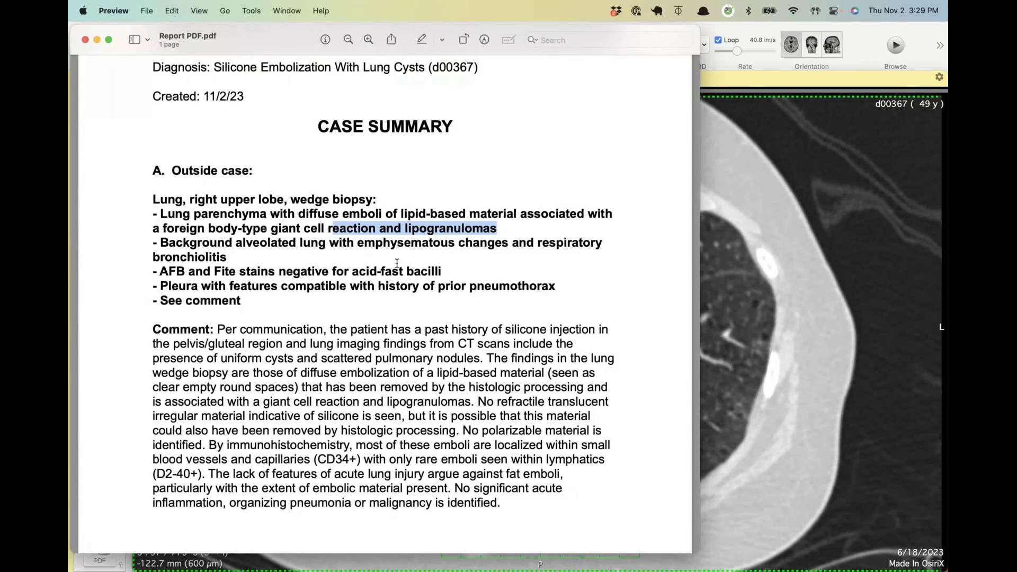
key(super+Tab)
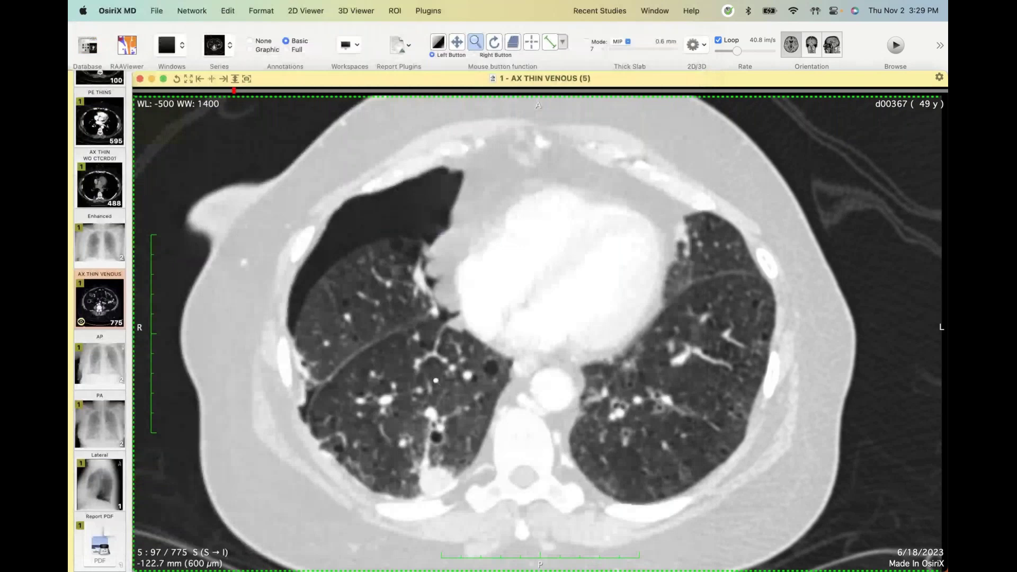
Step: Examine the lung cysts and right lower lobe nodule on the 6/18/2023 slices between the heart level and the lung bases
scroll(538, 329, down, 10)
scroll(538, 329, up, 5)
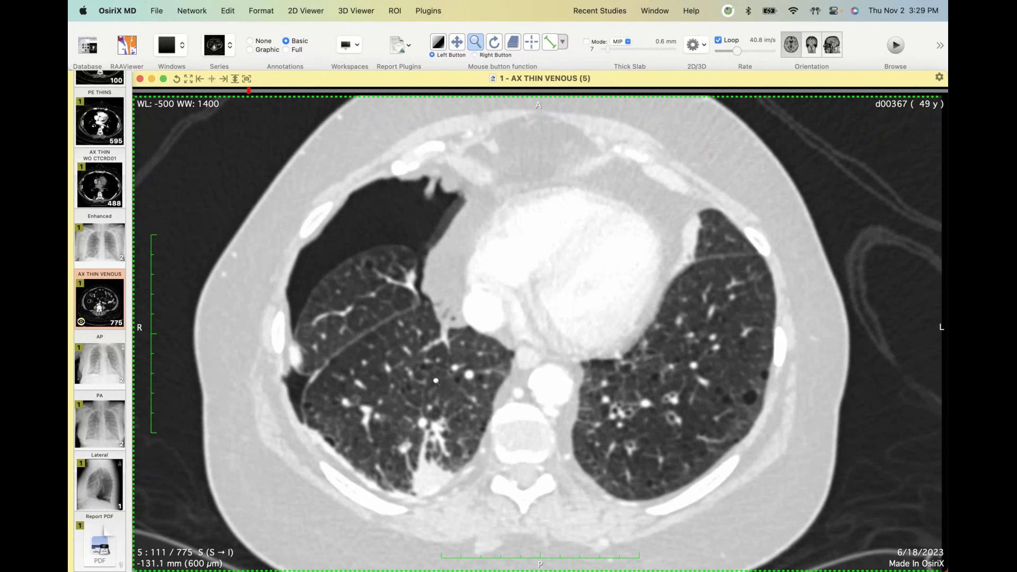
scroll(436, 380, down, 10)
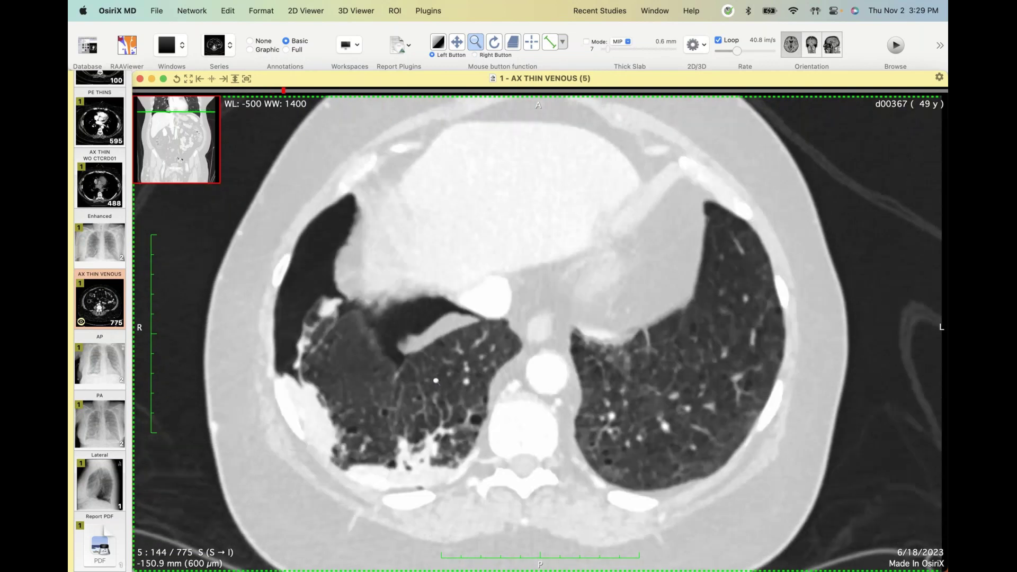
scroll(436, 381, up, 15)
scroll(436, 380, down, 4)
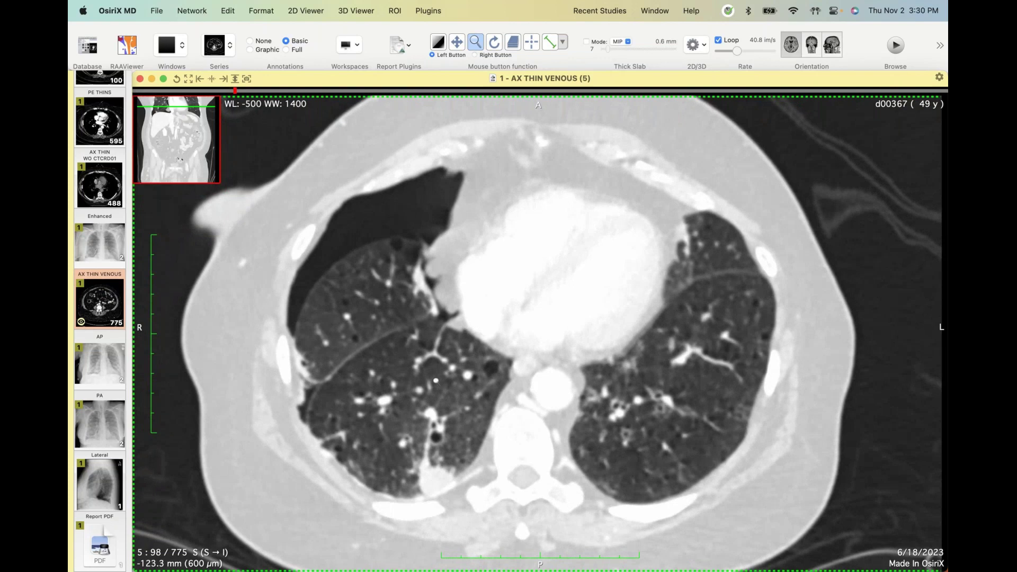
scroll(436, 380, up, 2)
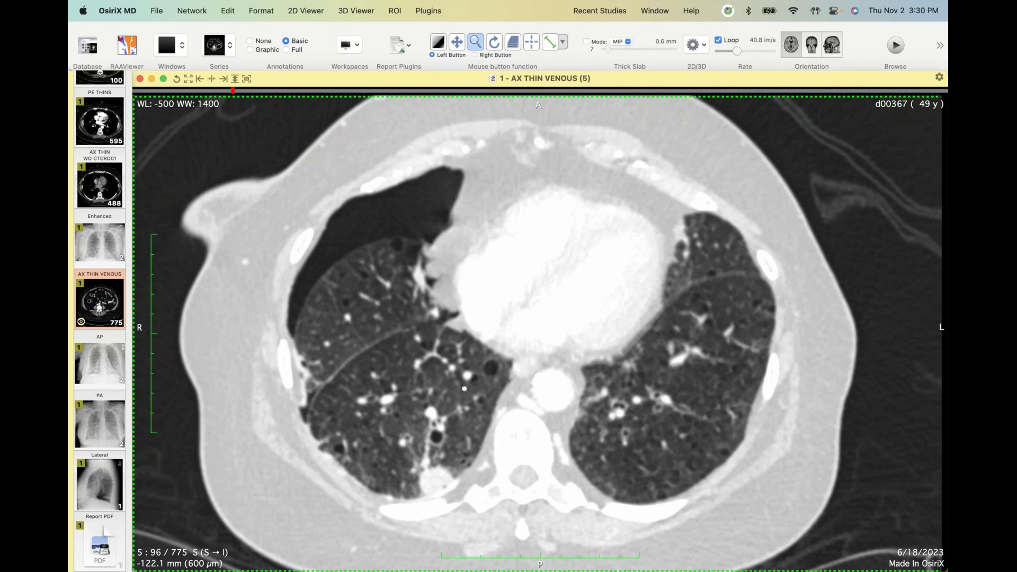
scroll(476, 438, down, 3)
scroll(475, 439, up, 7)
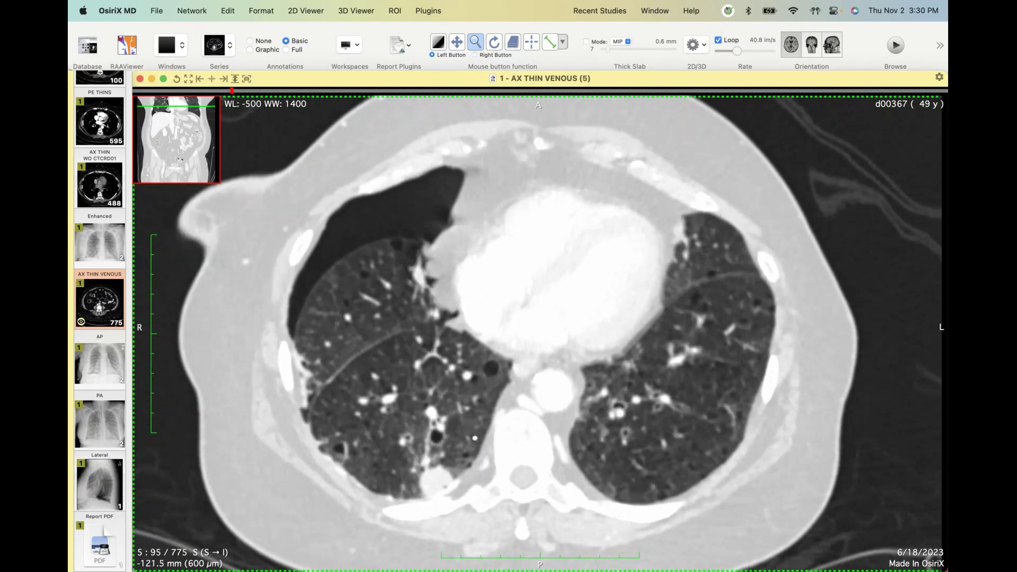
scroll(475, 439, down, 2)
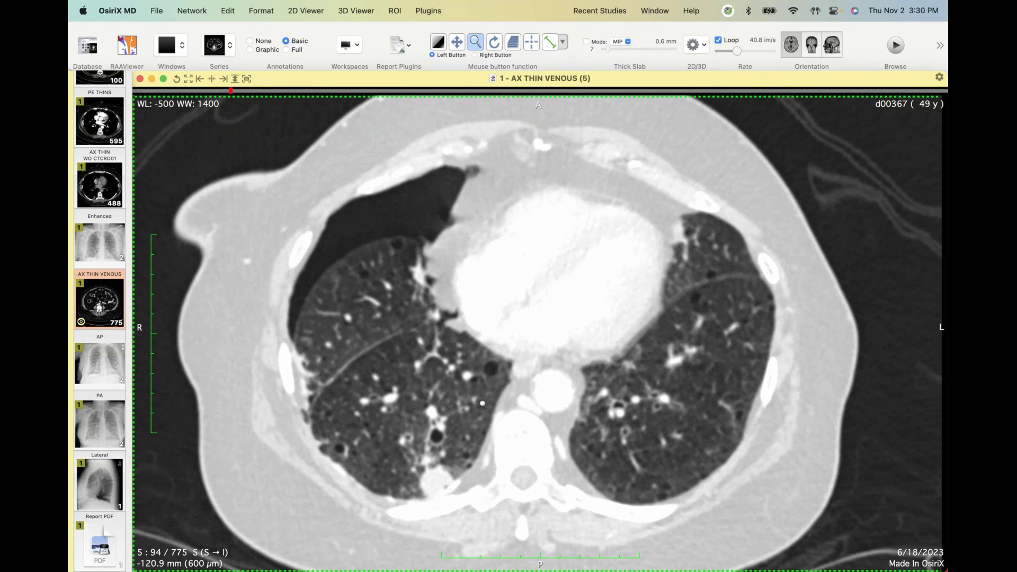
Step: Close the Lung Injection Cysts viewer and select the Trauma Aorta Diaphragm study from 10/11/2023 in the database
key(super+w)
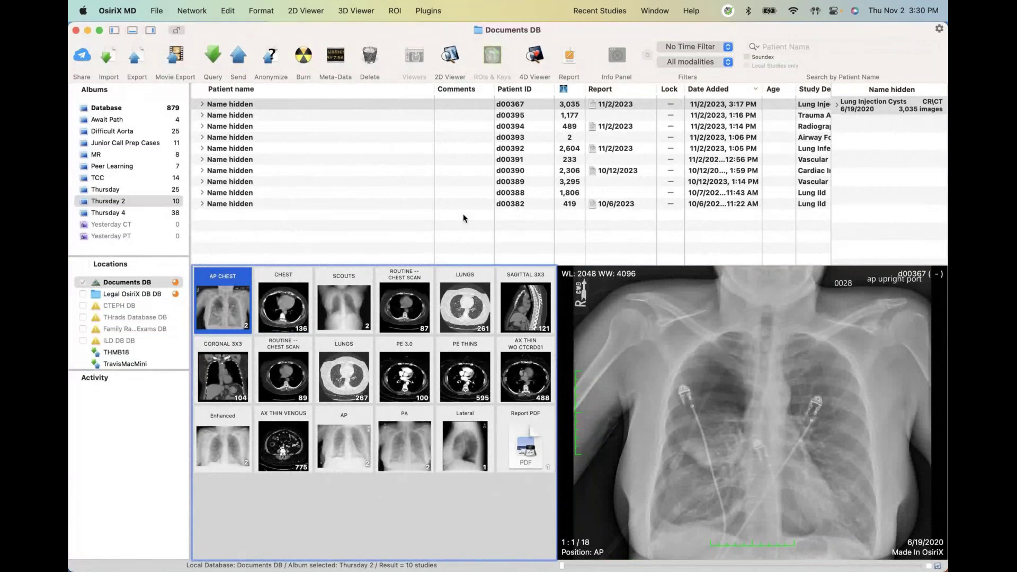
click(386, 117)
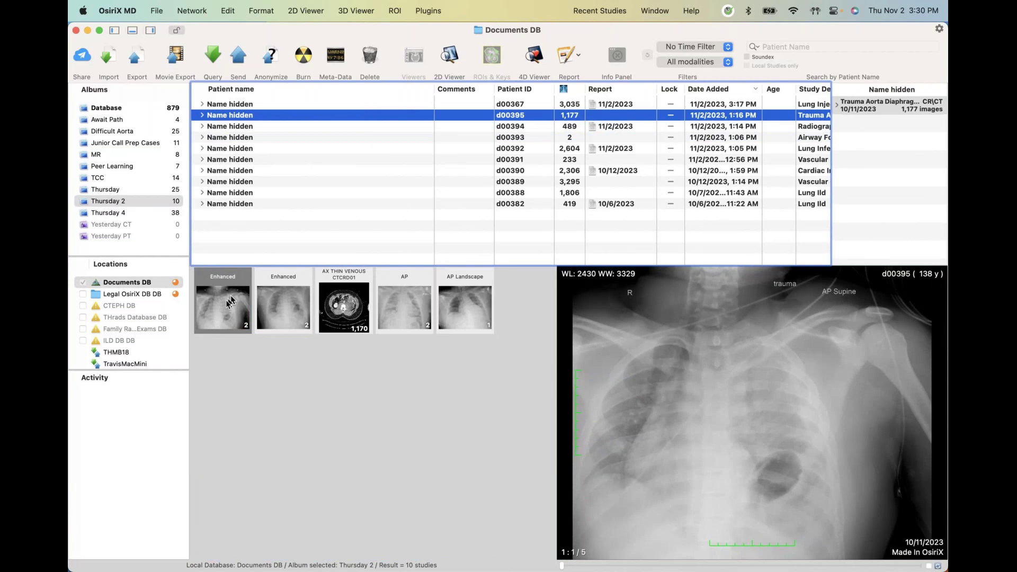
click(237, 106)
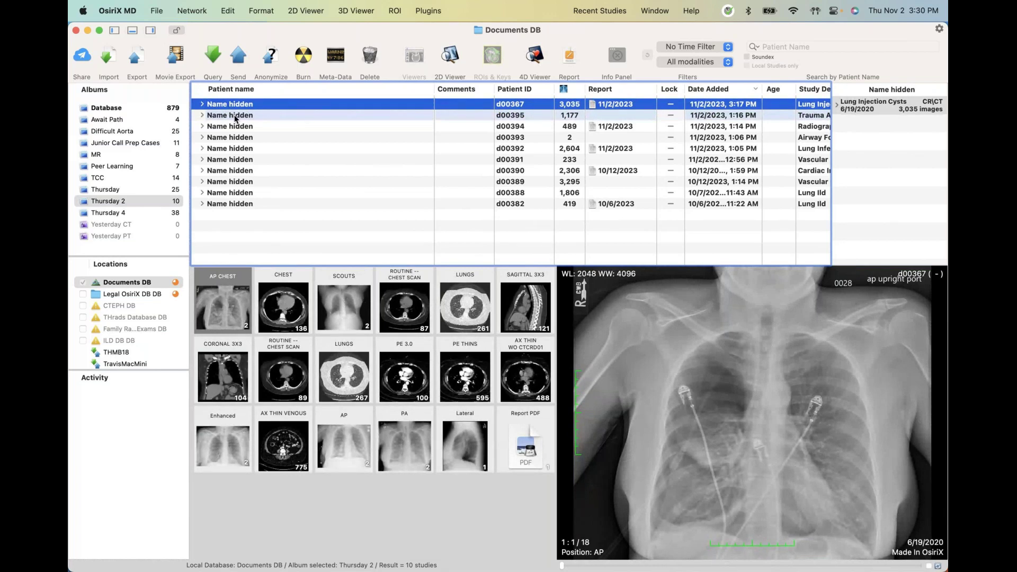
click(345, 116)
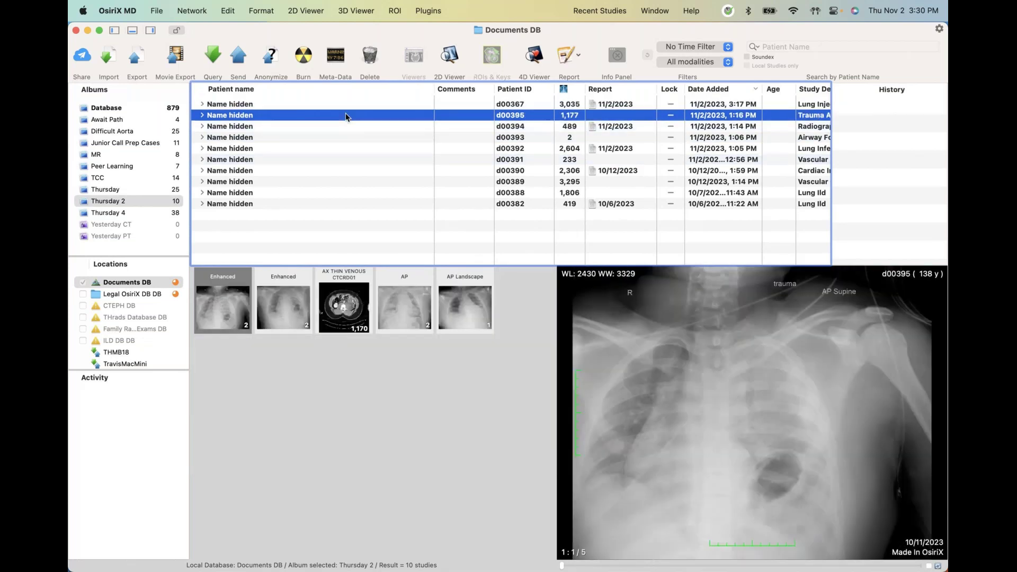
Step: Open the first Enhanced AP supine chest radiograph, narrow its window to WL 2330, WW 2530, and enlarge it slightly
click(218, 308)
double_click(218, 309)
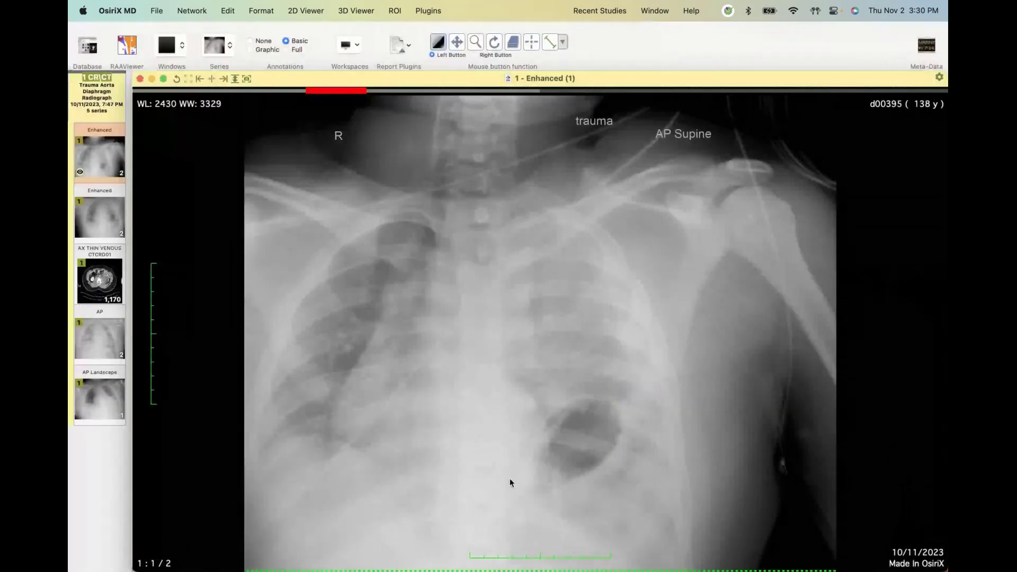
mouse_move(511, 480)
mouse_down()
mouse_move(499, 481)
mouse_move(508, 485)
mouse_move(508, 474)
mouse_up()
key(z)
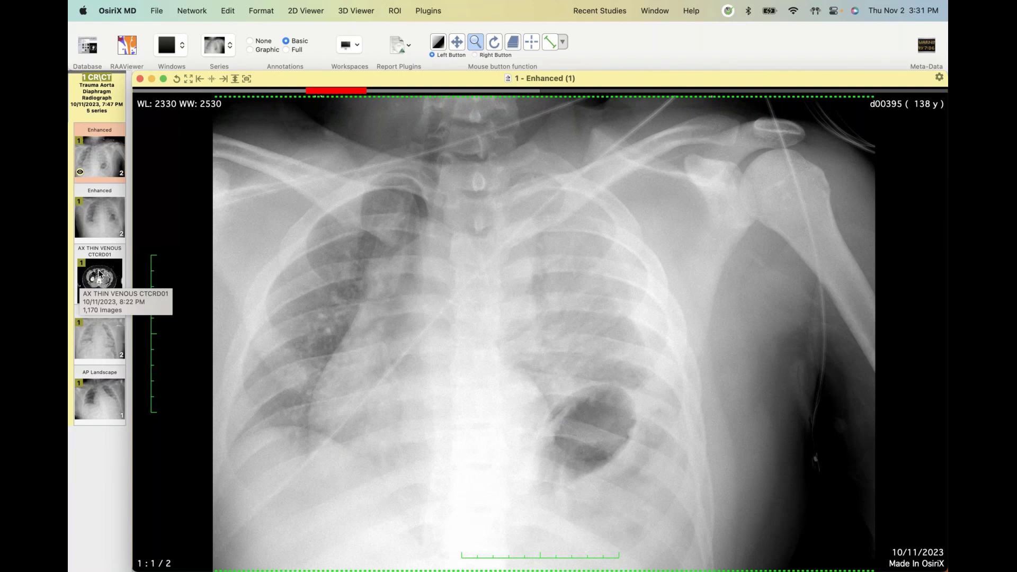
Step: Display the second Enhanced radiograph enlarged over the left chest and narrow its window to WL 2260, WW 2131
click(112, 208)
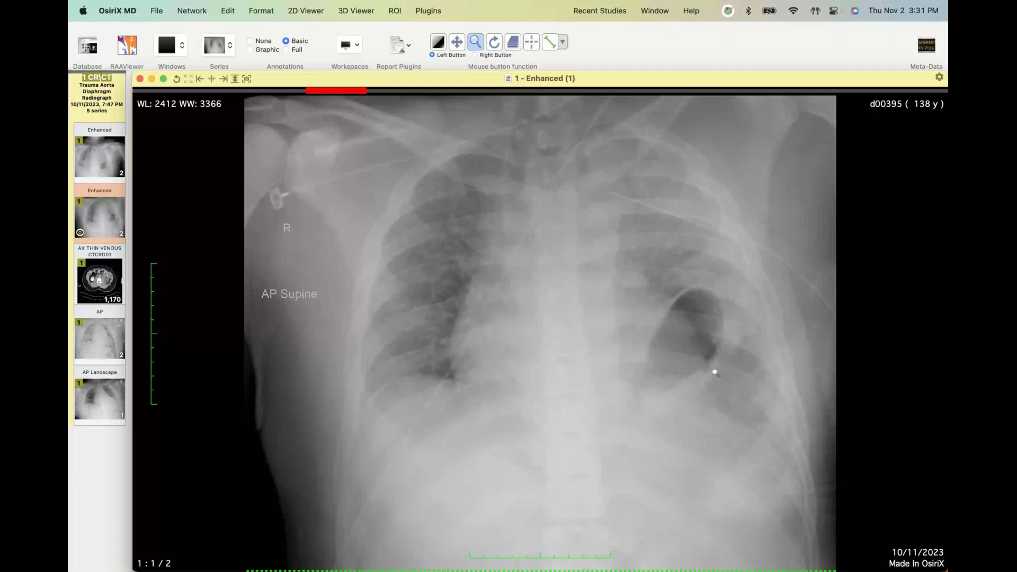
drag(714, 372, 526, 438)
key(m)
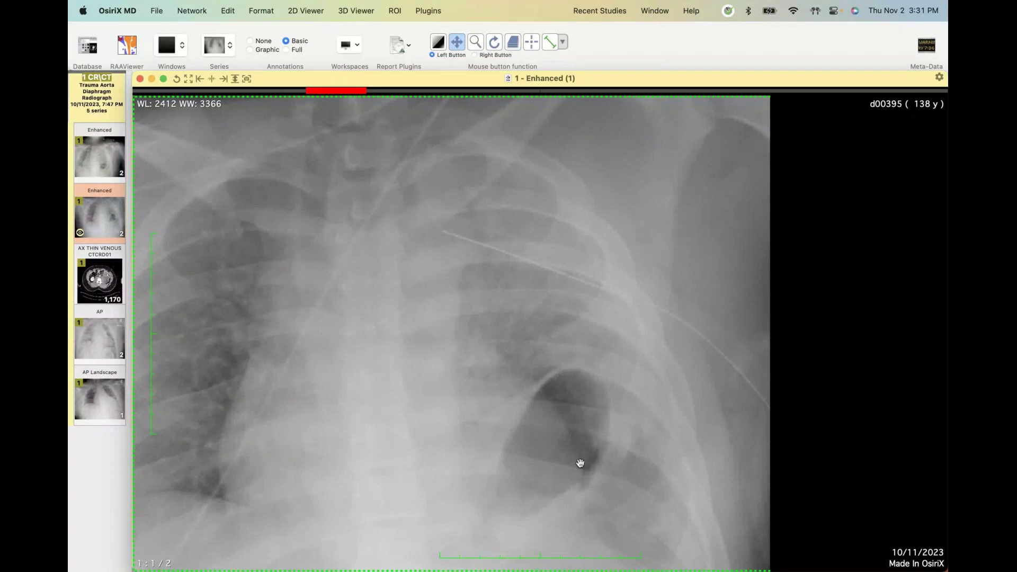
drag(580, 463, 496, 391)
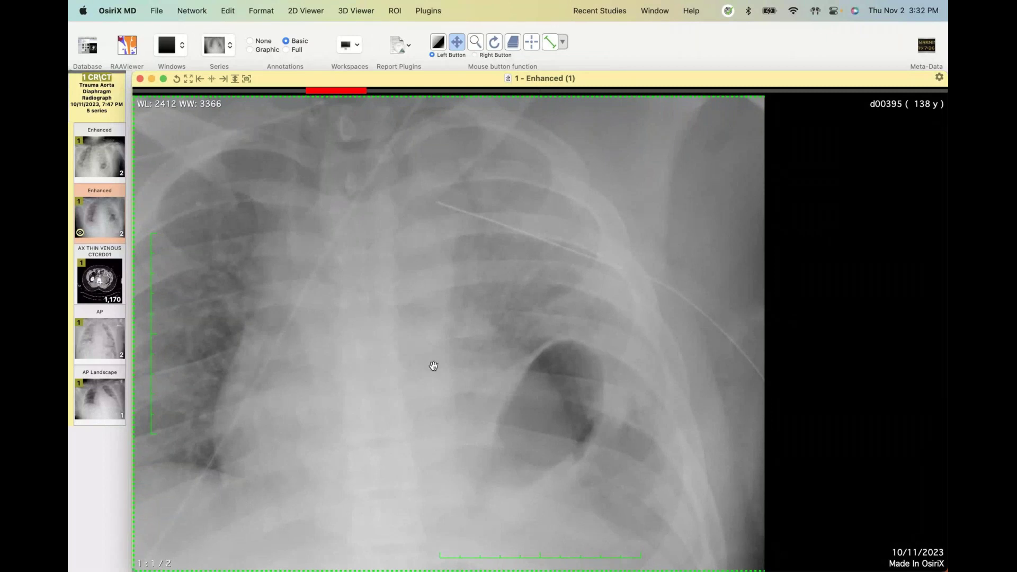
key(w)
drag(468, 393, 452, 397)
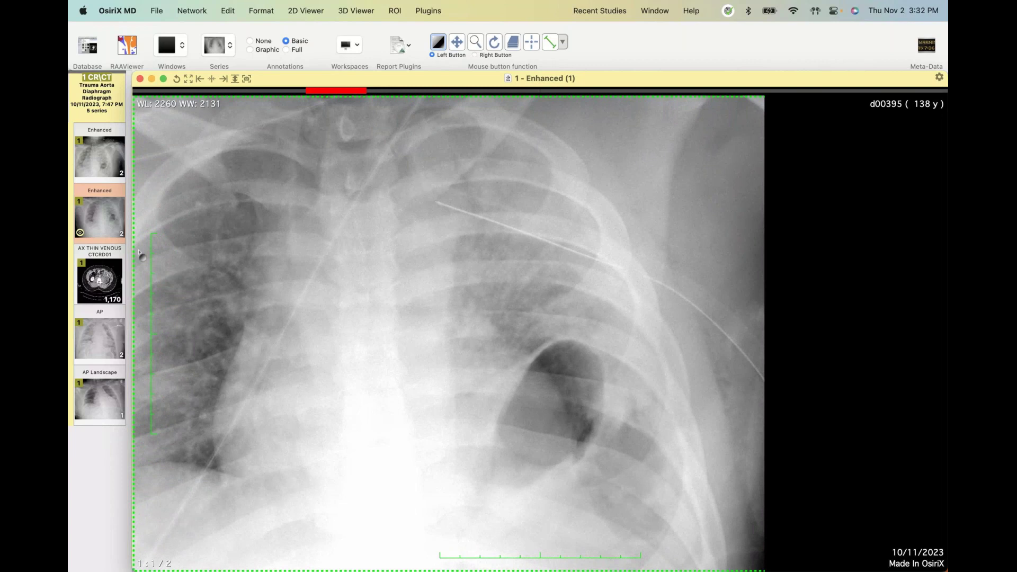
Step: Open the AX THIN VENOUS CTCRD01 series, set the window to WL 95, WW 307, and follow the slices from the upper chest to the heart
click(92, 290)
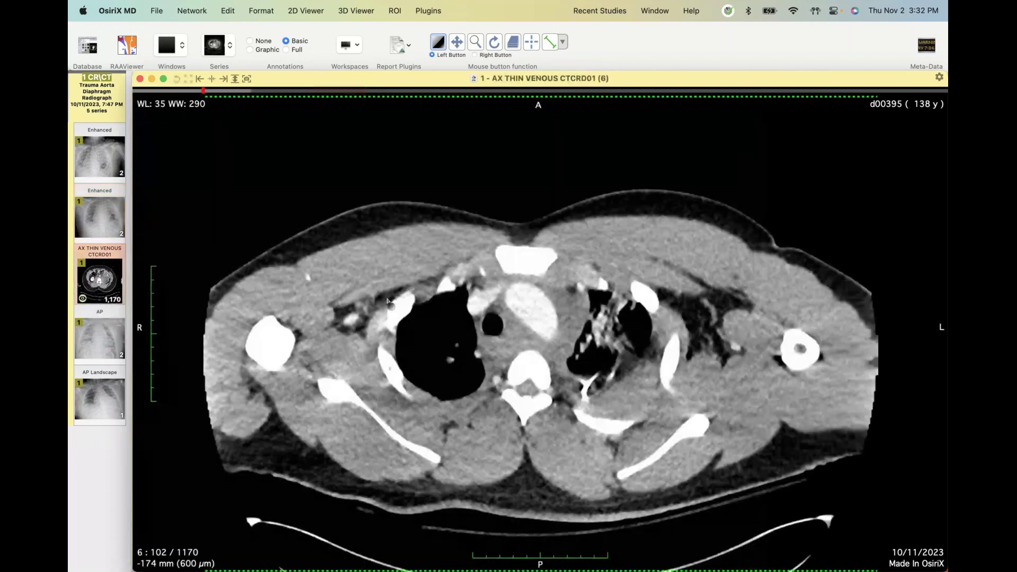
scroll(506, 338, down, 5)
scroll(525, 344, down, 13)
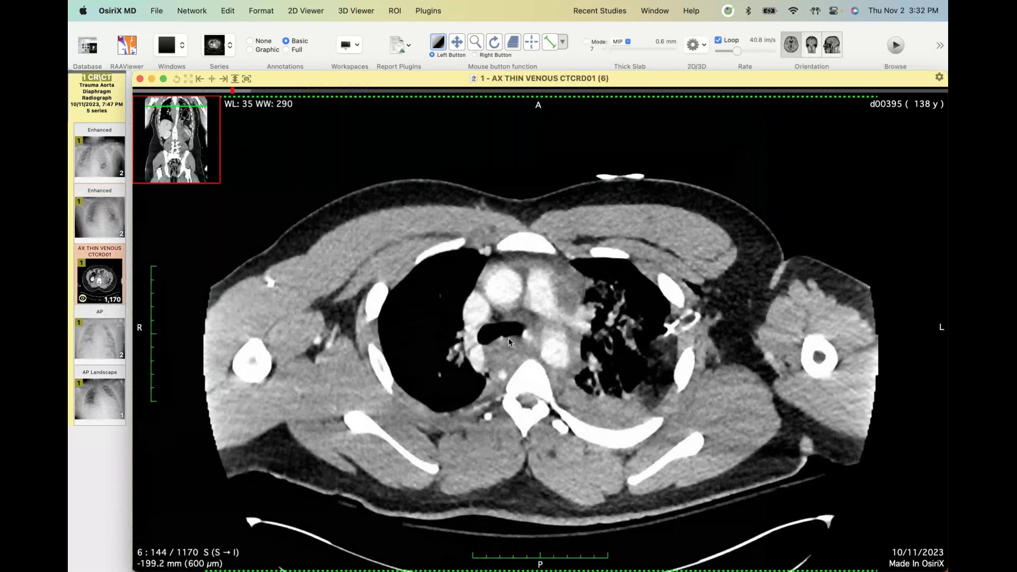
drag(577, 354, 623, 362)
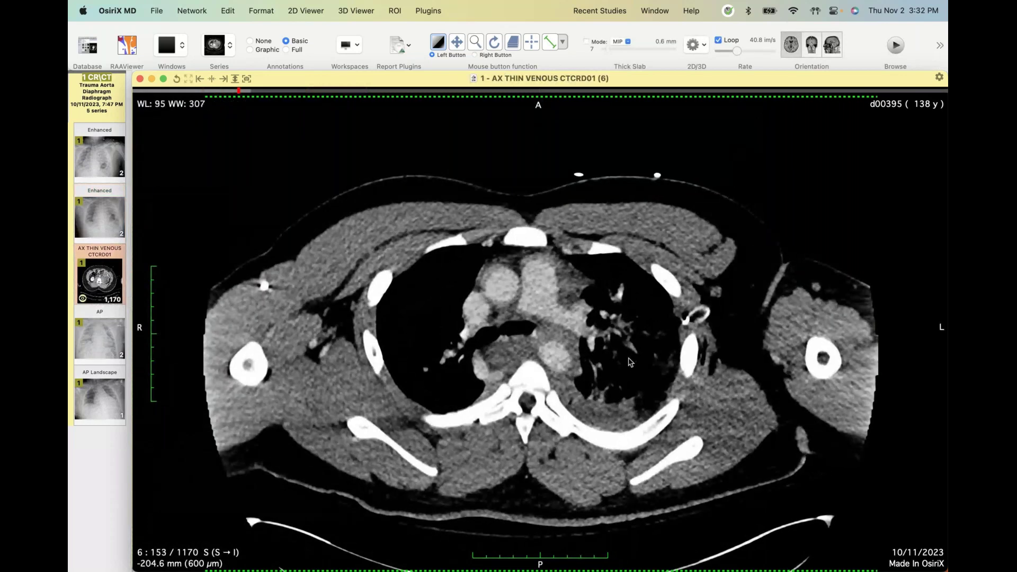
scroll(625, 362, down, 20)
scroll(575, 370, down, 10)
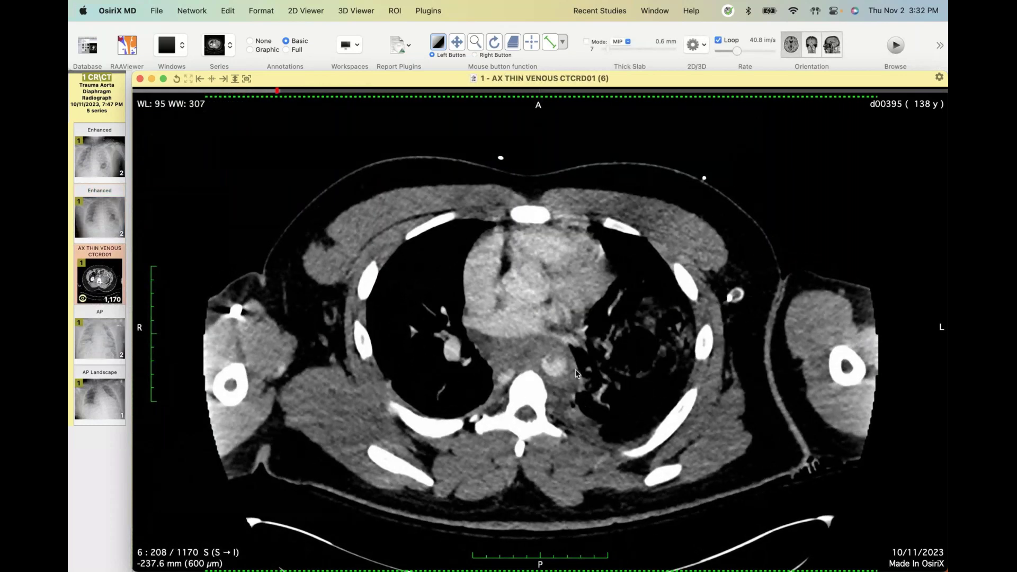
Step: Examine the descending thoracic aorta and surrounding mediastinum back and forth on the slices near the carina and pulmonary artery
scroll(575, 369, up, 20)
scroll(556, 393, up, 20)
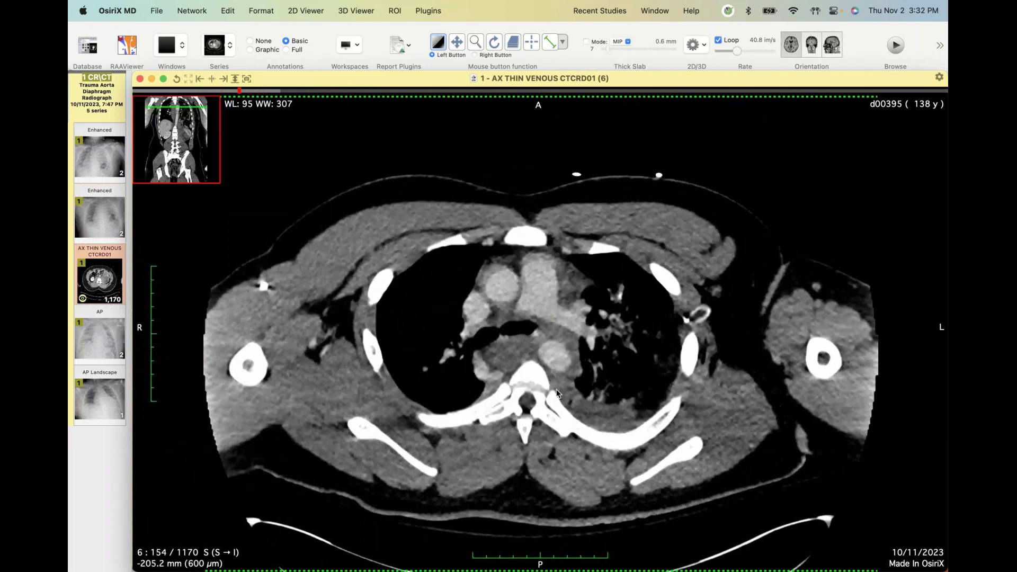
scroll(564, 349, down, 3)
scroll(564, 364, down, 20)
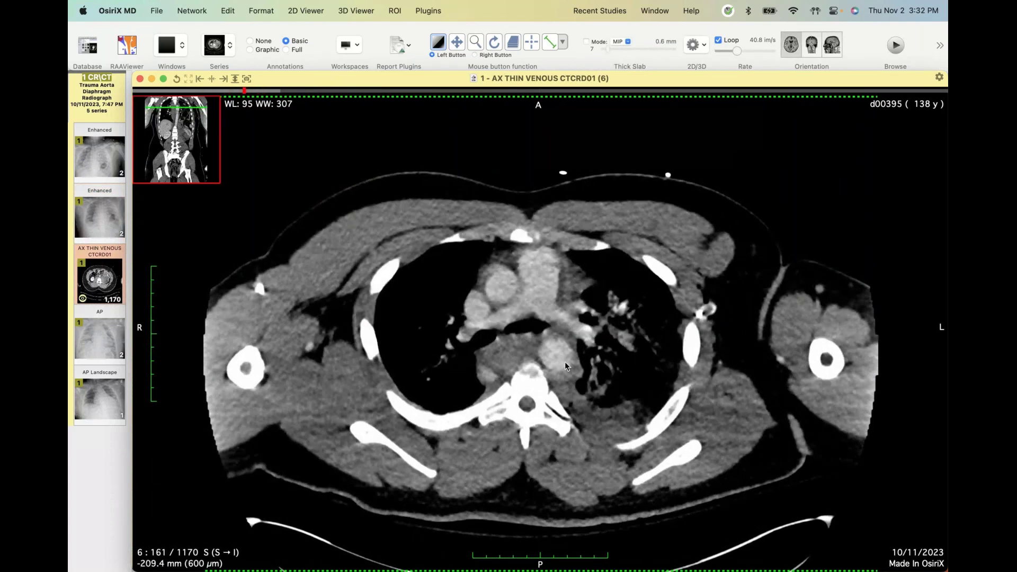
scroll(578, 368, up, 3)
scroll(579, 370, up, 20)
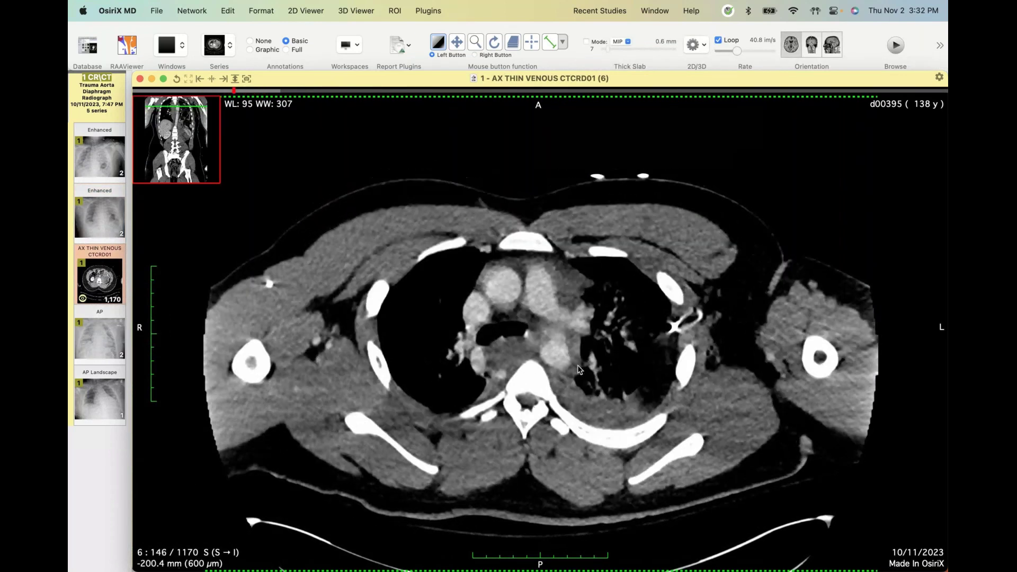
scroll(586, 308, up, 20)
scroll(586, 299, up, 6)
scroll(593, 344, down, 20)
scroll(604, 395, up, 8)
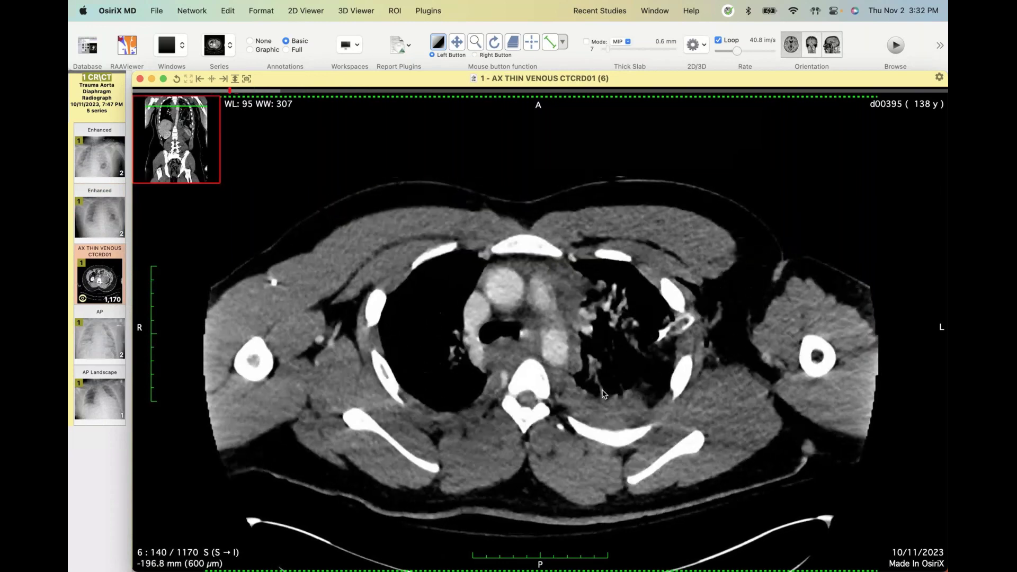
Step: Examine the bowel and diaphragm in the lower left chest down to image 287, using windows WL 40, WW 350 and WL -13, WW 644
scroll(604, 423, down, 20)
scroll(605, 427, down, 12)
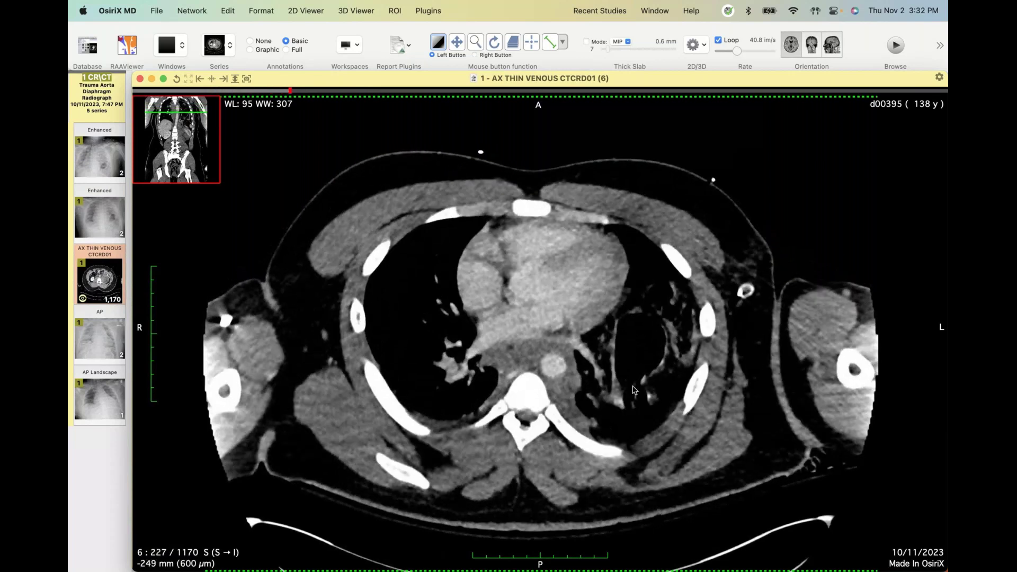
key(1)
scroll(694, 308, down, 20)
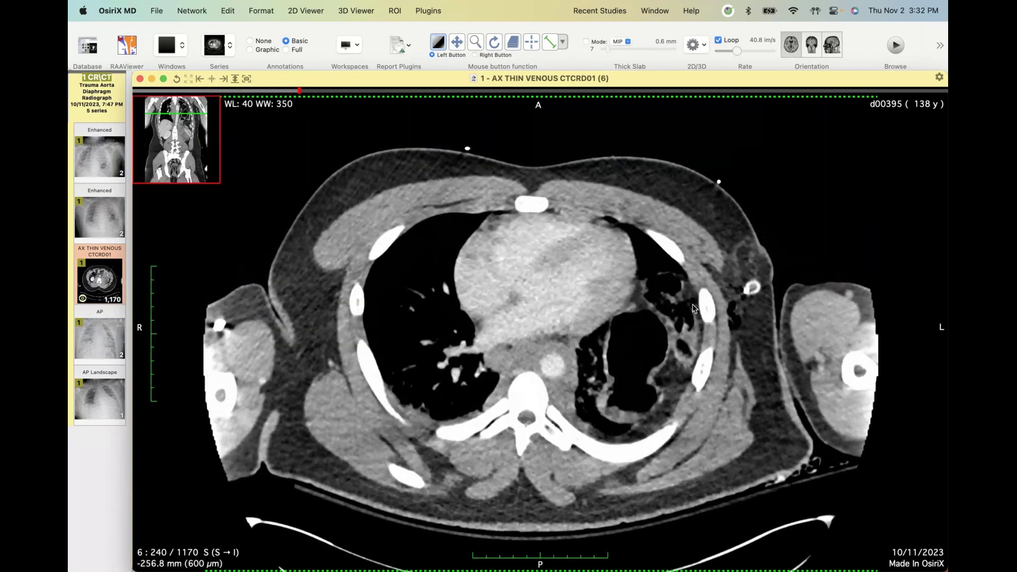
scroll(694, 308, down, 20)
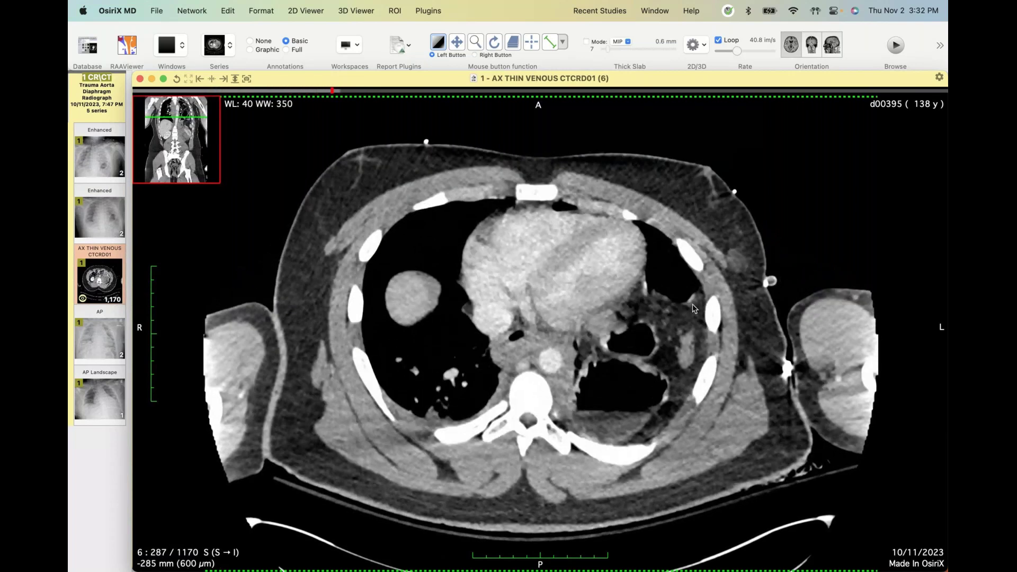
drag(694, 308, 730, 311)
scroll(729, 311, up, 20)
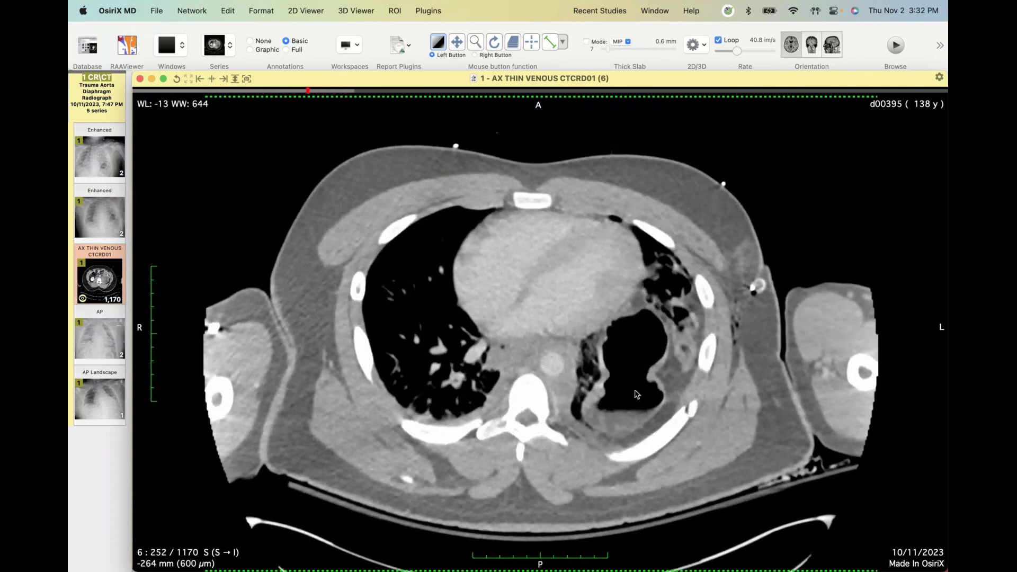
Step: Examine the air-filled bowel and surrounding lower left chest on the axial slices, passing back through image 225
scroll(636, 394, up, 10)
scroll(636, 392, down, 15)
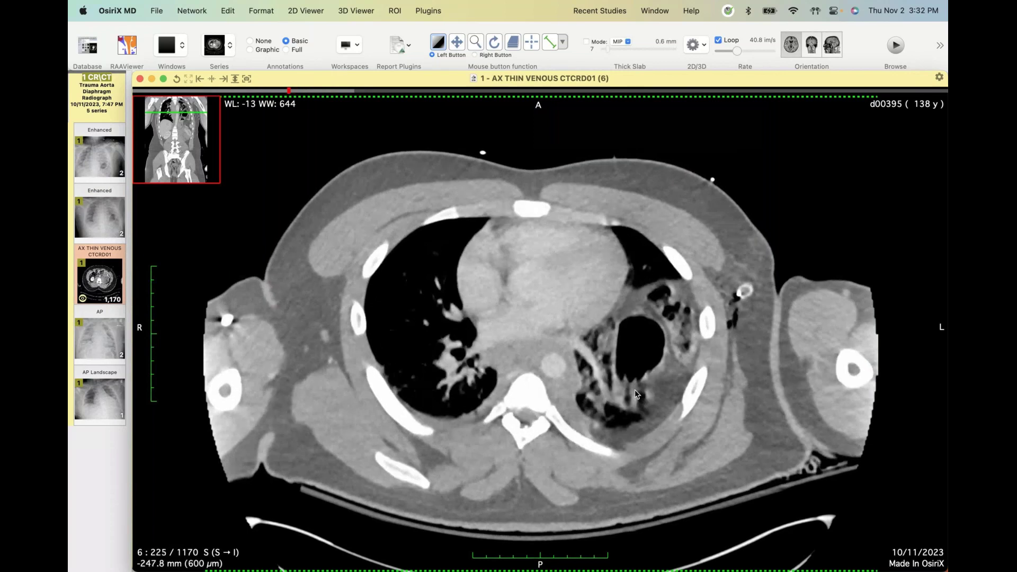
scroll(635, 389, down, 5)
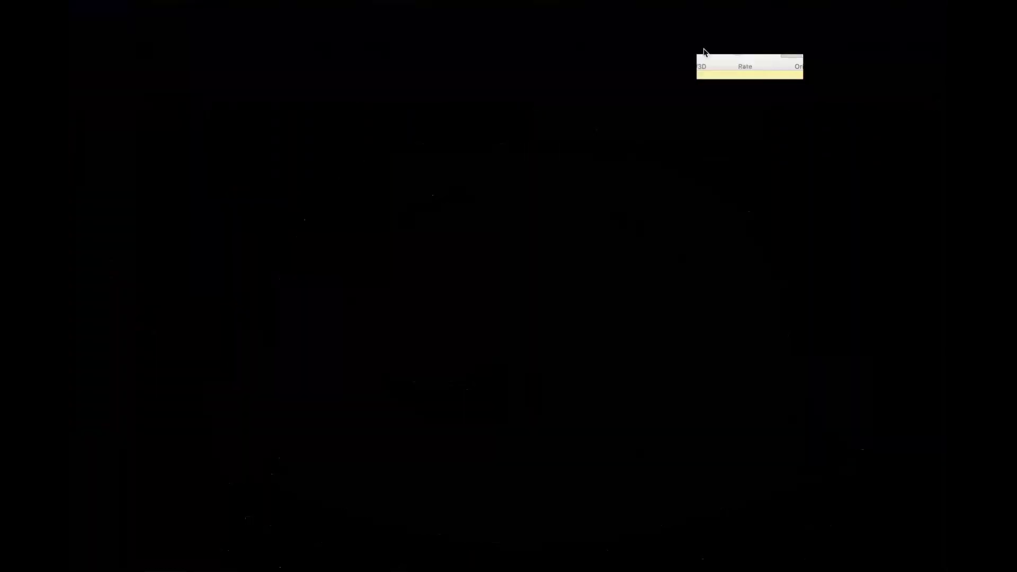
Step: Open the venous CT series in the MPR viewer and show the coronal view alone, enlarged over the lower chest and upper abdomen
click(694, 45)
click(521, 291)
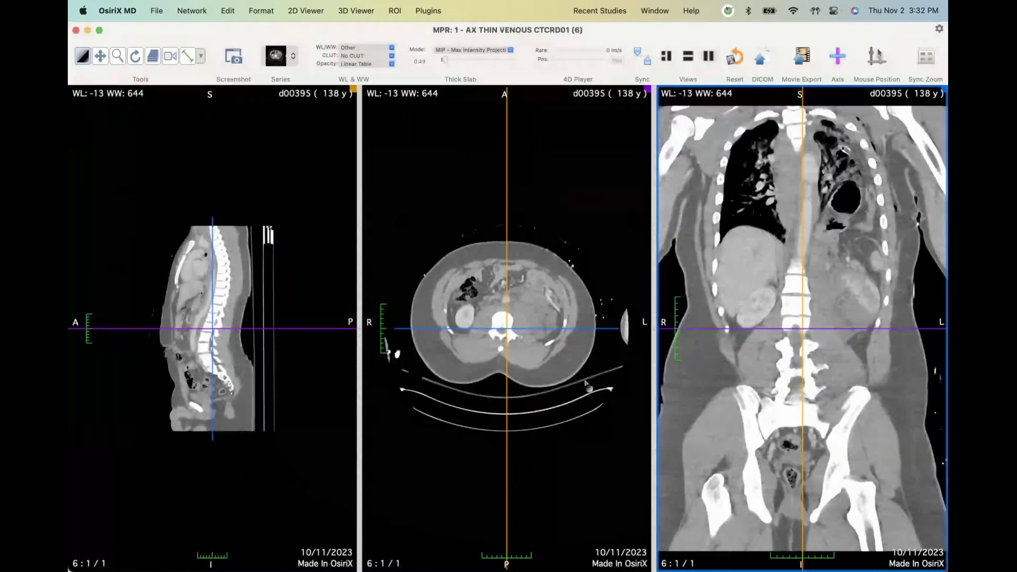
key(z)
drag(773, 312, 774, 276)
double_click(773, 276)
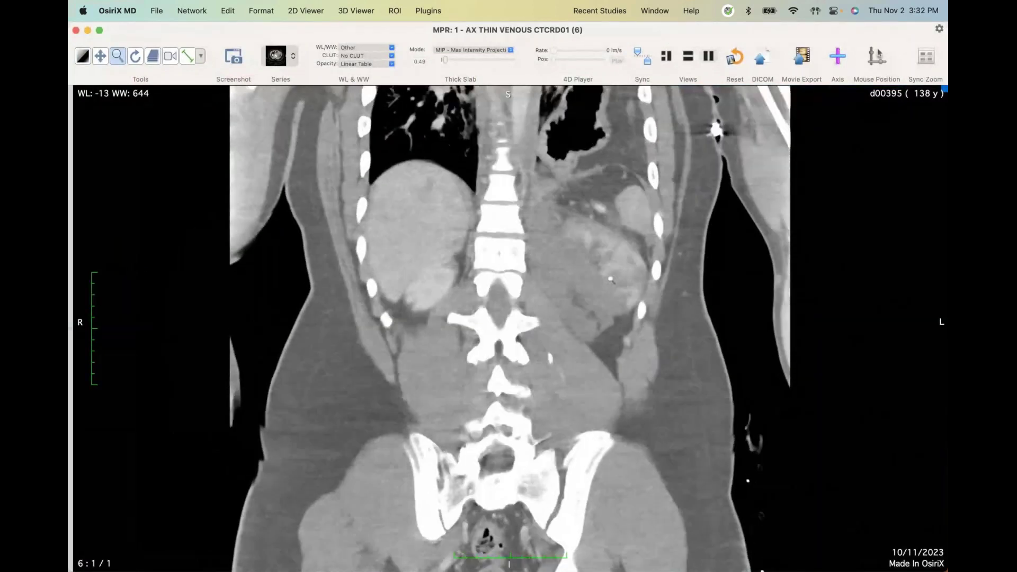
scroll(606, 265, down, 5)
key(m)
drag(606, 183, 584, 312)
Step: Examine the left hemidiaphragm and adjacent bowel back and forth through the coronal slices, and close the MPR view
scroll(592, 303, down, 2)
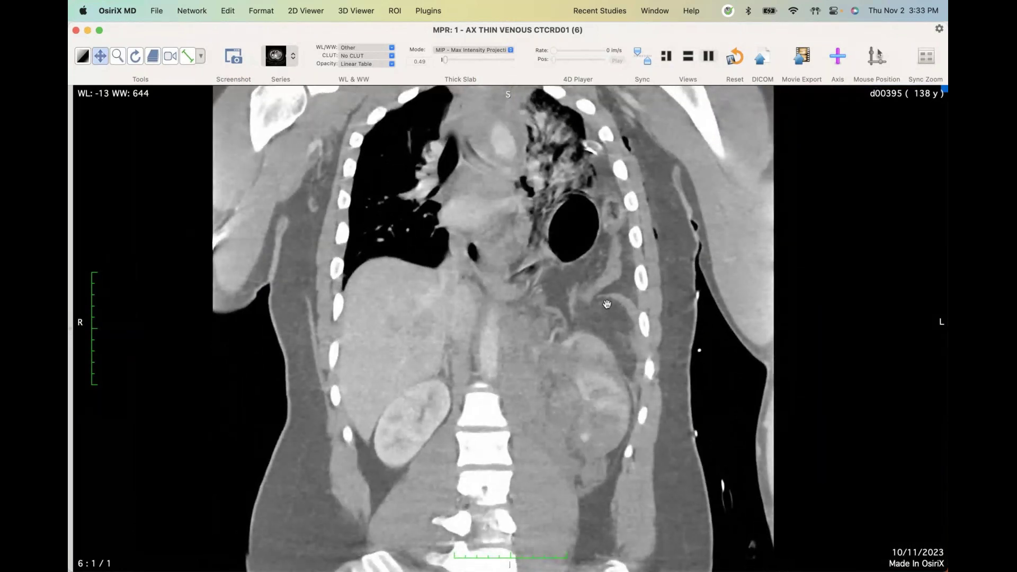
scroll(607, 304, down, 6)
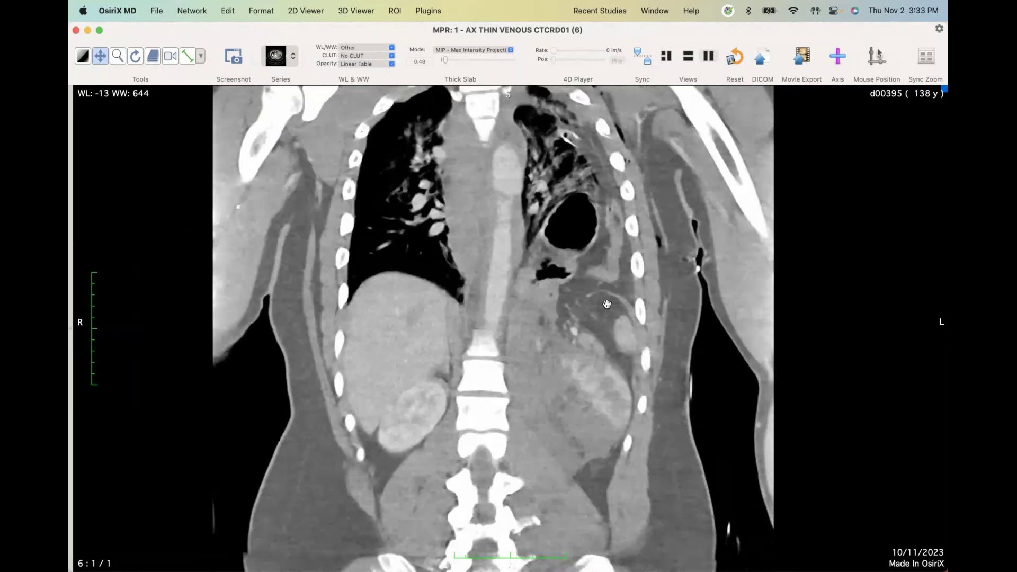
scroll(607, 304, down, 15)
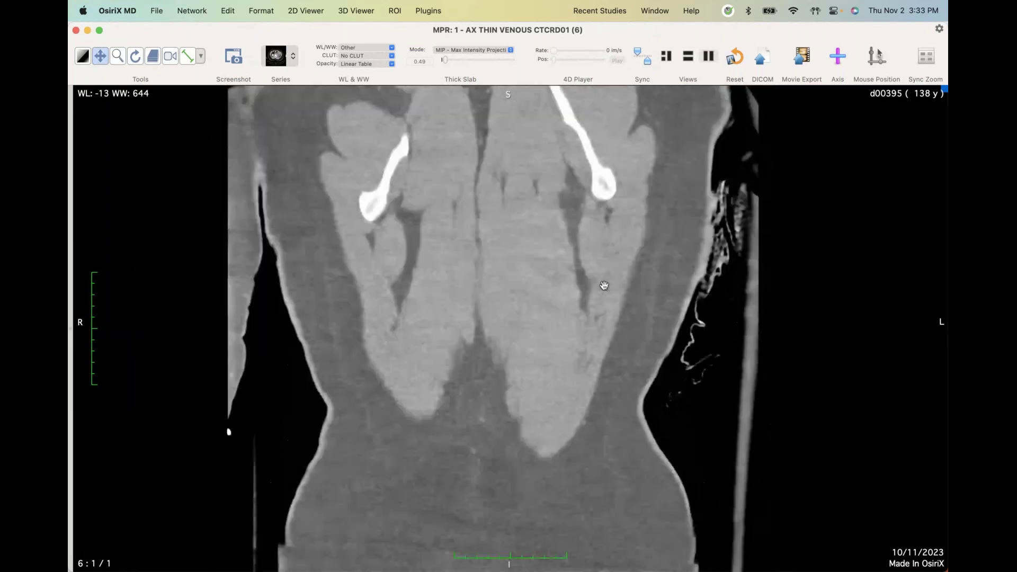
scroll(604, 286, up, 10)
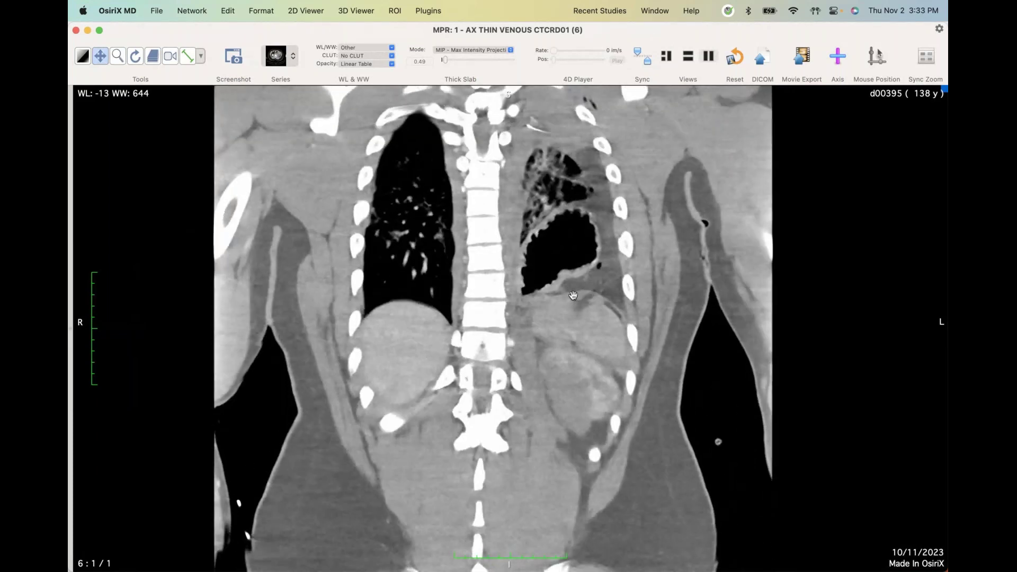
scroll(576, 348, down, 10)
scroll(576, 348, down, 8)
scroll(558, 359, down, 6)
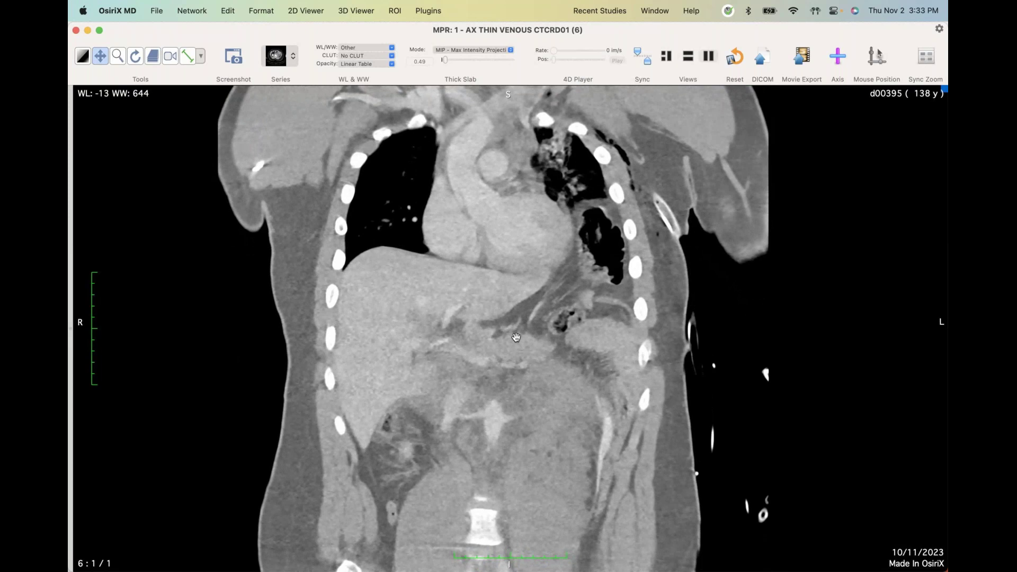
key(cmd+w)
Step: Display the AP Landscape radiograph of 10/23/2023 with the window set to WL 21139, WW 16062, and close the study
key(Down)
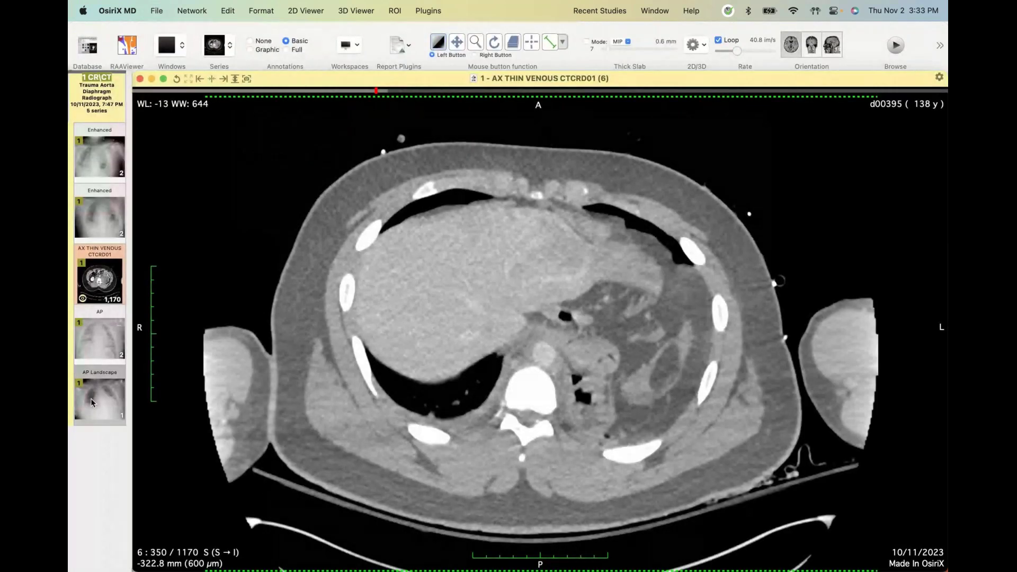
drag(612, 272, 588, 271)
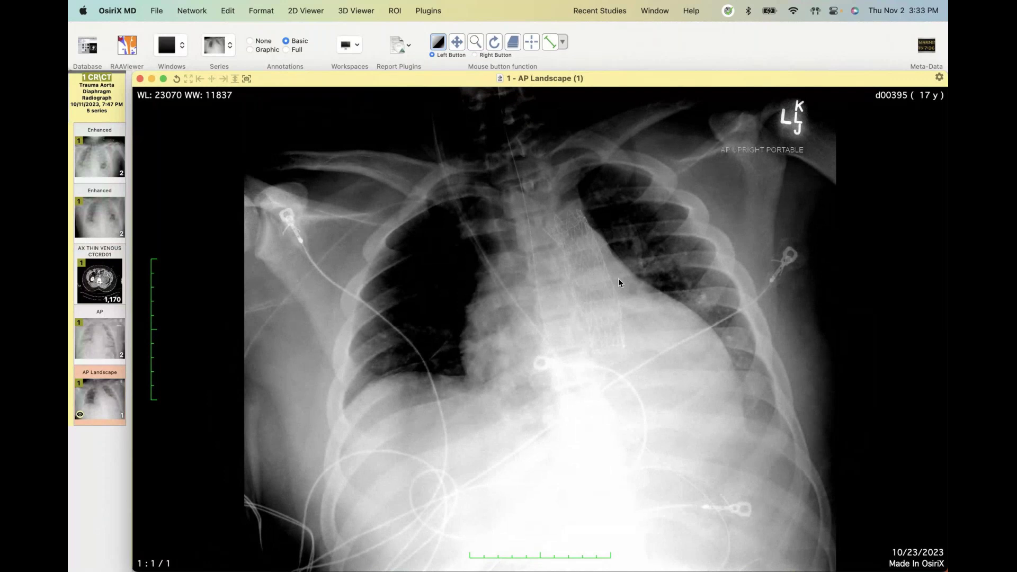
mouse_move(618, 278)
mouse_down()
mouse_move(640, 282)
mouse_move(625, 280)
mouse_up()
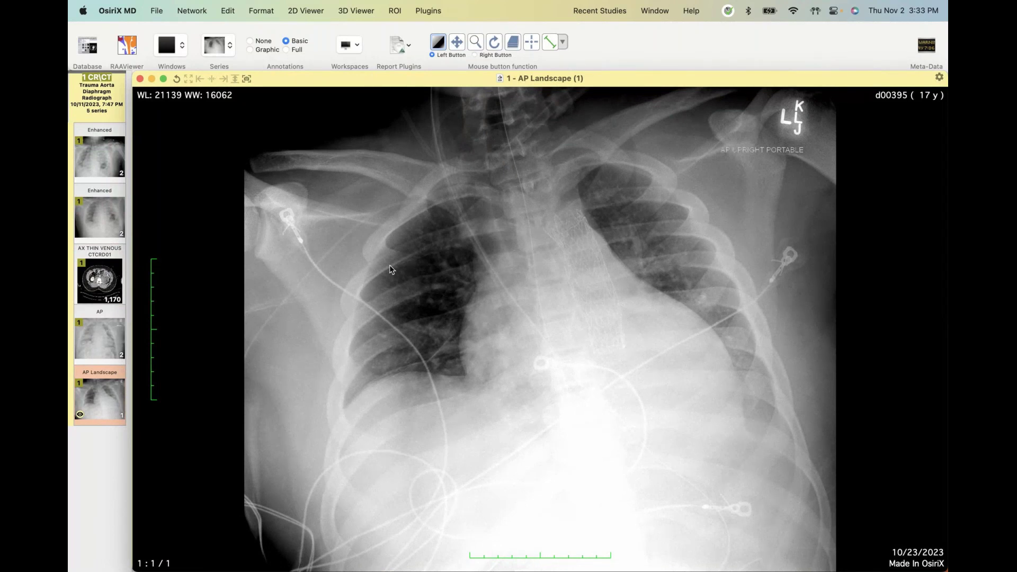
drag(261, 193, 262, 195)
key(super+w)
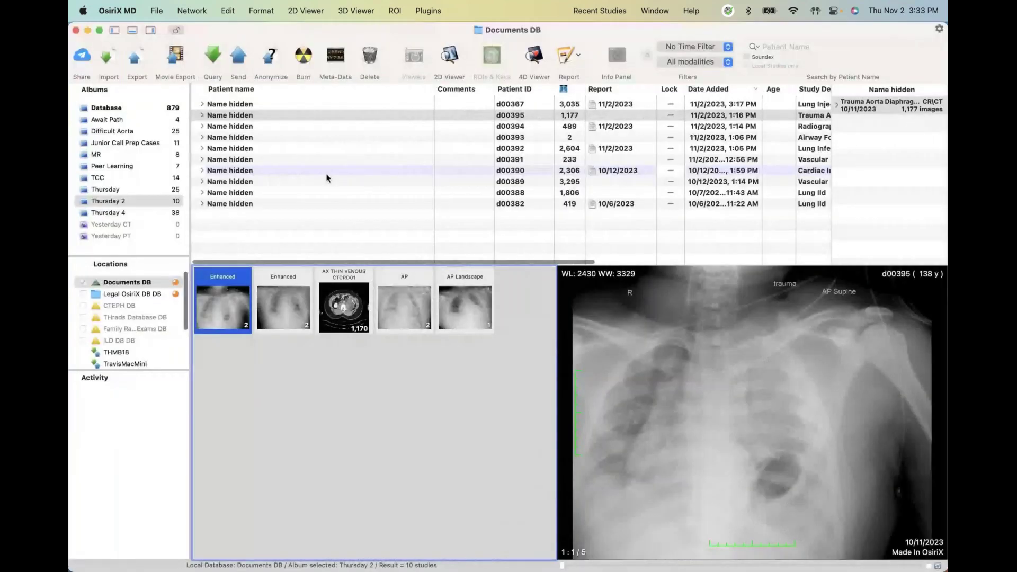
Step: Open the Enhanced radiograph of the Radiograph Aorta Congenital study and set its window to WL 2325, WW 2190
click(288, 126)
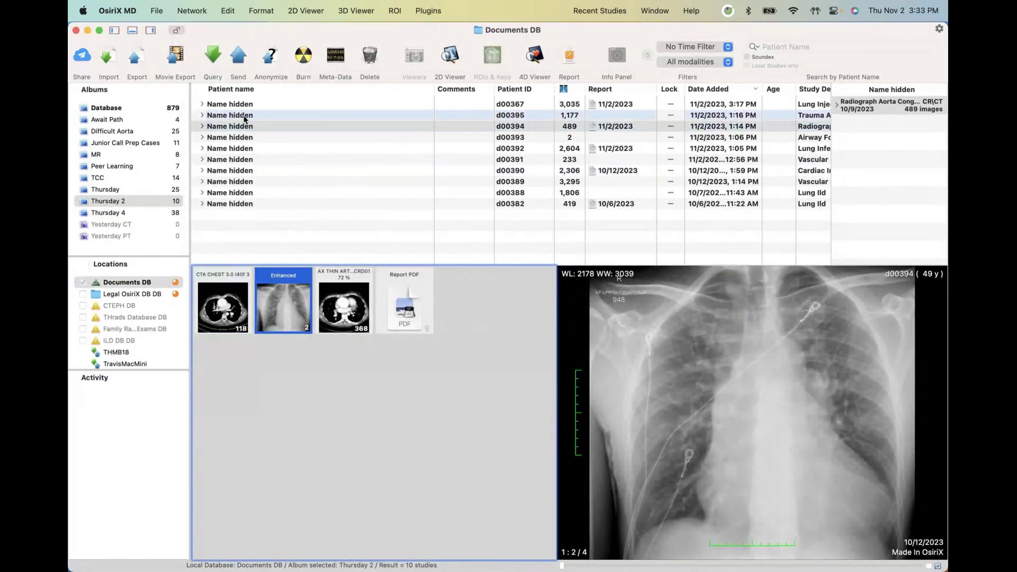
double_click(293, 314)
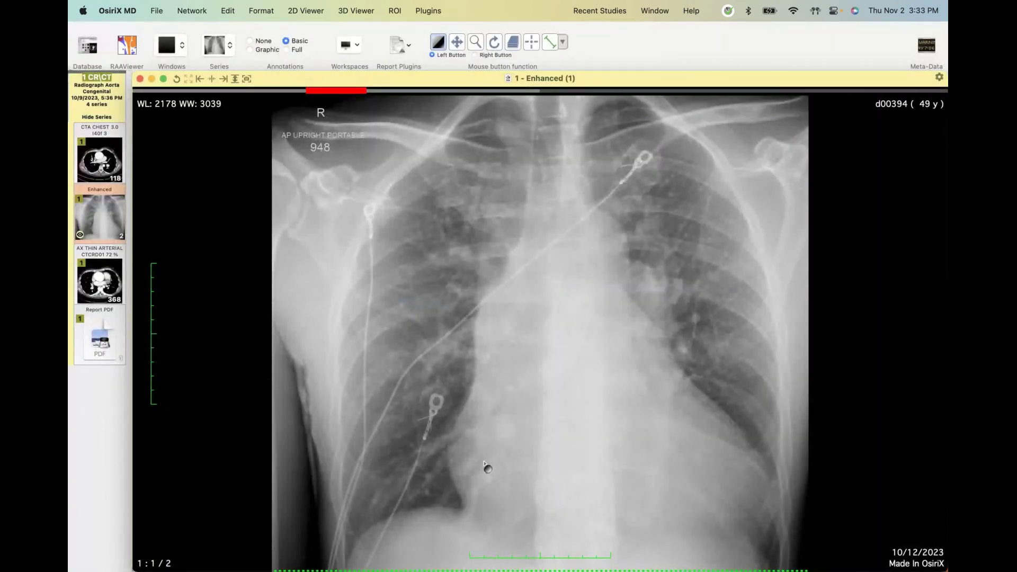
drag(517, 531, 504, 532)
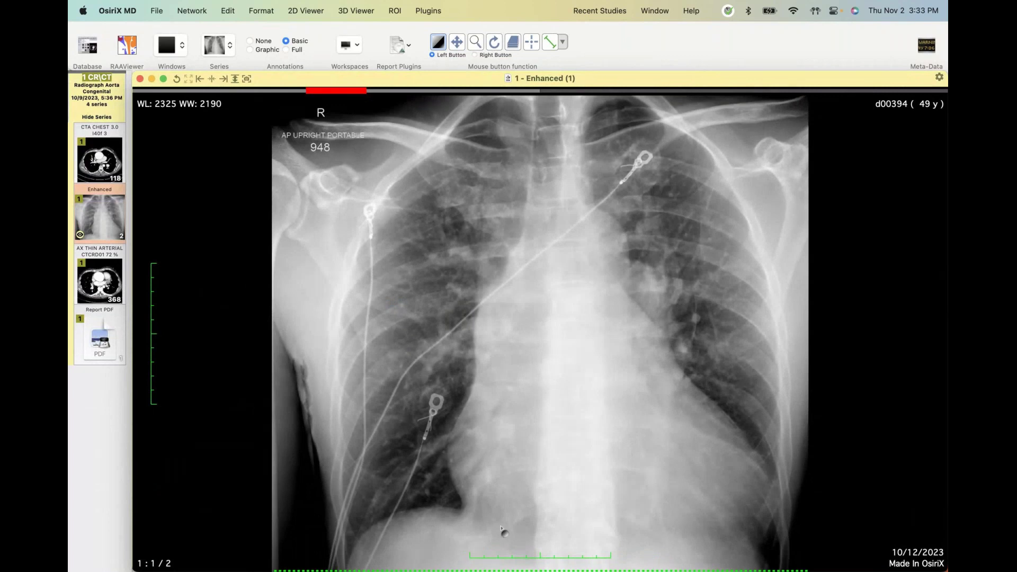
Step: Enlarge the Enhanced radiograph over the heart and mediastinum with window WL 2303, WW 2125, keeping the series list uncovered
double_click(129, 415)
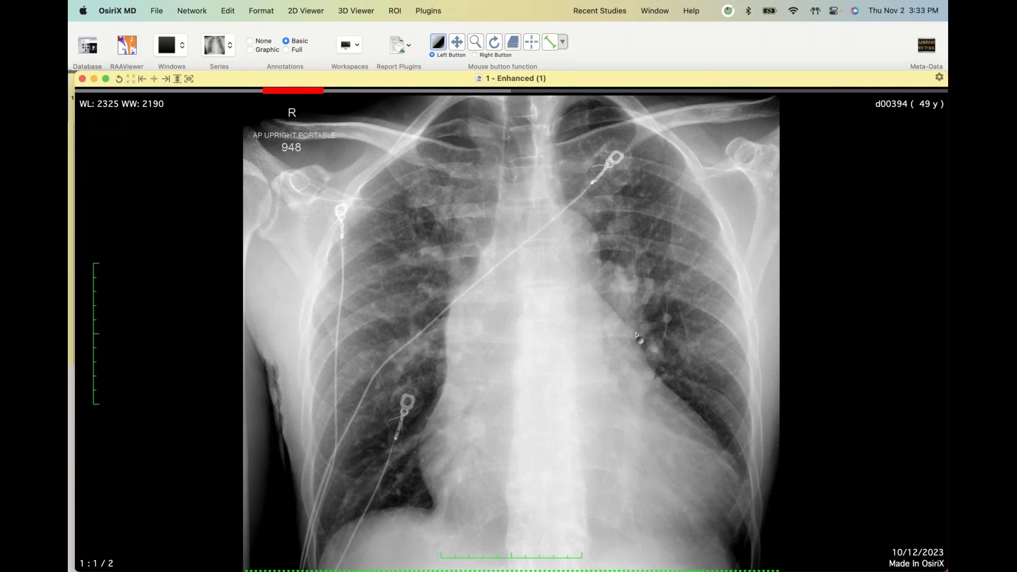
drag(638, 339, 641, 291)
key(z)
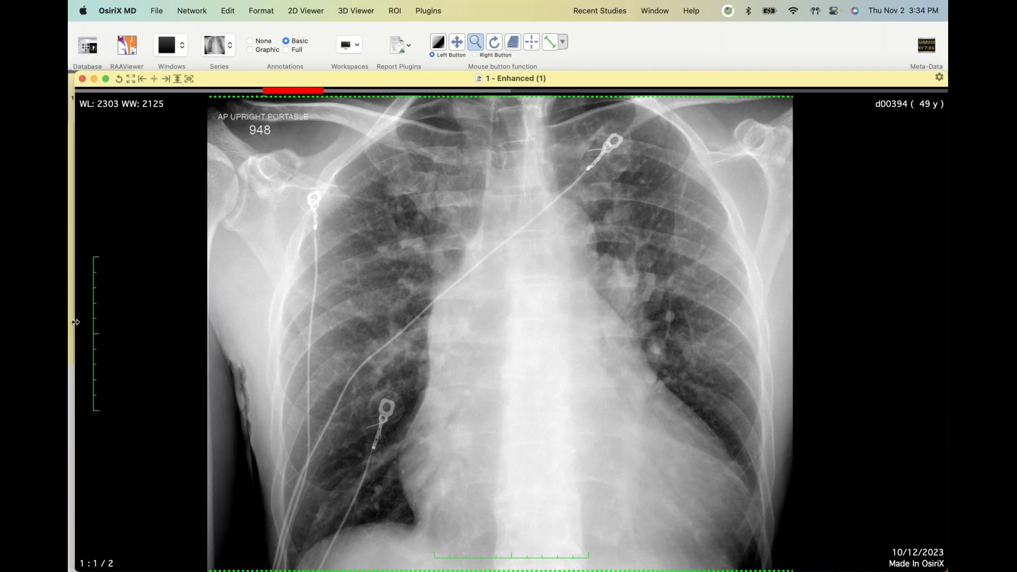
drag(76, 322, 140, 321)
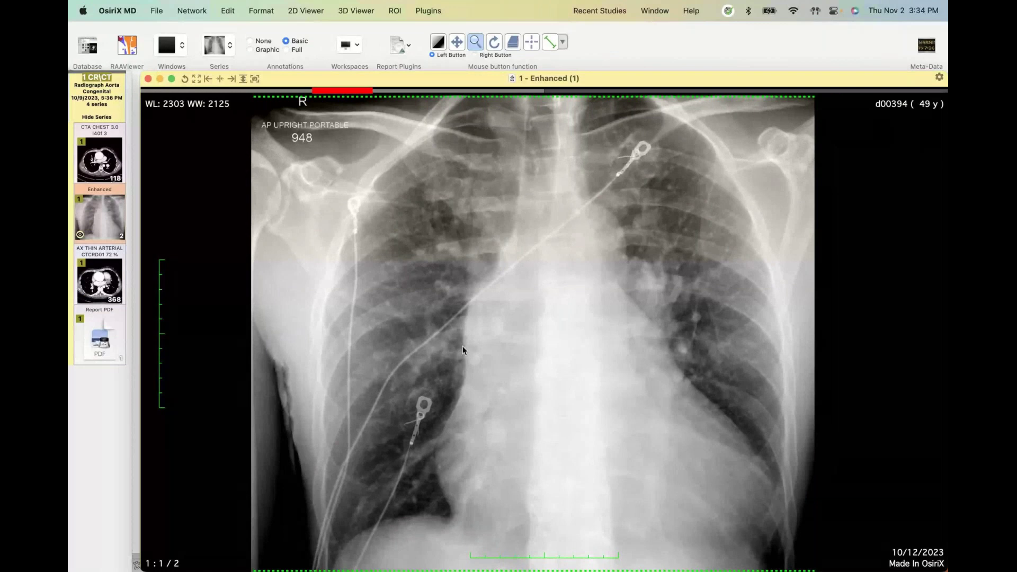
scroll(462, 345, up, 2)
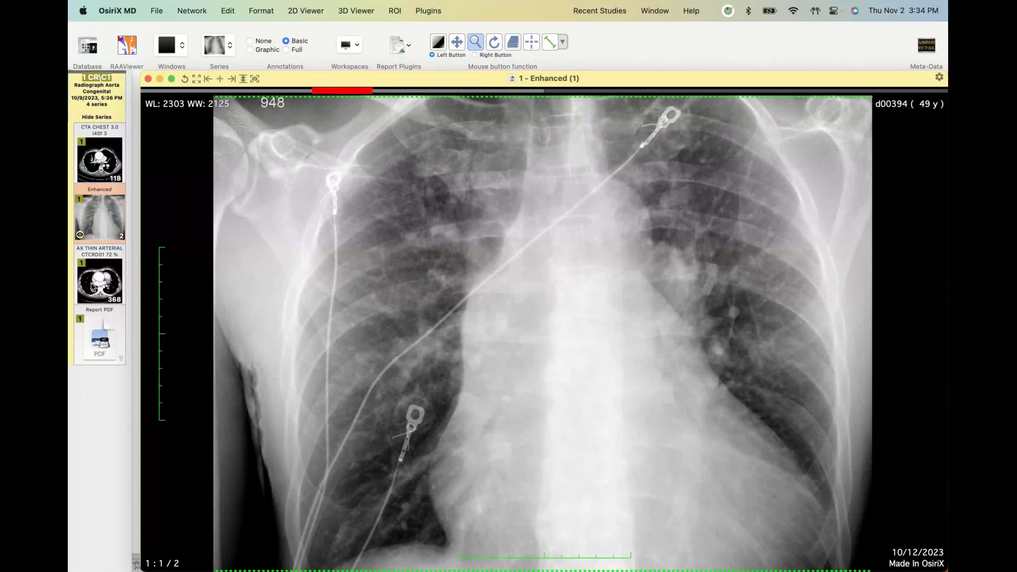
Step: Open the AX THIN ARTERIAL CTCRD01 72 % series and follow the axial slices through the upper chest to image 33
click(98, 295)
scroll(516, 373, down, 12)
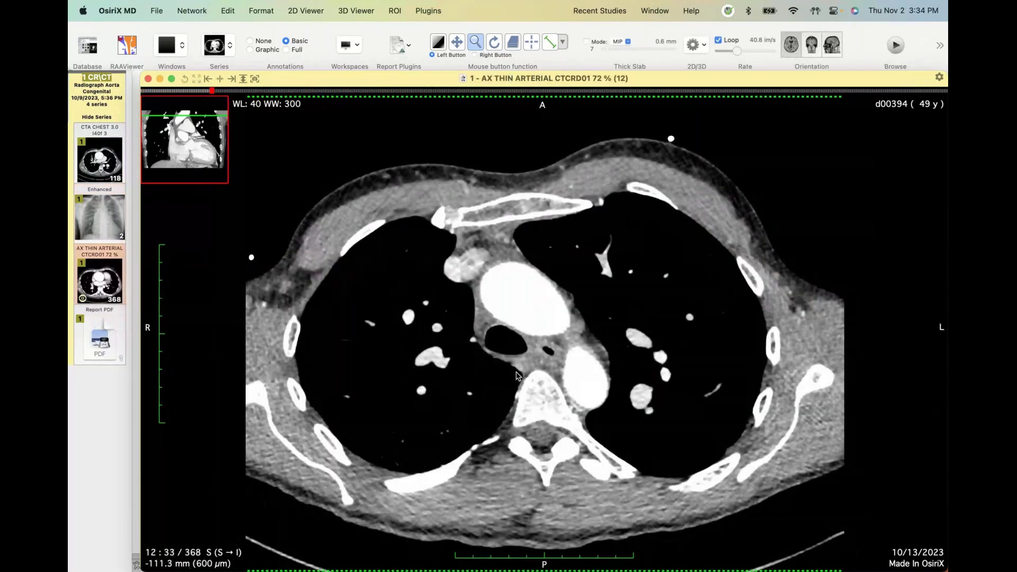
Step: Widen the axial arterial CT window to about WL 141, WW 509 and examine the ascending aorta and pulmonary arteries
scroll(518, 375, down, 15)
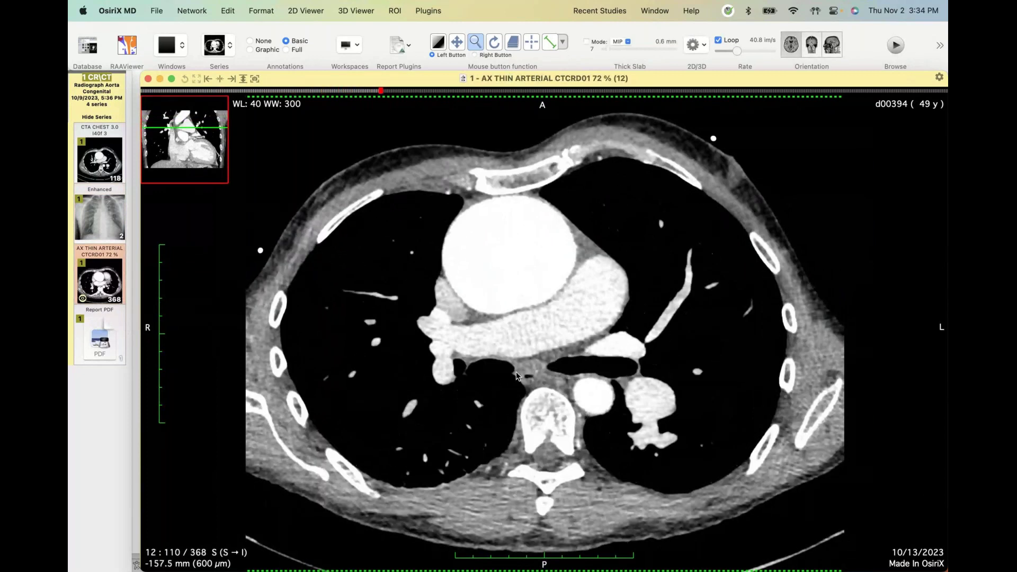
key(w)
drag(516, 375, 504, 336)
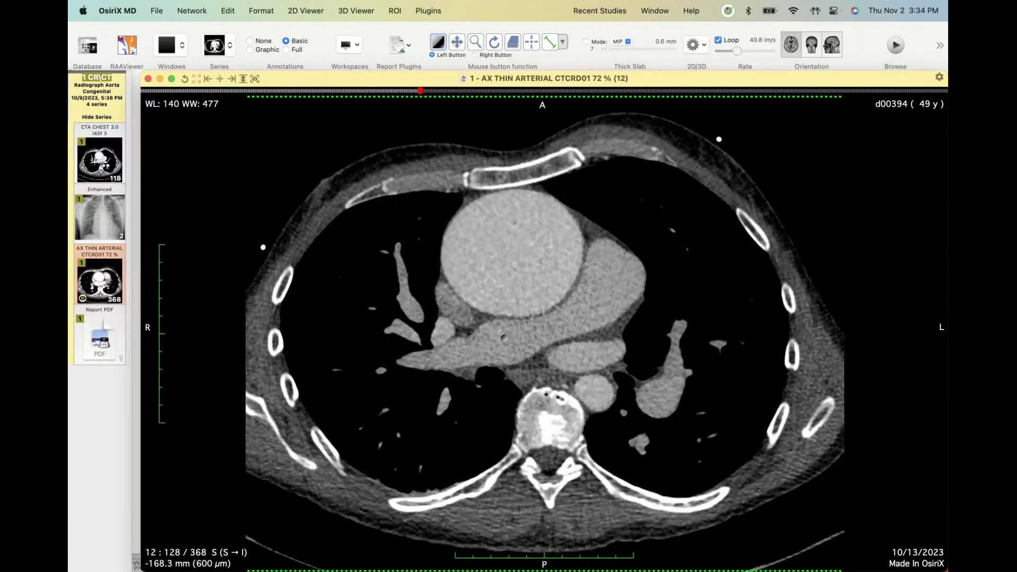
scroll(504, 335, down, 10)
scroll(503, 335, up, 8)
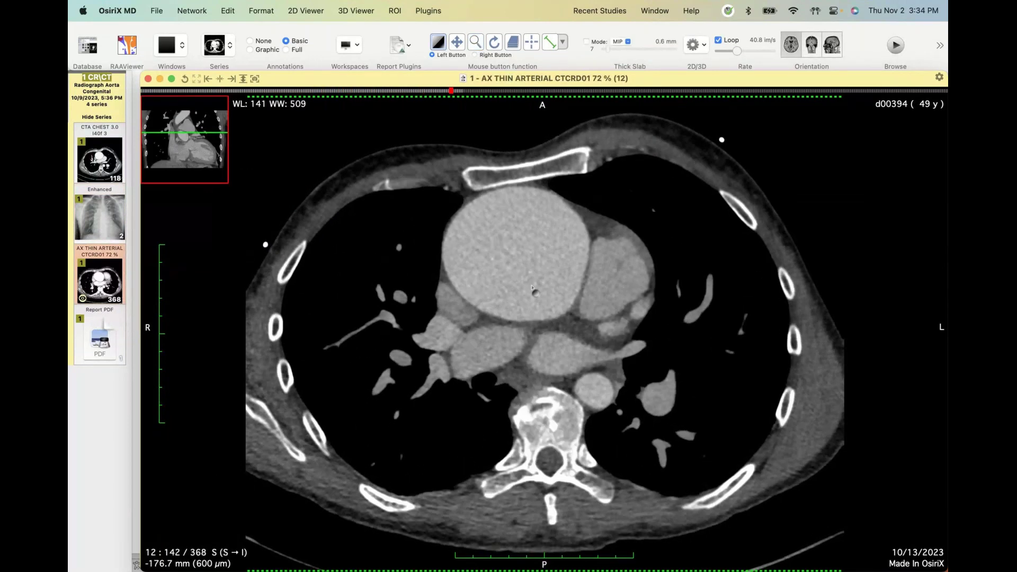
scroll(533, 289, up, 2)
scroll(533, 288, down, 12)
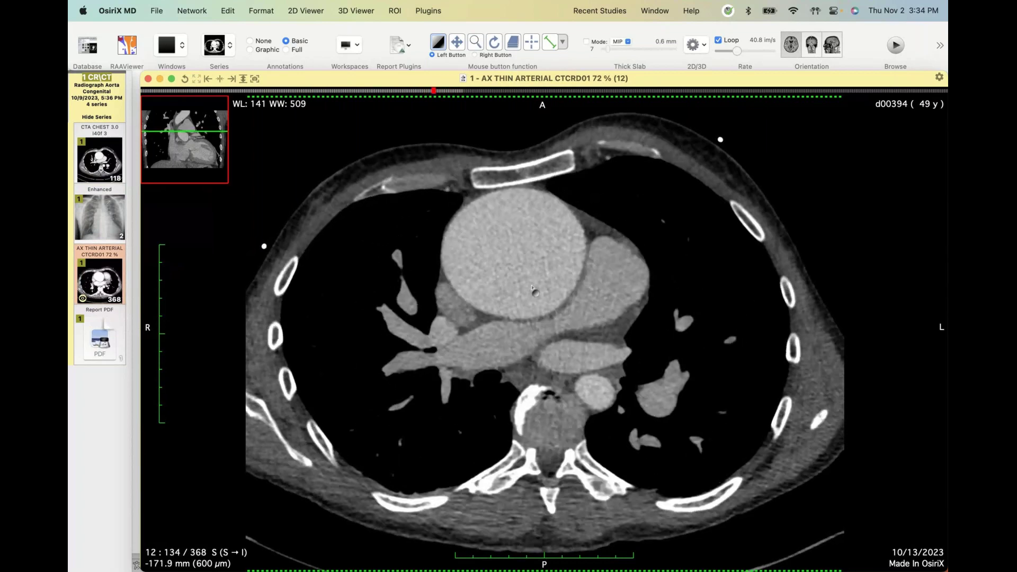
scroll(535, 289, down, 7)
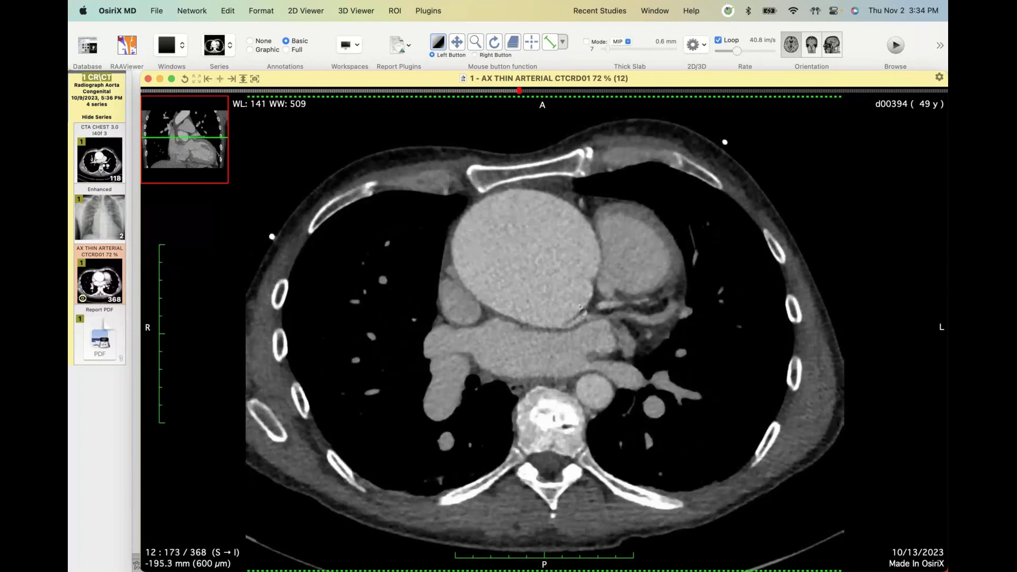
Step: Examine the aortic root, left coronary artery origin and left atrium on the axial slices from about 173 to 207
scroll(546, 289, up, 3)
scroll(554, 392, down, 7)
scroll(555, 392, up, 1)
scroll(555, 392, down, 3)
scroll(554, 392, down, 5)
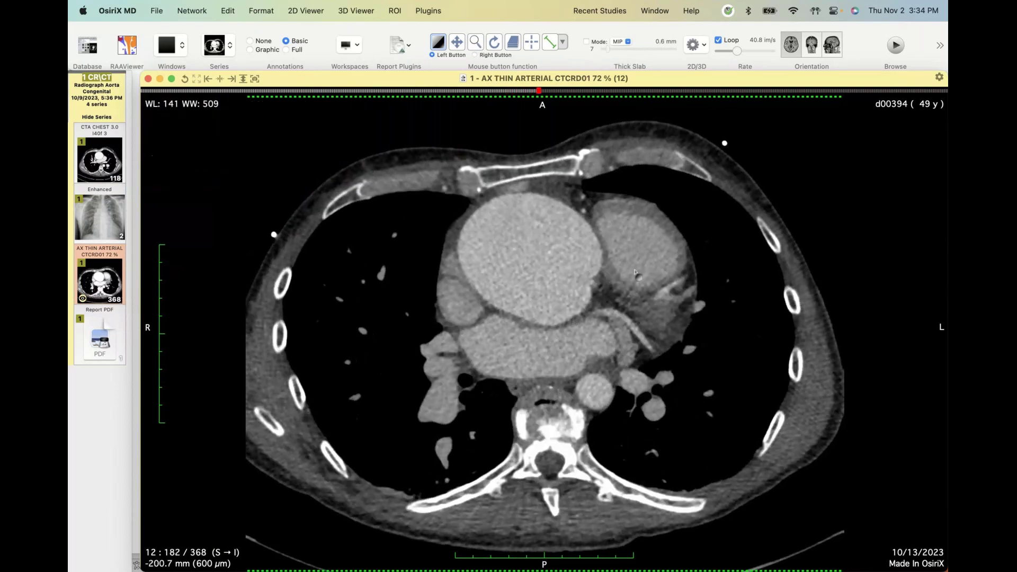
scroll(591, 317, down, 8)
scroll(590, 317, up, 10)
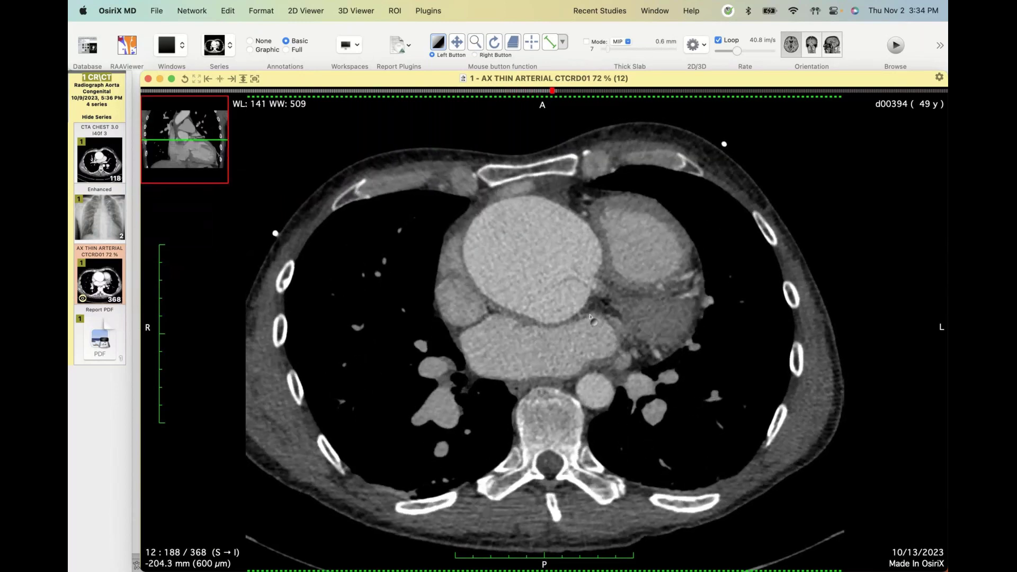
scroll(555, 271, down, 20)
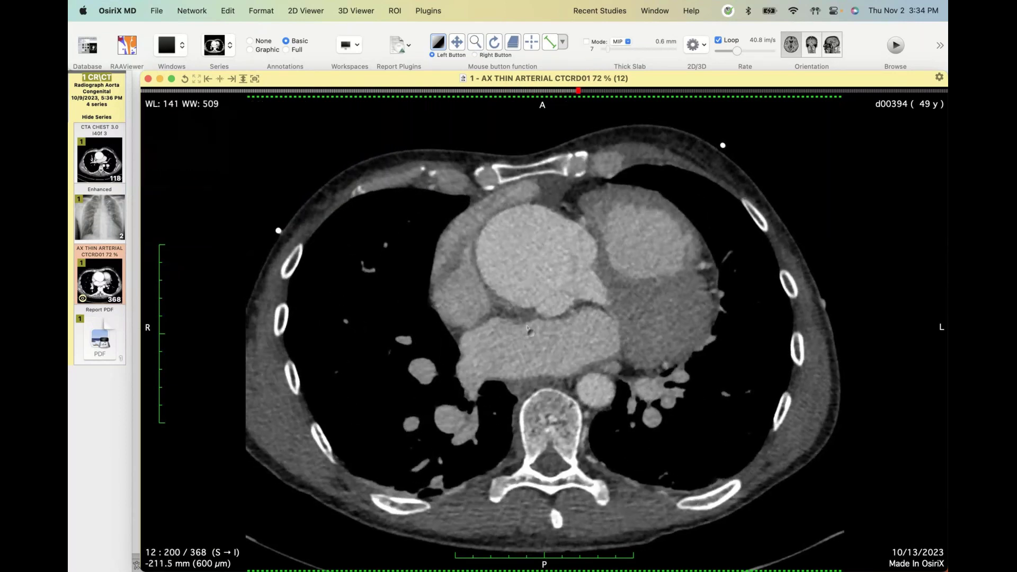
scroll(554, 281, up, 3)
scroll(571, 310, down, 6)
scroll(573, 298, down, 20)
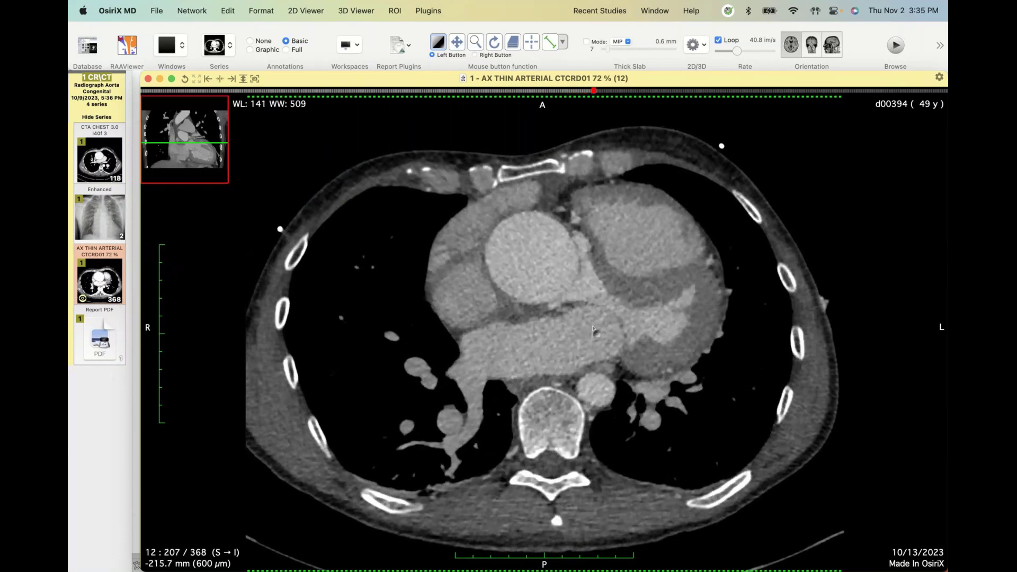
Step: Narrow the CT window to about WL 134, WW 249 and slightly enlarge the image at the level of the heart chambers
drag(591, 348, 577, 329)
key(z)
scroll(576, 327, down, 4)
key(w)
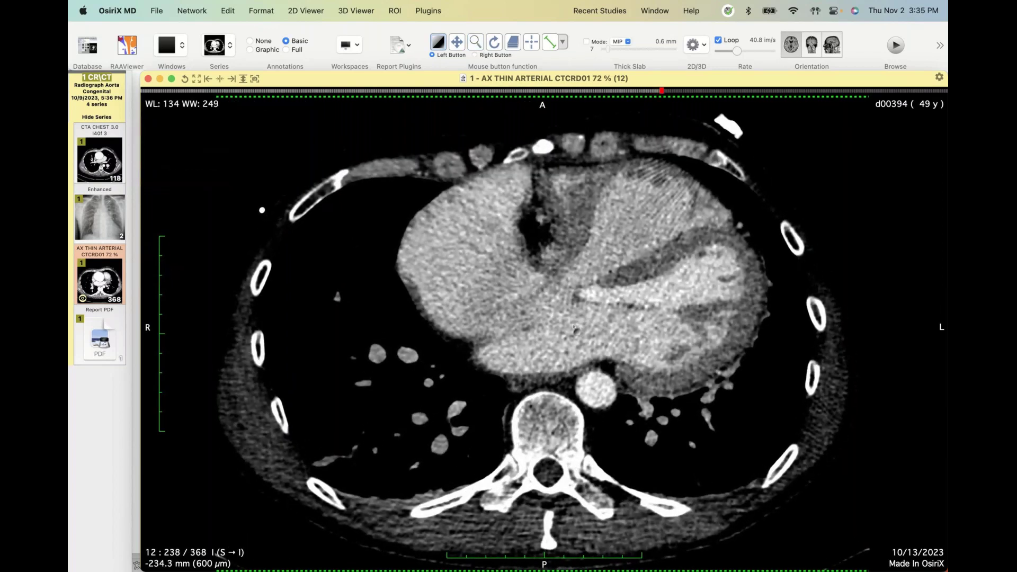
Step: Examine the septa and chambers of the heart back and forth across the axial slices around 238 to 246
scroll(572, 324, down, 3)
scroll(567, 315, up, 4)
scroll(557, 300, down, 5)
scroll(557, 299, down, 4)
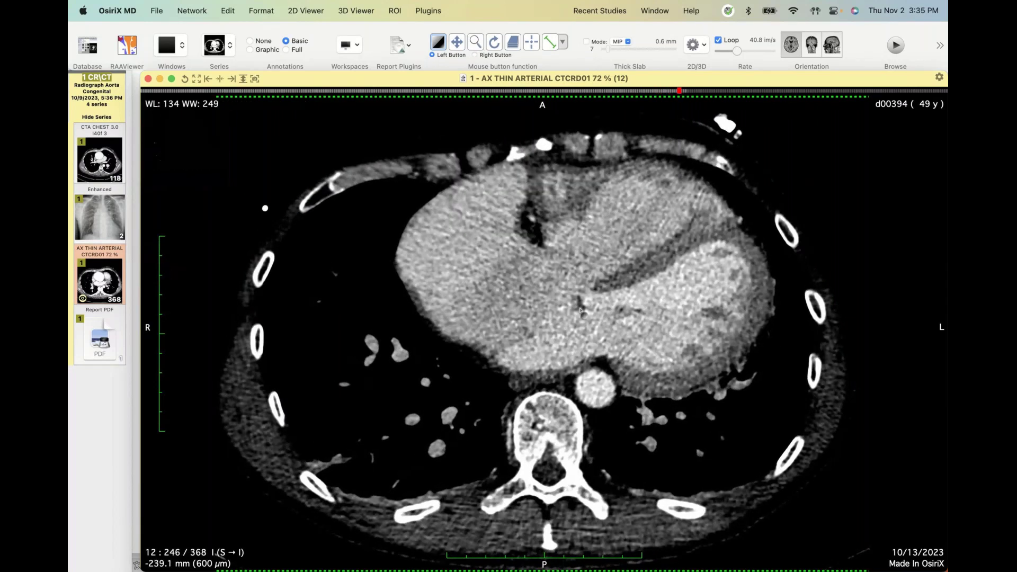
scroll(580, 312, up, 5)
scroll(583, 316, down, 11)
scroll(583, 317, down, 4)
scroll(583, 317, up, 20)
scroll(584, 316, down, 20)
scroll(583, 315, up, 20)
Step: Narrow the window to about WL 143, WW 194 and re-examine the cardiac septa between slices 235 and 257
drag(581, 314, 565, 309)
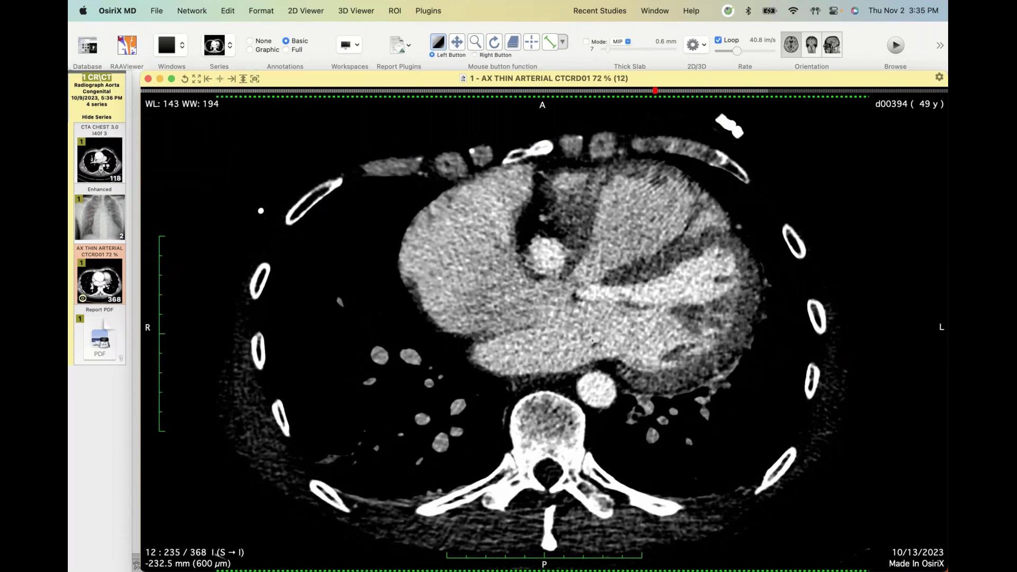
scroll(591, 339, down, 4)
scroll(562, 312, down, 10)
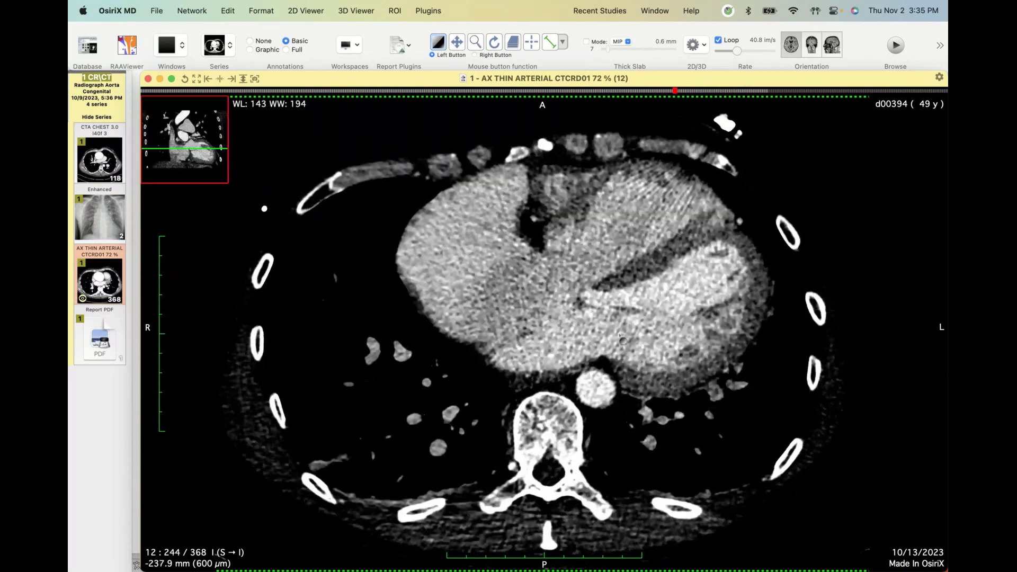
scroll(589, 321, down, 4)
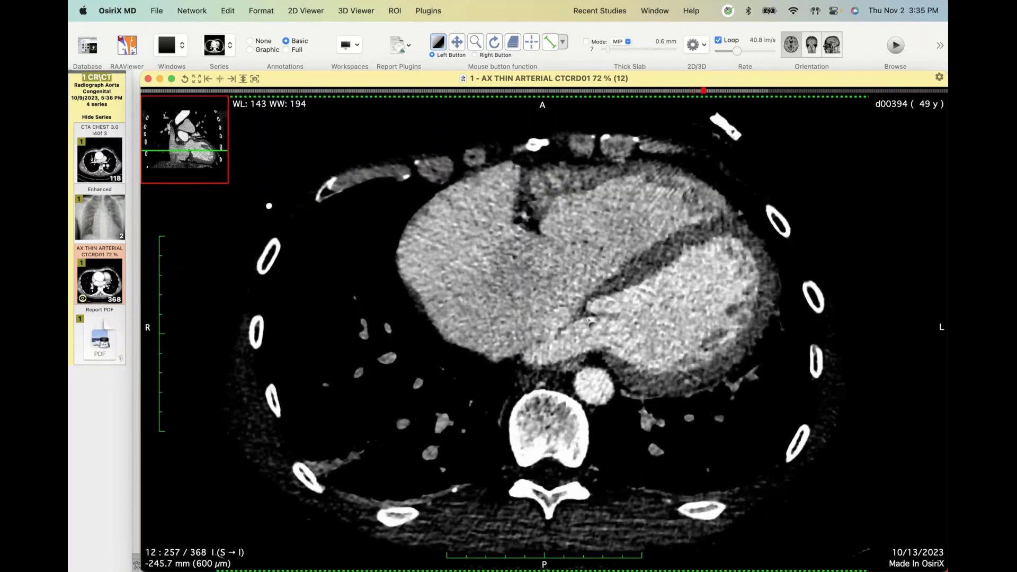
scroll(578, 294, up, 5)
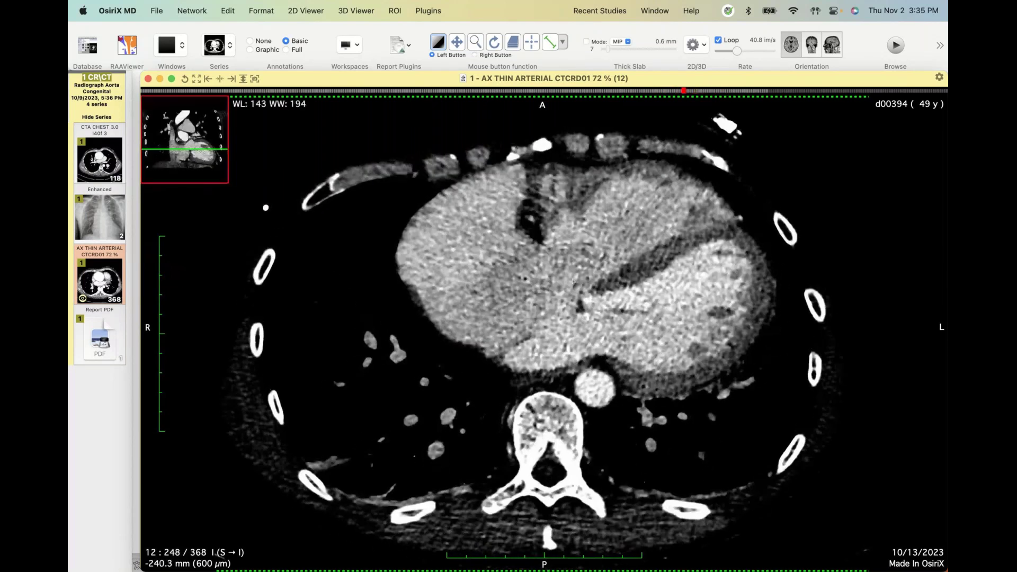
scroll(602, 338, up, 5)
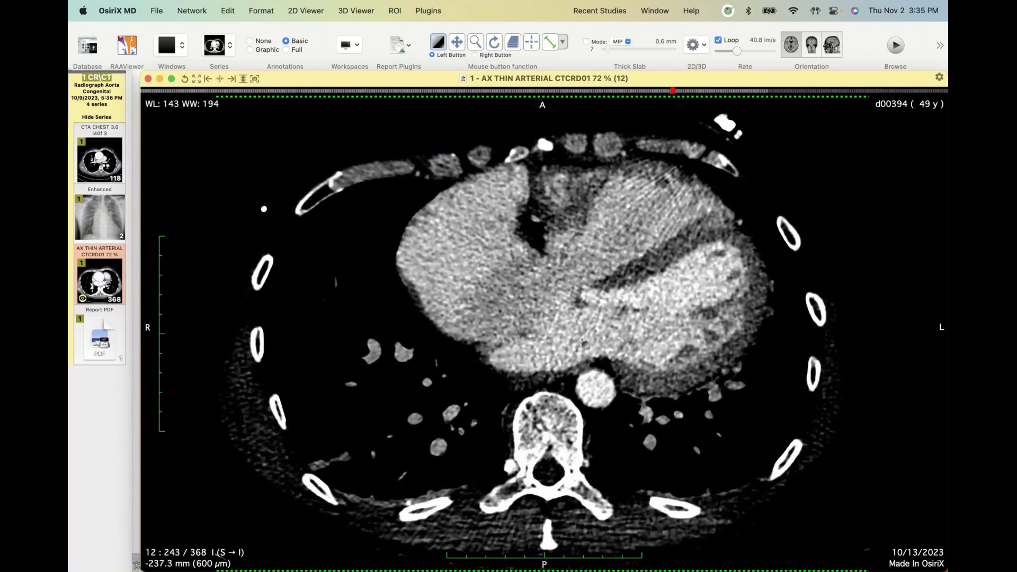
scroll(577, 332, up, 1)
scroll(572, 330, down, 3)
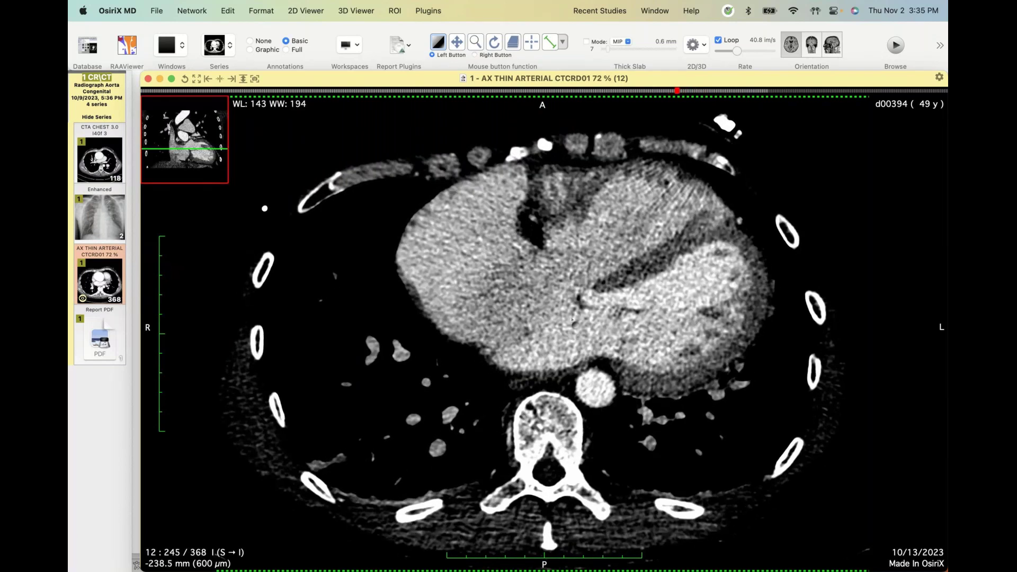
Step: Set the window to about WL 147, WW 157 and review the heart upward to the ascending aorta near slice 163
drag(575, 326, 577, 354)
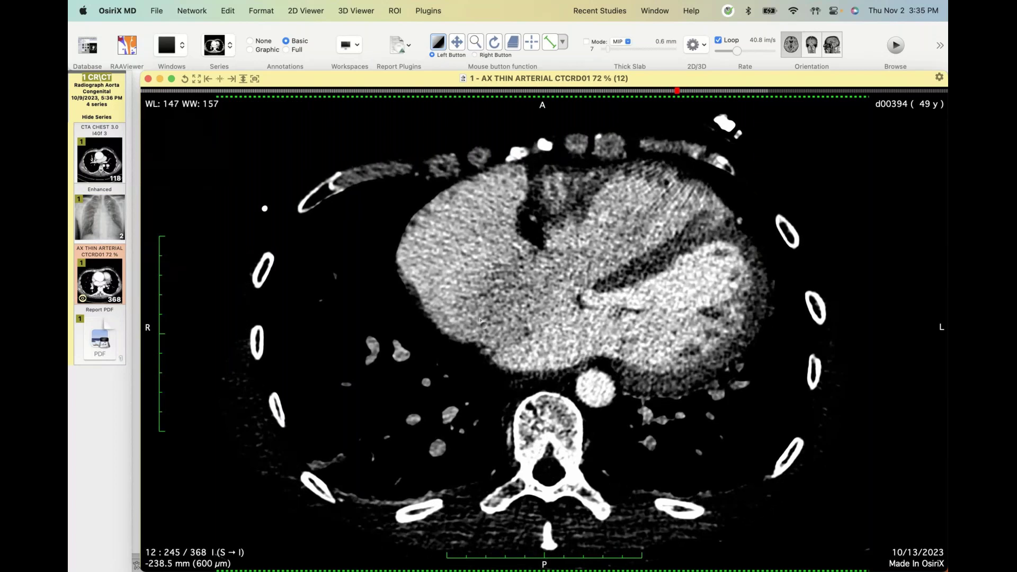
scroll(480, 320, up, 5)
scroll(480, 320, up, 9)
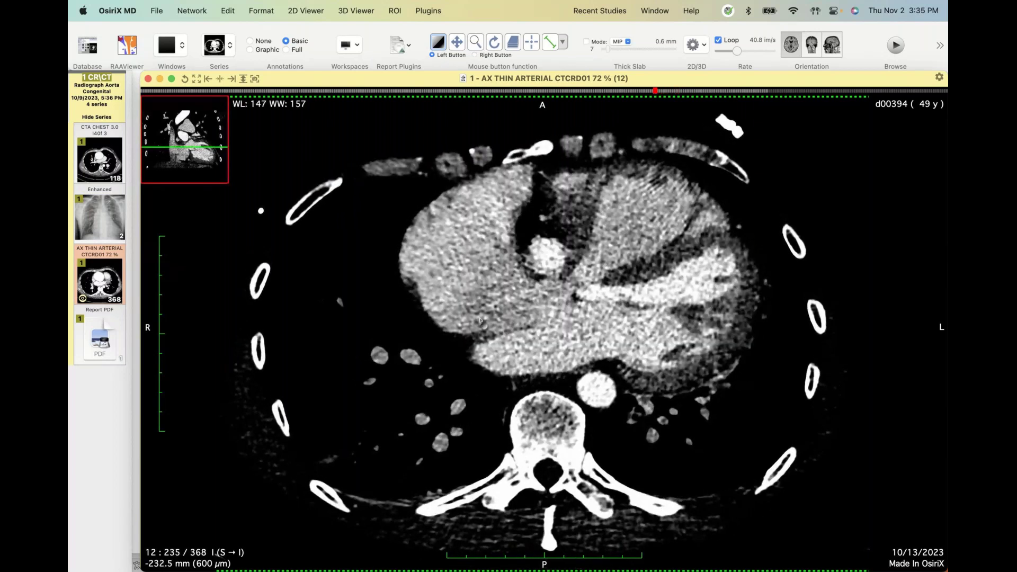
scroll(480, 320, up, 1)
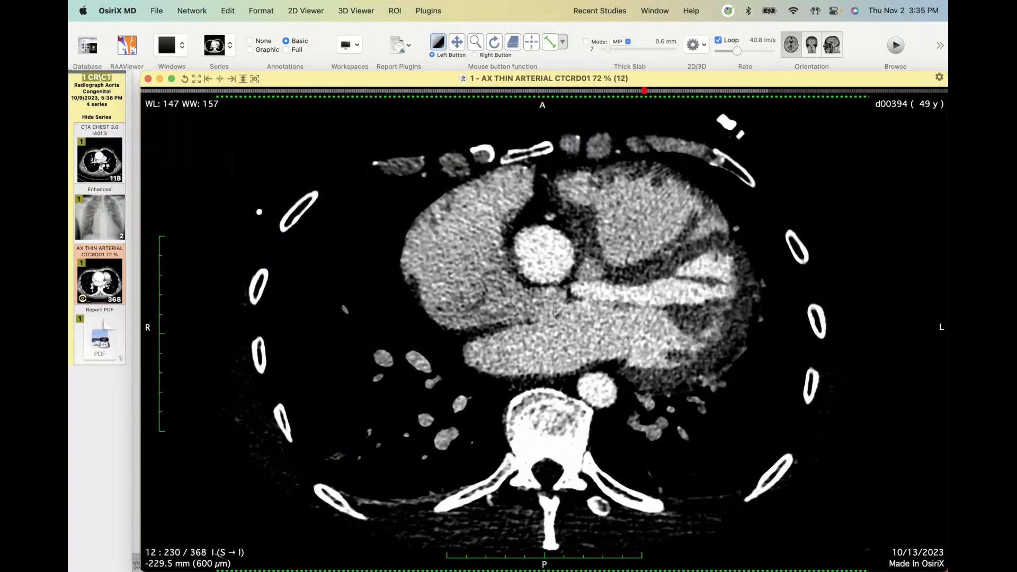
scroll(555, 312, up, 20)
scroll(555, 311, up, 20)
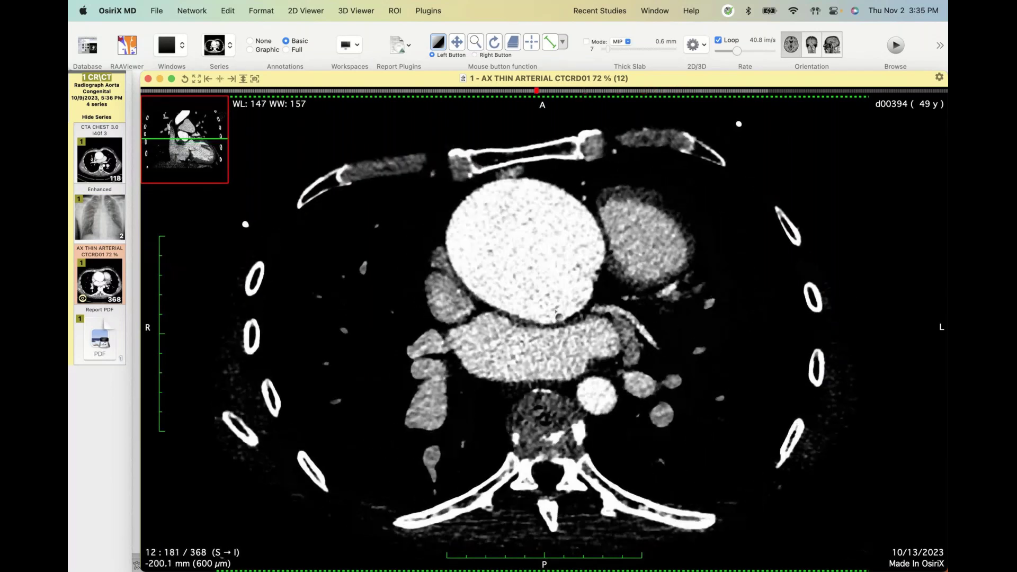
scroll(560, 334, up, 4)
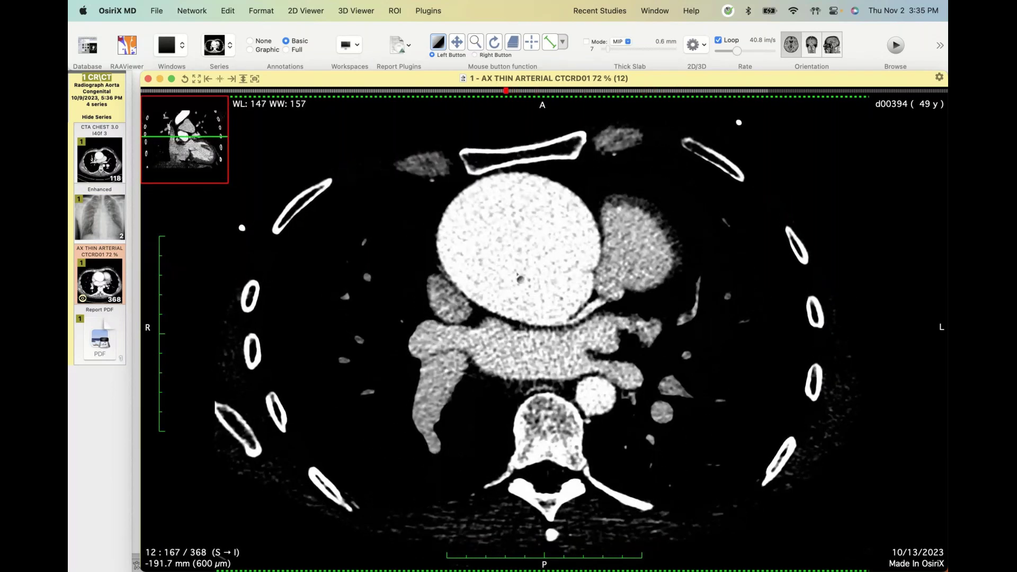
scroll(420, 243, up, 4)
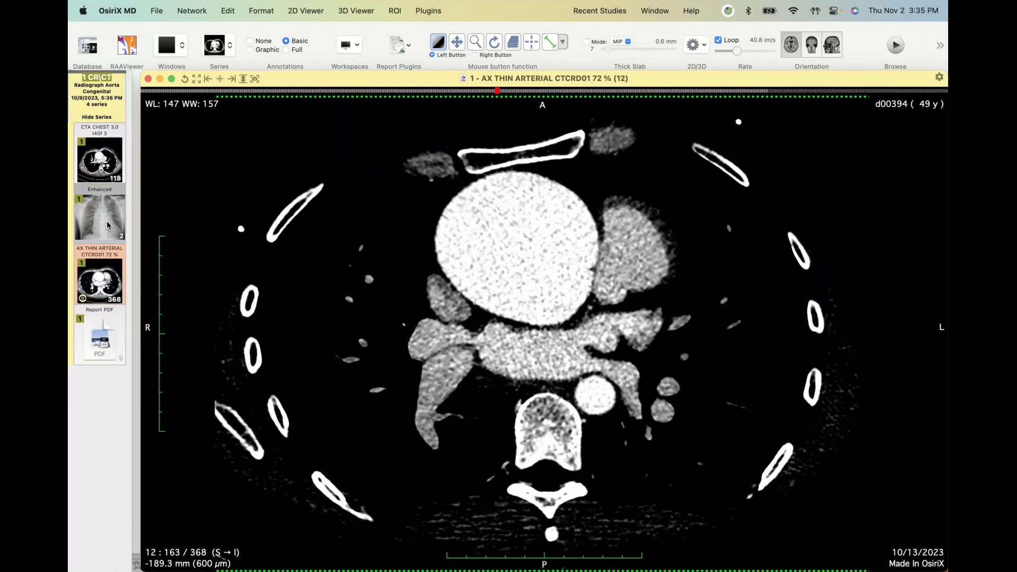
Step: View the Enhanced chest radiograph of this study and close the viewer
click(106, 221)
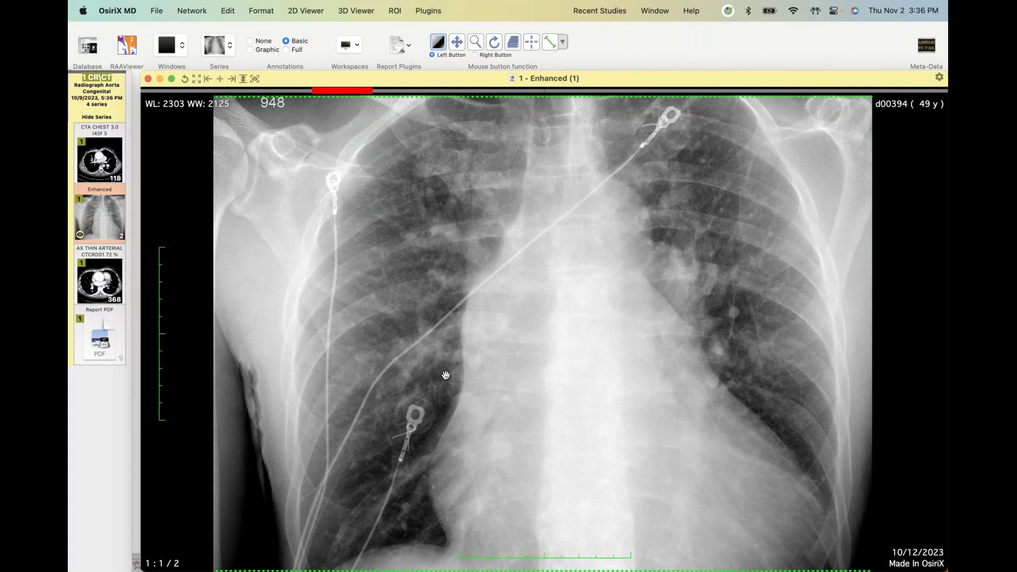
key(super+w)
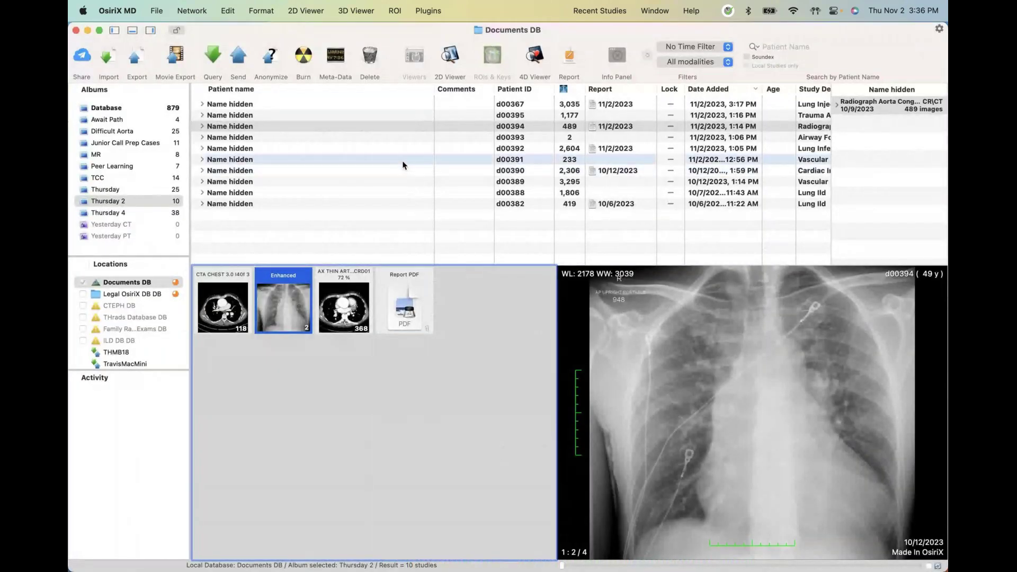
Step: Open the PA radiograph of the Airway Foreign Body study and enlarge it around the lungs and heart
click(399, 137)
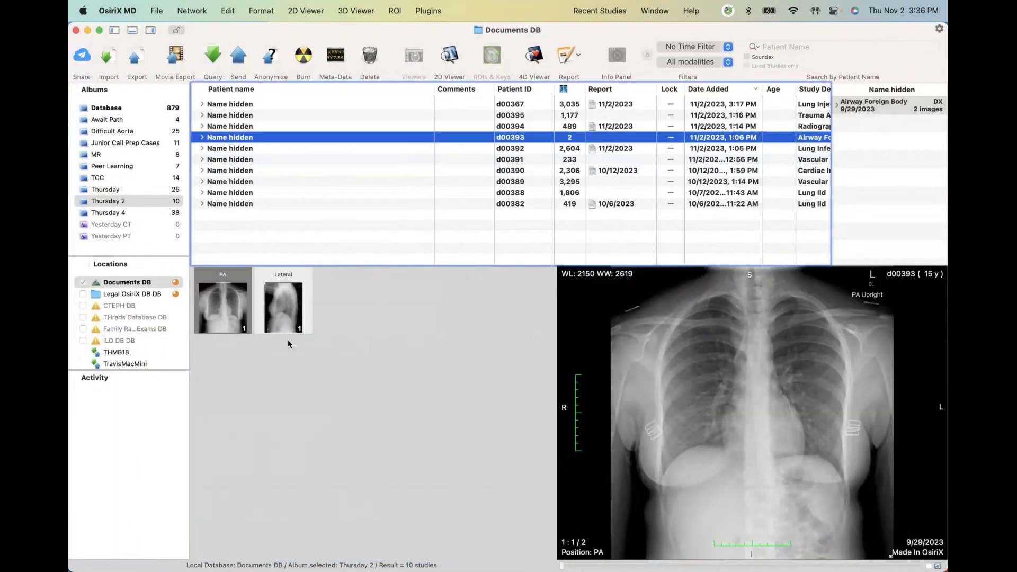
double_click(243, 312)
key(z)
drag(517, 398, 481, 432)
key(m)
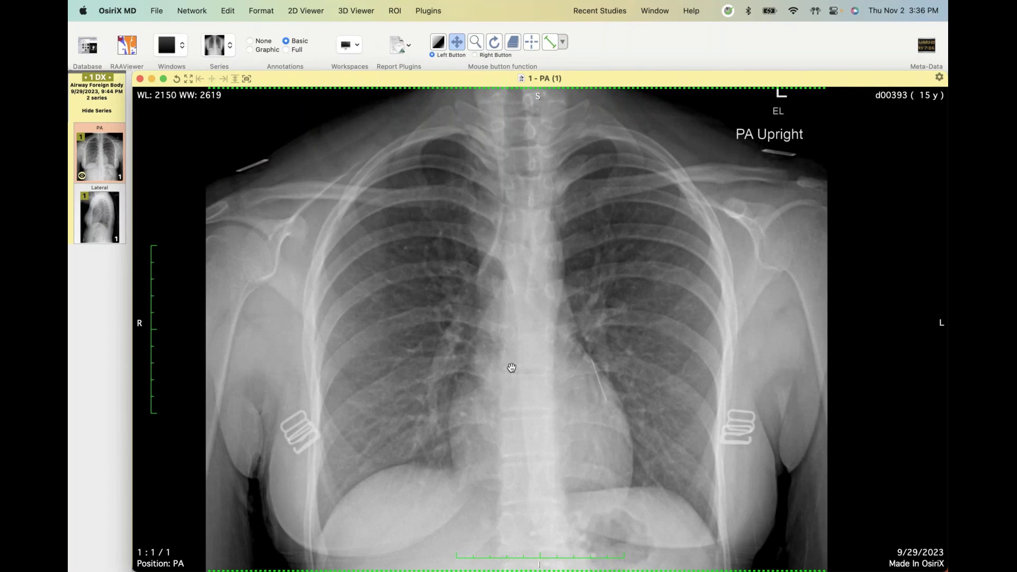
key(z)
drag(525, 369, 364, 254)
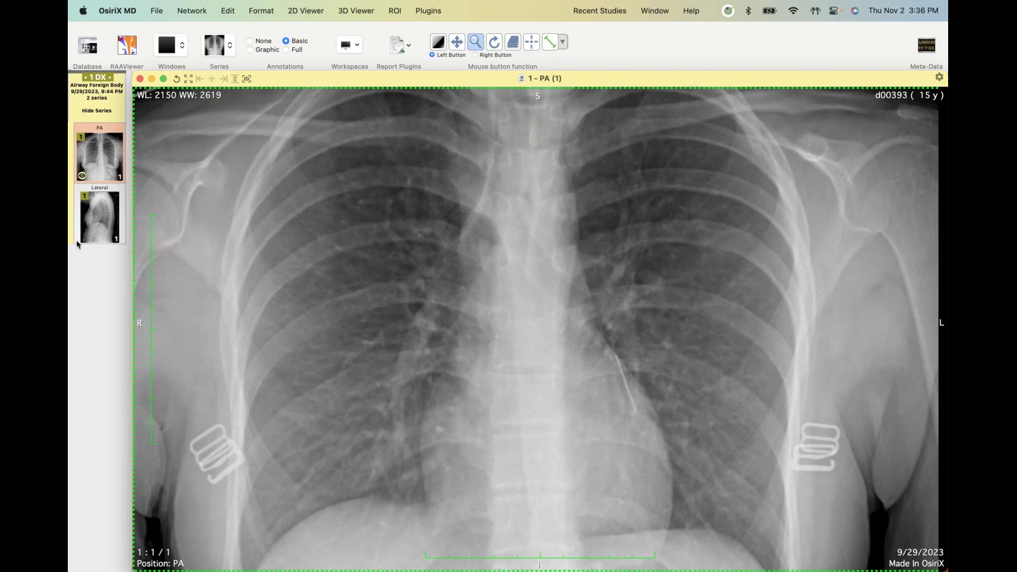
Step: Display the lateral radiograph, enlarged and centred on the thin linear foreign body
click(102, 220)
drag(560, 350, 566, 239)
mouse_move(567, 284)
mouse_down()
mouse_move(567, 249)
mouse_move(568, 313)
mouse_move(554, 287)
mouse_up()
key(m)
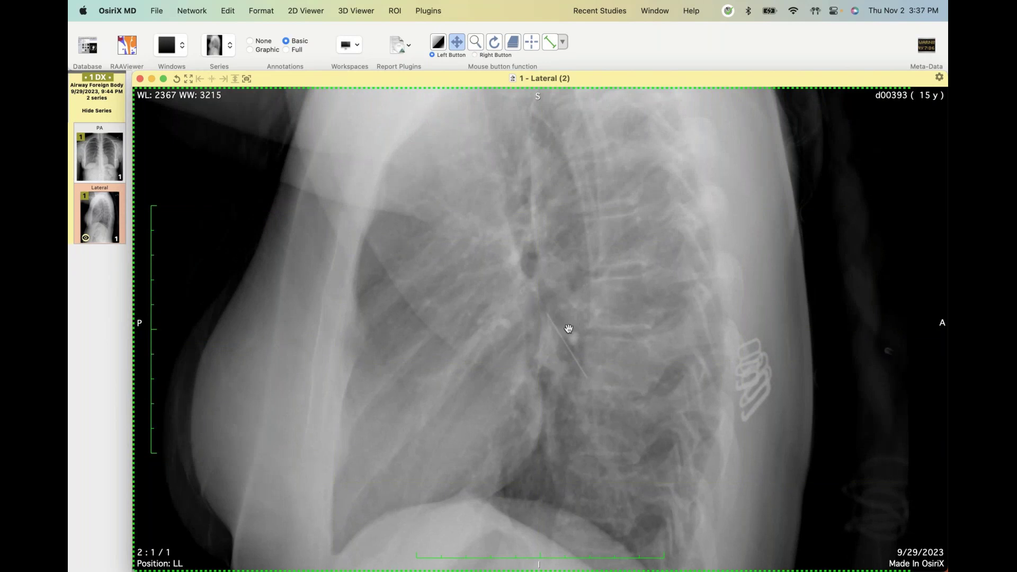
Step: Return to the PA radiograph and show the lateral radiograph beside it for comparison
click(99, 161)
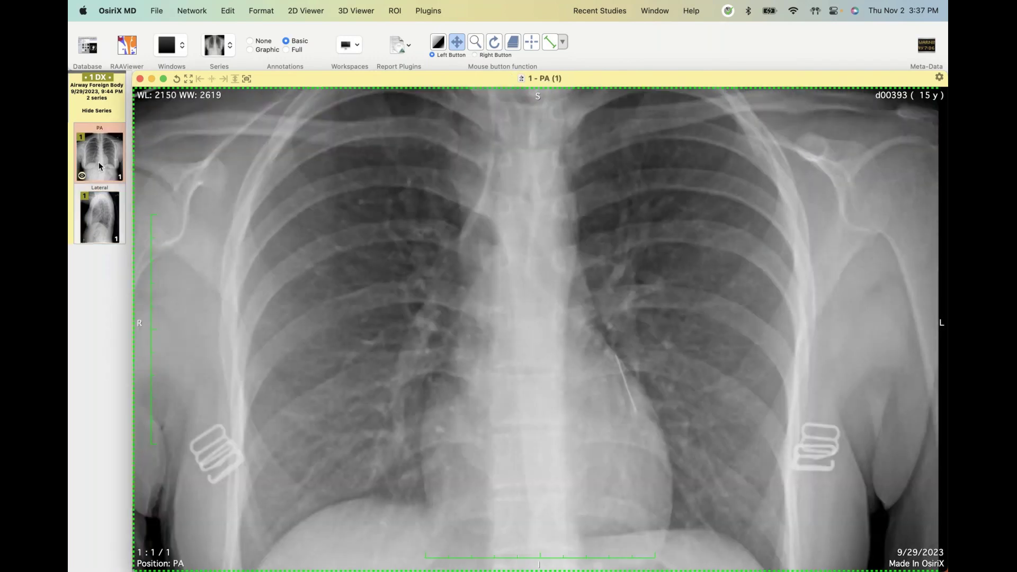
drag(100, 214, 716, 375)
scroll(717, 375, up, 5)
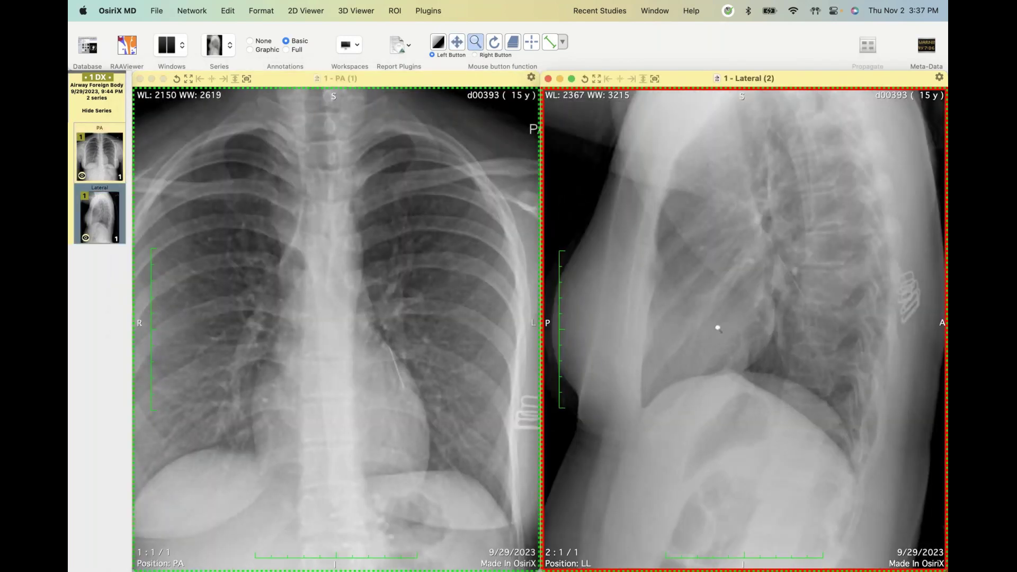
Step: Enlarge and reposition the PA and lateral radiographs so both focus closely on the linear foreign body
drag(716, 384, 699, 411)
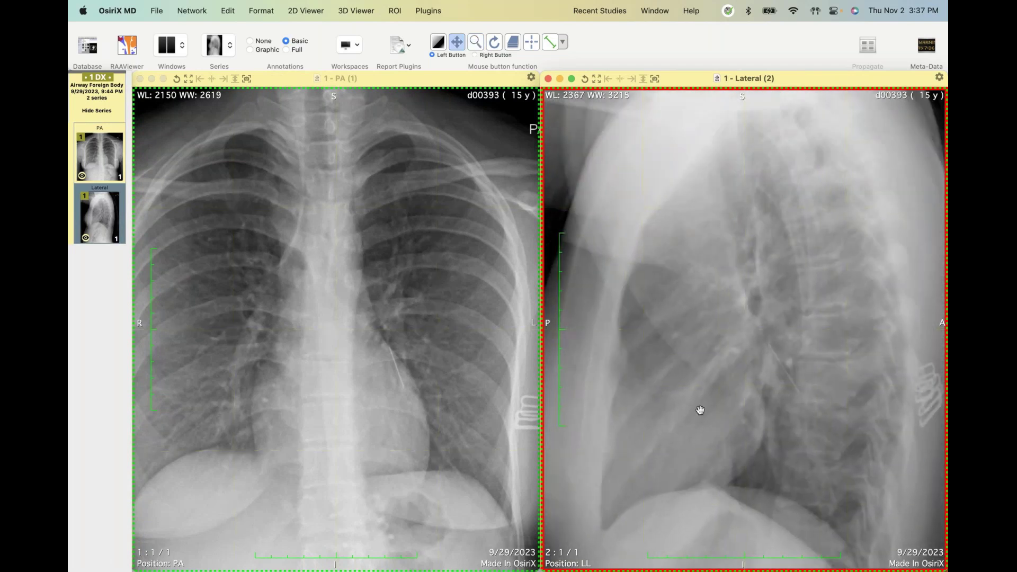
drag(416, 405, 431, 281)
drag(641, 395, 910, 423)
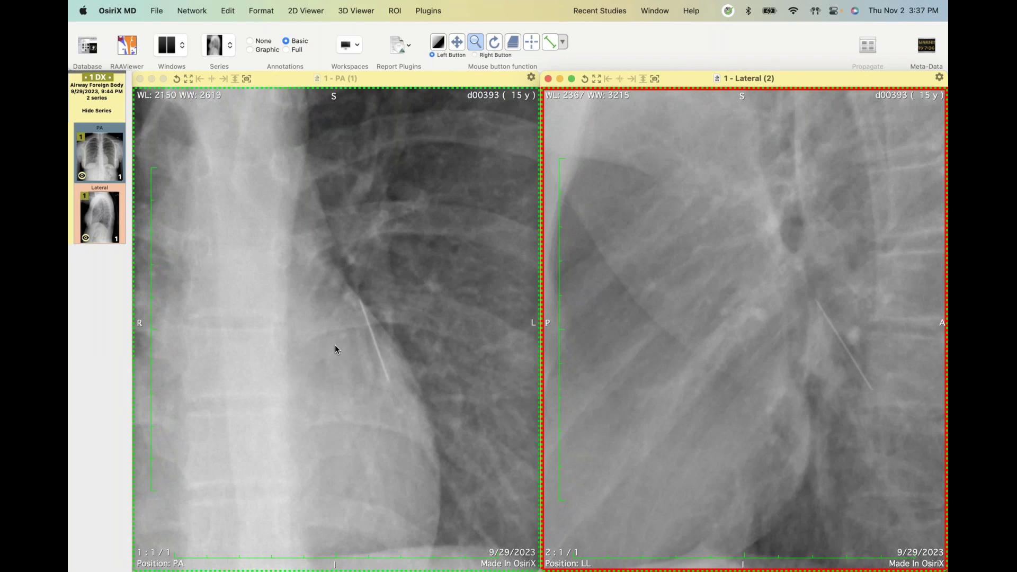
Step: Slightly reduce the magnification of both radiographs while keeping the linear foreign body in view
click(352, 351)
drag(352, 352, 386, 364)
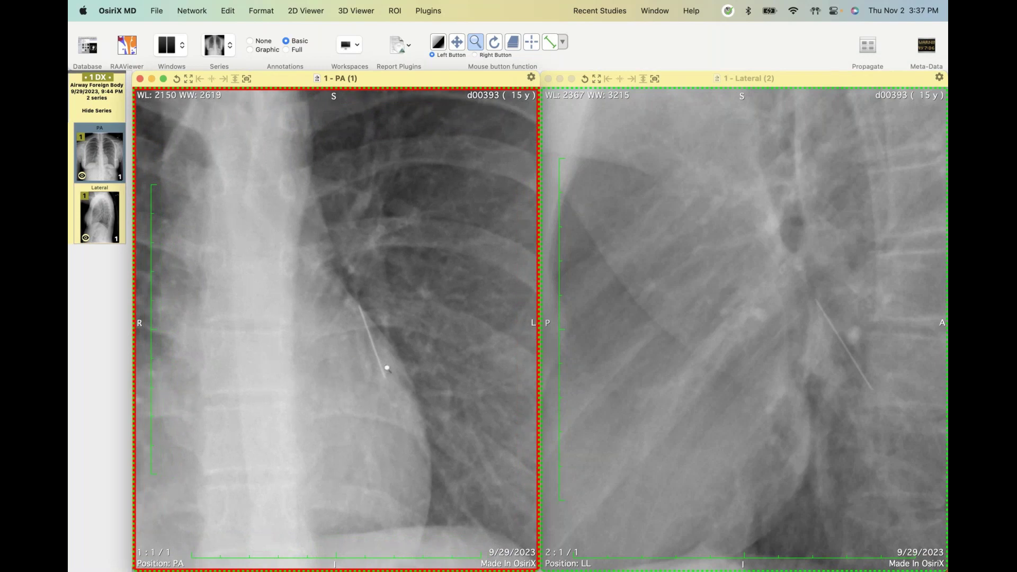
click(704, 393)
drag(704, 393, 701, 412)
click(413, 386)
drag(413, 386, 413, 407)
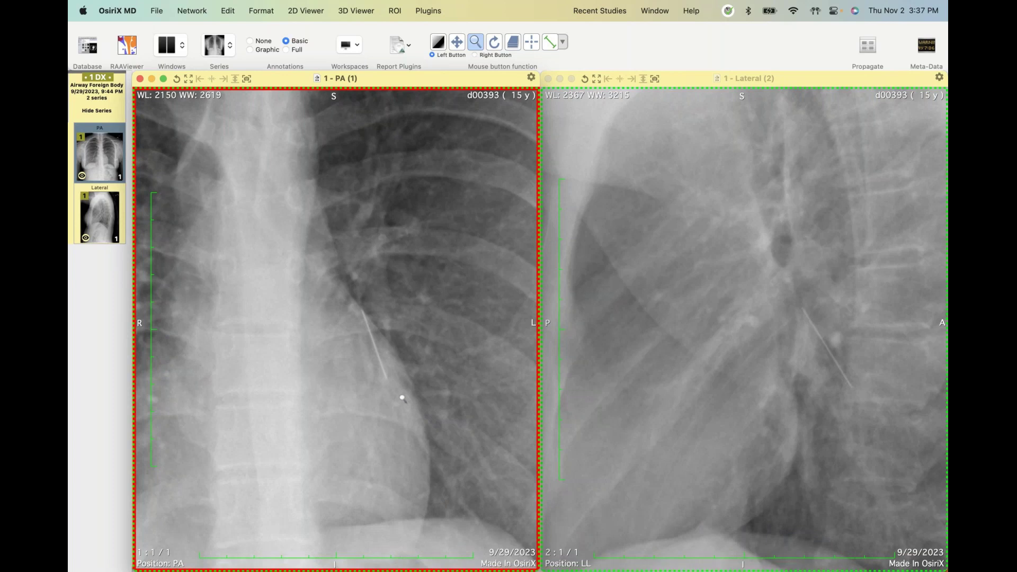
Step: Switch to the PACS viewer and compare the frontal and lateral chest radiographs around the left lower chest air-fluid level
key(super+Tab)
key(super+Tab)
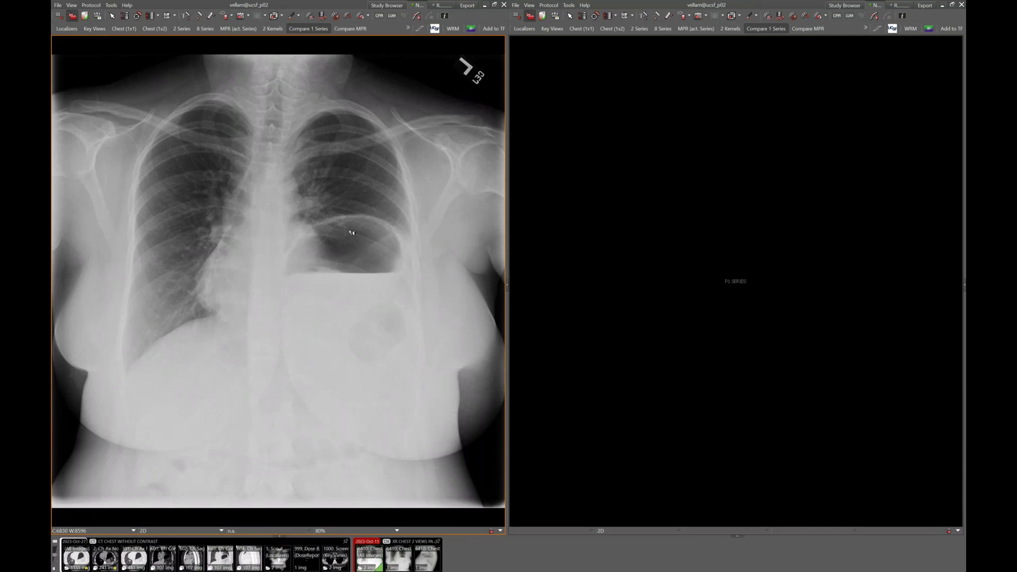
scroll(363, 241, down, 1)
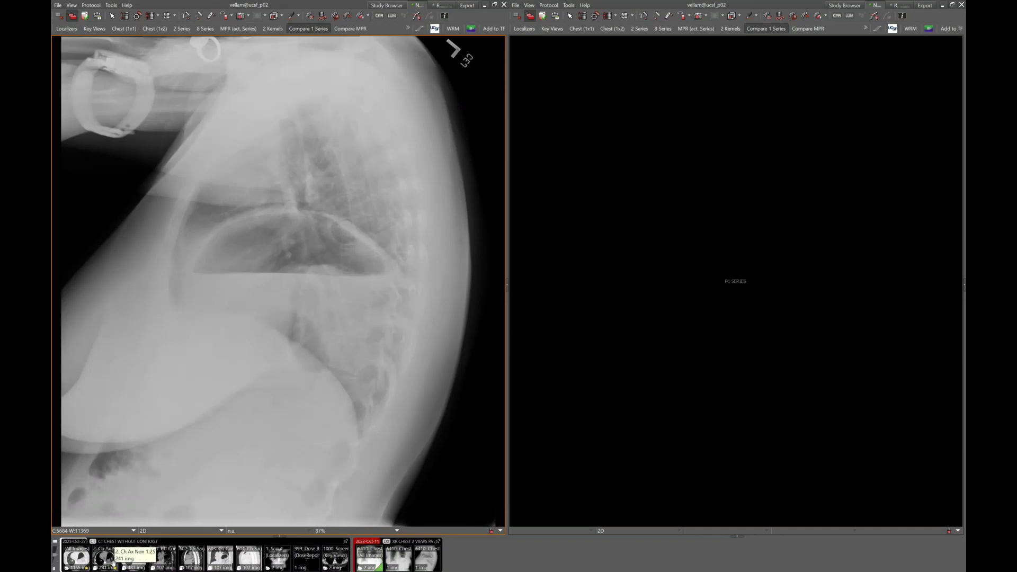
scroll(208, 356, up, 1)
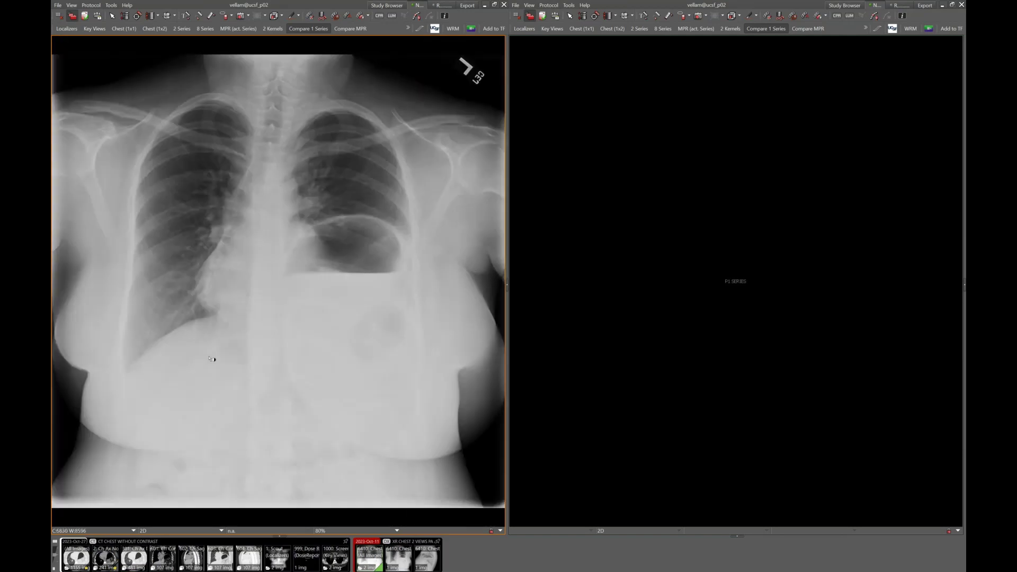
Step: Load the axial non-contrast chest CT and follow it from the neck down to the stomach in the left lower chest
drag(106, 560, 248, 252)
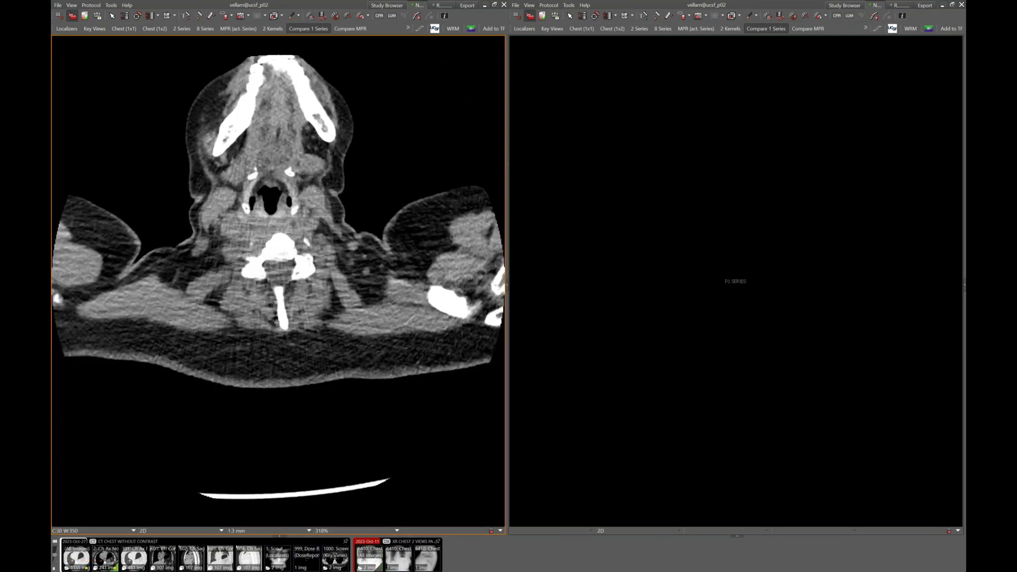
scroll(276, 322, down, 15)
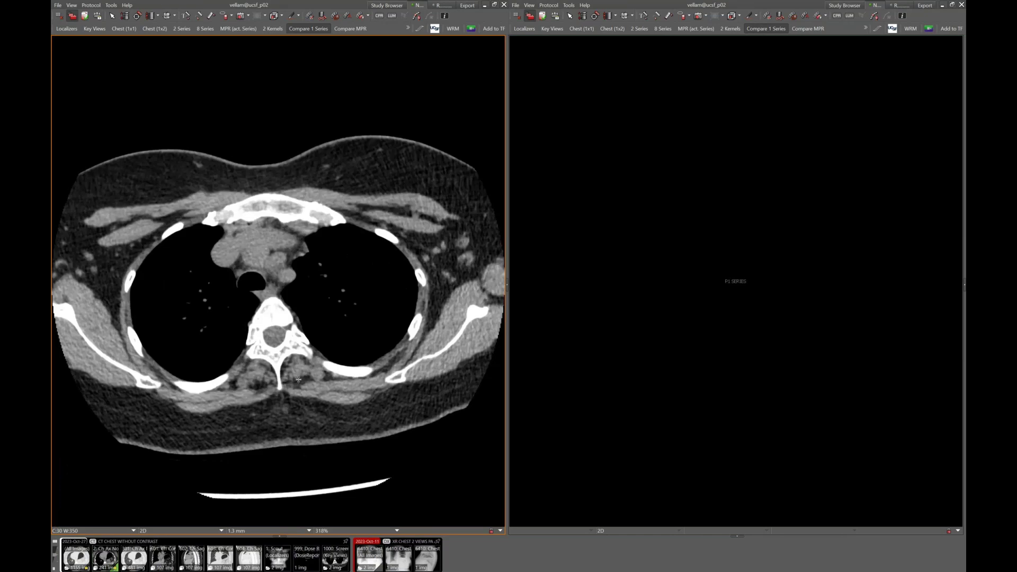
scroll(303, 401, down, 8)
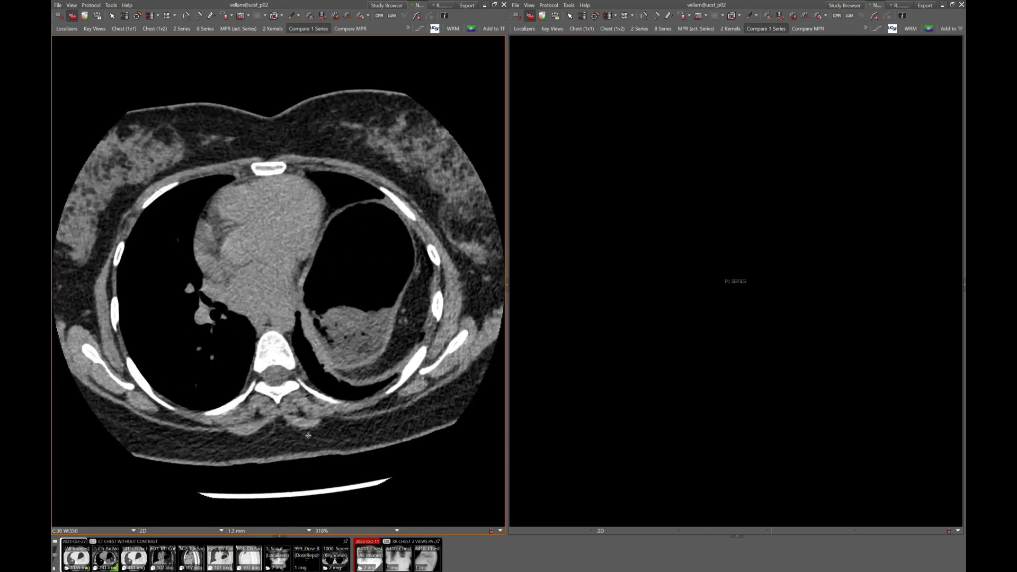
scroll(308, 435, up, 8)
scroll(310, 338, down, 12)
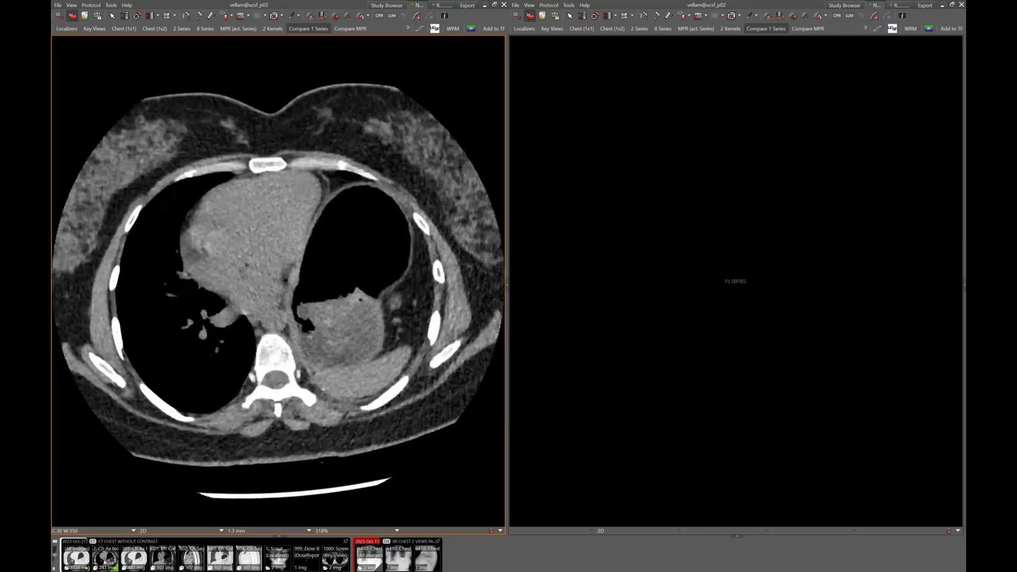
Step: Examine the axial slices around the stomach, bowel and spleen below the left hemidiaphragm, continuing down to the left kidney
scroll(310, 338, down, 8)
scroll(268, 321, down, 2)
scroll(269, 321, up, 4)
scroll(272, 327, up, 2)
scroll(272, 327, up, 6)
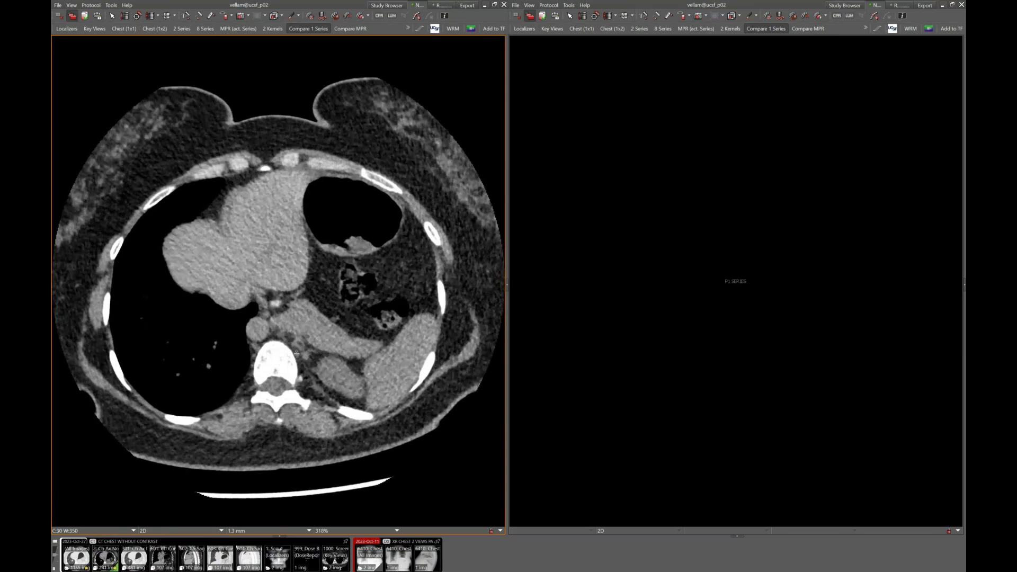
scroll(296, 354, down, 10)
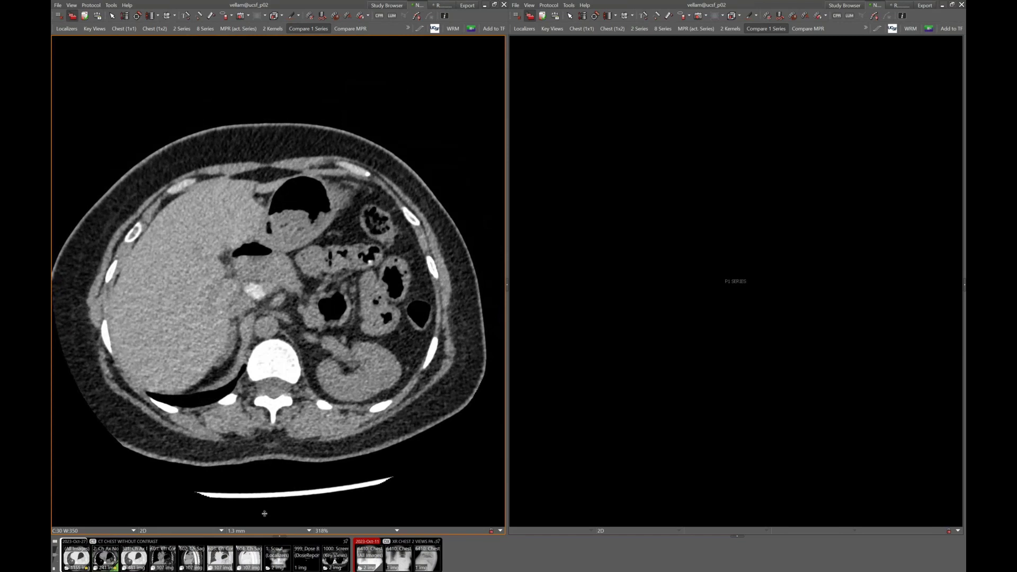
Step: Load the coronal CT series and examine the stomach and left hemidiaphragm through to the spine
drag(161, 557, 230, 254)
scroll(244, 289, down, 10)
scroll(261, 329, down, 15)
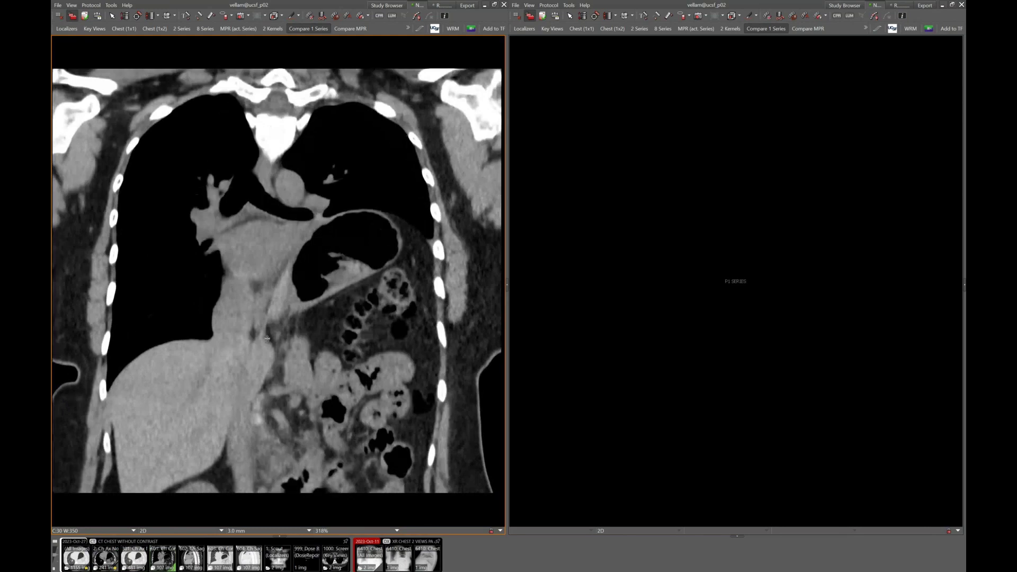
scroll(290, 409, down, 2)
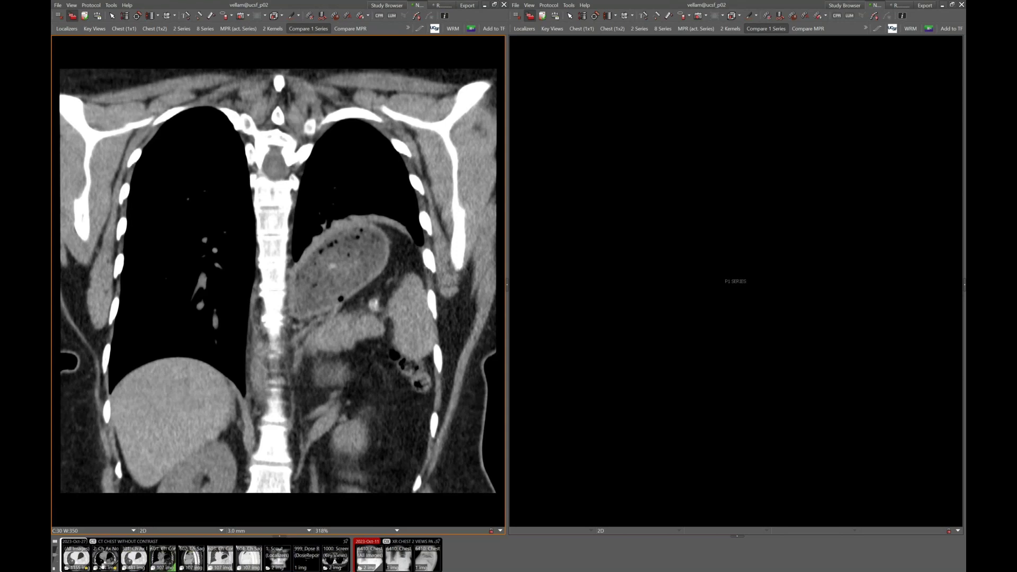
Step: Reload the axial chest CT series and go down to the calcified lesion beside the aortic arch
drag(108, 553, 291, 287)
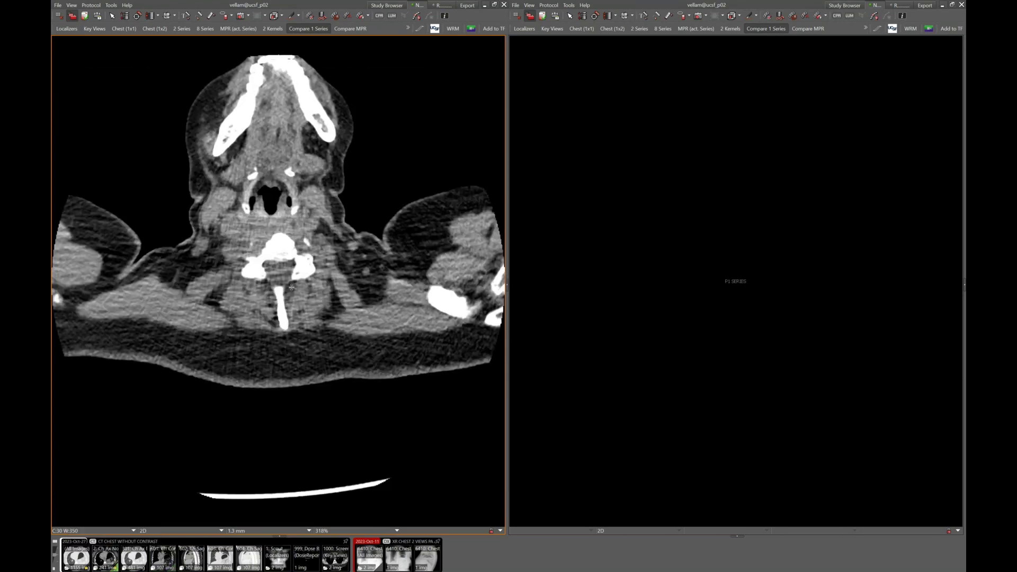
scroll(329, 232, down, 15)
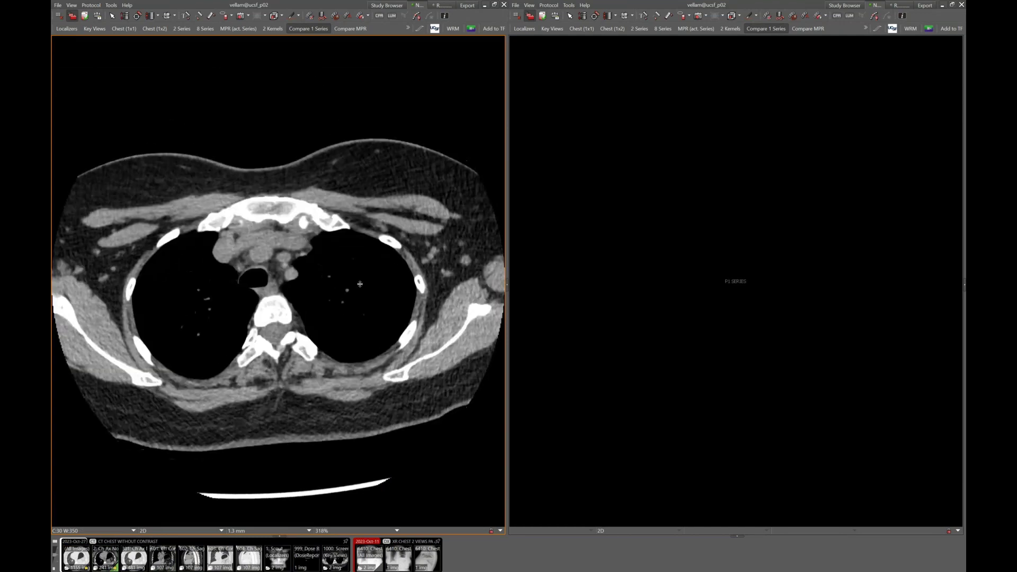
scroll(361, 267, down, 4)
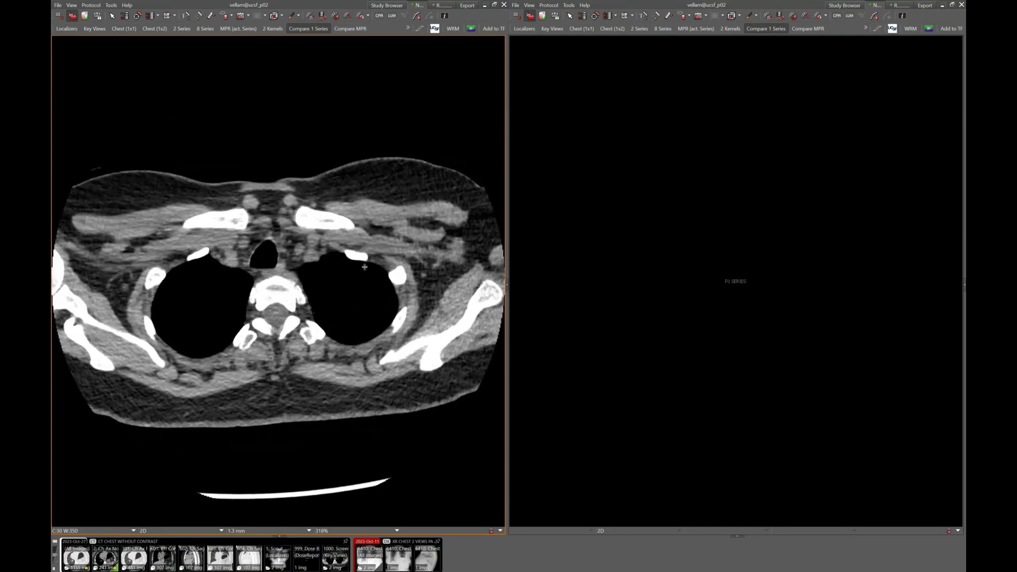
scroll(364, 267, down, 1)
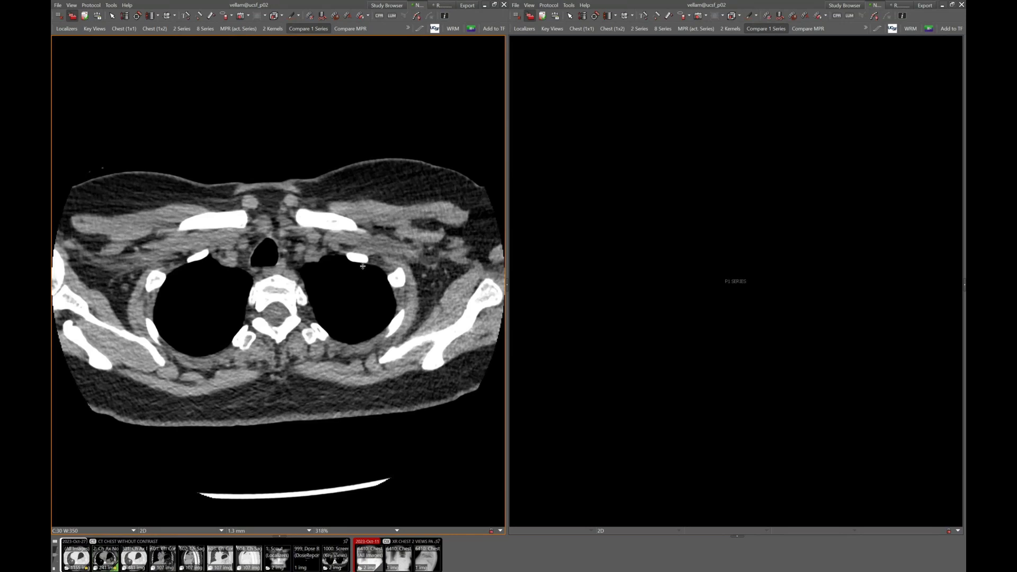
scroll(366, 273, down, 20)
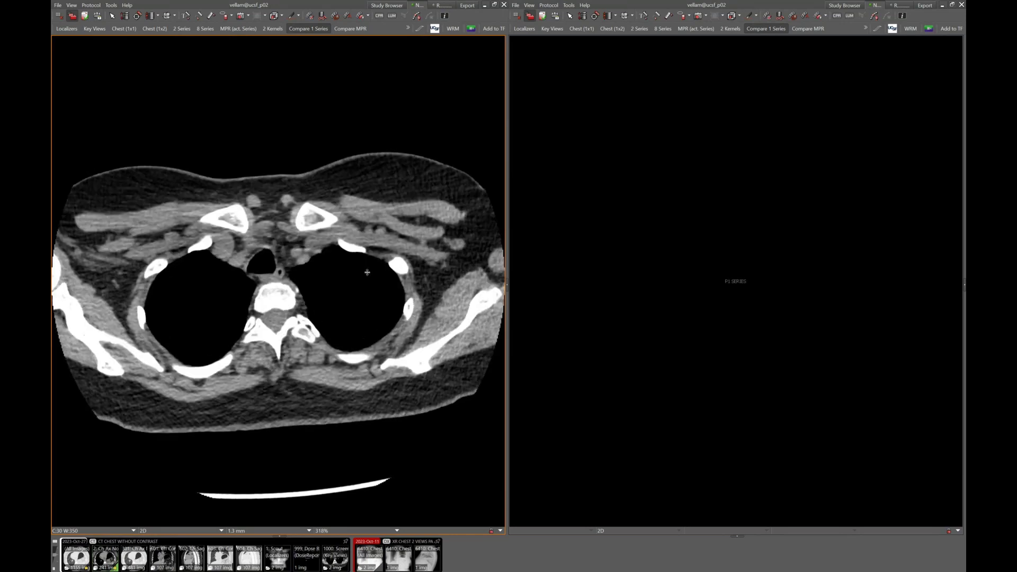
scroll(372, 289, down, 8)
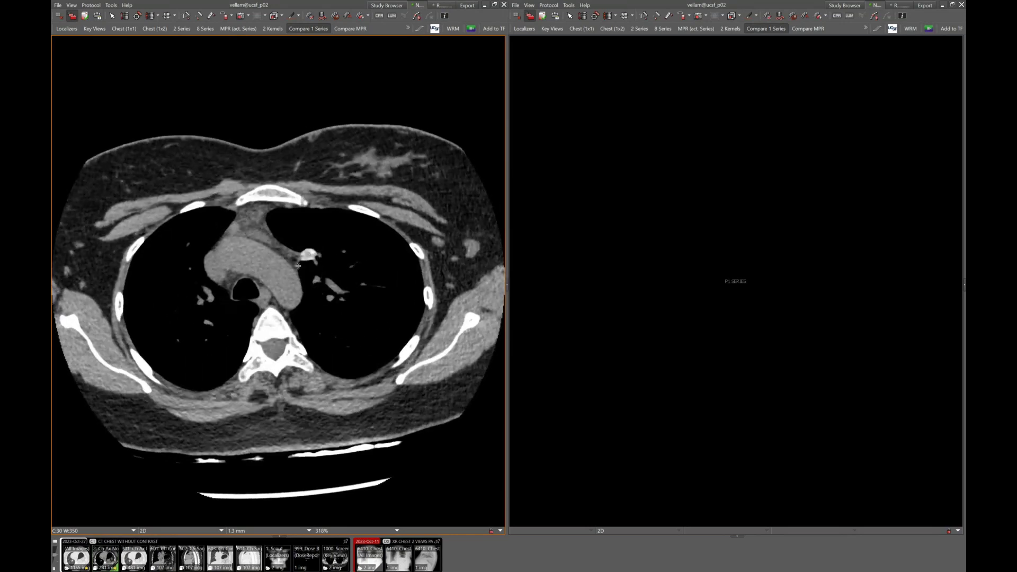
scroll(302, 261, down, 3)
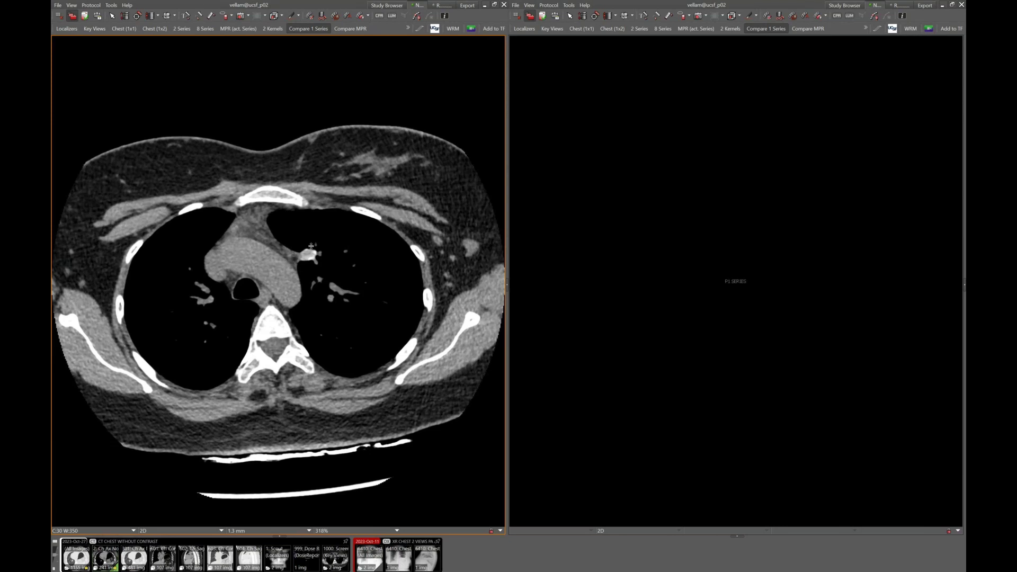
Step: Examine the slices above and below the calcified lesion beside the aortic arch, down to the left hilum
scroll(307, 226, down, 5)
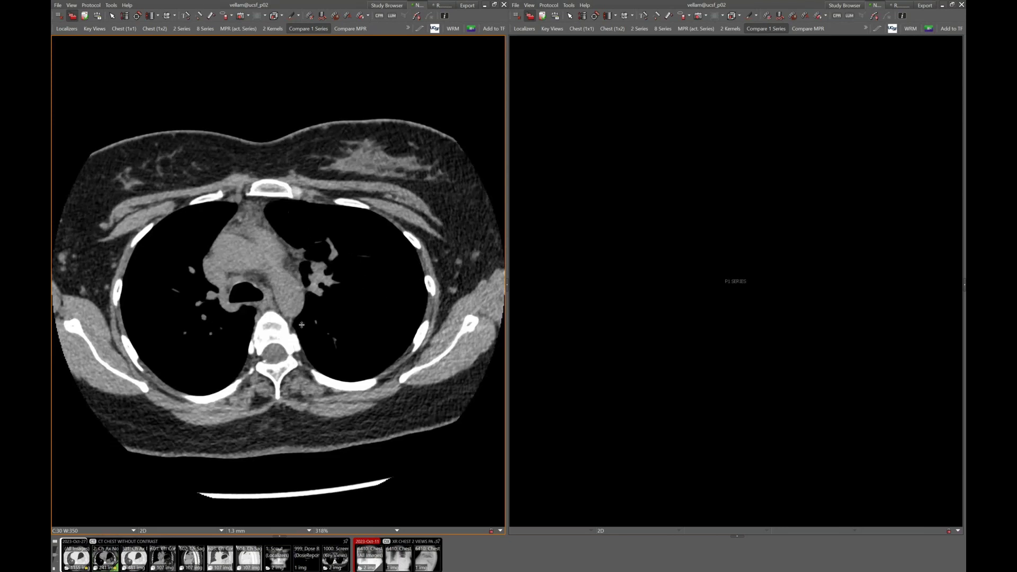
scroll(301, 324, up, 8)
scroll(339, 291, up, 2)
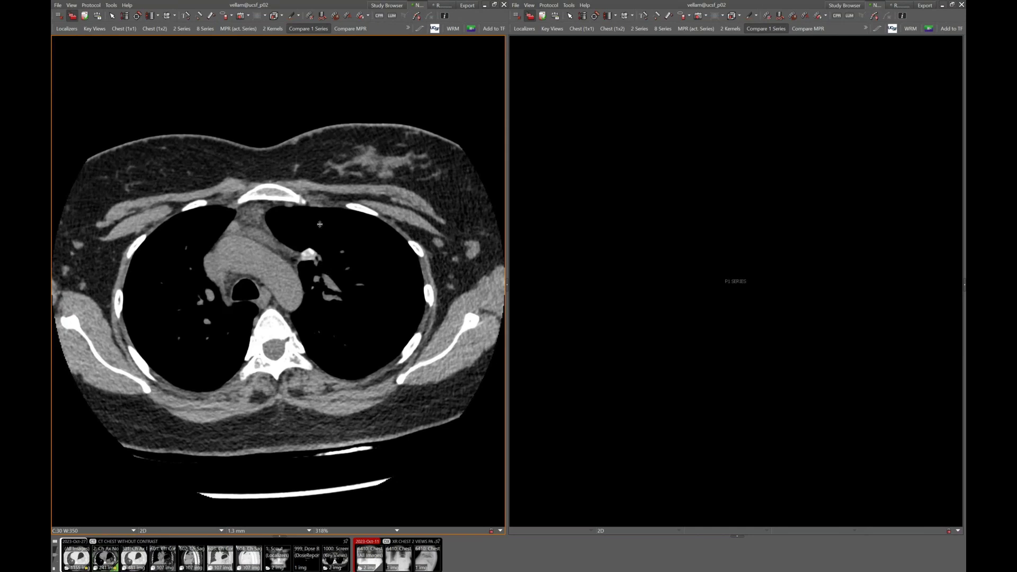
scroll(336, 259, up, 10)
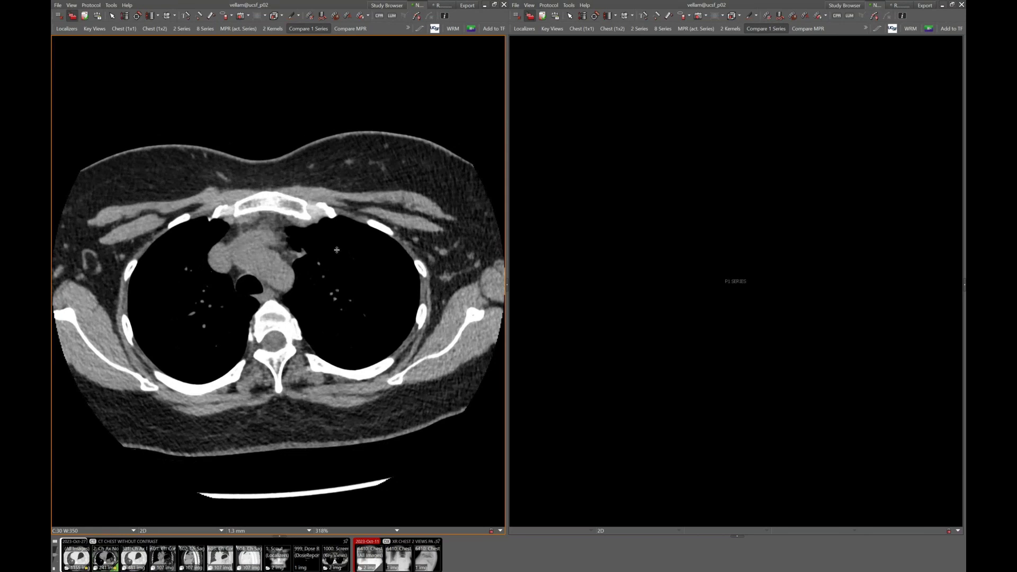
scroll(347, 253, down, 10)
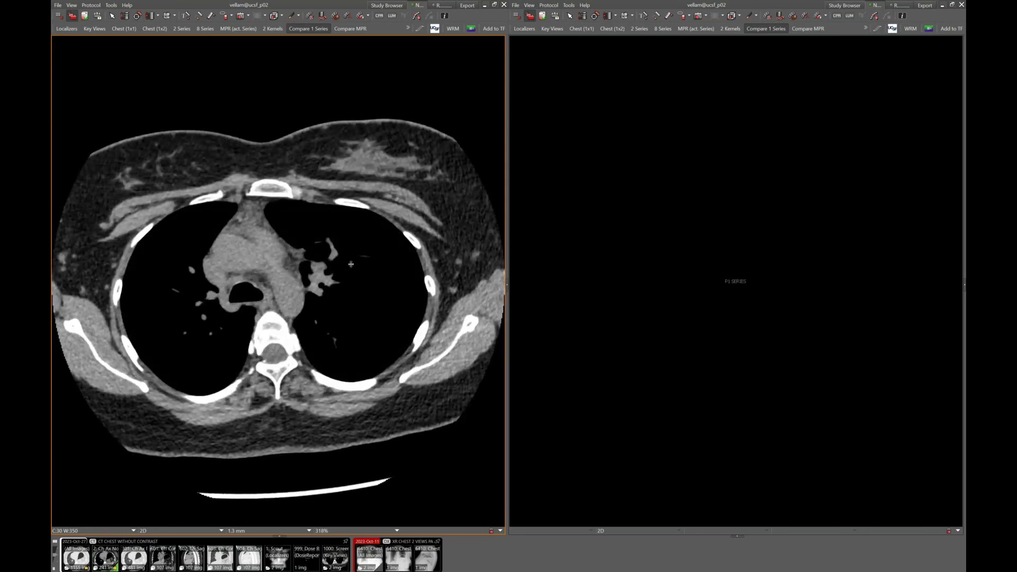
Step: Trace the slices between the left hilum and the stomach level, and return to the calcified lesion beside the aortic arch
scroll(351, 264, down, 15)
scroll(347, 320, down, 15)
scroll(335, 341, up, 15)
scroll(325, 287, down, 15)
scroll(336, 338, up, 15)
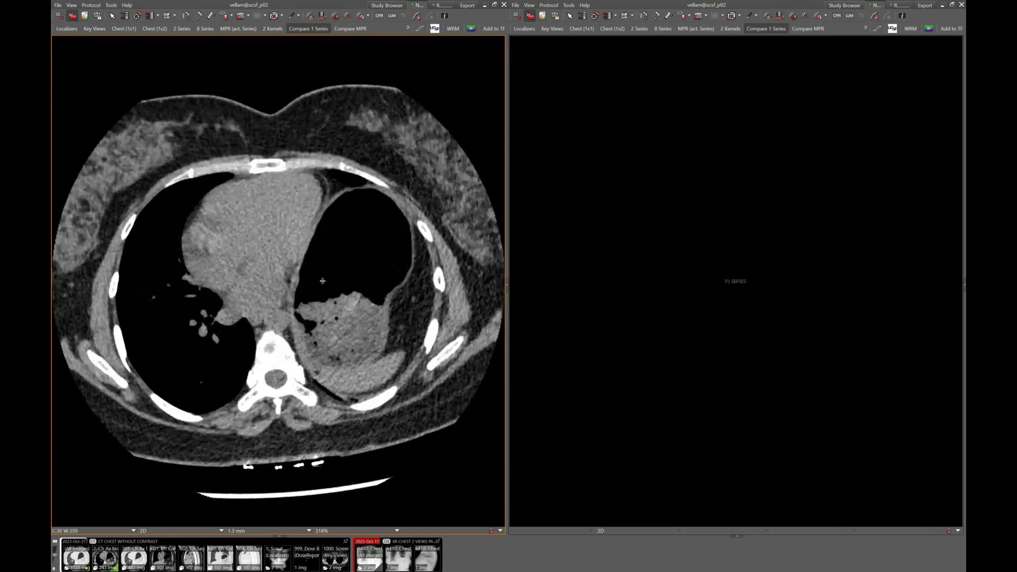
scroll(325, 267, up, 4)
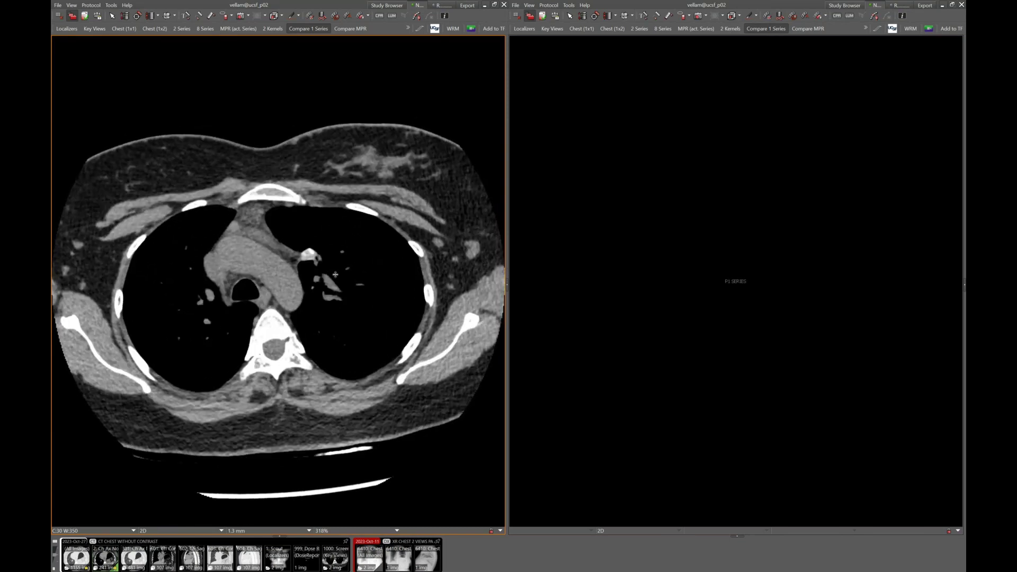
scroll(335, 273, up, 2)
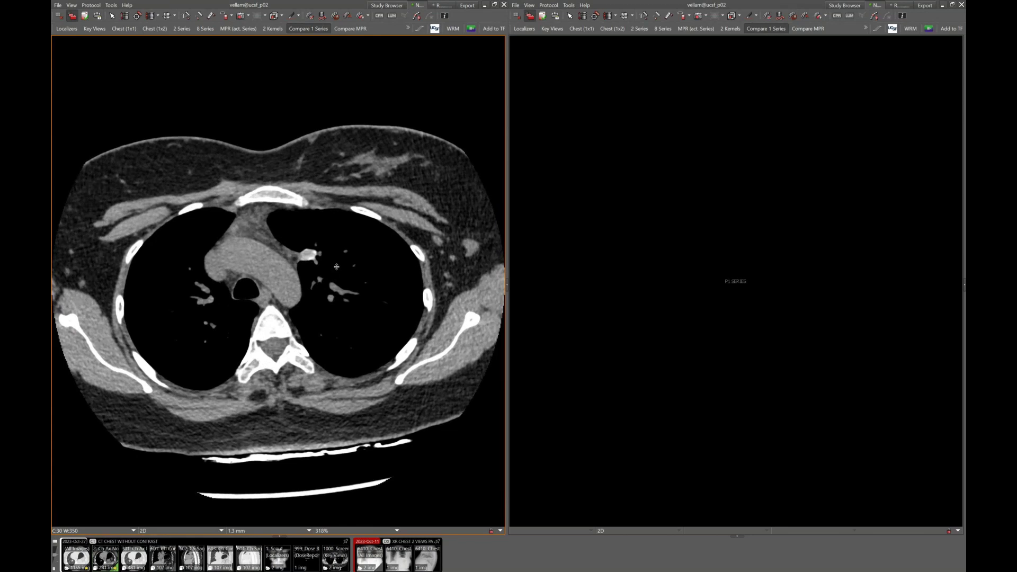
Step: Review the axial slices from the calcified lesion down past the stomach to the kidneys
scroll(338, 91, down, 10)
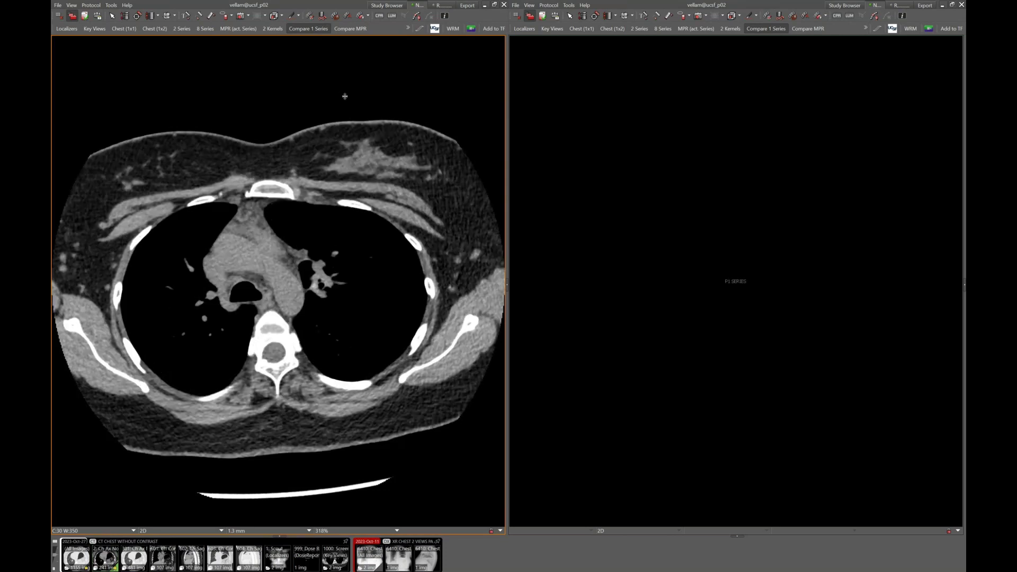
scroll(349, 109, down, 15)
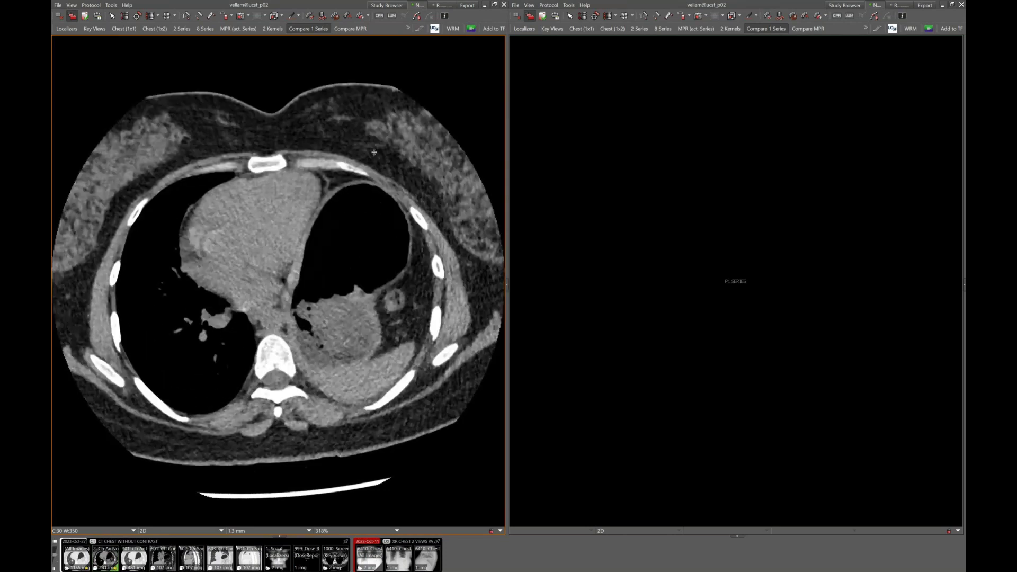
scroll(384, 193, down, 15)
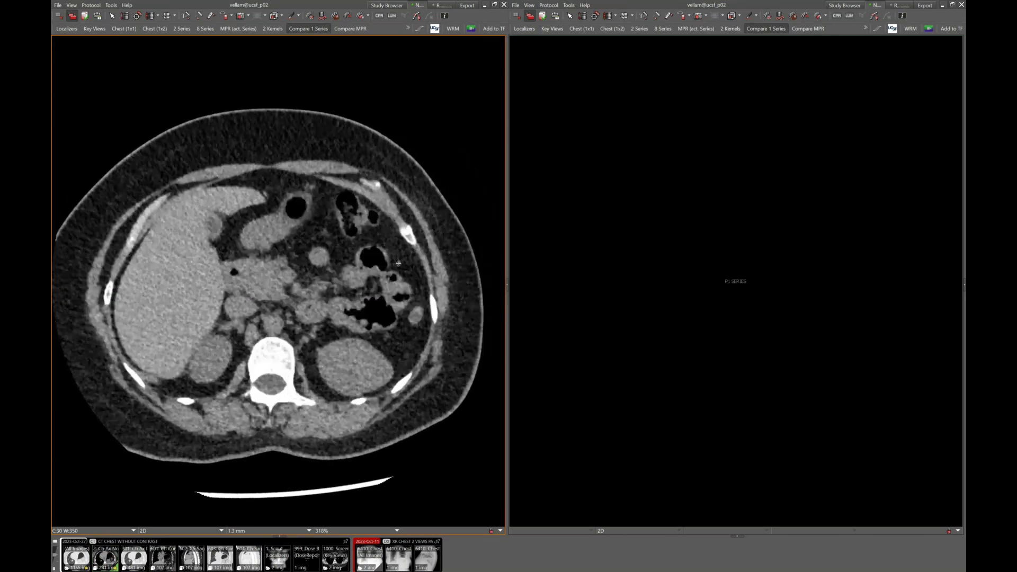
Step: Open the next study and load its axial contrast-enhanced chest CT beside the scout image
click(448, 6)
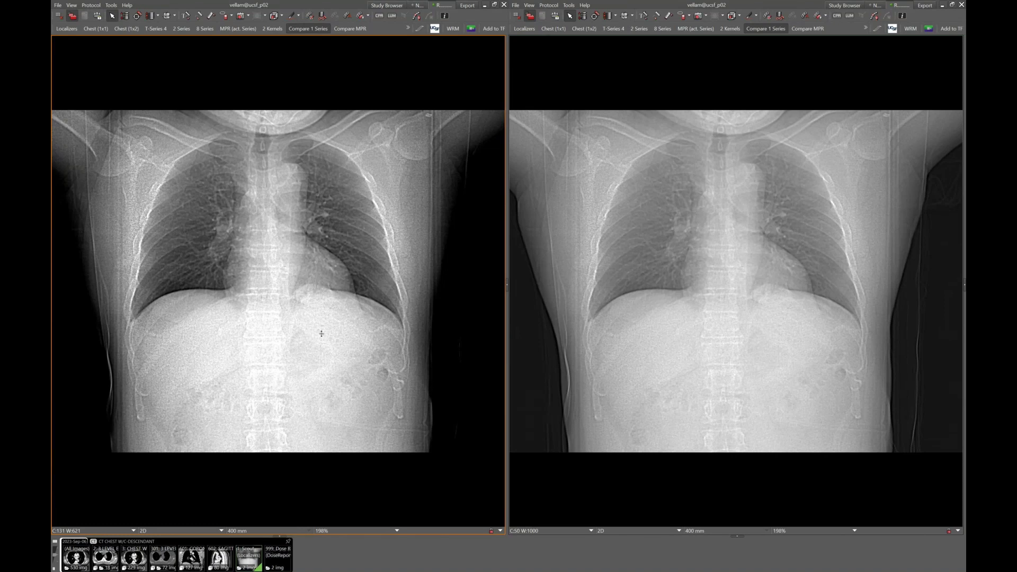
drag(133, 568, 253, 274)
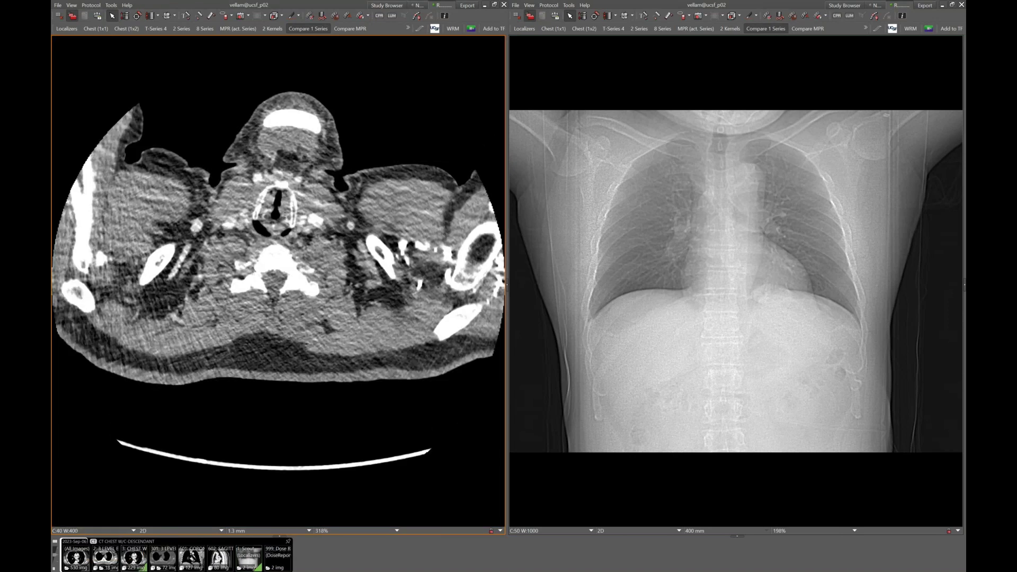
Step: Apply the lung window (C -600, W 1600) and examine the opacity in the medial left lower lobe down to the lung base
key(2)
scroll(285, 216, down, 15)
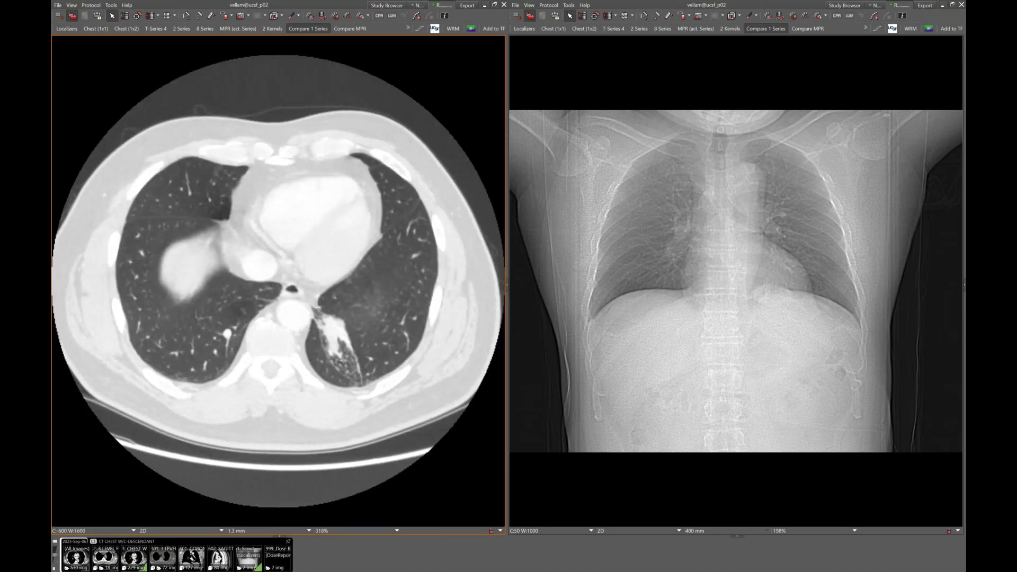
scroll(340, 337, down, 12)
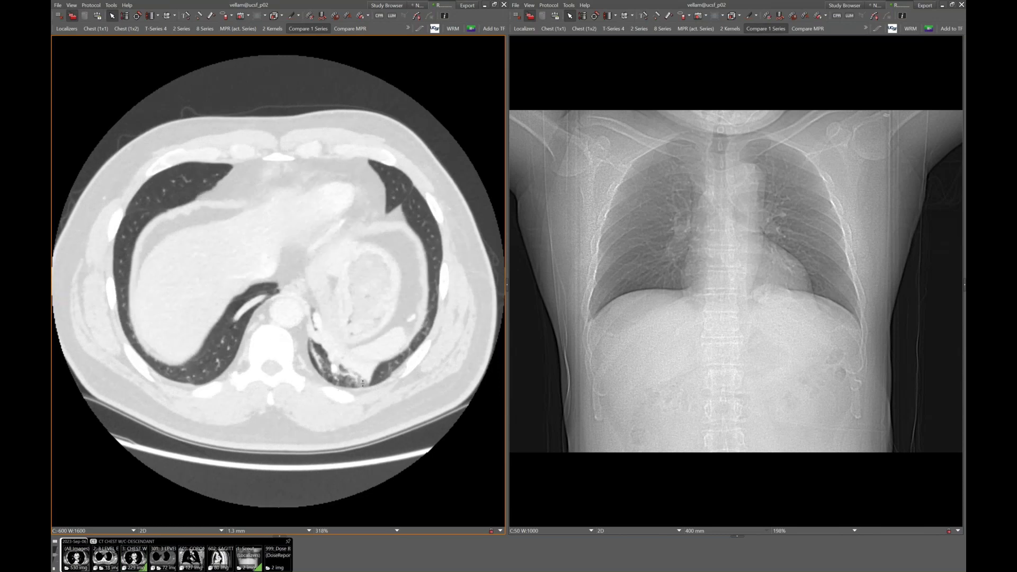
scroll(366, 385, up, 6)
scroll(355, 374, down, 5)
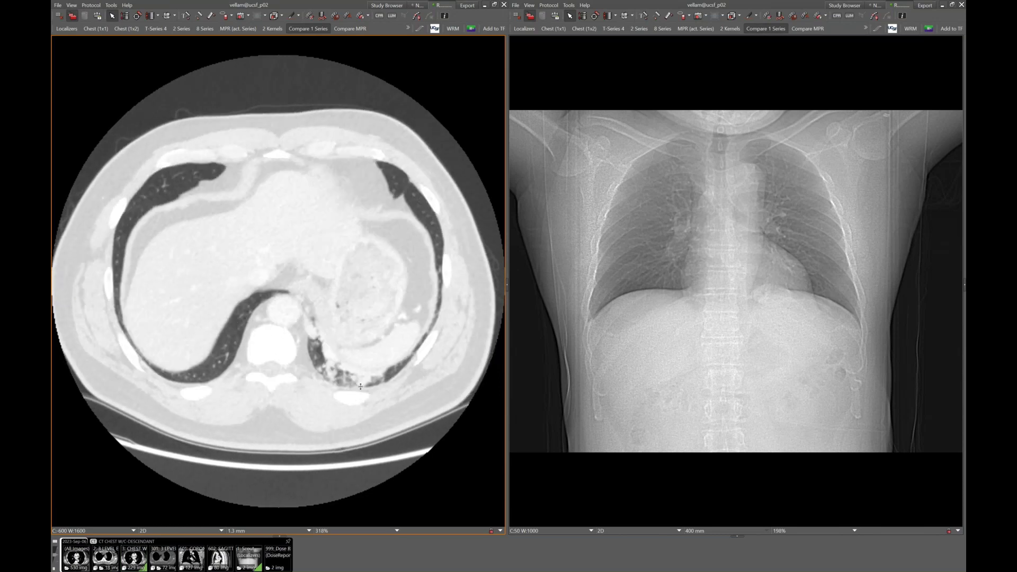
Step: Apply the soft-tissue window (C 40, W 400) and review the axial slices between the kidneys and the heart
key(1)
scroll(358, 384, down, 10)
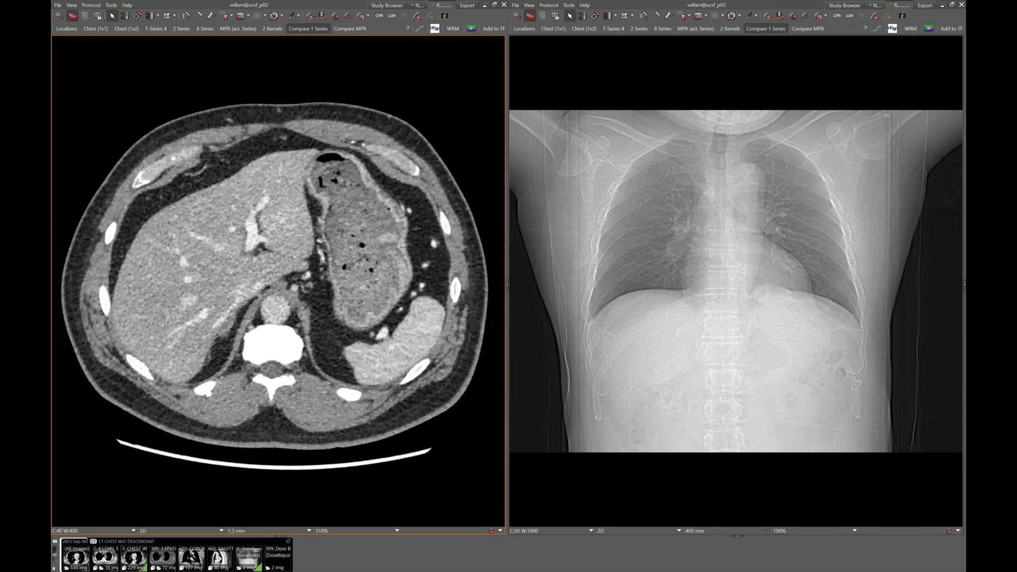
scroll(295, 334, up, 8)
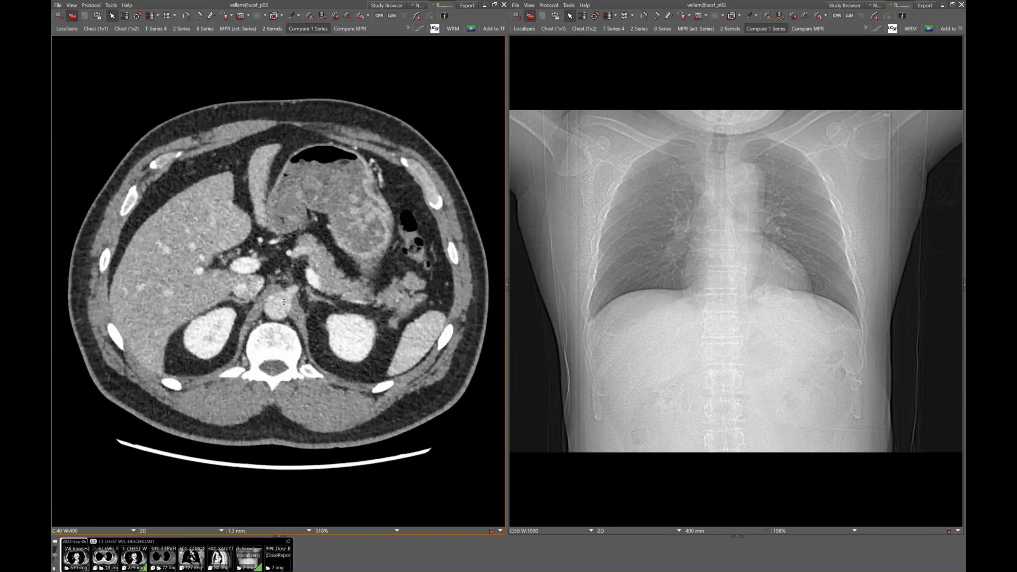
scroll(299, 296, up, 4)
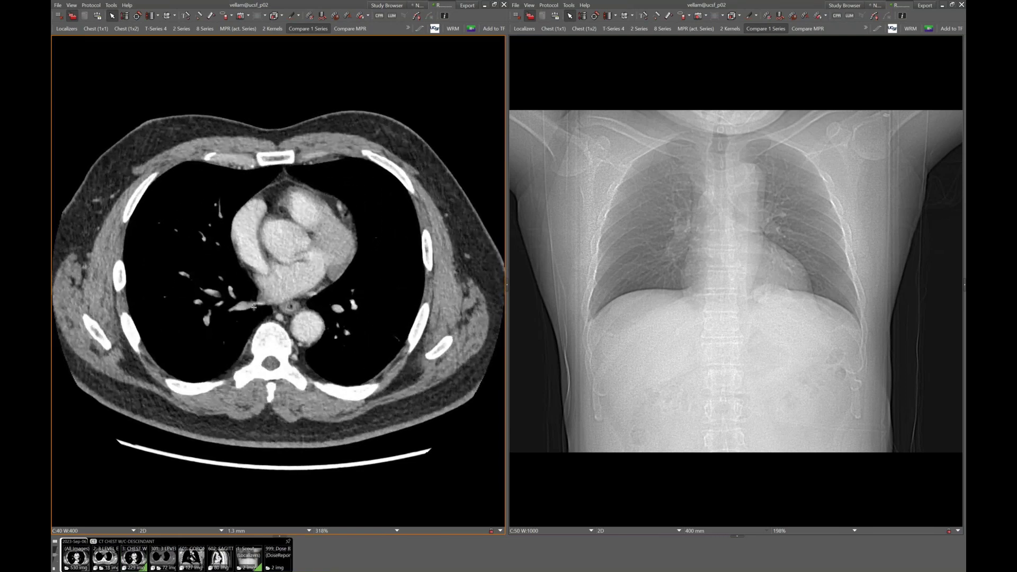
scroll(270, 300, down, 15)
Step: Apply the lung window (C -600, W 1600) and trace the left lower lobe opacity between the hilum and the upper abdomen
key(2)
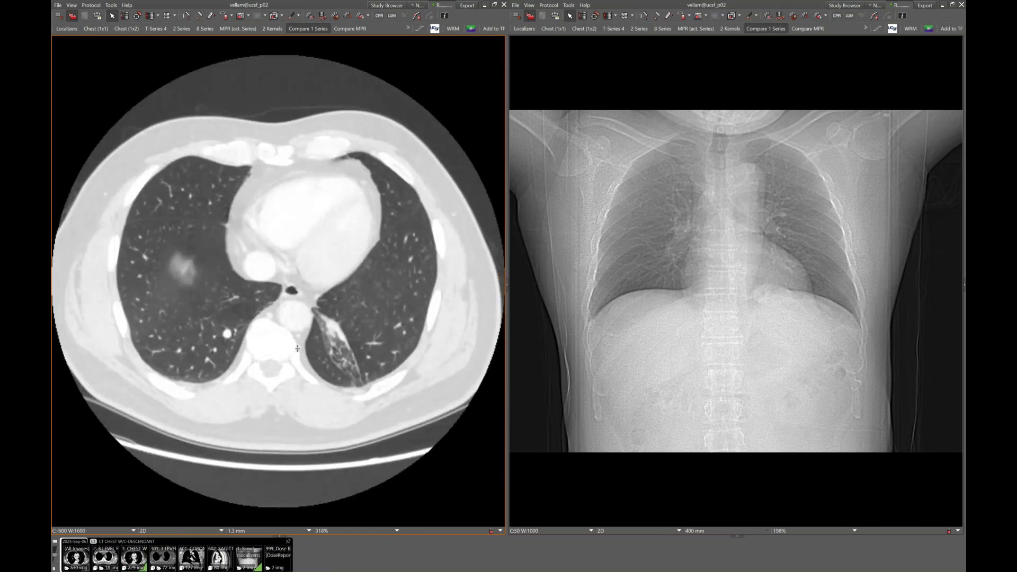
scroll(305, 367, up, 10)
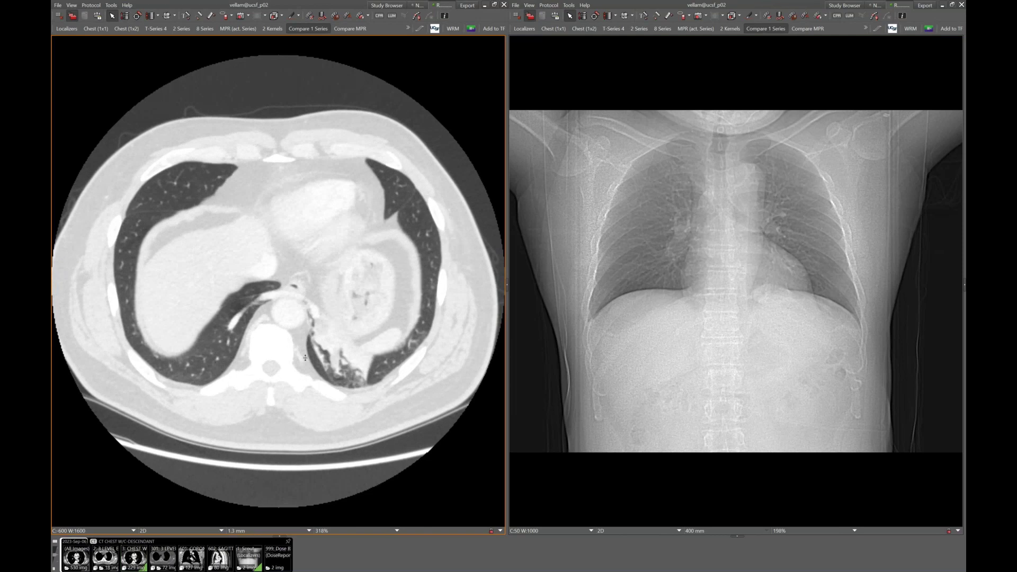
scroll(307, 354, down, 5)
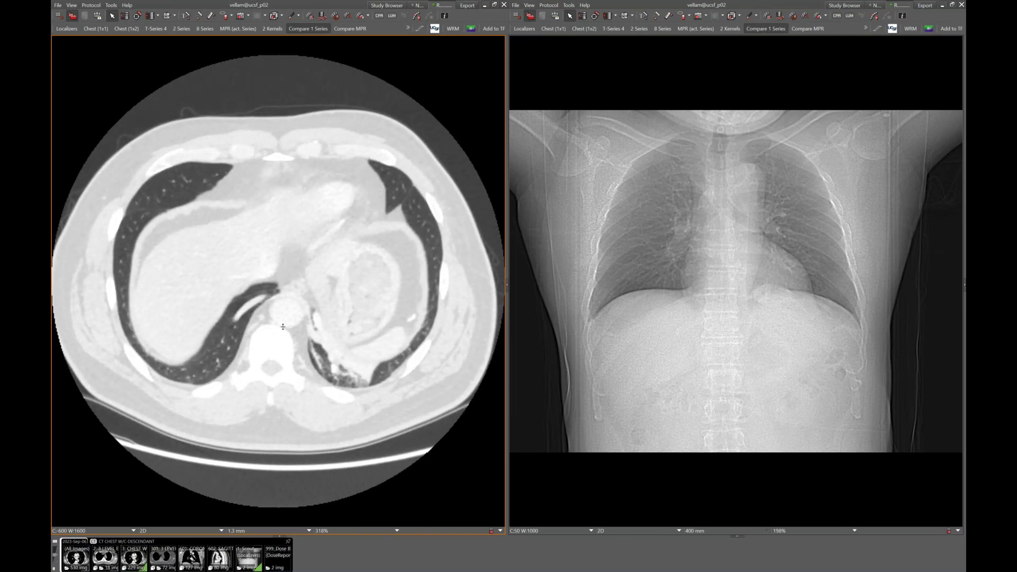
scroll(283, 327, up, 10)
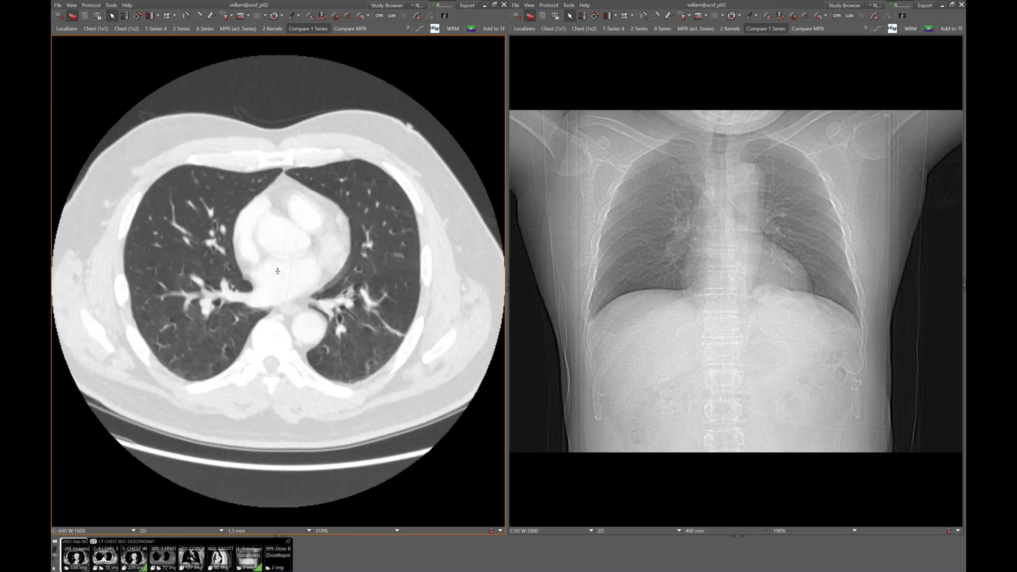
scroll(278, 271, down, 5)
scroll(294, 322, up, 2)
scroll(301, 331, down, 3)
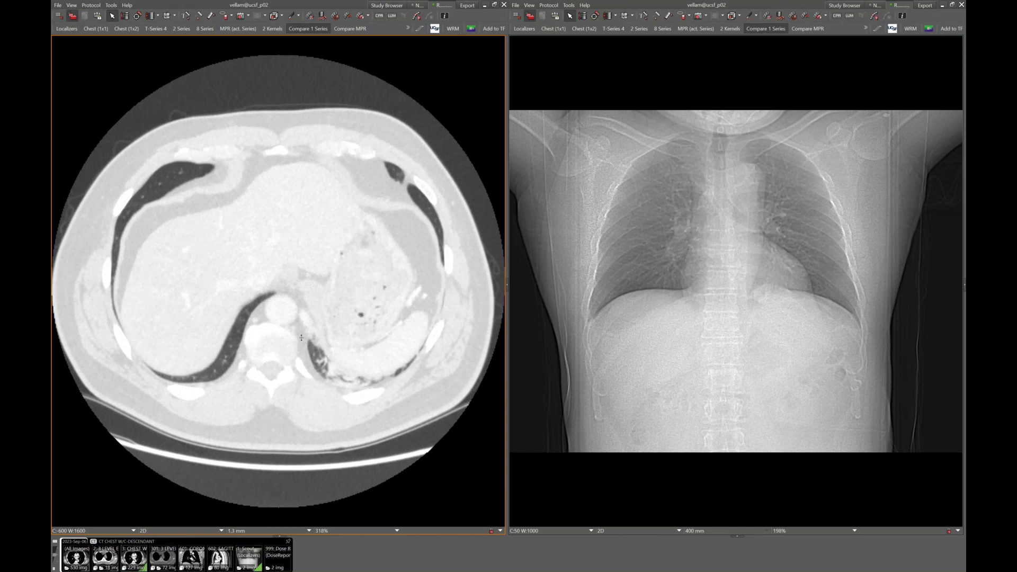
scroll(301, 336, up, 2)
scroll(308, 350, down, 8)
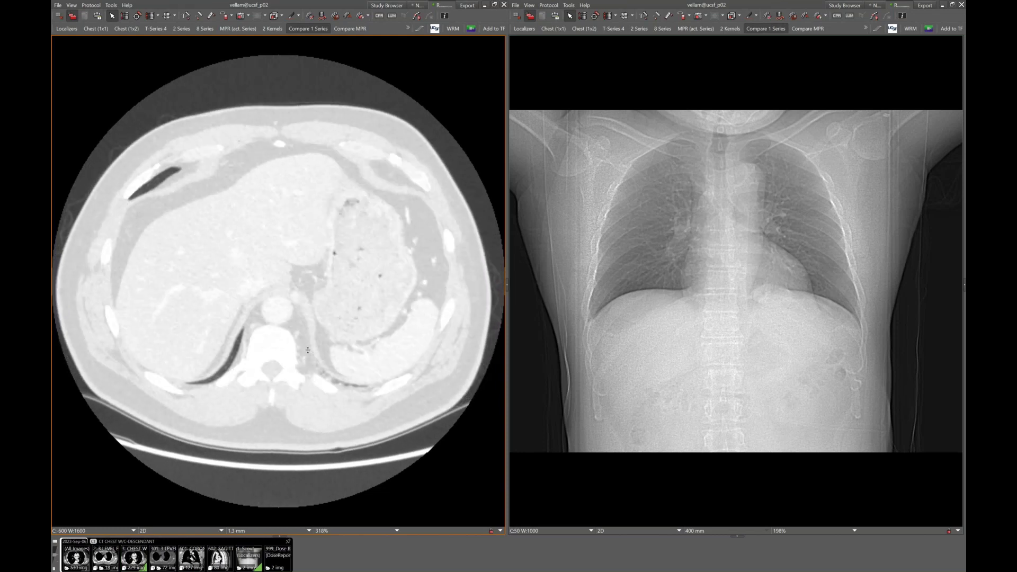
scroll(317, 371, down, 5)
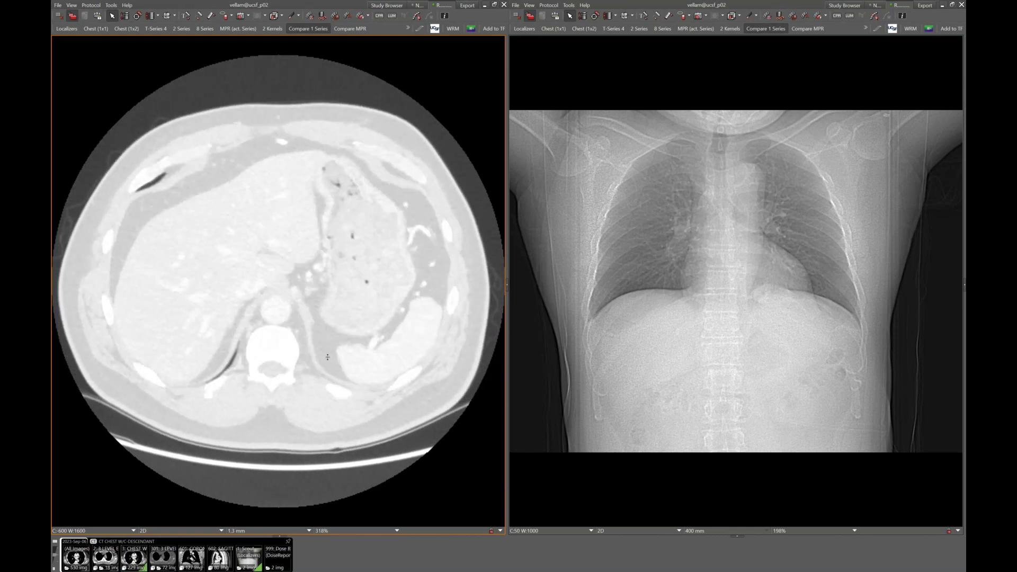
Step: Examine the medial left lower lobe opacity from the lower heart level down to the diaphragm
scroll(335, 394, up, 10)
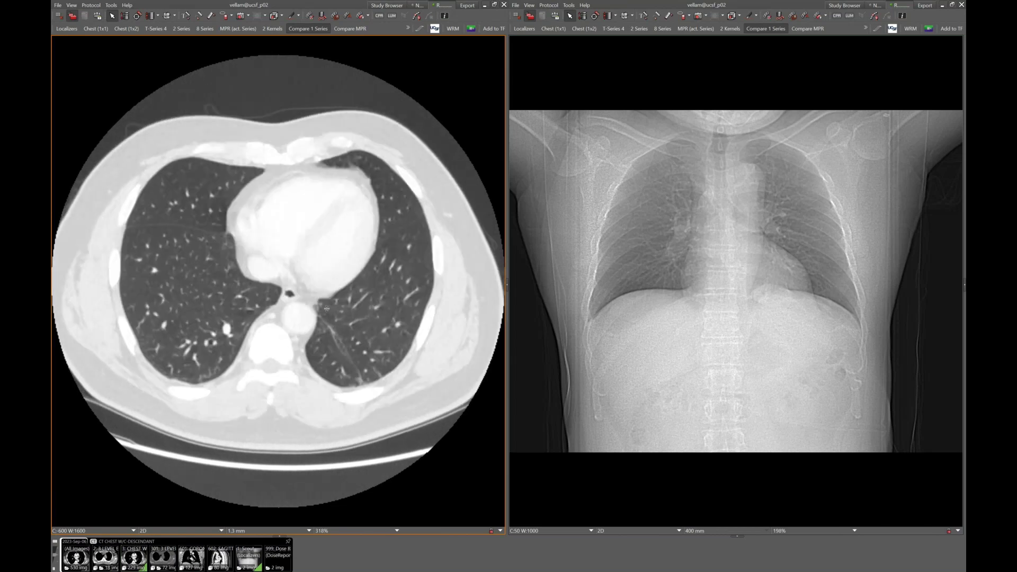
scroll(330, 311, down, 5)
scroll(339, 291, up, 10)
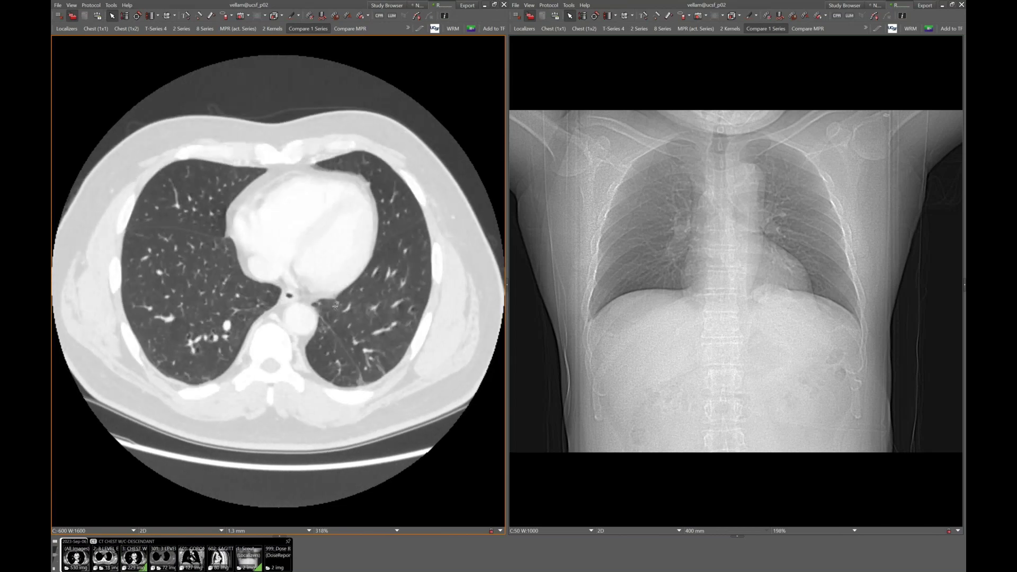
scroll(354, 302, down, 5)
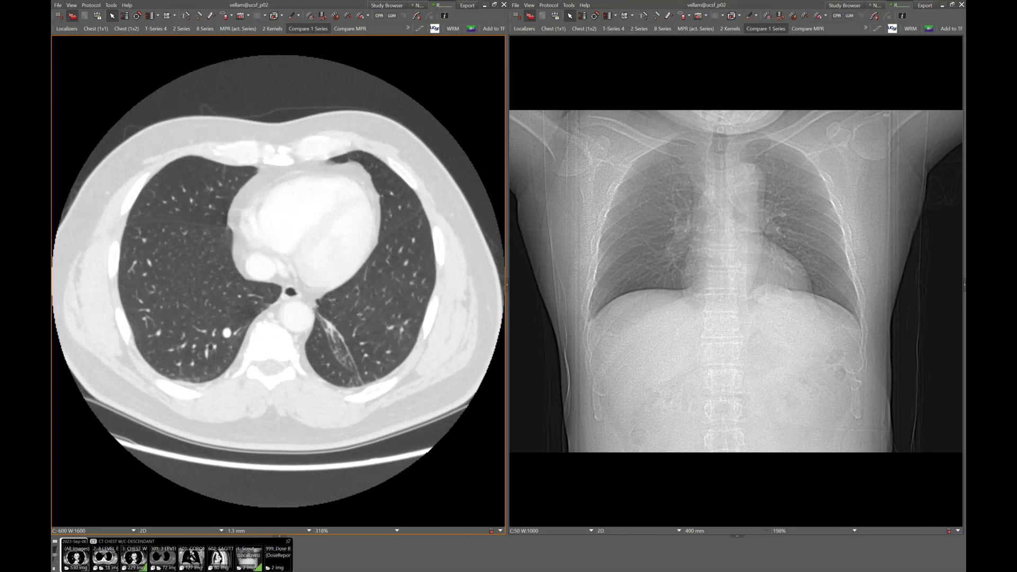
scroll(361, 332, up, 6)
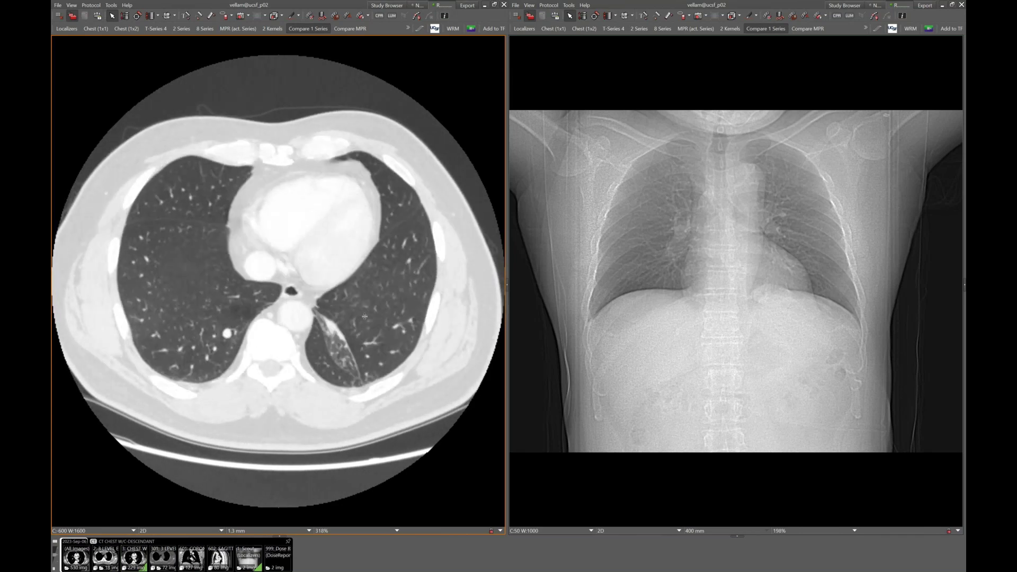
scroll(369, 328, down, 6)
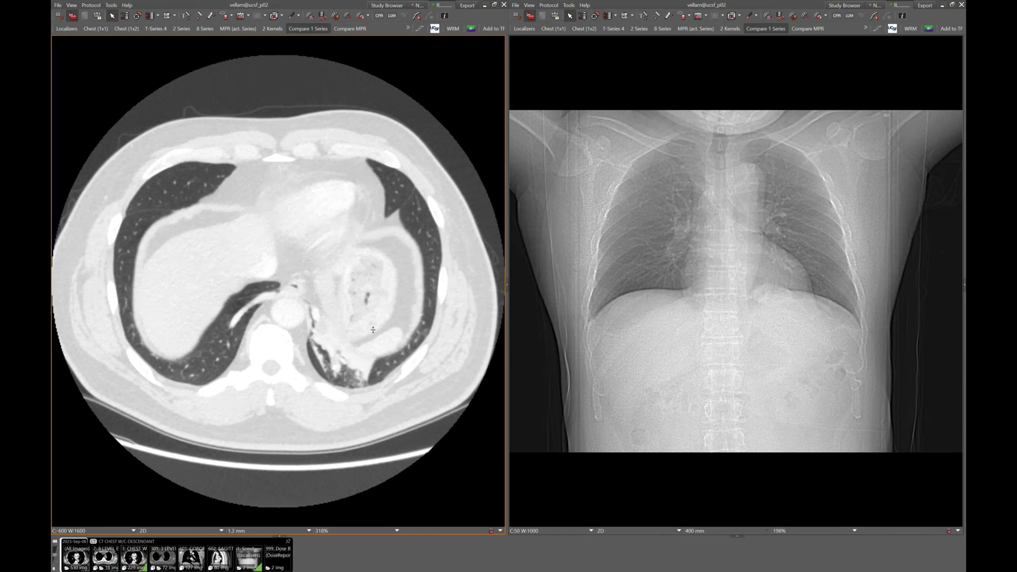
Step: Apply the soft-tissue window (C 40, W 400) and examine the left lower lobe opacity beside the descending aorta
key(1)
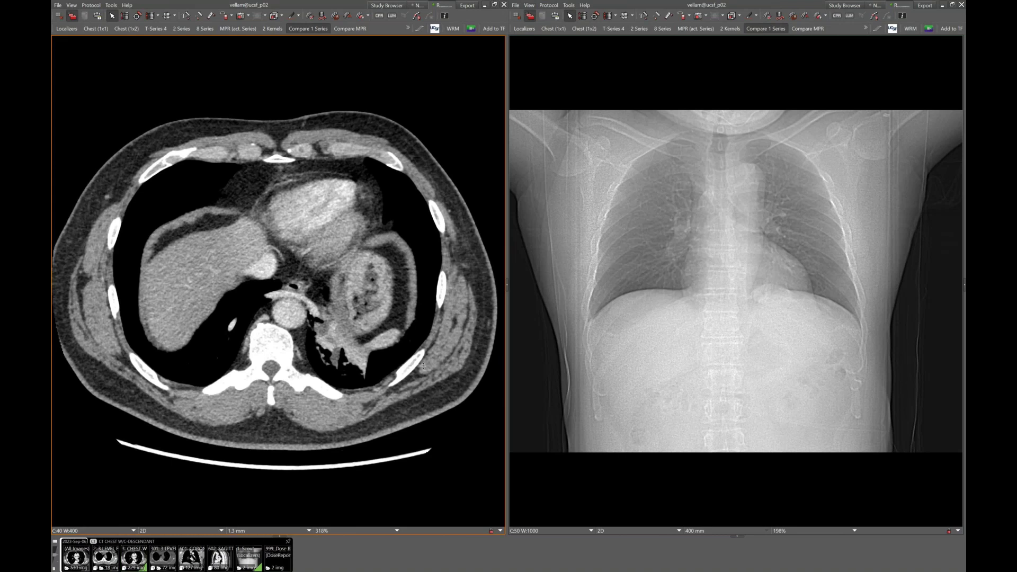
scroll(423, 365, up, 10)
scroll(305, 298, up, 5)
scroll(310, 313, down, 5)
scroll(331, 322, up, 6)
scroll(321, 351, up, 15)
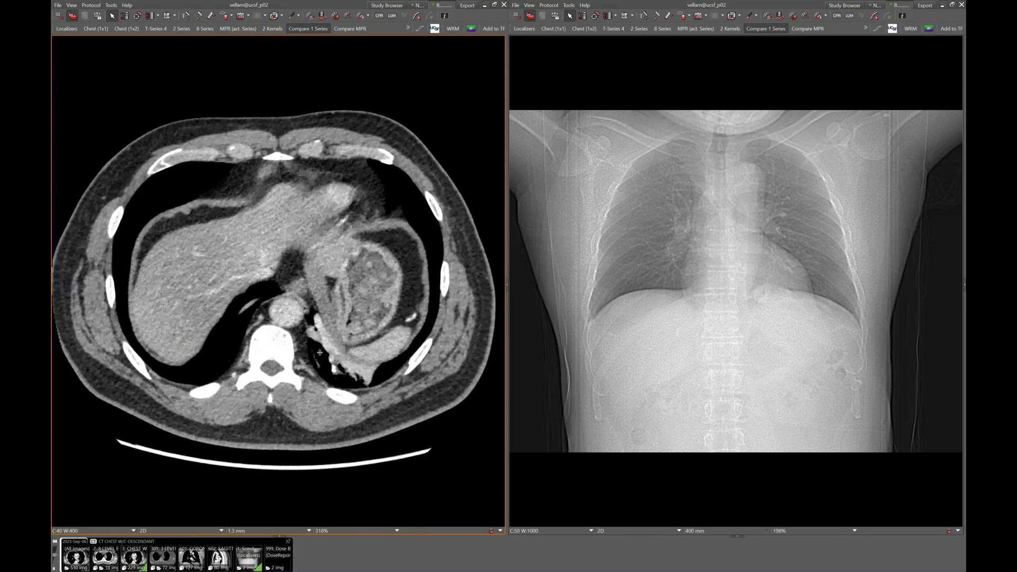
Step: Trace the soft-tissue slices between the left atrium level and the left lower lobe opacity
scroll(323, 289, up, 5)
scroll(325, 288, down, 4)
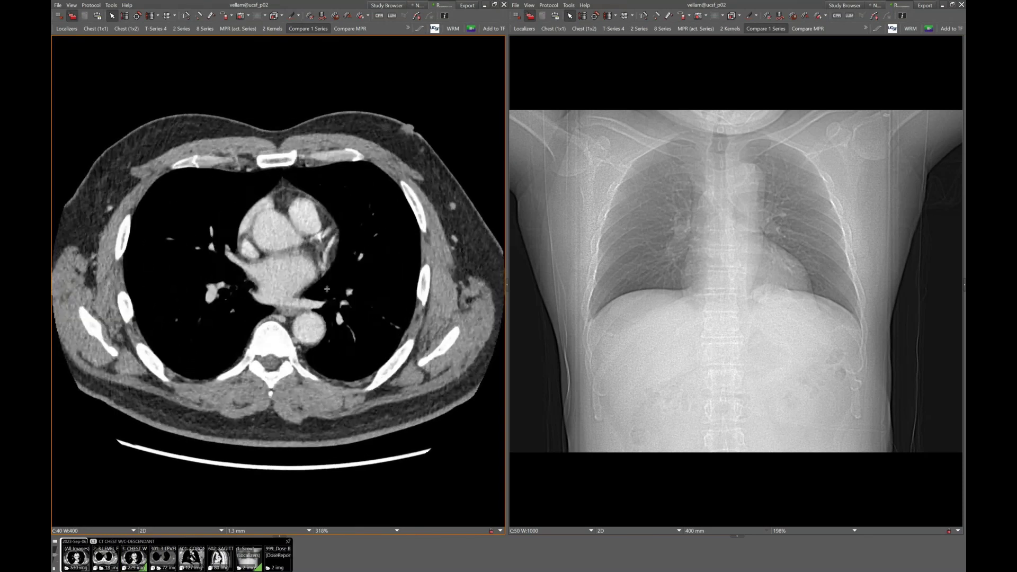
scroll(326, 287, down, 15)
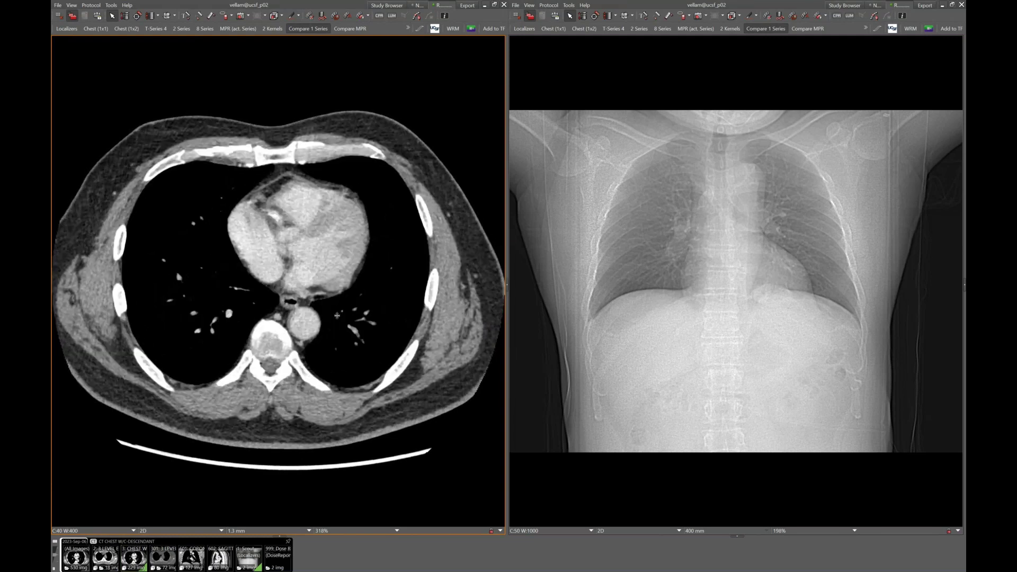
scroll(349, 355, up, 12)
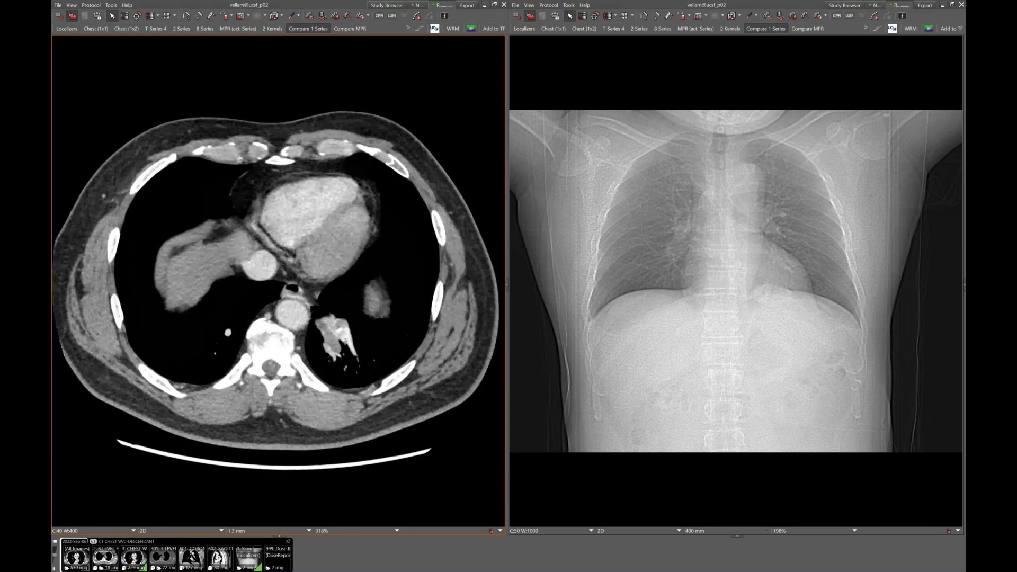
scroll(347, 345, down, 4)
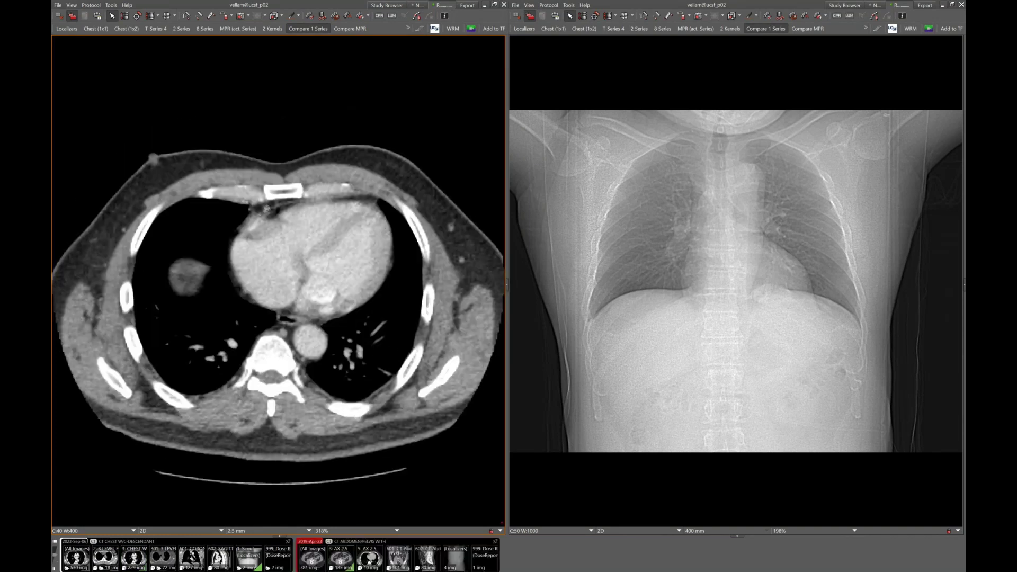
Step: Load the coronal series of the prior abdomen/pelvis CT and examine the descending aorta and left lung base region
scroll(266, 195, down, 2)
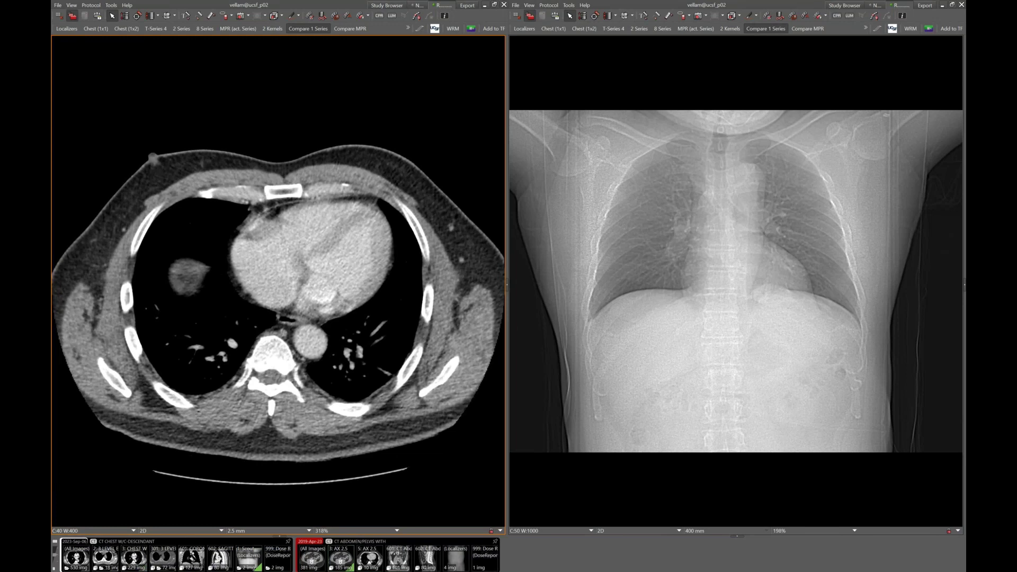
scroll(273, 209, down, 15)
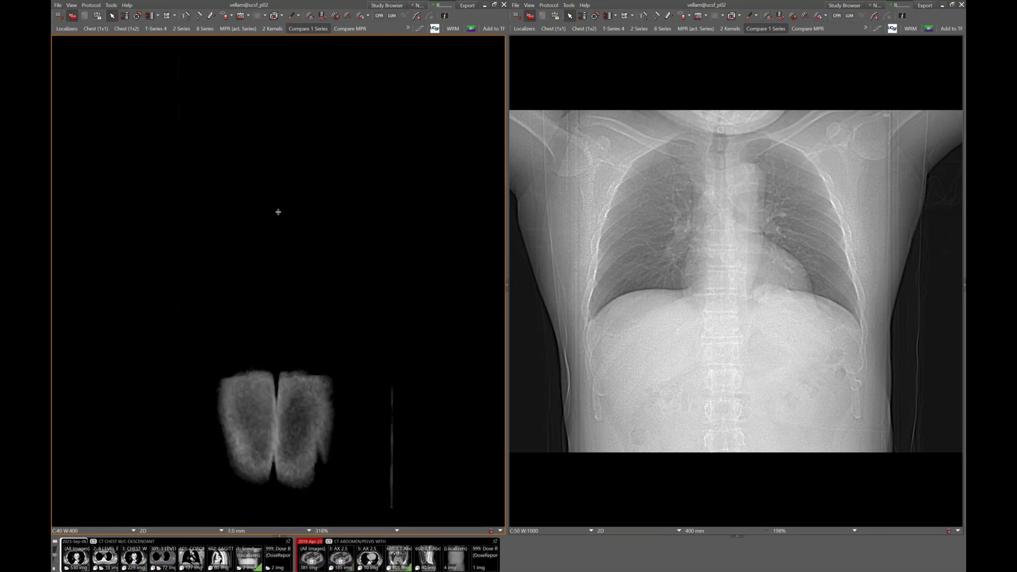
scroll(287, 260, down, 12)
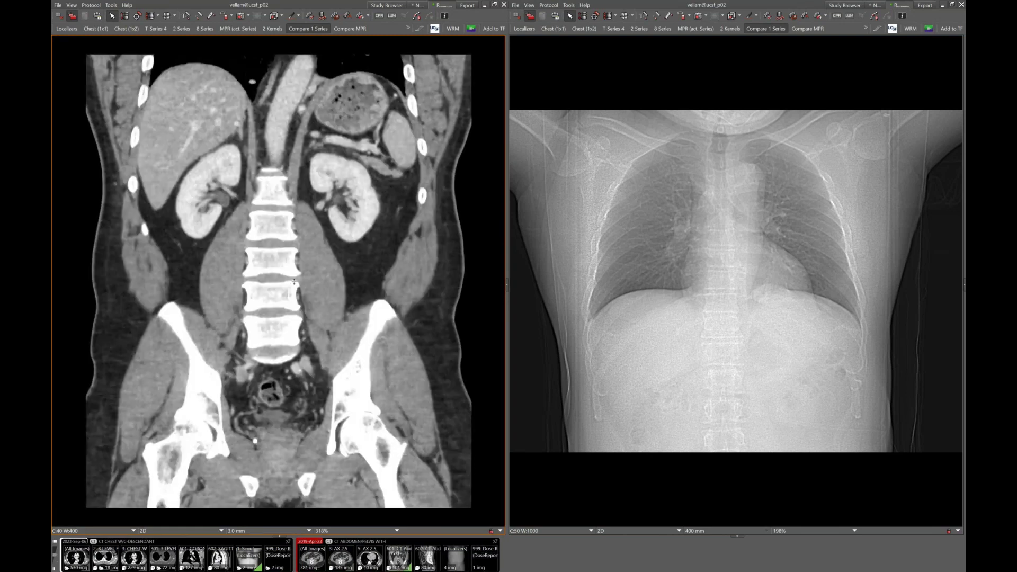
scroll(255, 81, down, 6)
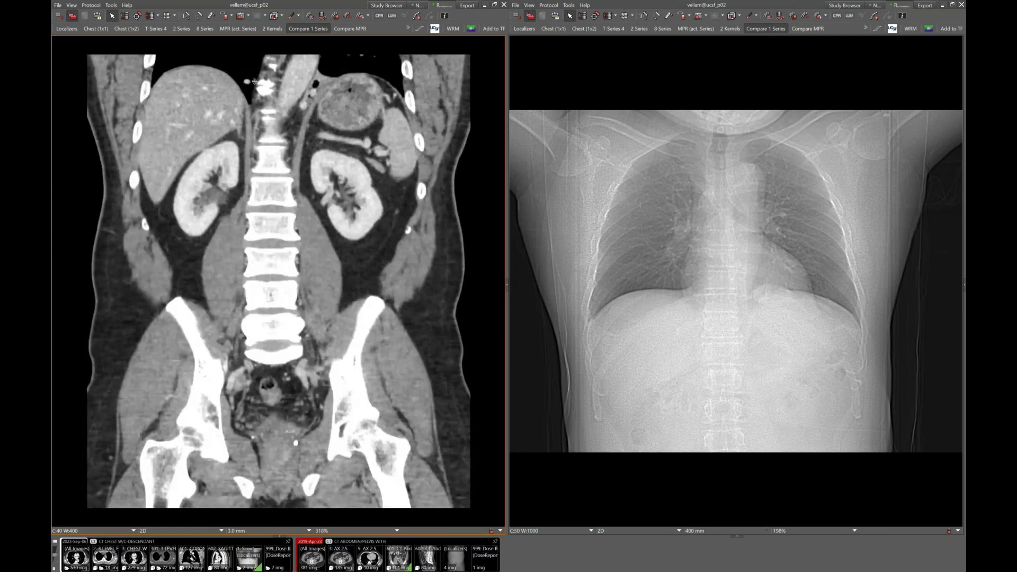
scroll(248, 84, up, 10)
scroll(247, 86, down, 10)
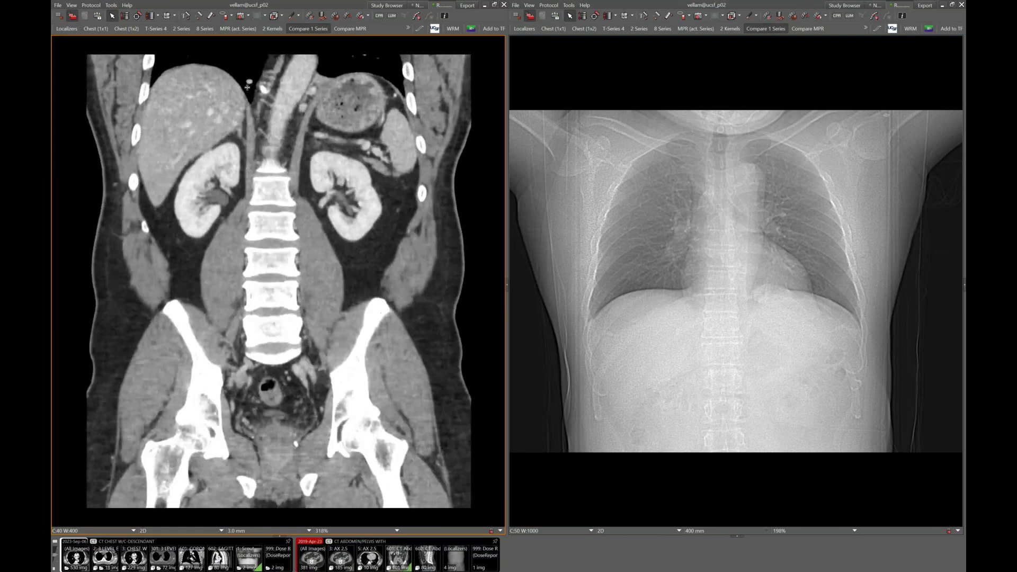
scroll(248, 87, up, 3)
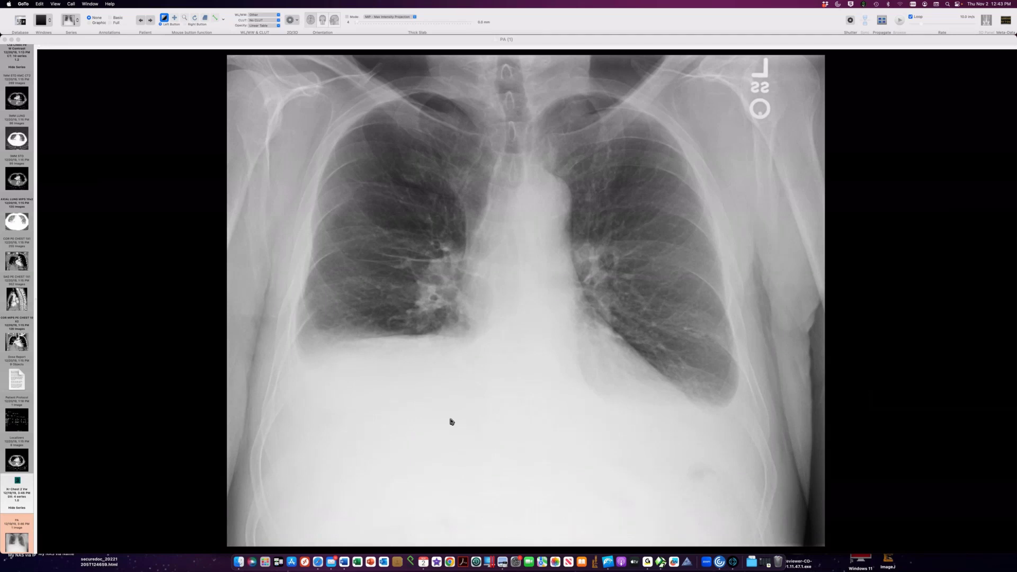
Step: Load the 3MM STD axial chest CT beside the PA radiograph and review it from the shoulders down to the heart
double_click(24, 180)
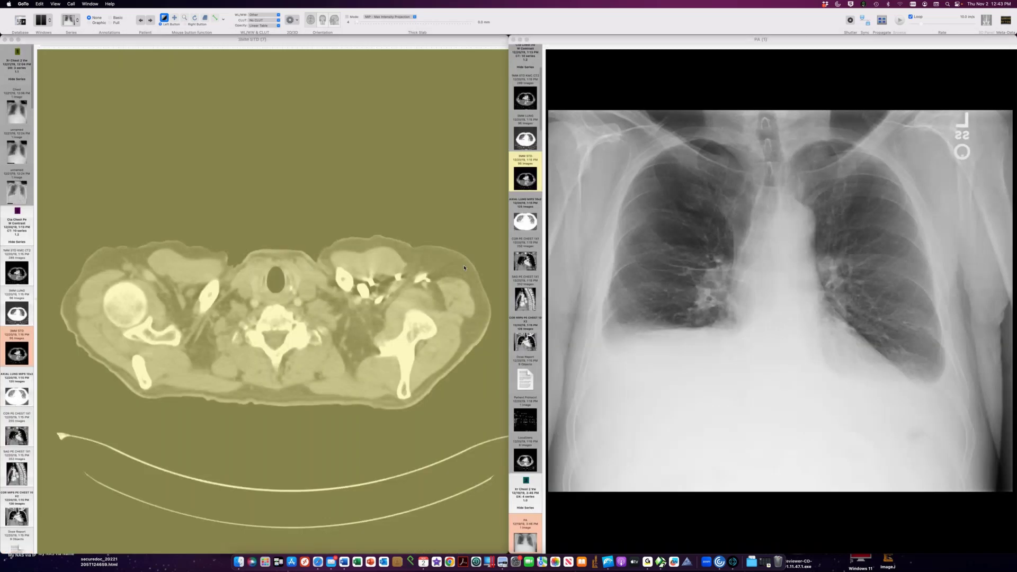
scroll(303, 257, down, 15)
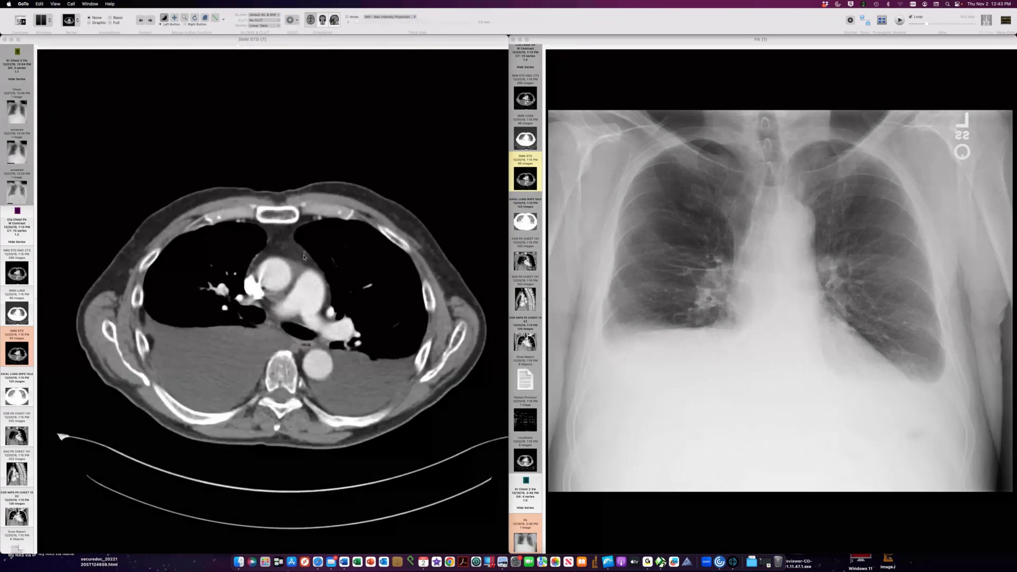
scroll(304, 257, down, 5)
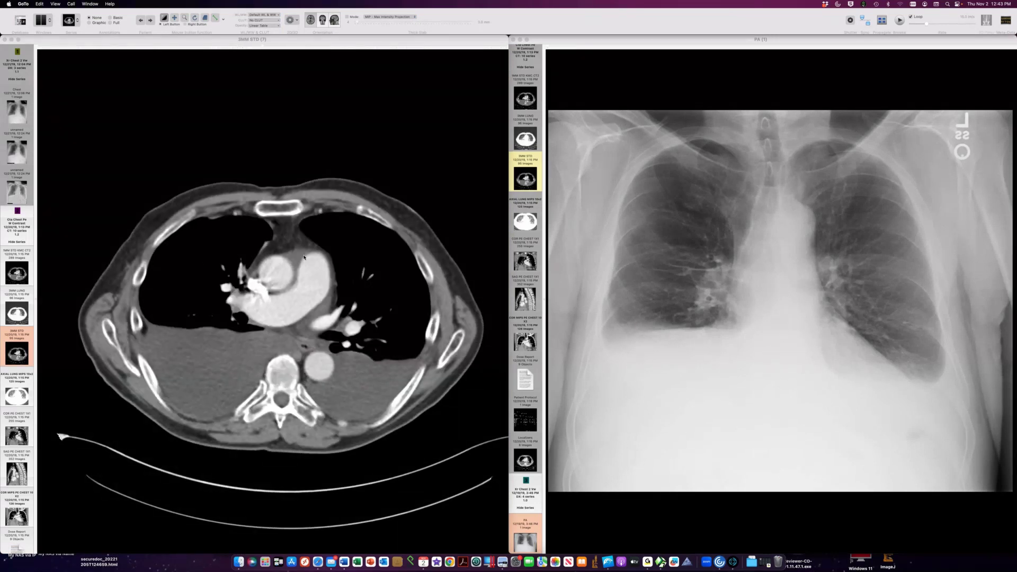
scroll(303, 258, down, 4)
scroll(304, 258, down, 4)
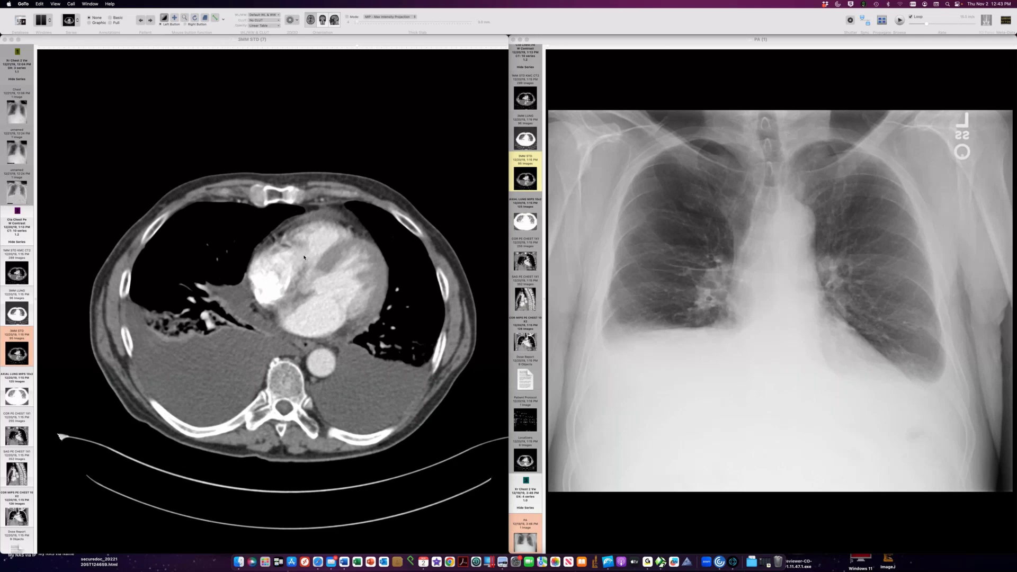
Step: Trace the bilateral pleural fluid on the axial CT between the pulmonary artery level and the upper abdomen
scroll(269, 298, up, 8)
scroll(311, 318, down, 3)
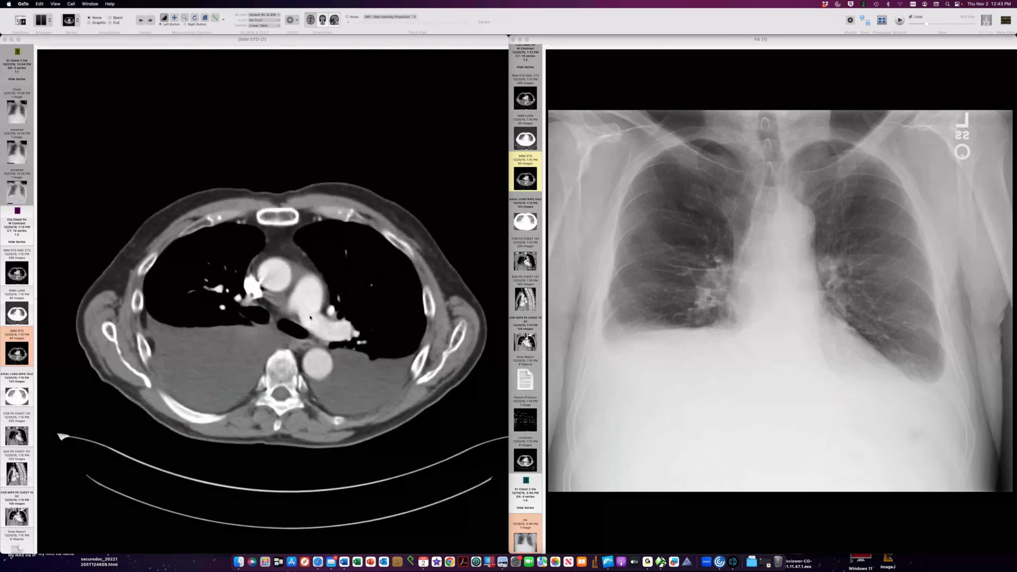
scroll(296, 314, up, 2)
scroll(283, 310, down, 10)
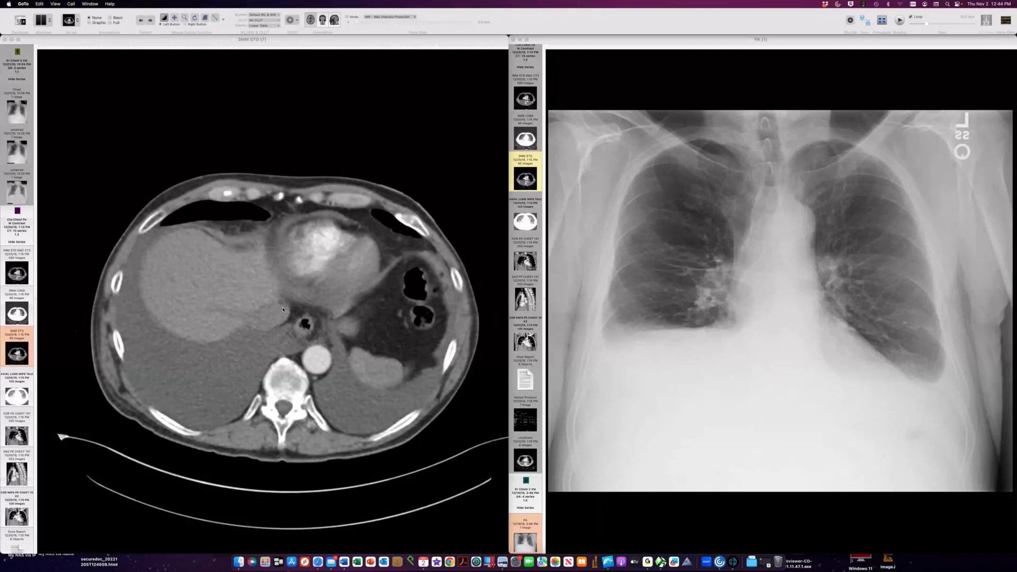
scroll(283, 310, up, 5)
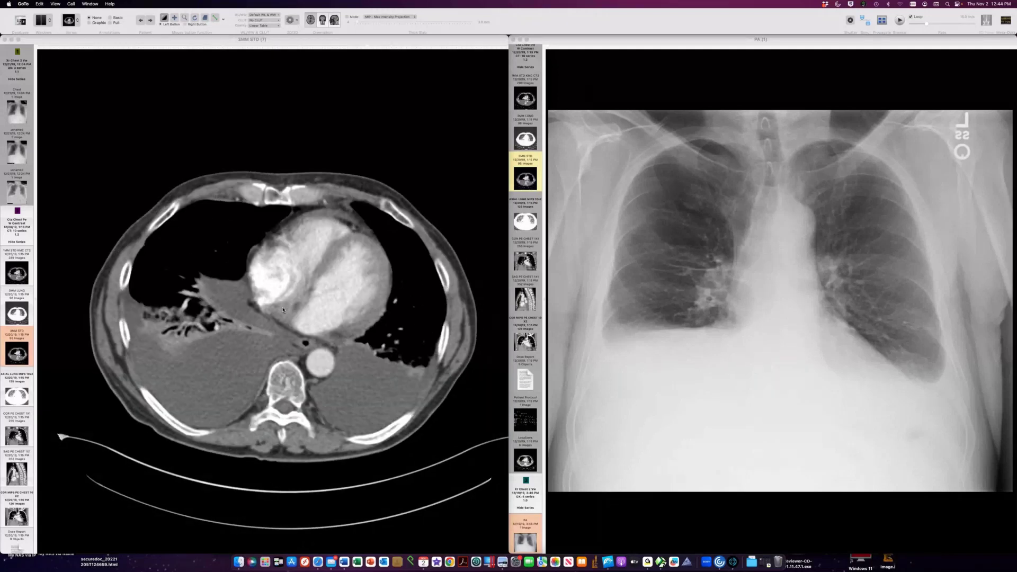
scroll(283, 310, down, 4)
scroll(283, 309, down, 4)
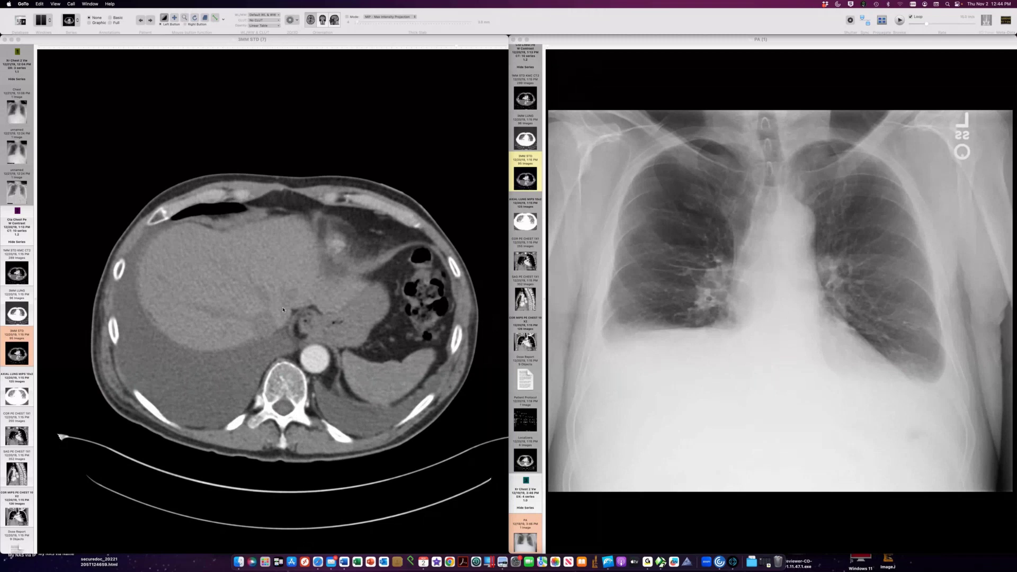
Step: Examine the pleural fluid around the liver, diaphragm and collapsed lung bases on the axial CT between the upper abdomen and heart
scroll(283, 310, down, 3)
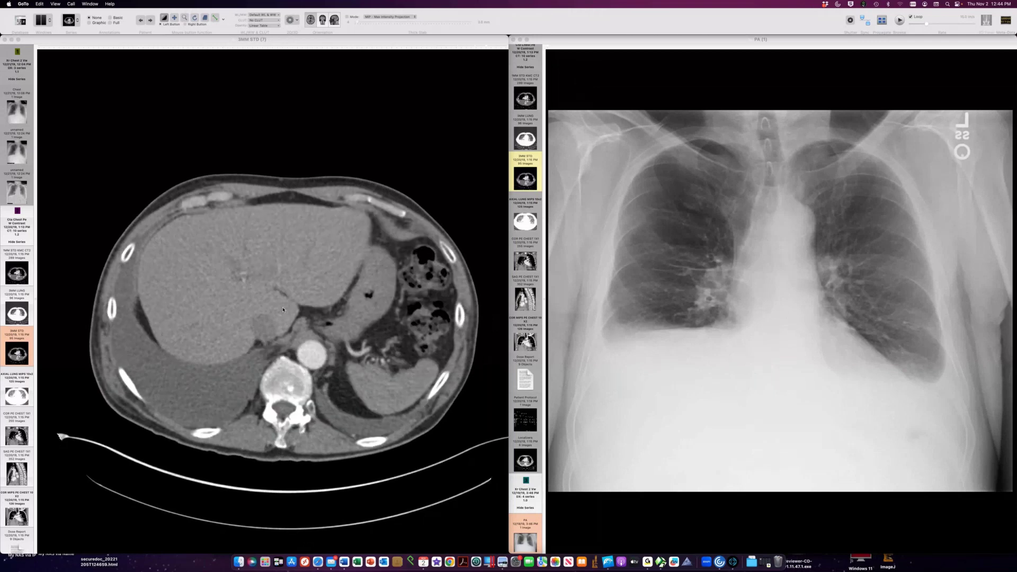
scroll(283, 310, up, 8)
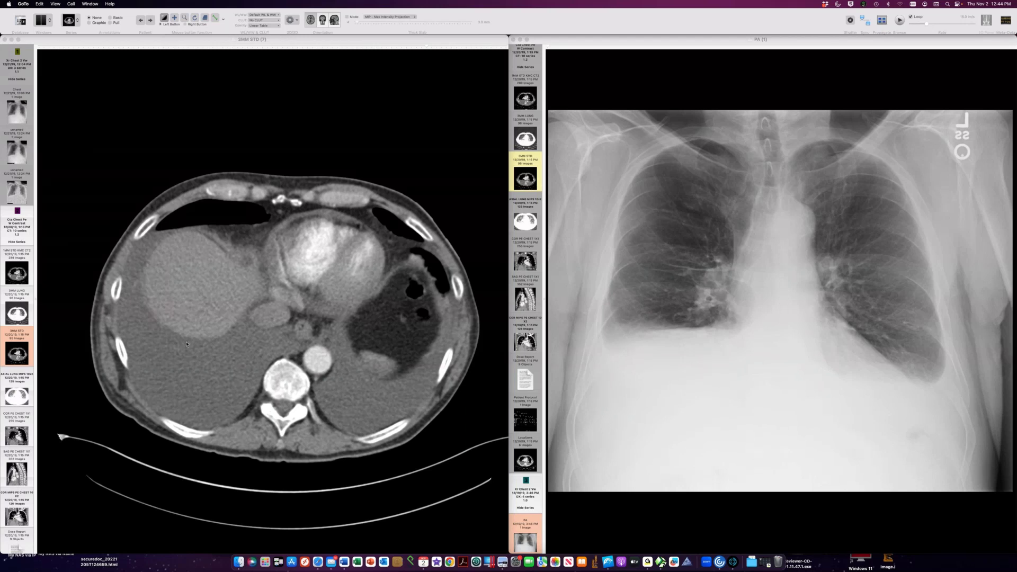
scroll(186, 344, down, 3)
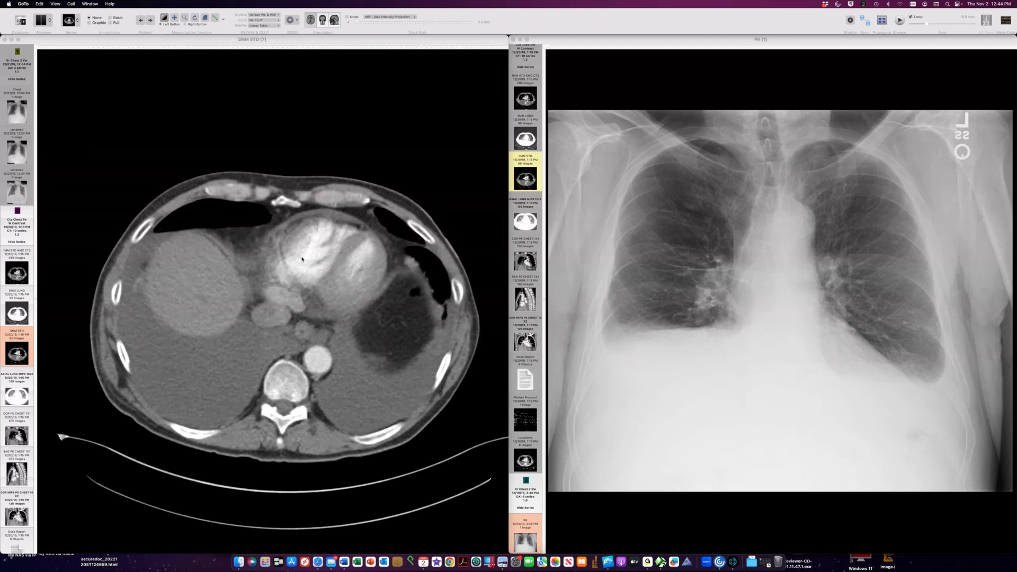
scroll(310, 307, up, 6)
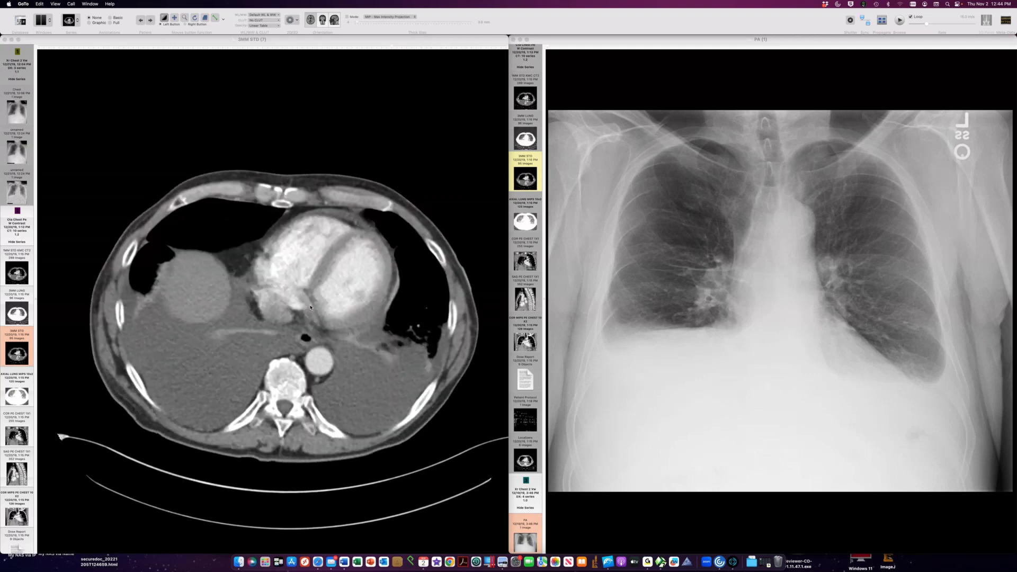
scroll(309, 307, down, 3)
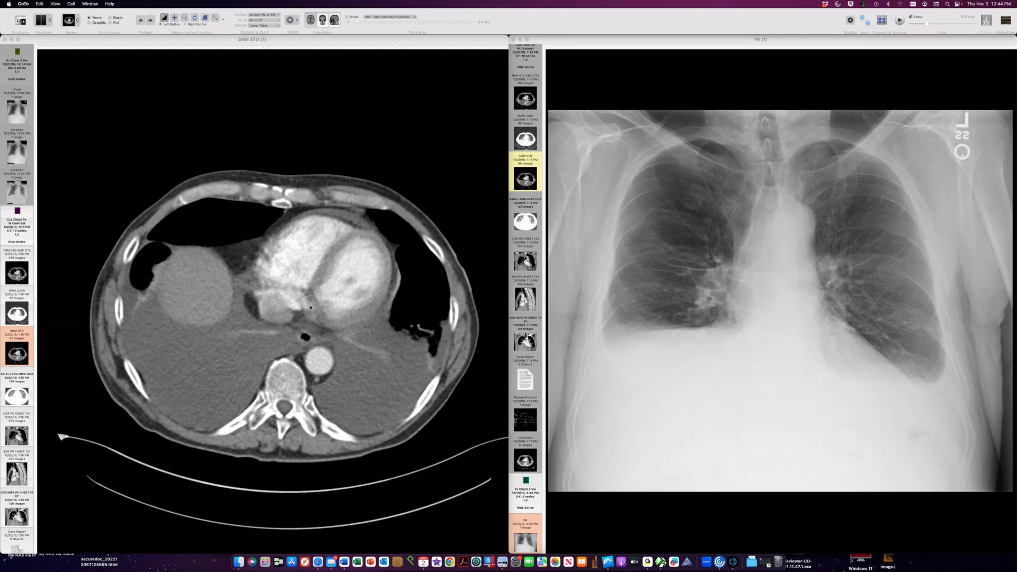
scroll(310, 307, up, 2)
scroll(303, 303, down, 2)
scroll(395, 349, up, 5)
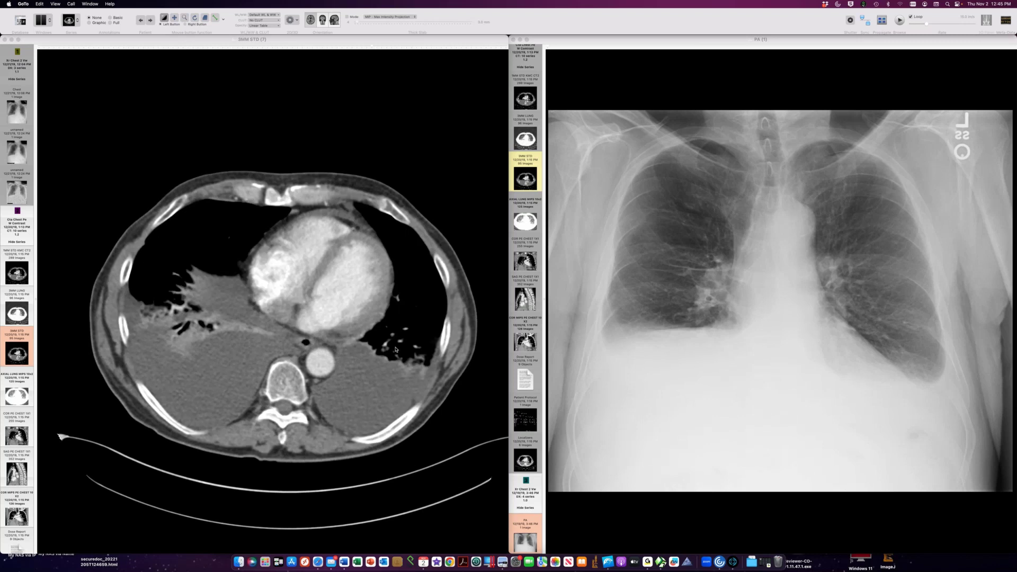
Step: Close the pleural effusion case and load the Chest Ax SUPER D CT series of the W CHEST PA radiograph case
click(472, 337)
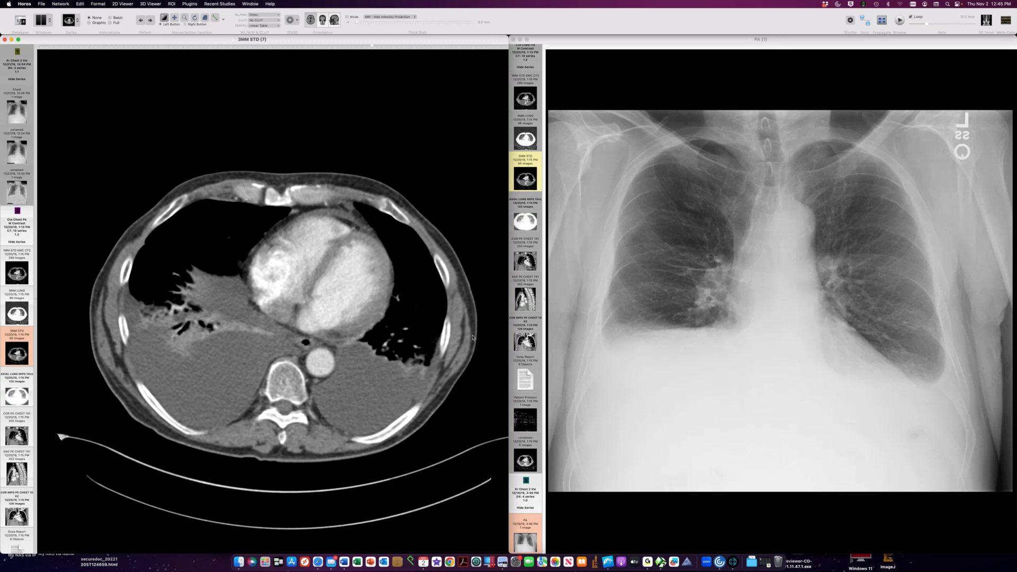
key(super+w)
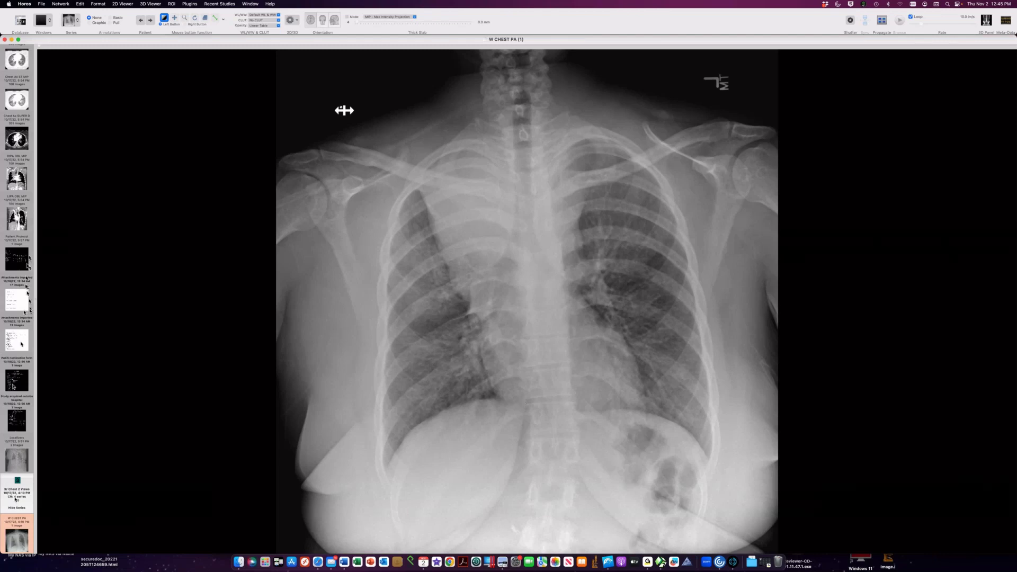
scroll(30, 310, up, 5)
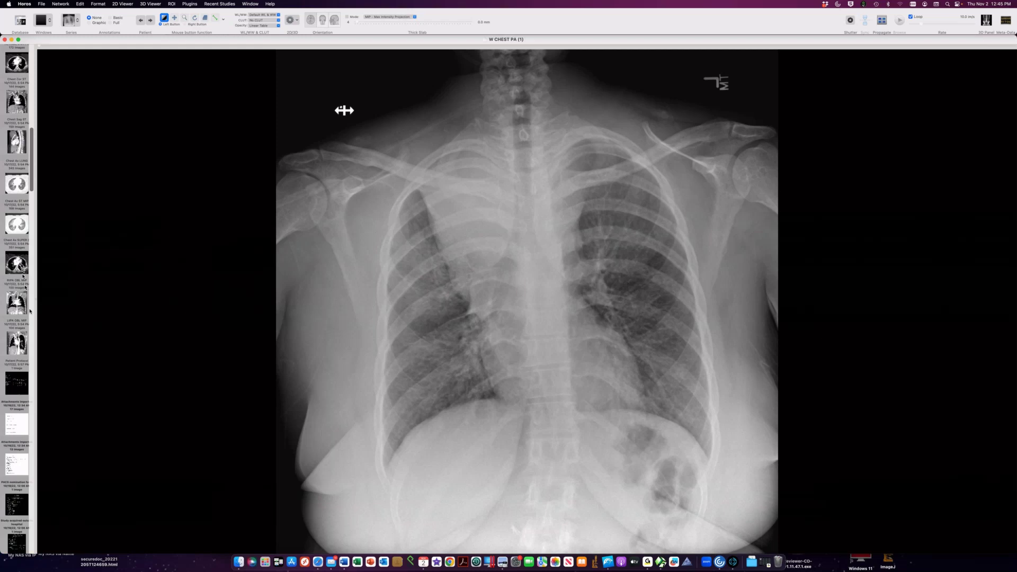
click(20, 265)
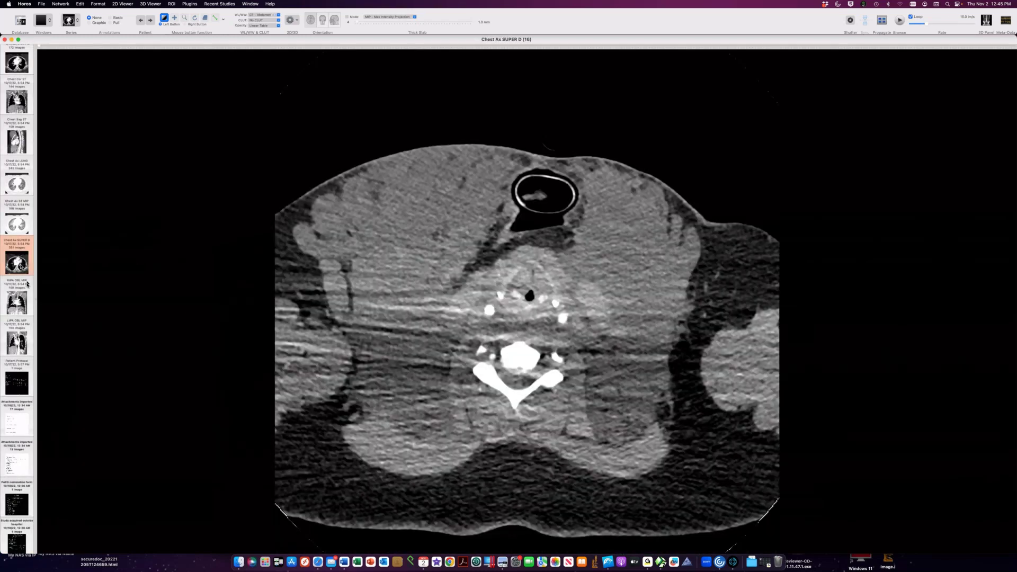
Step: Review the Chest Ax SUPER D slices from the neck down to the aortic arch
scroll(235, 284, down, 5)
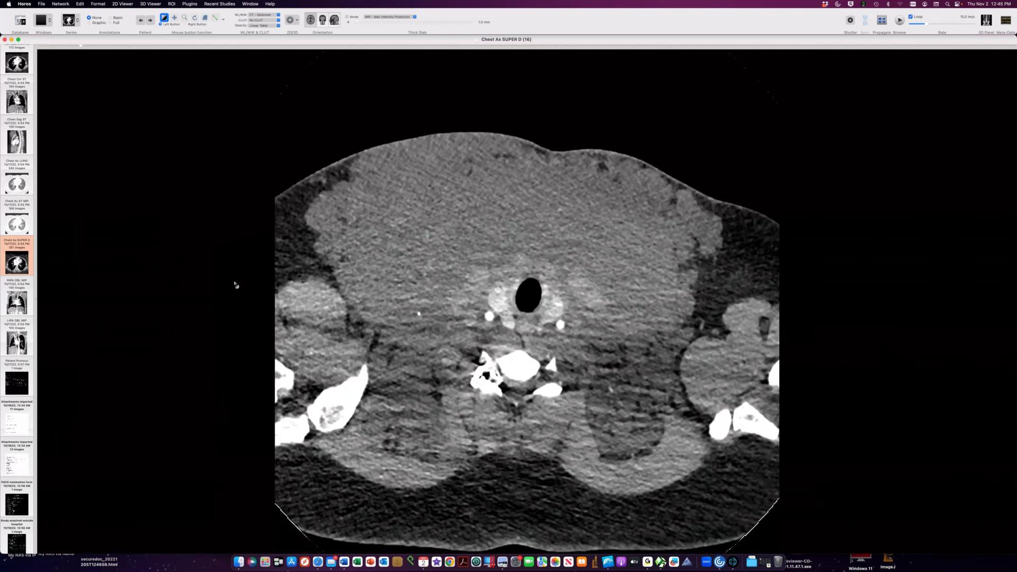
scroll(235, 285, down, 5)
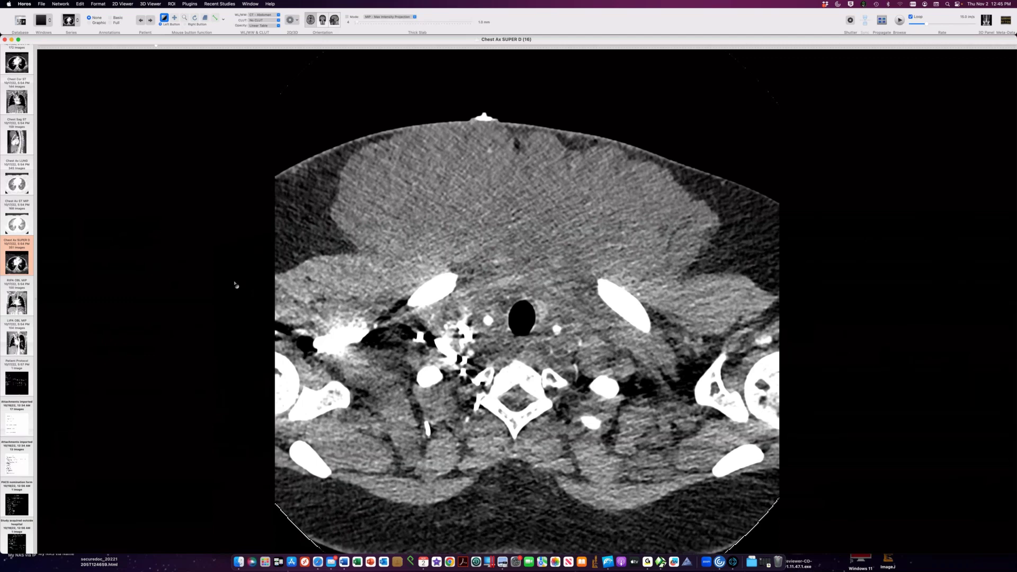
scroll(236, 284, down, 5)
scroll(235, 285, down, 5)
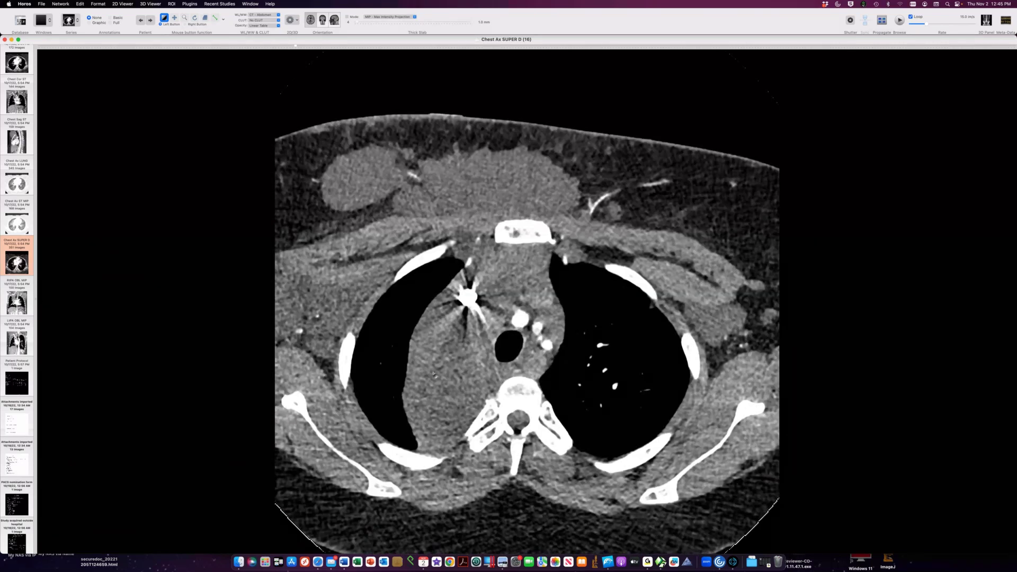
scroll(434, 374, down, 4)
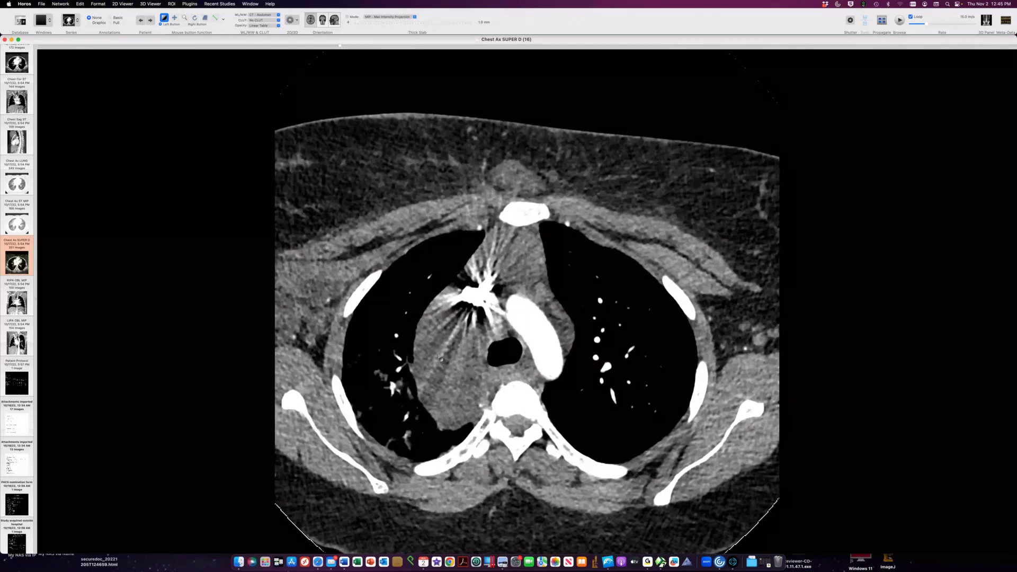
Step: Trace the right upper paramediastinal opacity on the axial CT from above the aortic arch down to the heart
scroll(440, 358, up, 2)
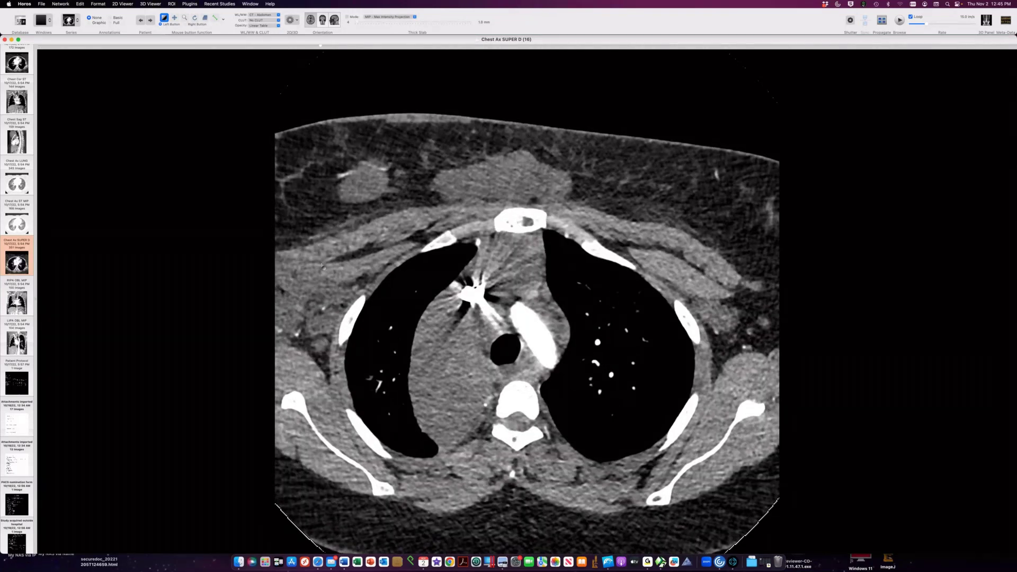
scroll(277, 320, up, 4)
scroll(277, 320, down, 4)
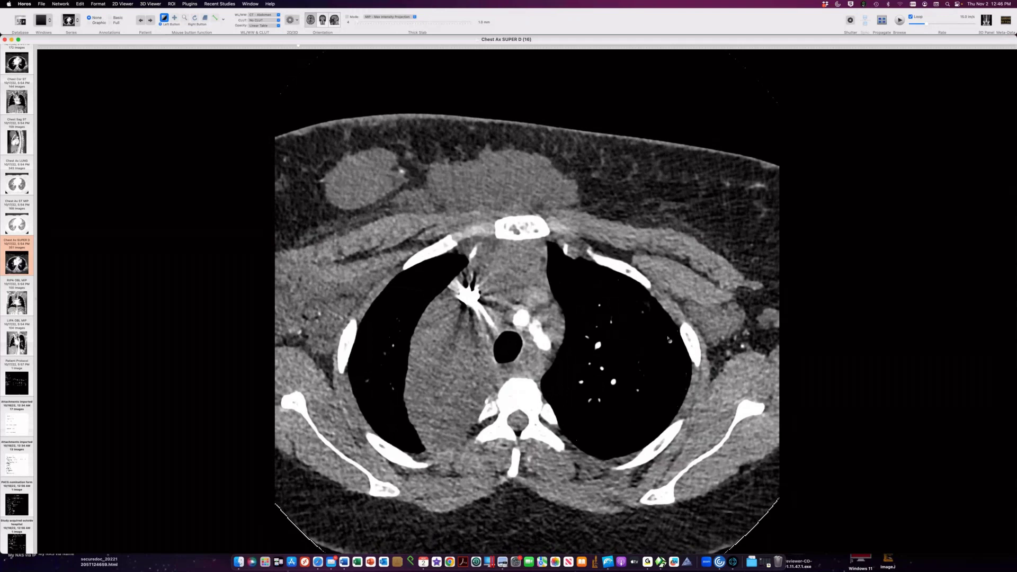
scroll(669, 339, down, 3)
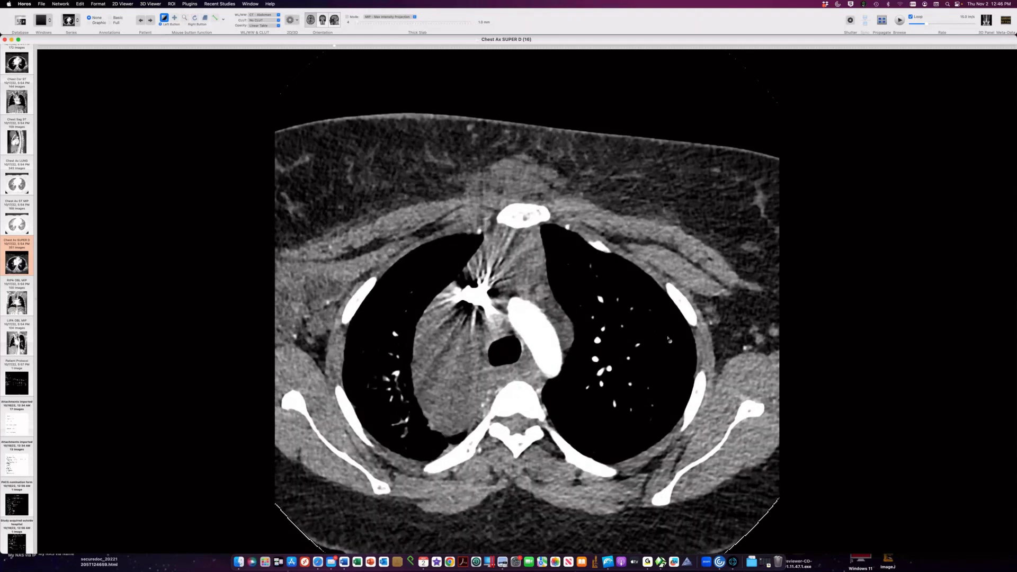
scroll(527, 335, down, 3)
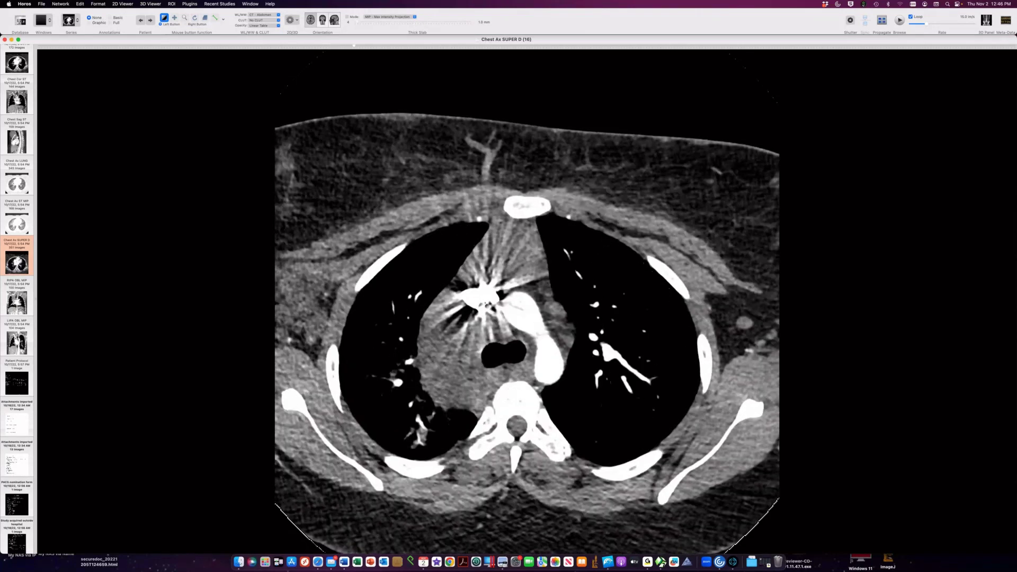
scroll(485, 305, down, 15)
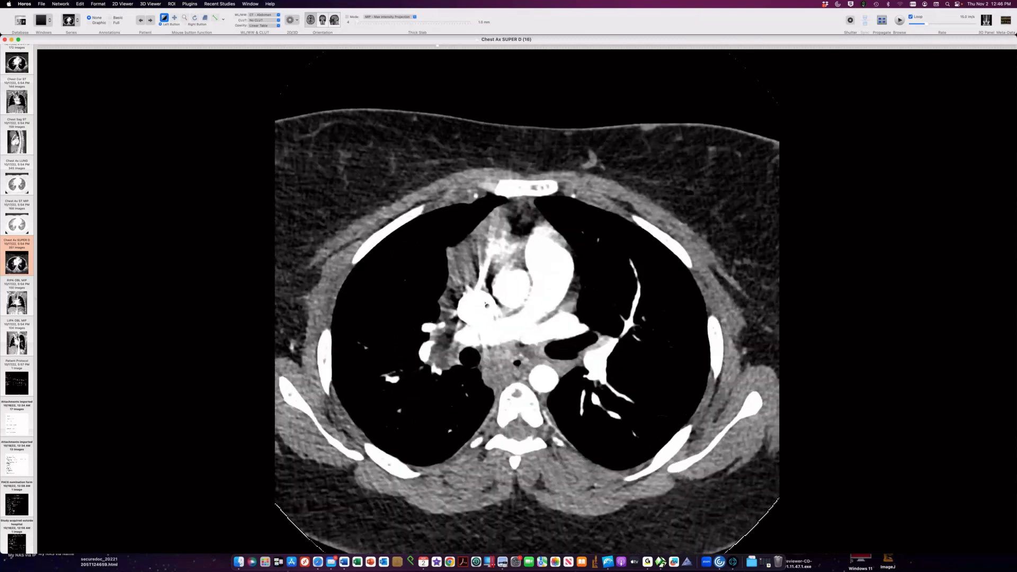
scroll(486, 305, down, 5)
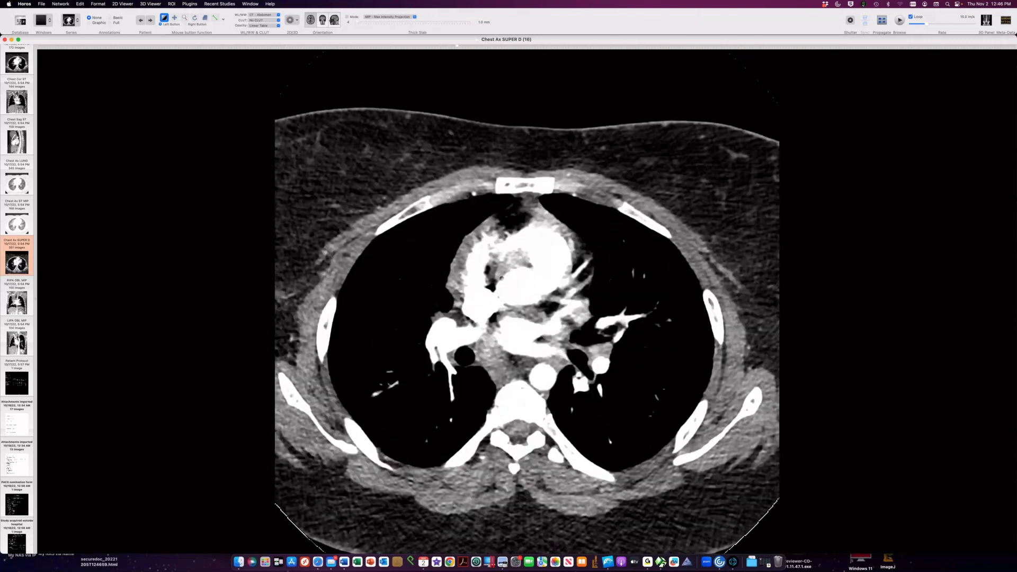
Step: Follow the axial chest CT back up from the heart through the right upper opacity to the anterior neck soft tissue
scroll(500, 275, up, 10)
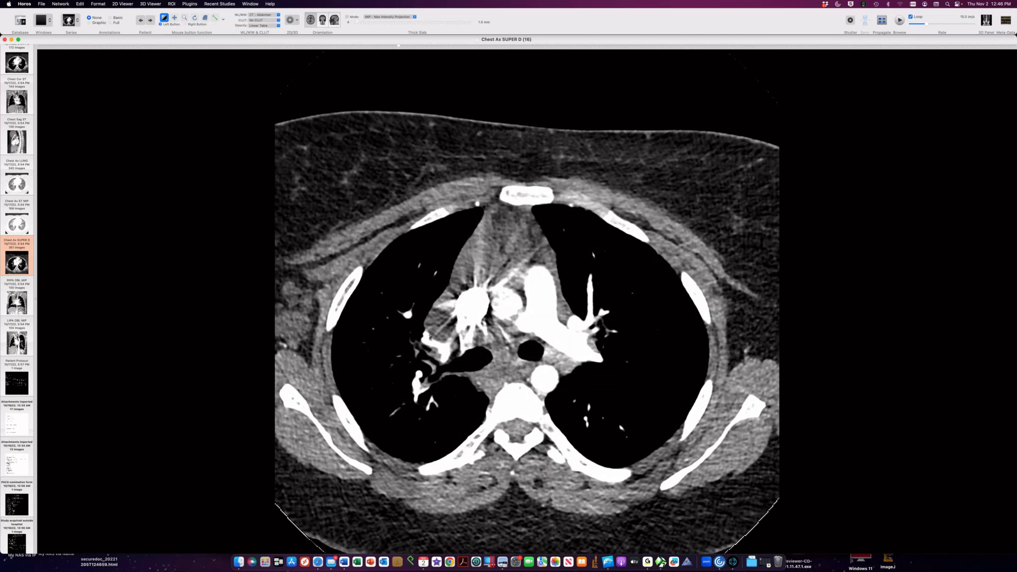
scroll(527, 333, up, 5)
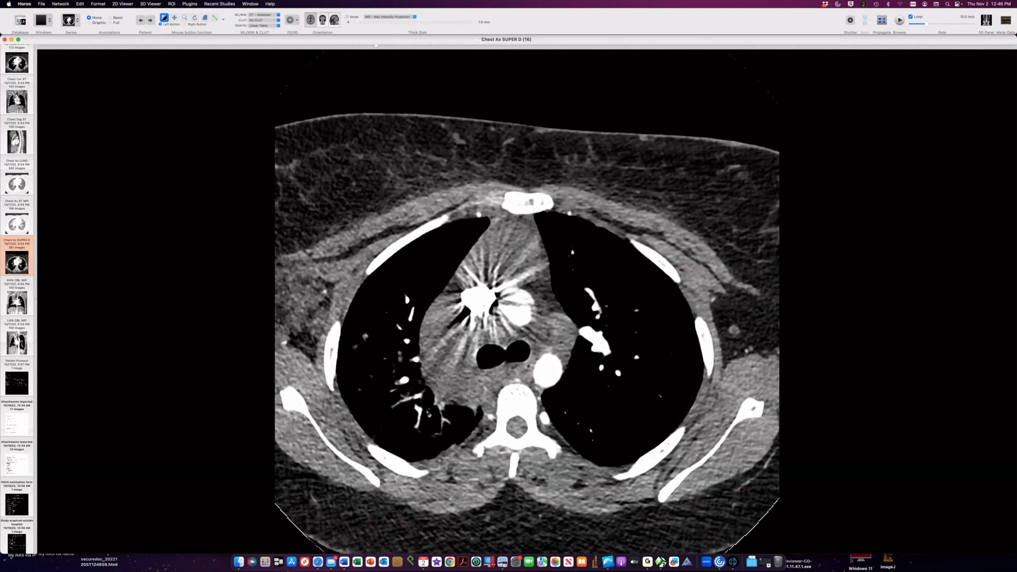
scroll(428, 412, up, 5)
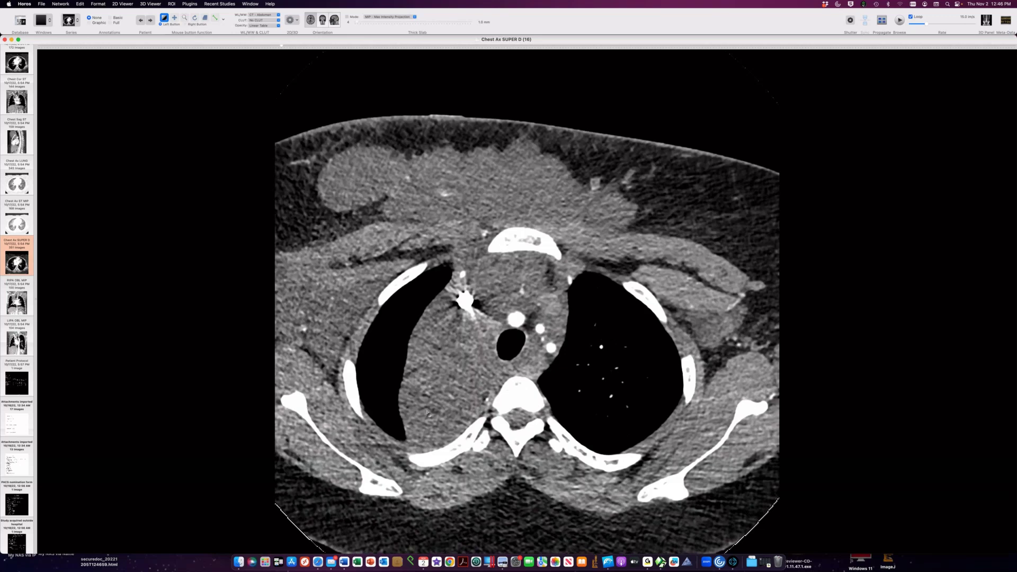
scroll(427, 412, up, 5)
scroll(427, 412, up, 5)
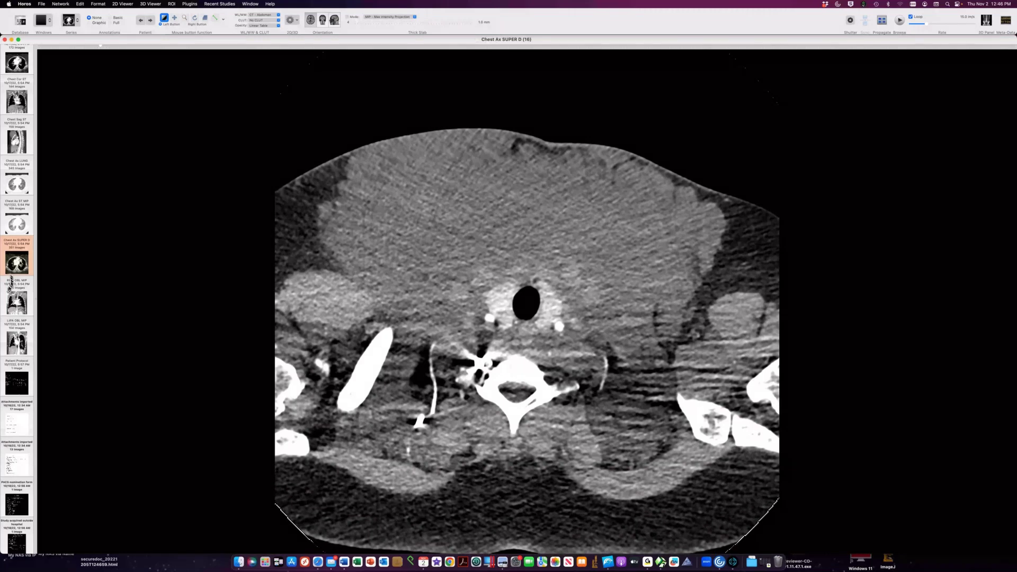
Step: Recheck the lower neck slices, and load the STD 2.5 series of the neck soft tissue CT
scroll(10, 286, up, 4)
scroll(491, 215, up, 3)
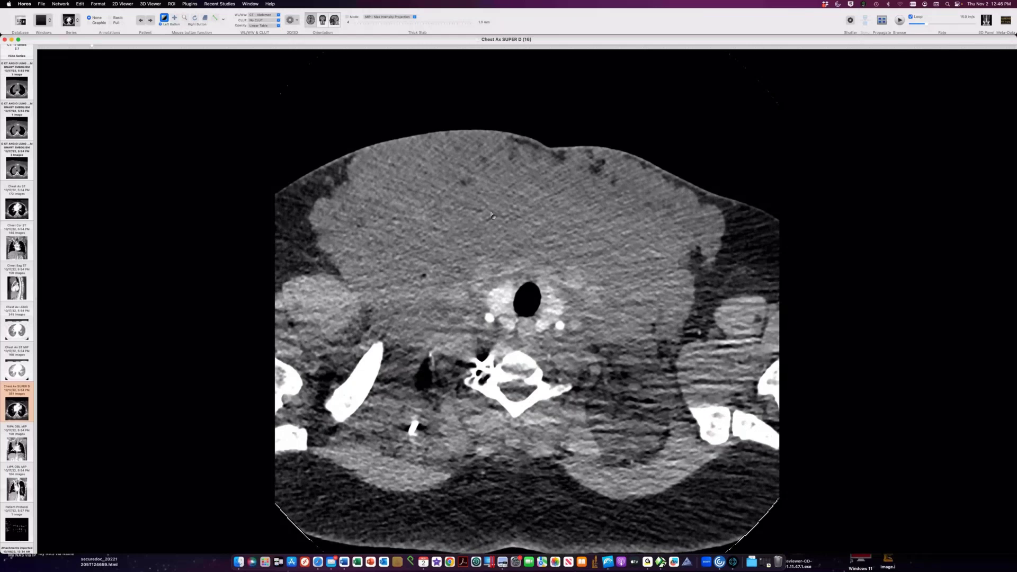
scroll(492, 215, up, 3)
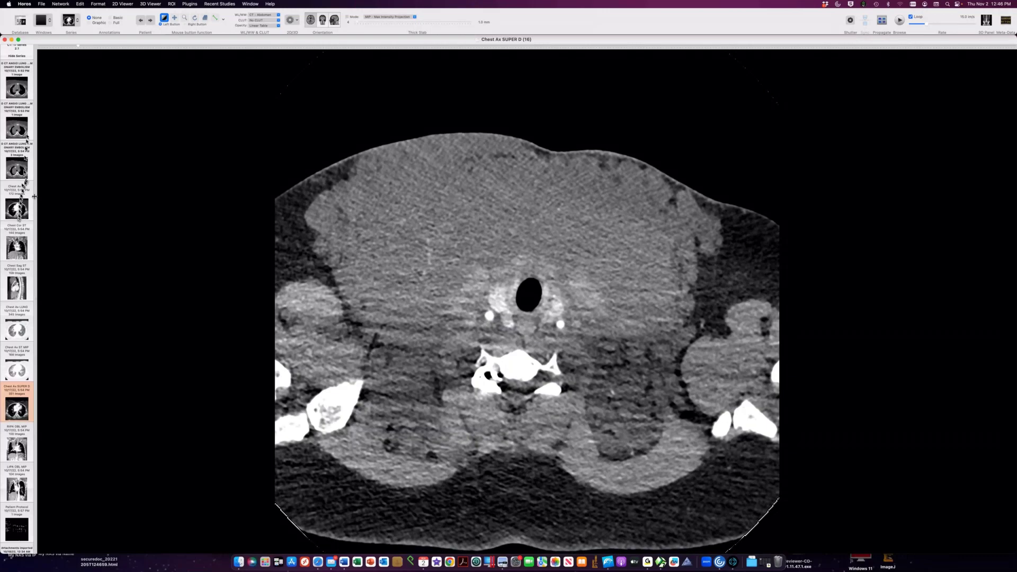
scroll(22, 141, up, 6)
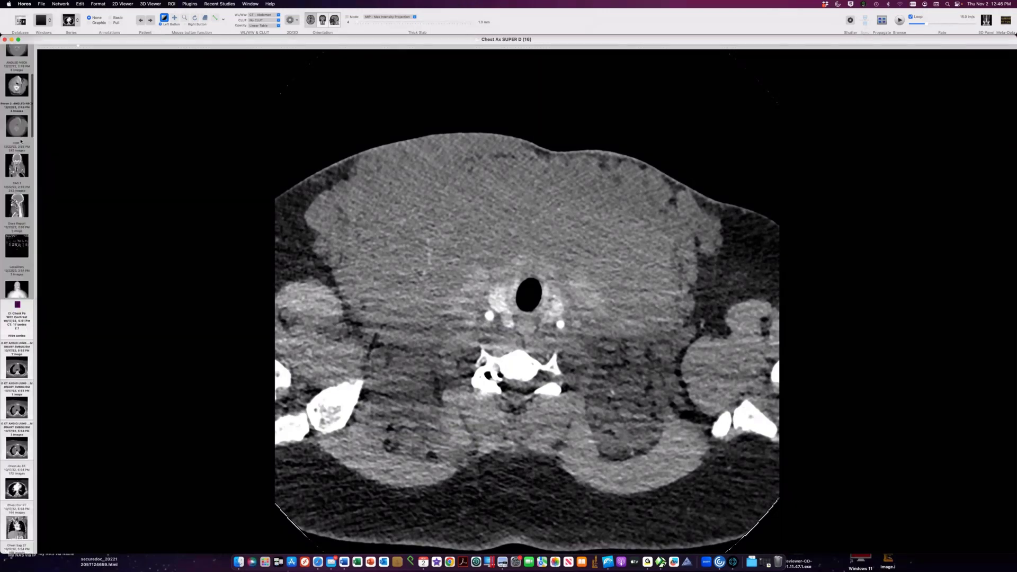
scroll(21, 142, up, 3)
click(17, 152)
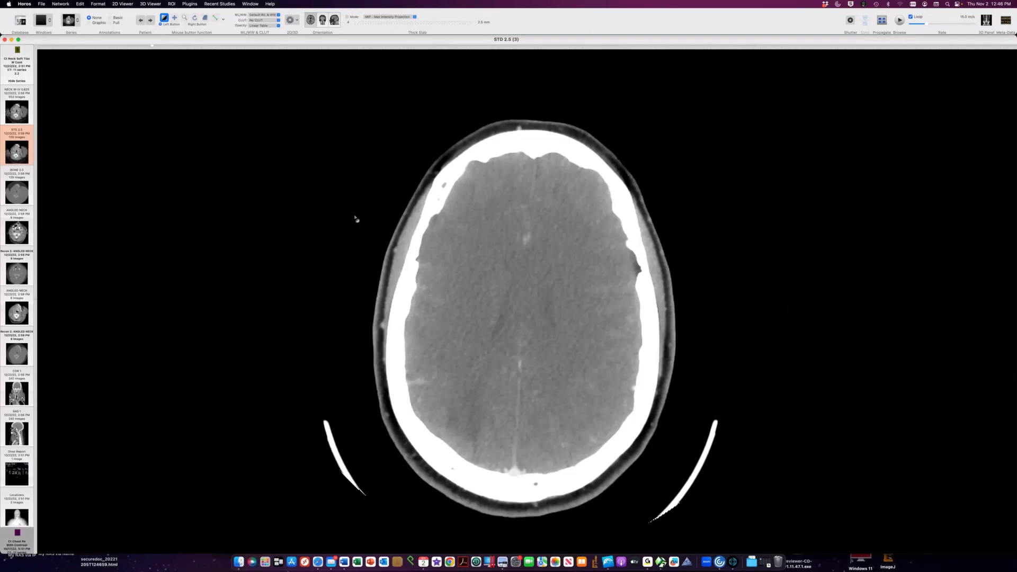
Step: Review the STD 2.5 neck CT from the top of the skull down to the jaw level
scroll(356, 218, up, 5)
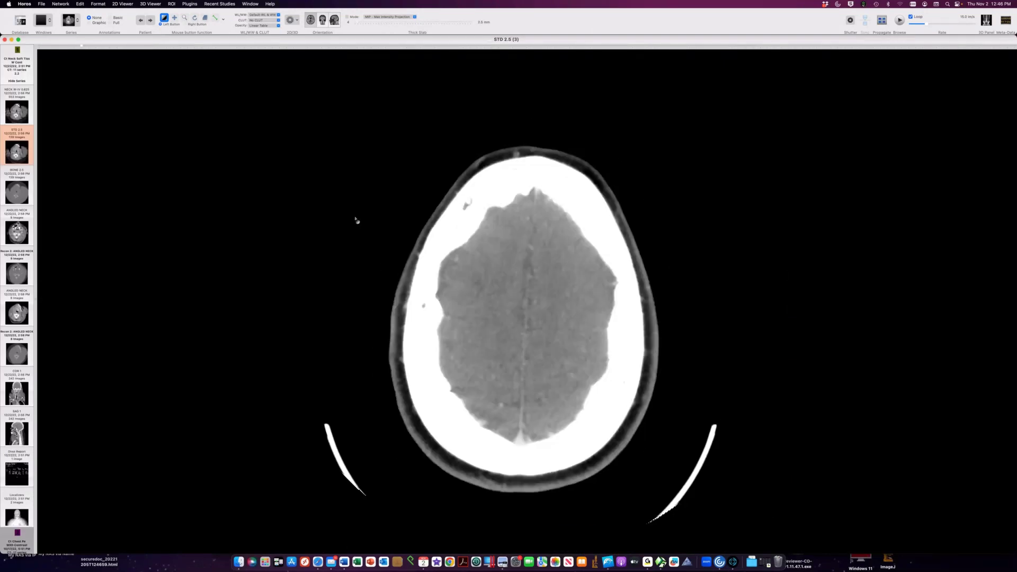
scroll(356, 219, down, 15)
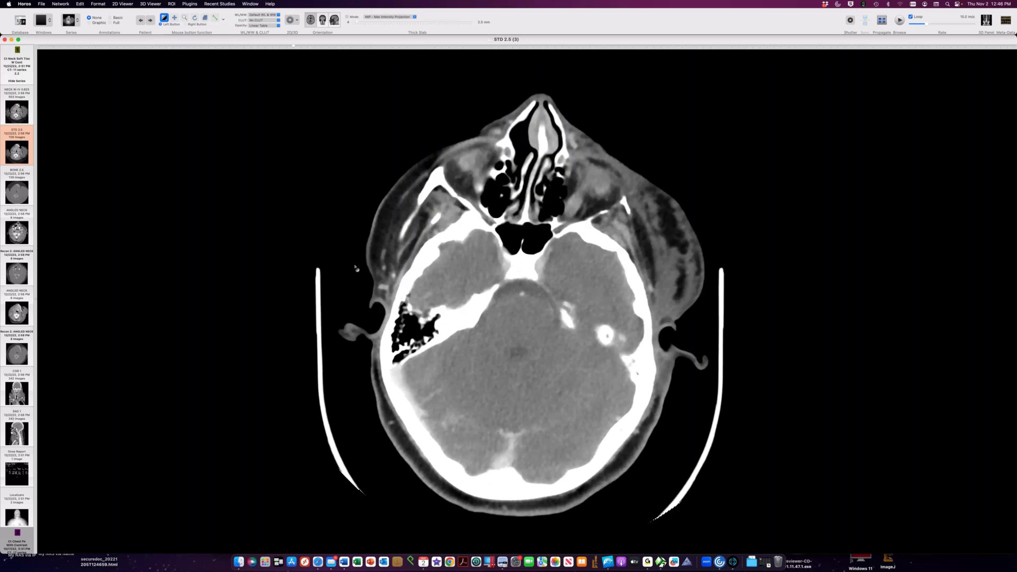
scroll(358, 292, down, 10)
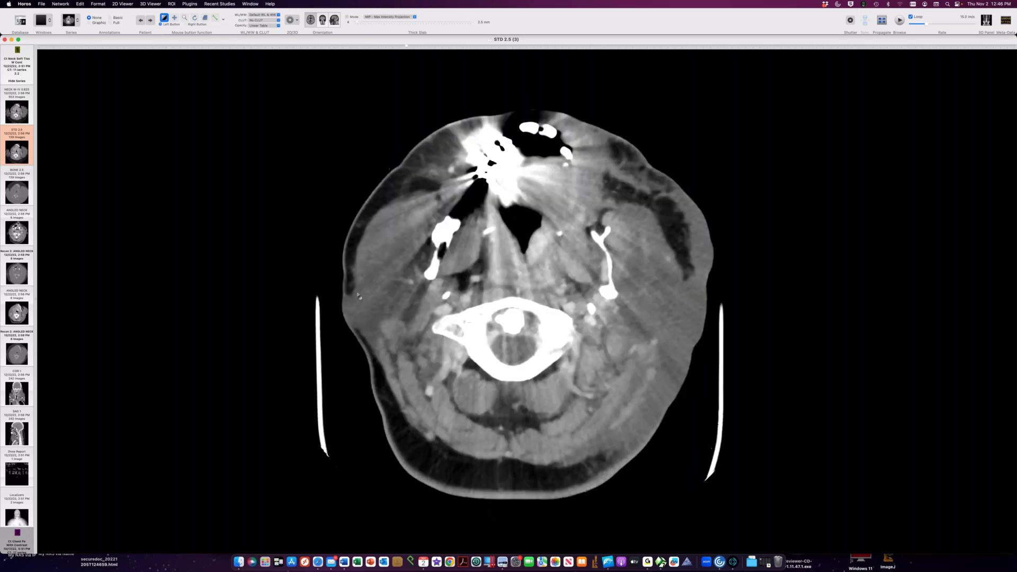
scroll(656, 264, down, 3)
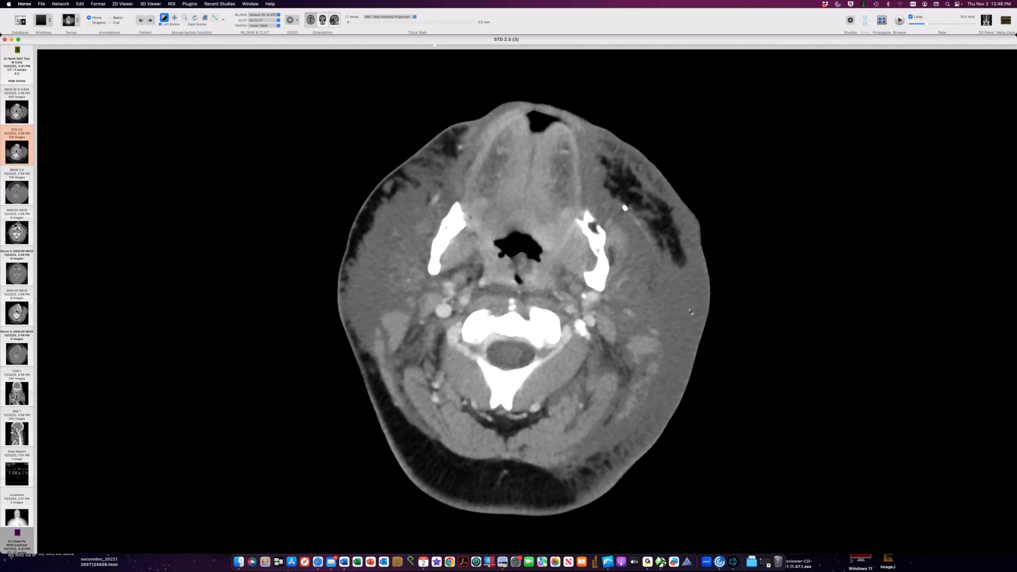
Step: Examine the soft tissues on both sides of the face and neck on slices between the upper jaw and lower mandible
scroll(690, 311, down, 8)
scroll(690, 308, up, 6)
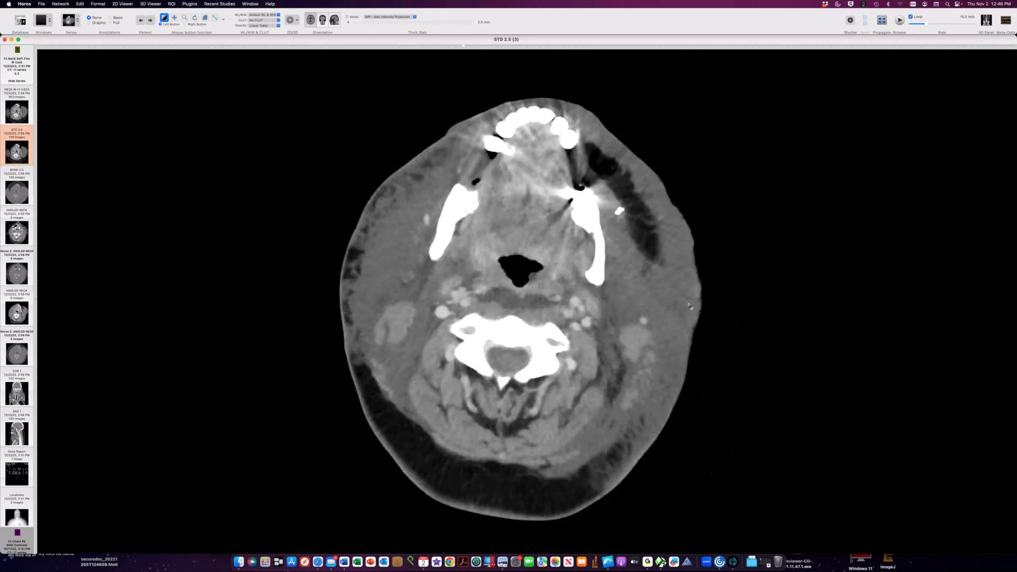
scroll(690, 306, down, 8)
scroll(690, 304, up, 10)
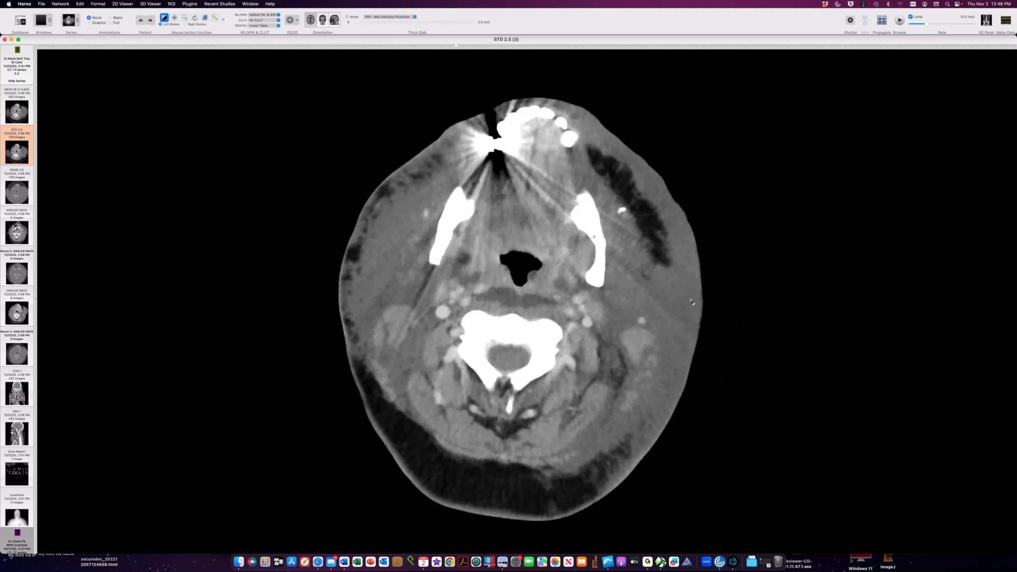
scroll(691, 302, down, 3)
scroll(690, 299, down, 5)
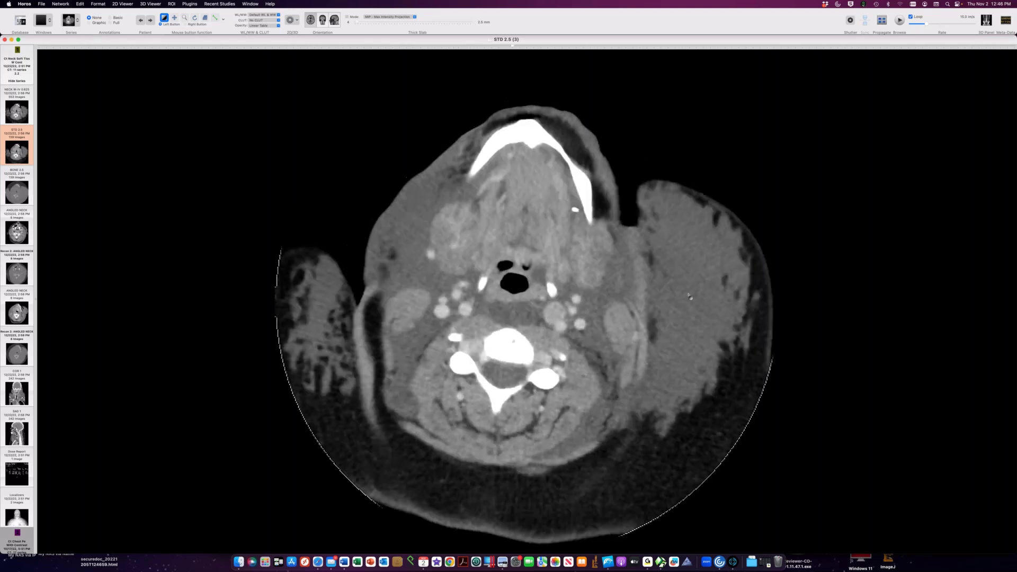
Step: Follow the STD 2.5 neck CT from the lower mandible through the larynx and thyroid down into the upper chest
scroll(690, 289, down, 4)
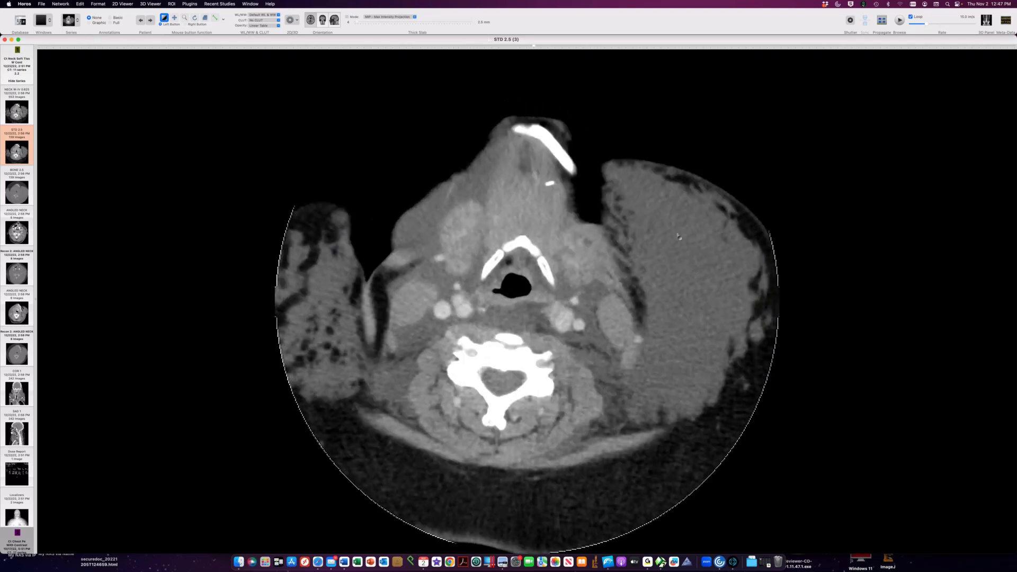
scroll(691, 286, down, 3)
scroll(691, 286, down, 5)
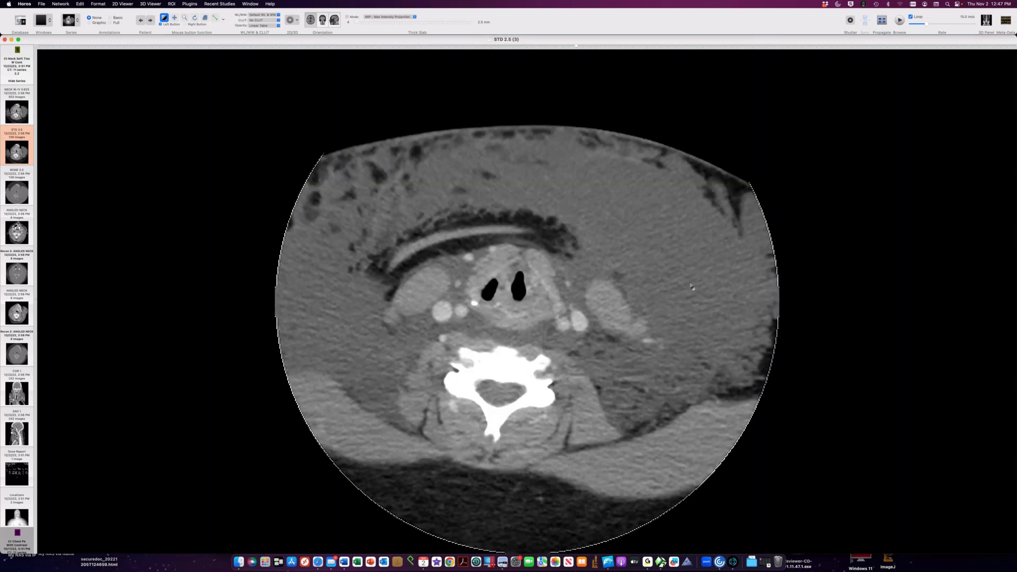
scroll(692, 294, up, 7)
scroll(697, 308, down, 6)
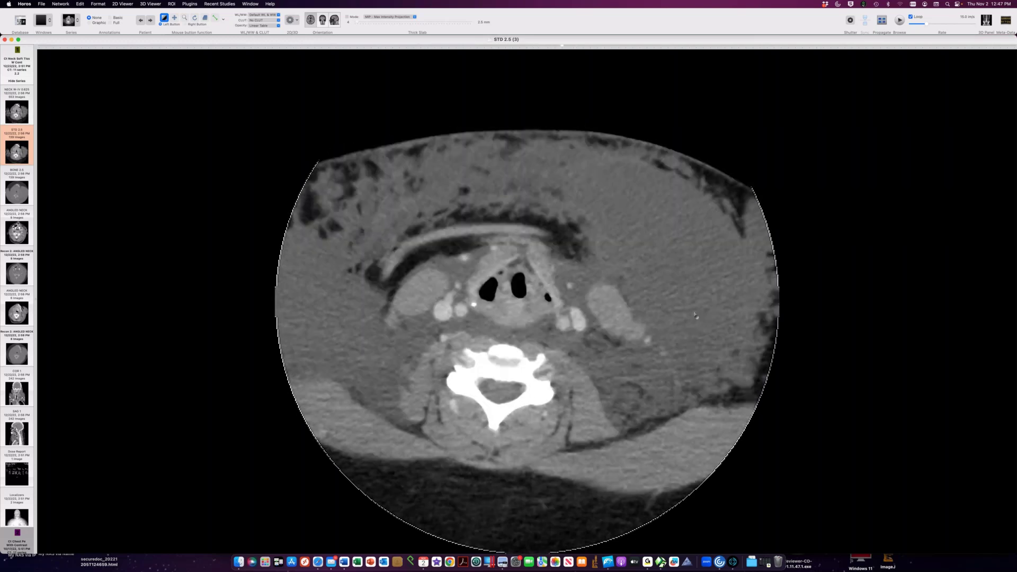
scroll(695, 316, down, 12)
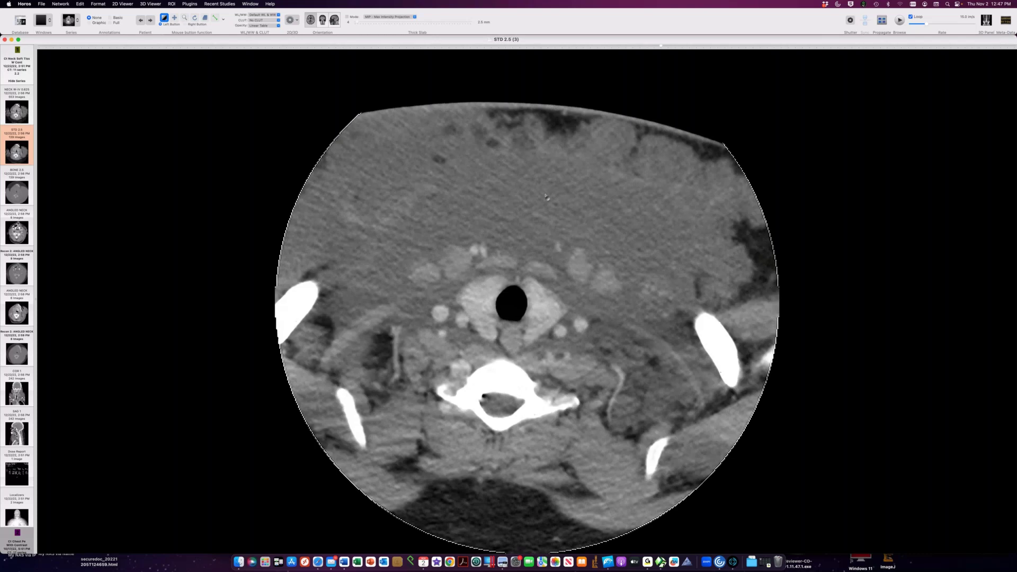
scroll(547, 198, down, 10)
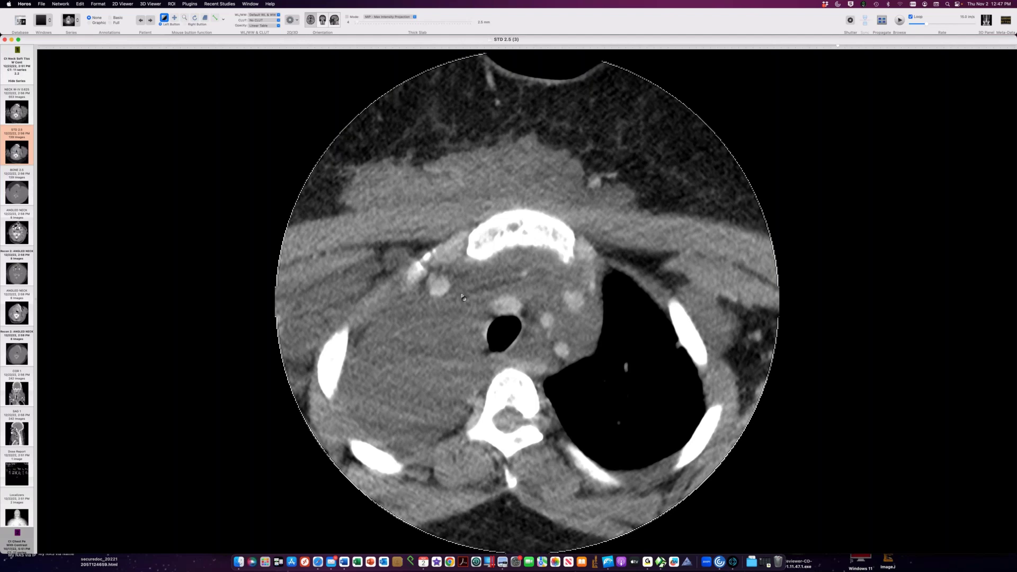
scroll(398, 241, down, 15)
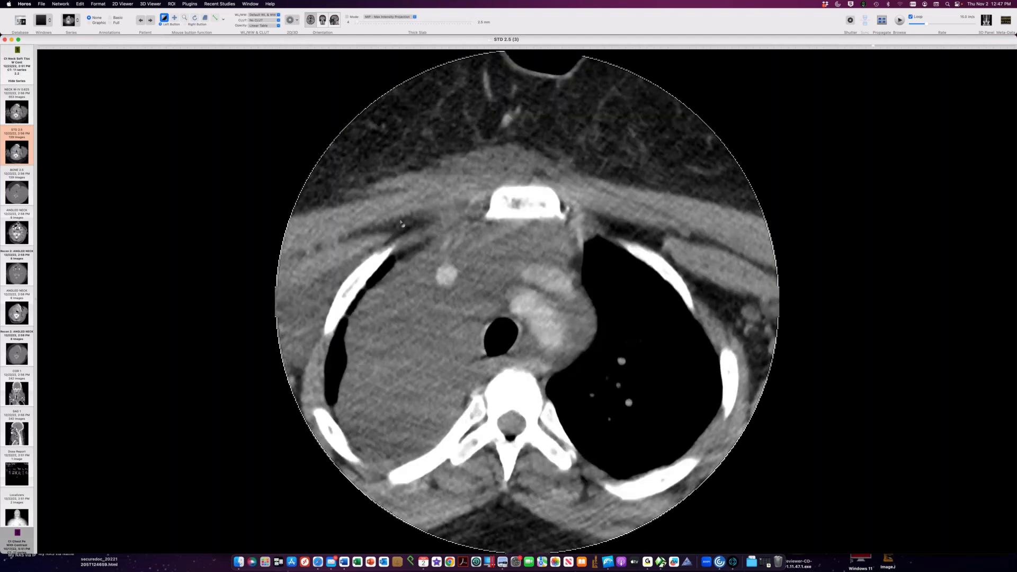
Step: Trace the neck CT back up from the carina and examine the anterior neck soft tissue around the thyroid
scroll(402, 224, up, 5)
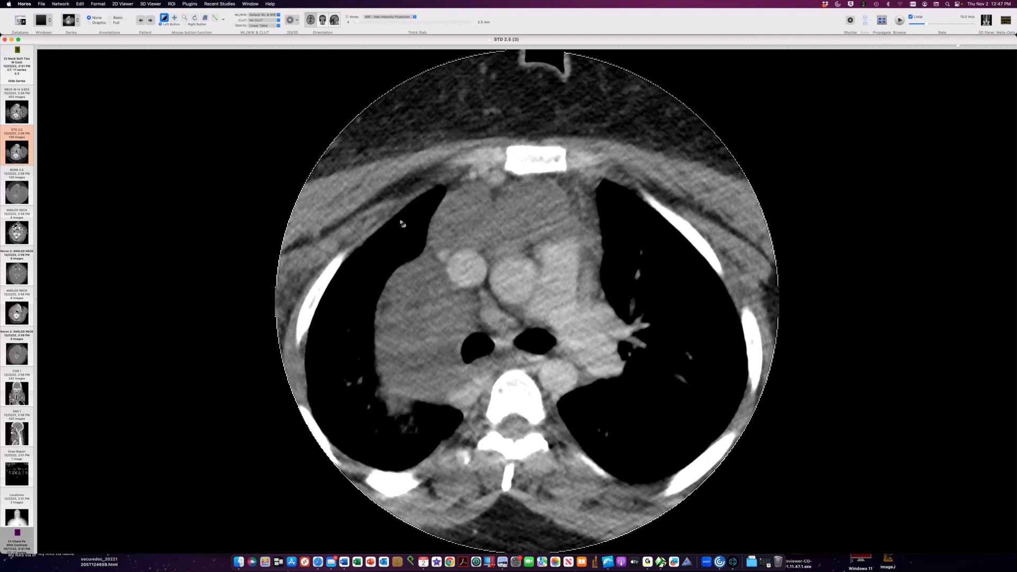
scroll(400, 217, up, 5)
scroll(399, 207, up, 8)
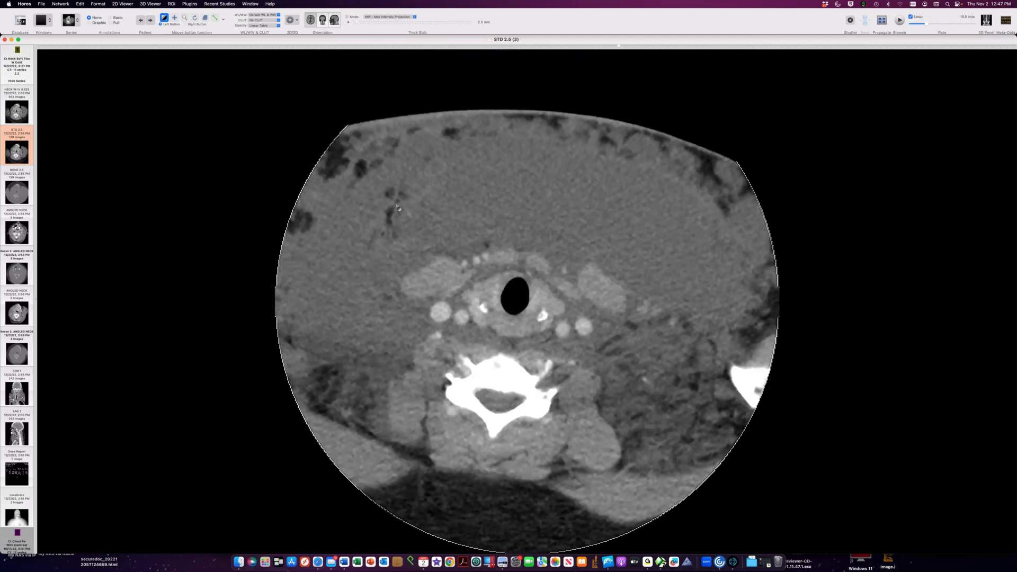
scroll(398, 207, down, 4)
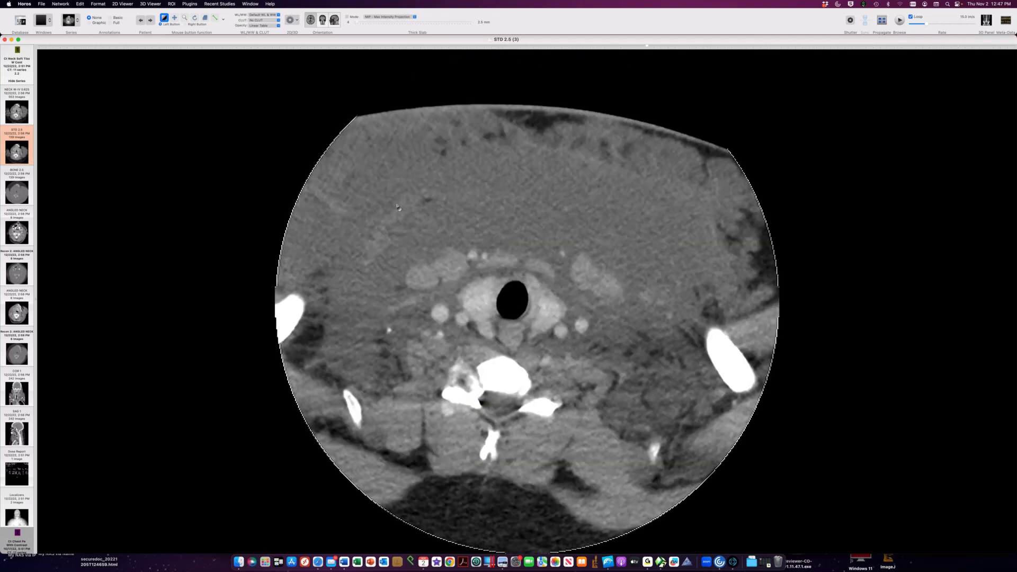
scroll(399, 207, up, 2)
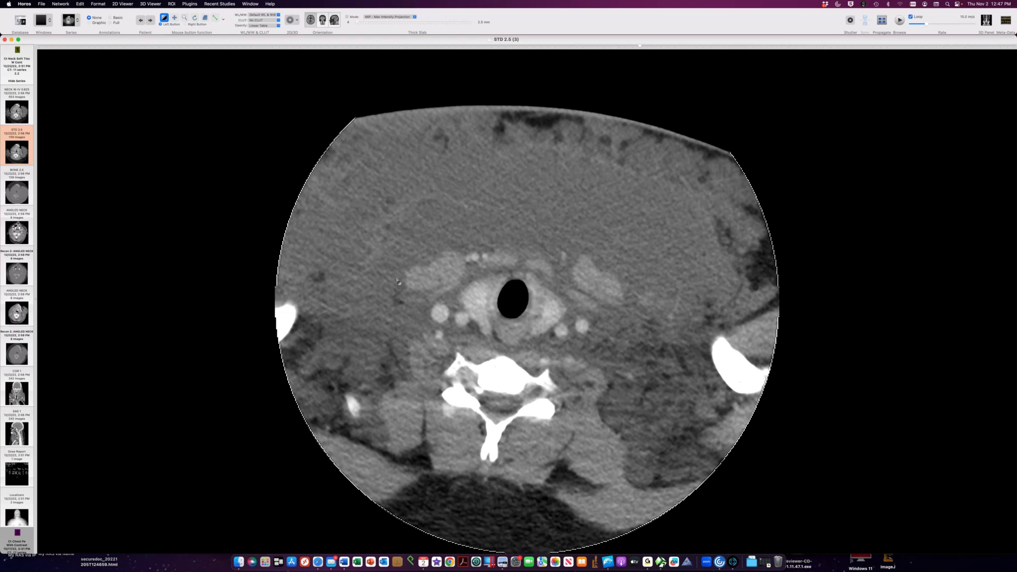
scroll(397, 281, down, 10)
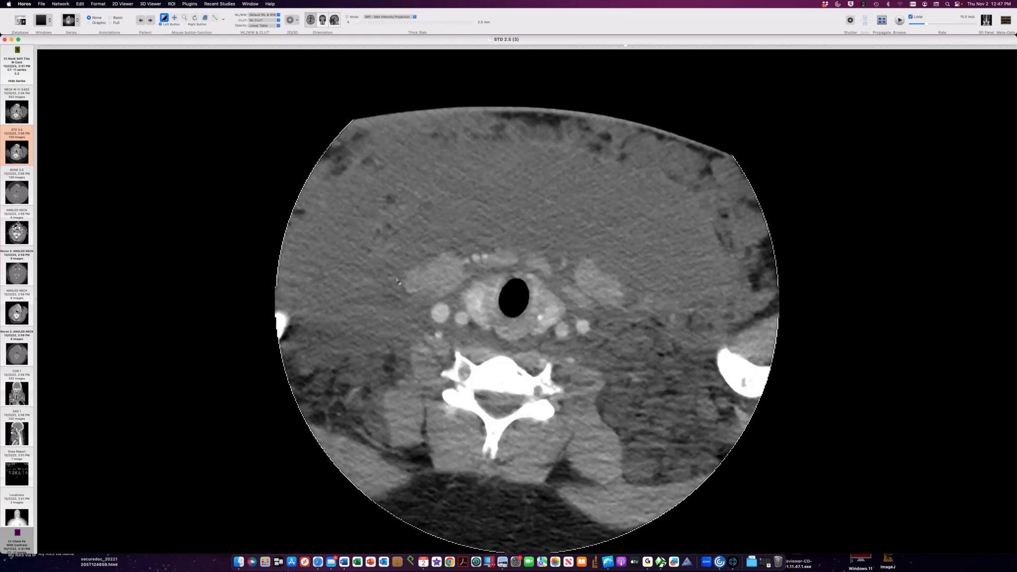
scroll(398, 282, up, 3)
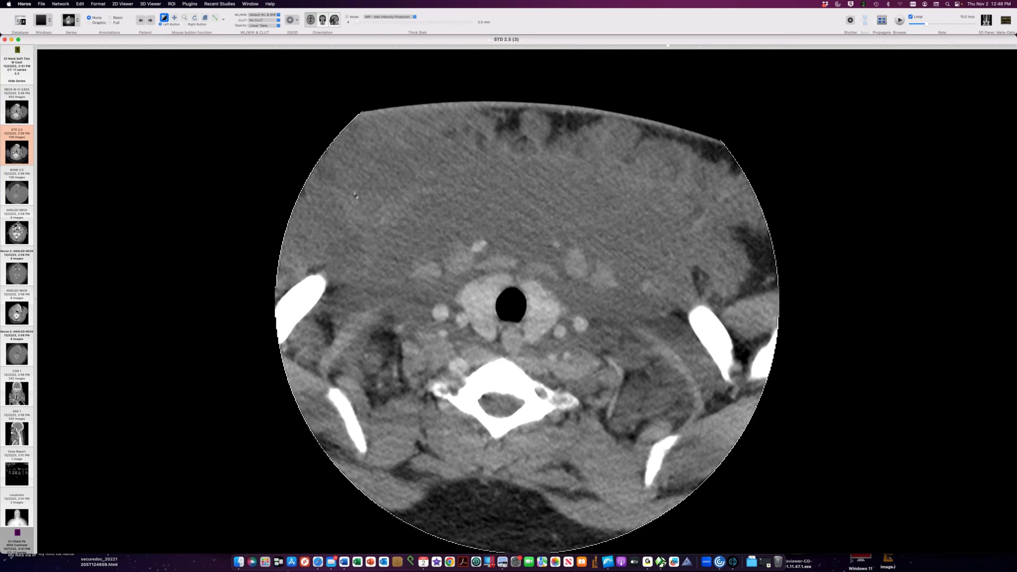
Step: Compare the anterior neck soft tissue on slices between the thyroid and the inner ends of the clavicles
scroll(355, 195, down, 10)
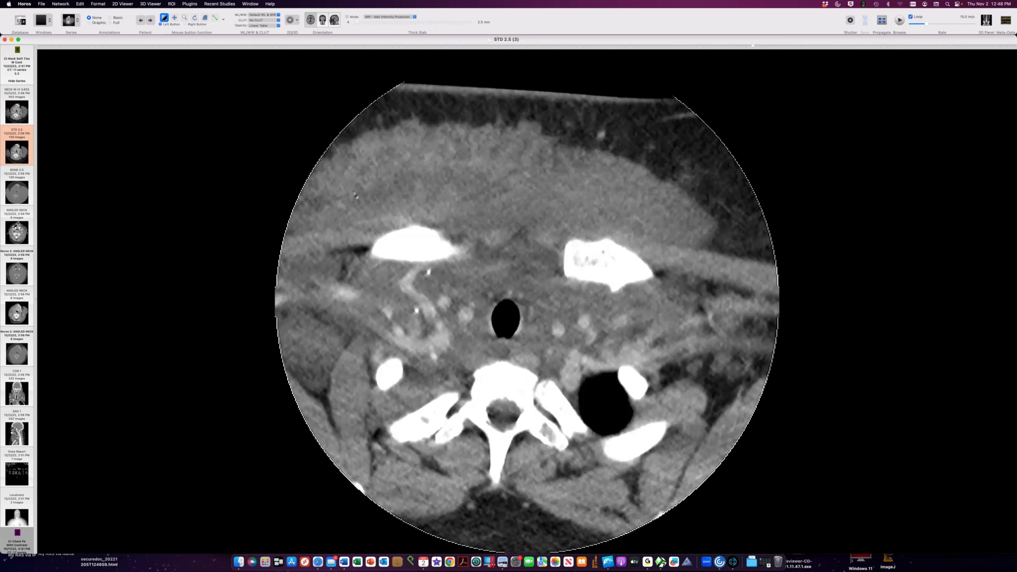
scroll(355, 195, up, 10)
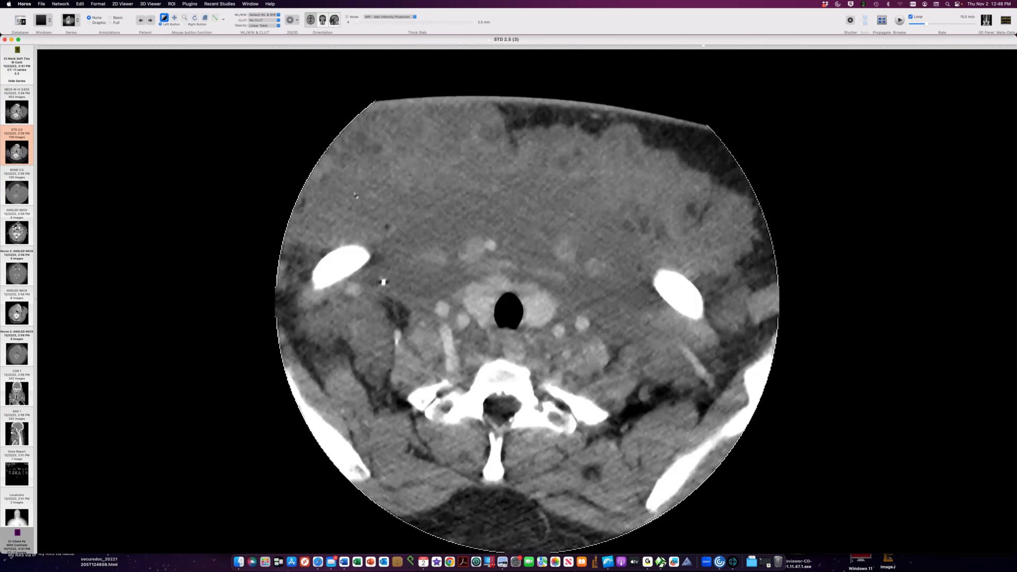
scroll(355, 195, up, 5)
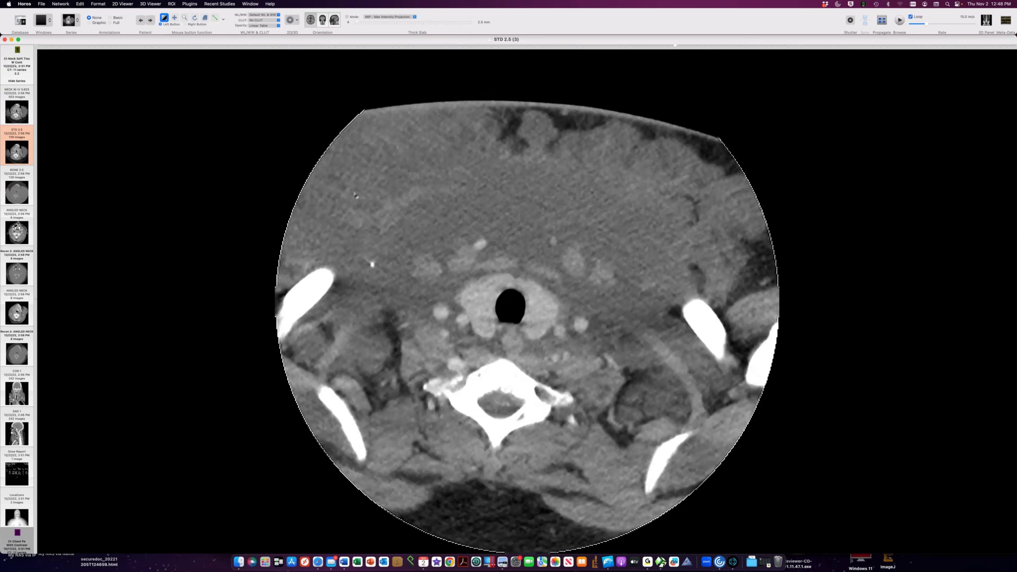
scroll(355, 195, down, 10)
scroll(354, 195, up, 8)
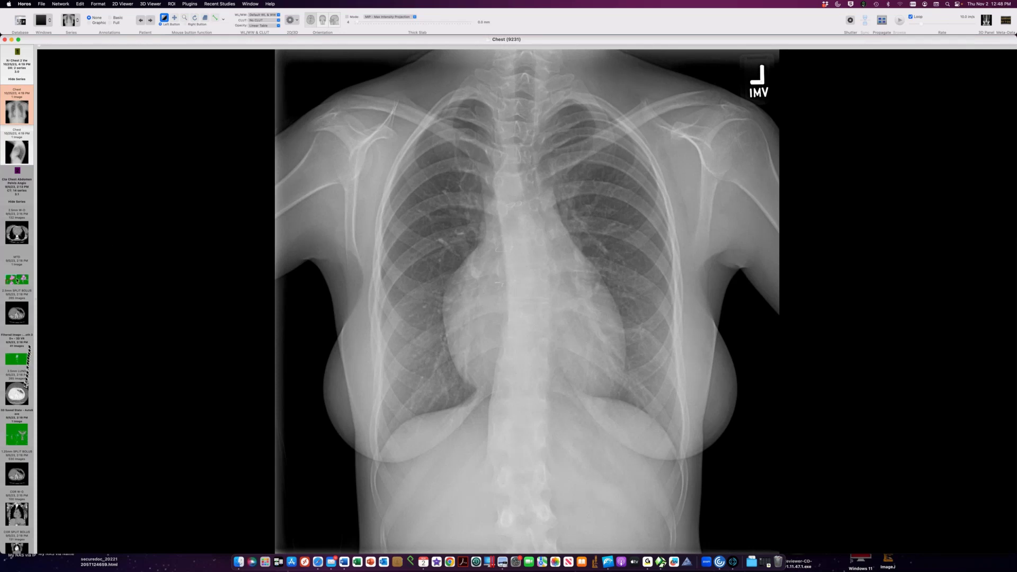
Step: Load the 2.5mm SPLIT BOLUS series of the next case and review it from the lower neck to the pulmonary arteries
click(17, 313)
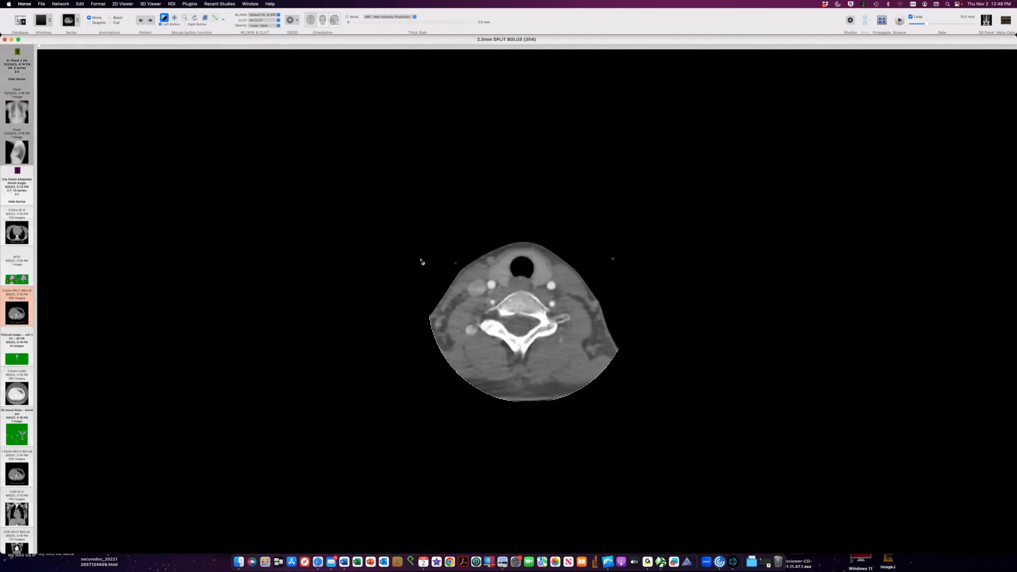
scroll(422, 262, down, 10)
scroll(422, 262, down, 10)
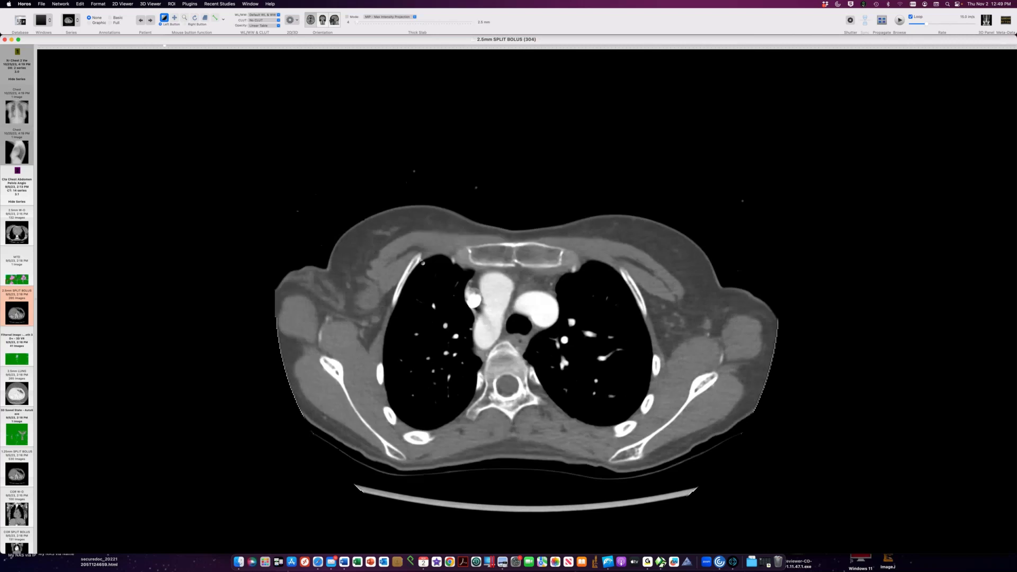
scroll(422, 262, down, 5)
scroll(423, 262, down, 5)
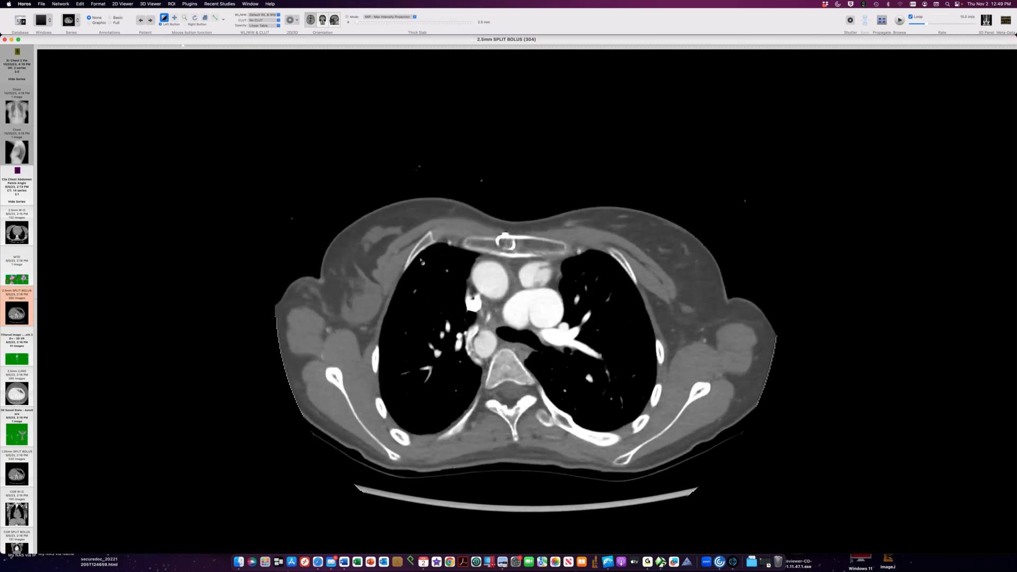
scroll(422, 261, down, 5)
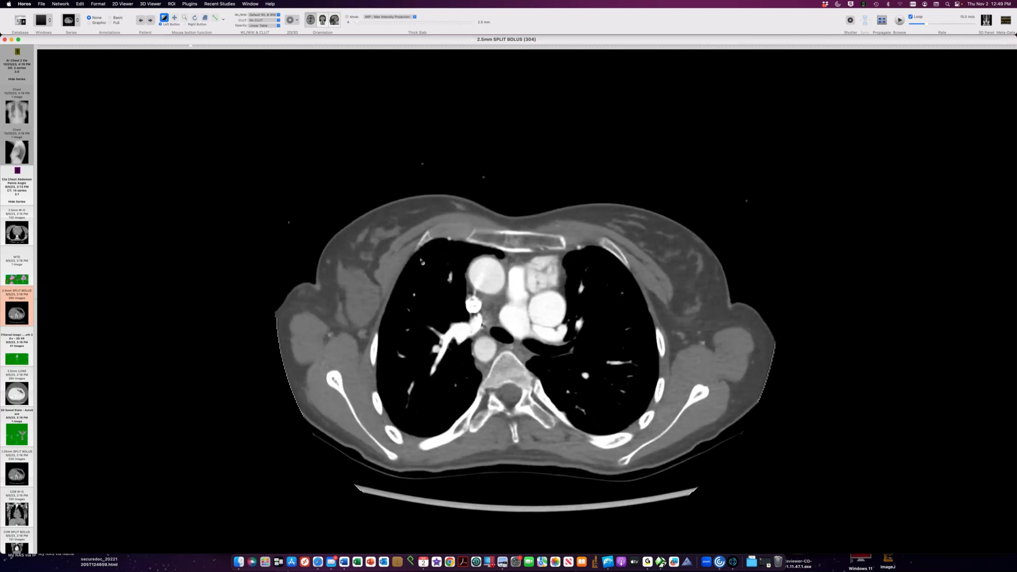
scroll(422, 261, up, 3)
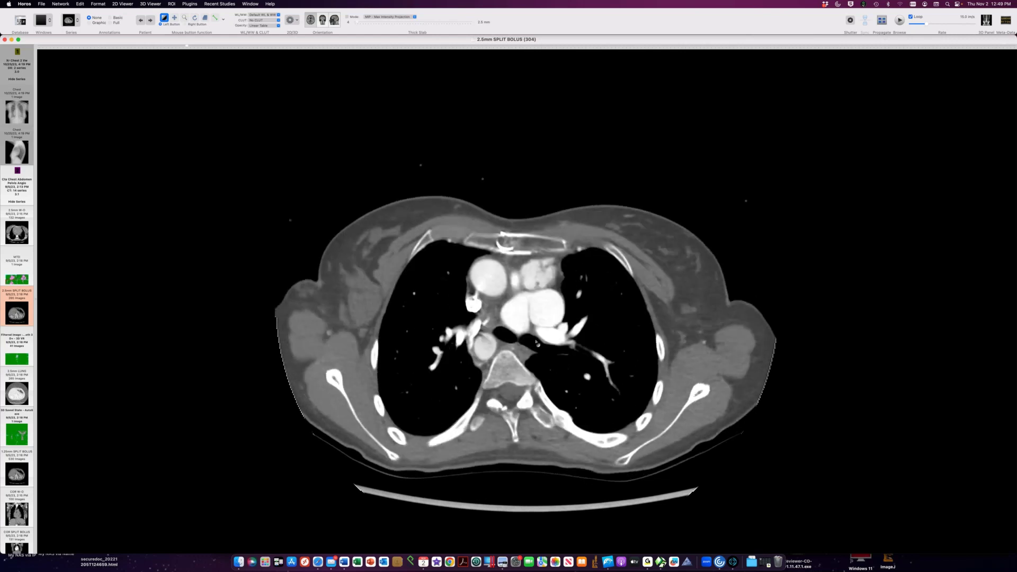
scroll(536, 342, down, 5)
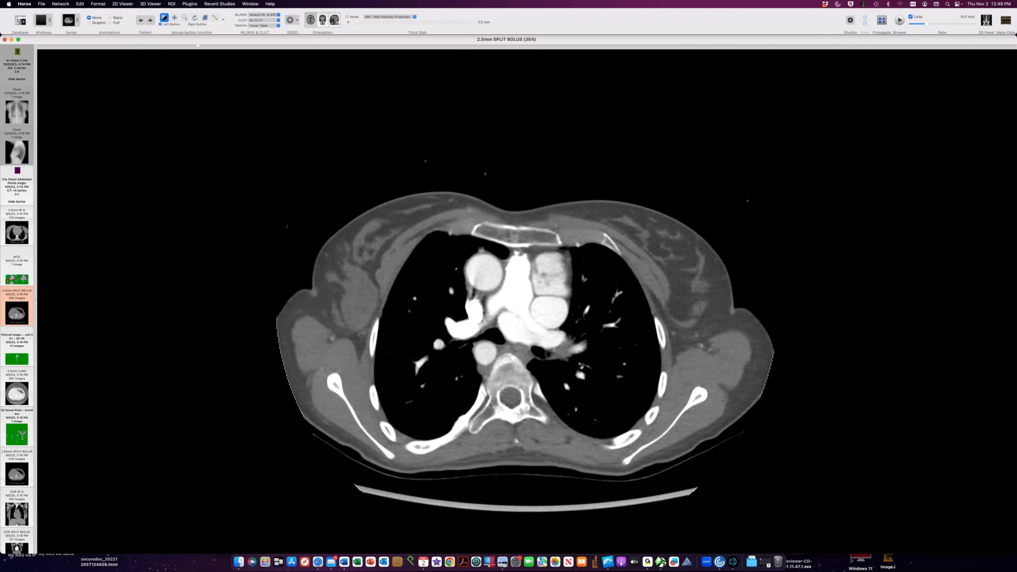
scroll(564, 359, down, 3)
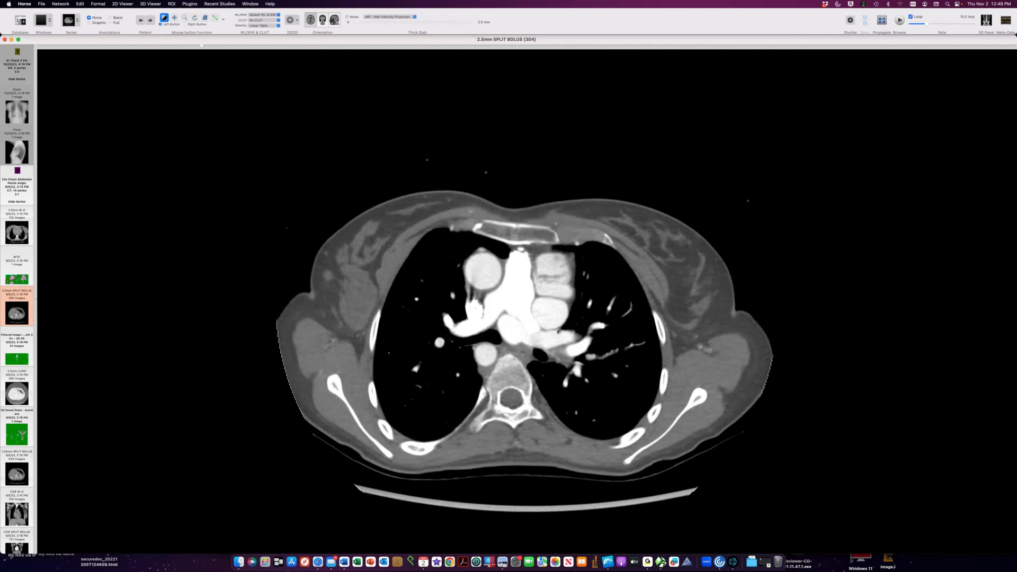
Step: Brighten the CT window slightly and compare the vessels and airways on slices between the pulmonary arteries and the upper heart
scroll(484, 175, up, 10)
scroll(483, 176, down, 8)
scroll(559, 331, down, 10)
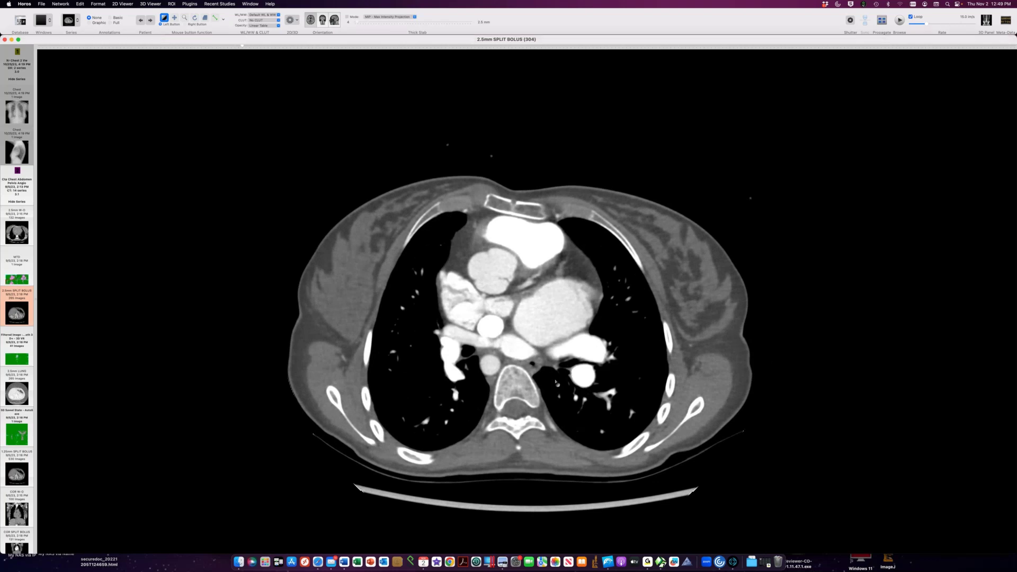
drag(556, 389, 558, 384)
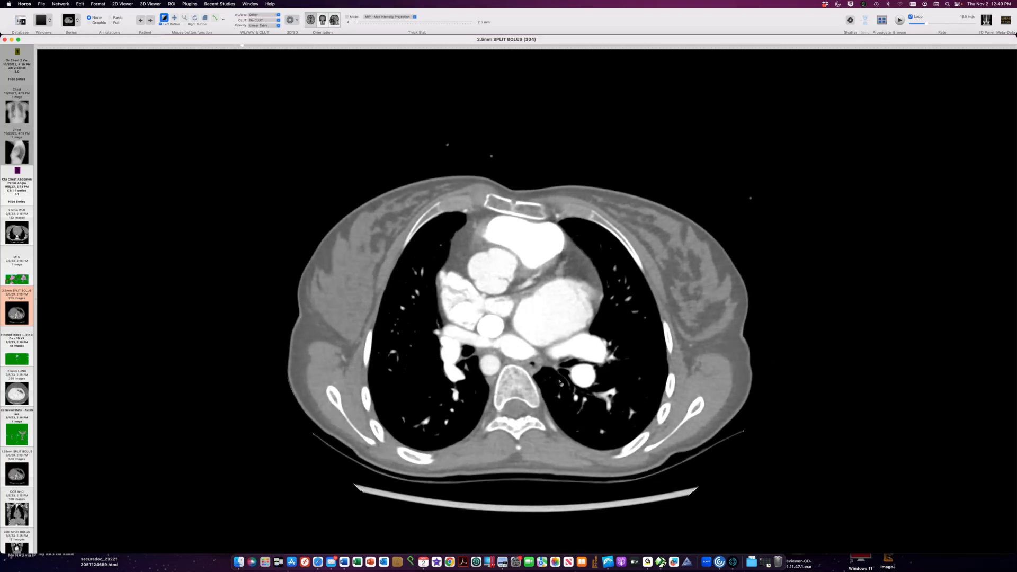
scroll(557, 383, up, 5)
scroll(560, 381, up, 8)
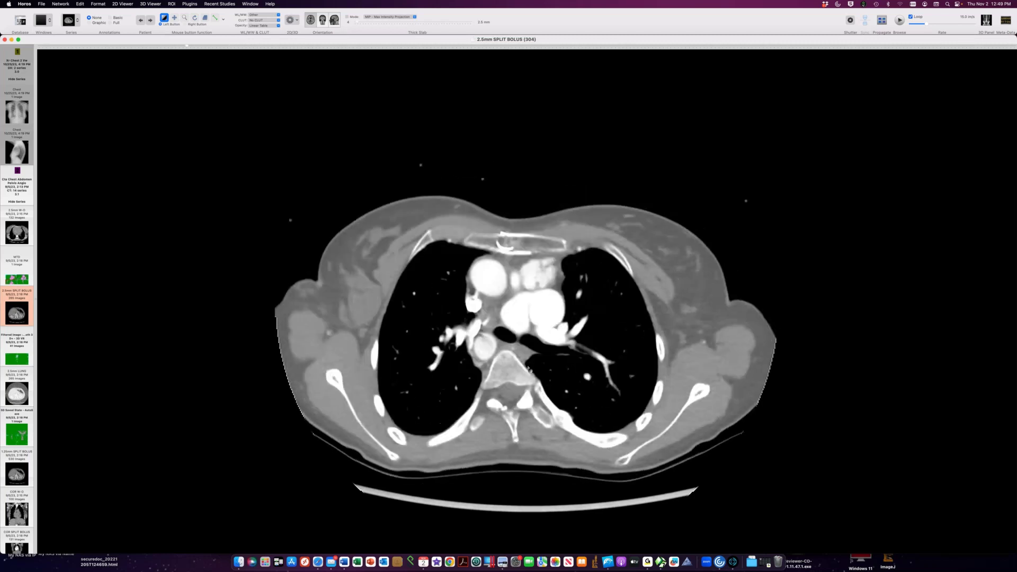
scroll(528, 369, down, 10)
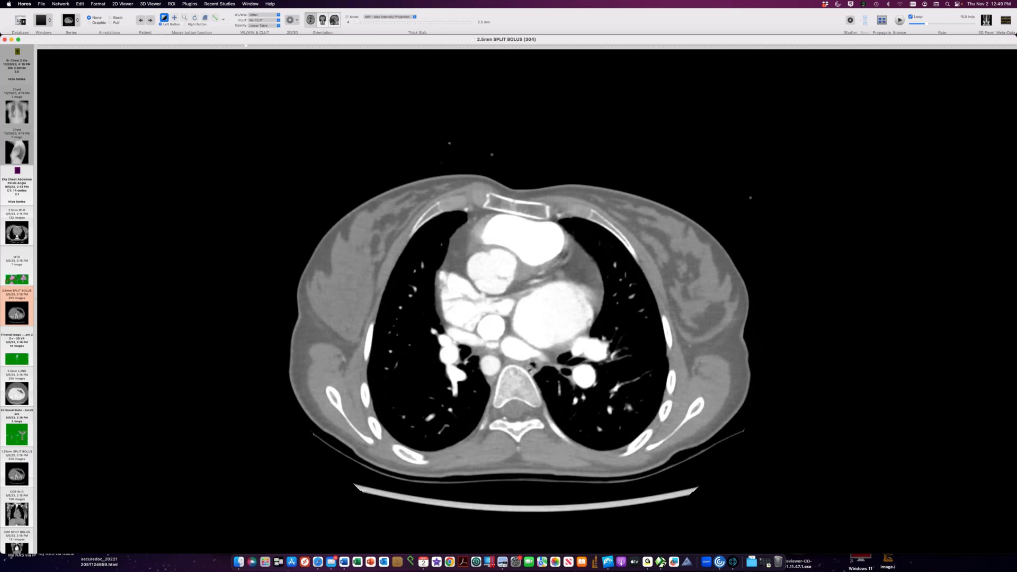
Step: Follow the split bolus CT down through the heart chambers and the dome of the liver into the upper abdomen
scroll(528, 369, down, 6)
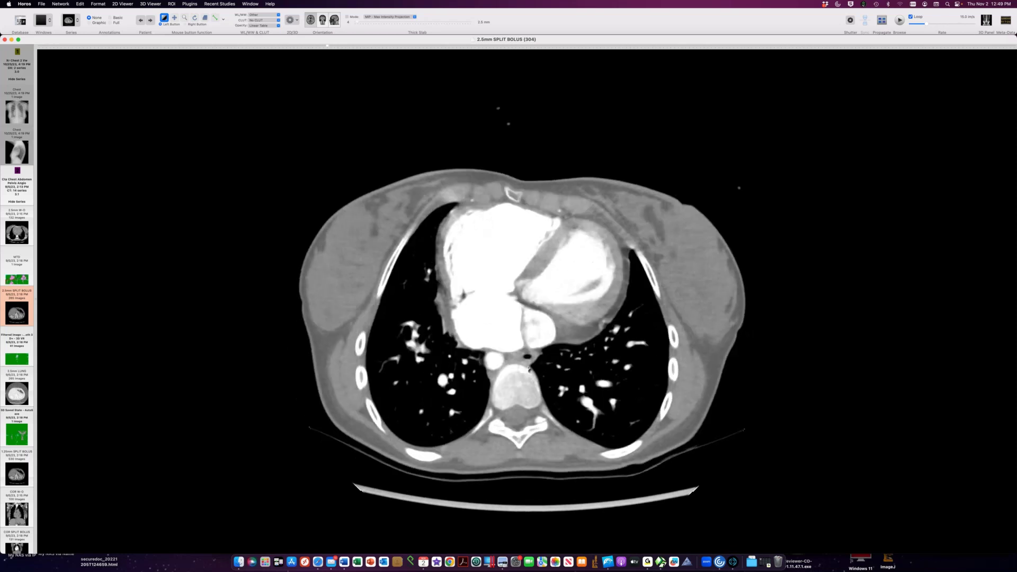
scroll(529, 369, down, 2)
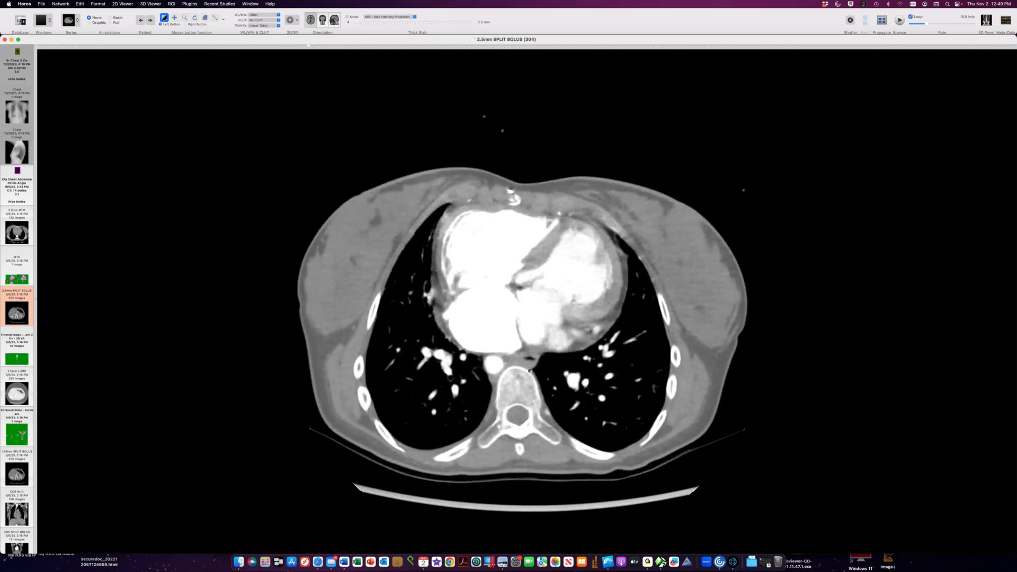
scroll(528, 320, down, 2)
scroll(528, 321, down, 6)
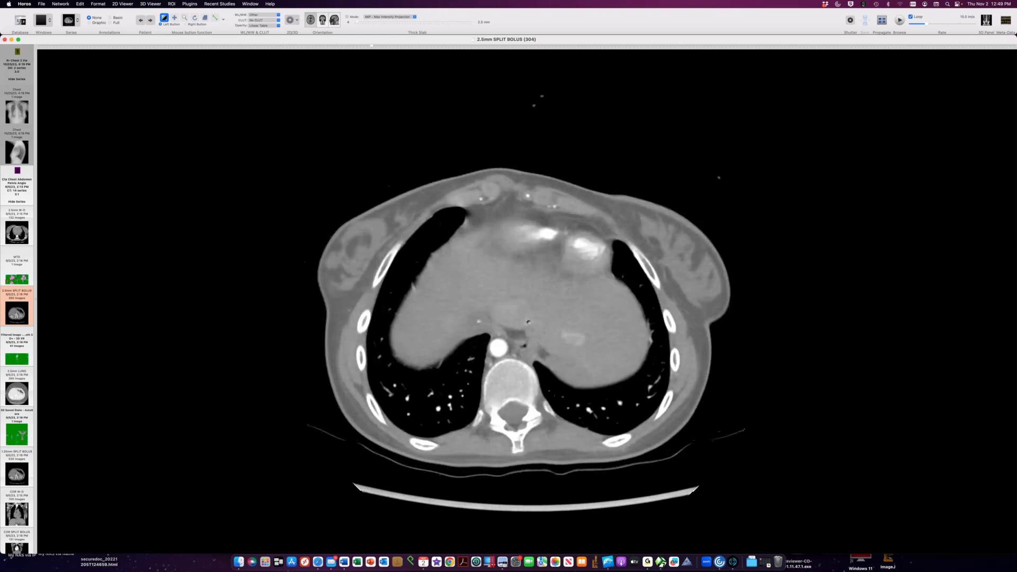
scroll(529, 321, down, 7)
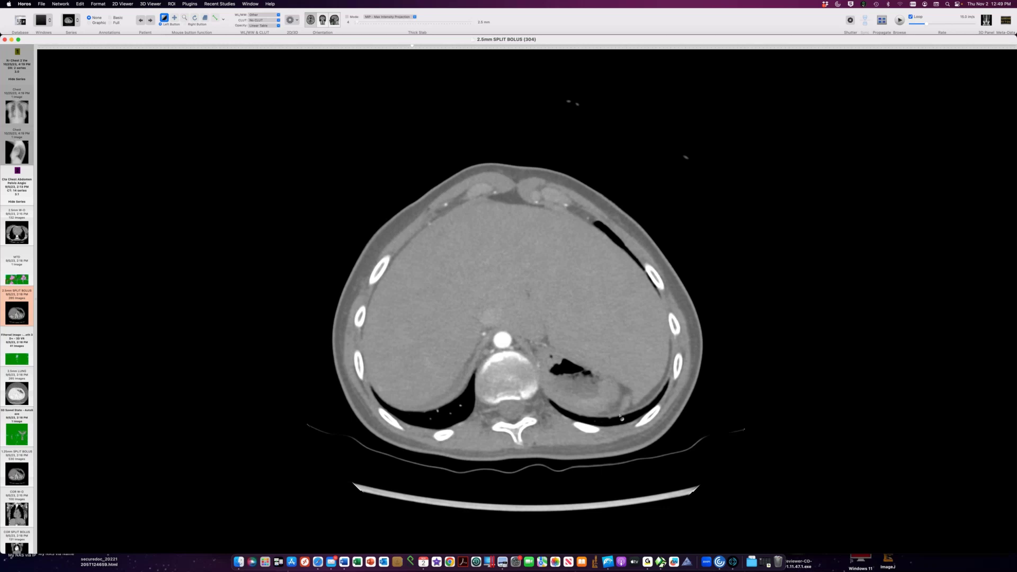
Step: Examine the upper abdominal organs from the lung bases to the kidneys, and return to the dome of the liver
scroll(634, 406, down, 5)
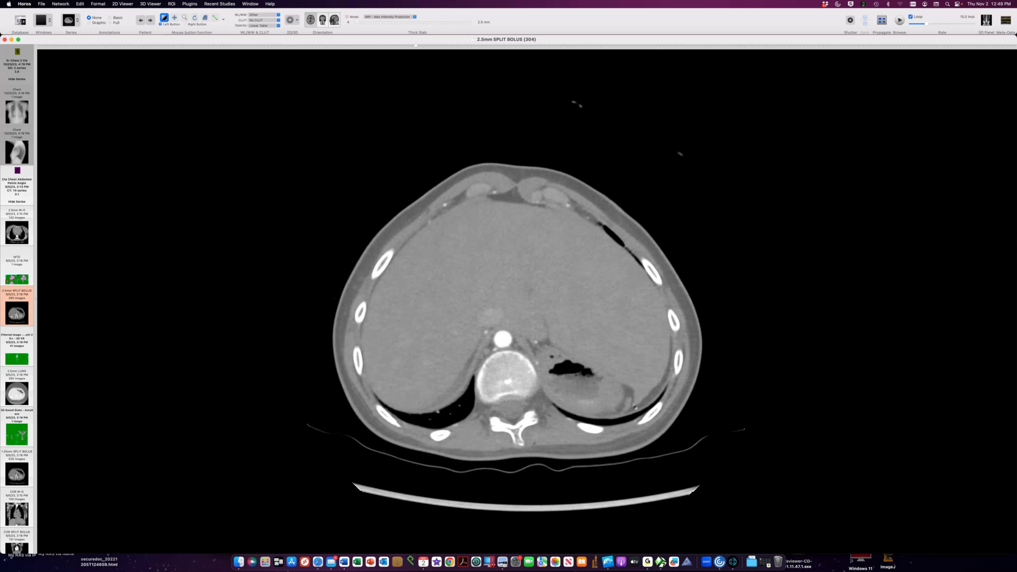
scroll(634, 405, up, 10)
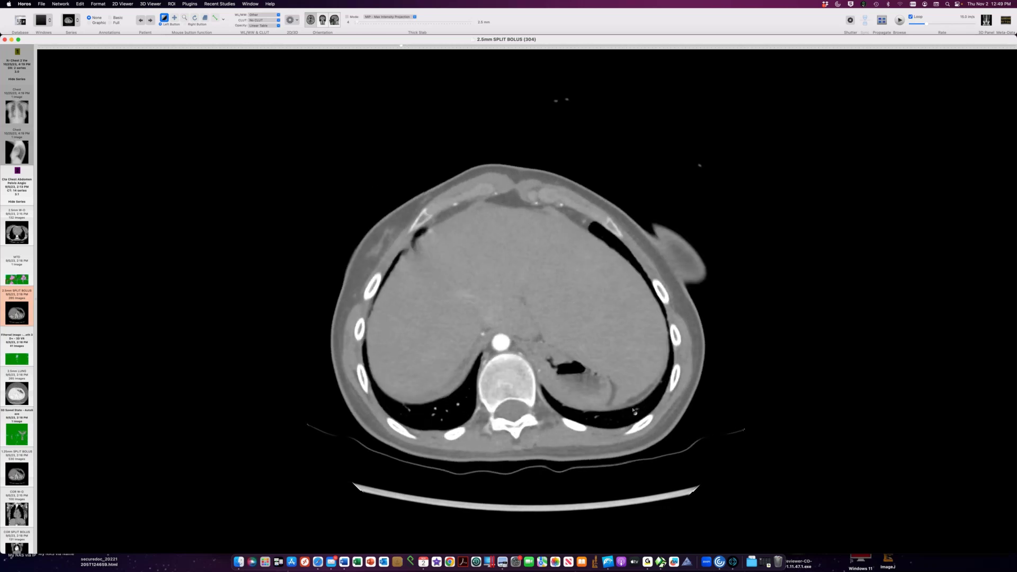
scroll(634, 410, down, 20)
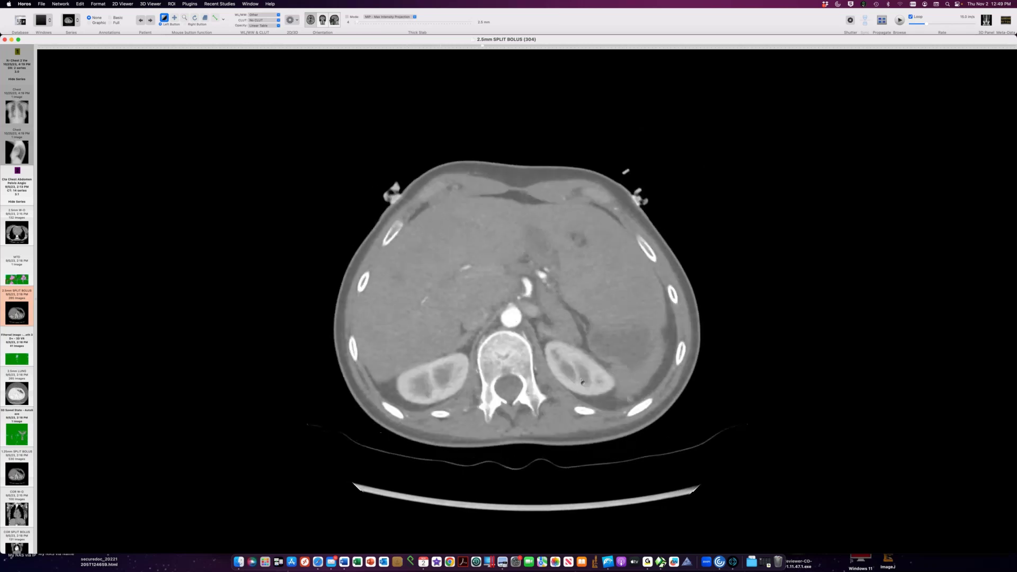
scroll(582, 382, up, 20)
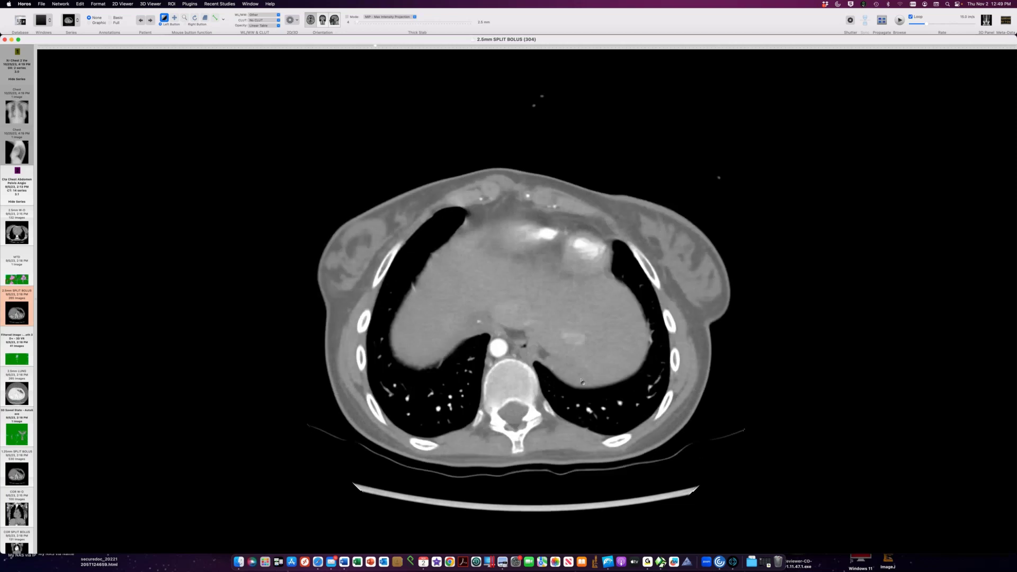
Step: Re-examine the heart chambers on the axial split bolus CT, between the pulmonary veins and the lower border of the heart
scroll(581, 379, down, 15)
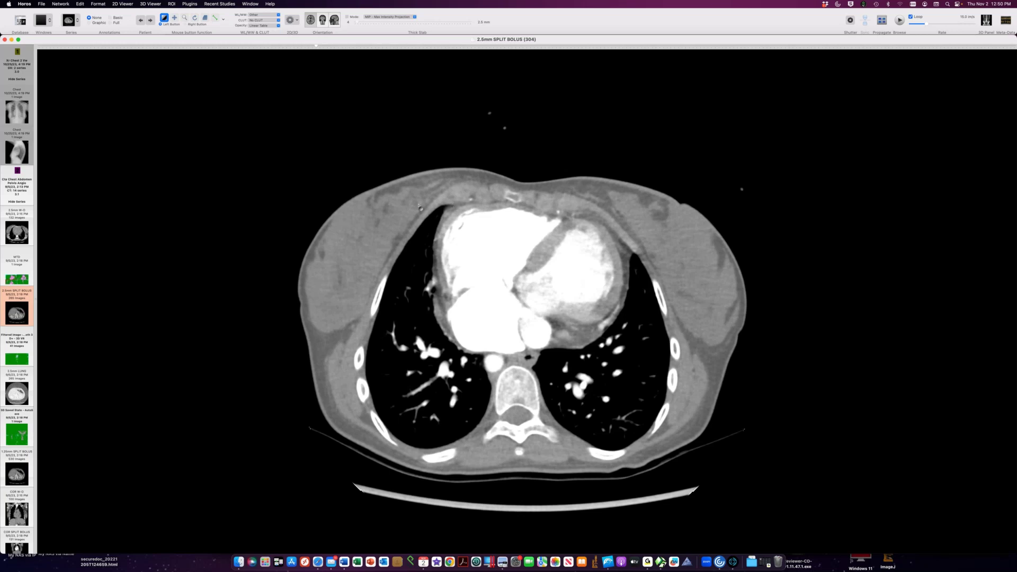
scroll(419, 206, down, 3)
scroll(419, 206, up, 5)
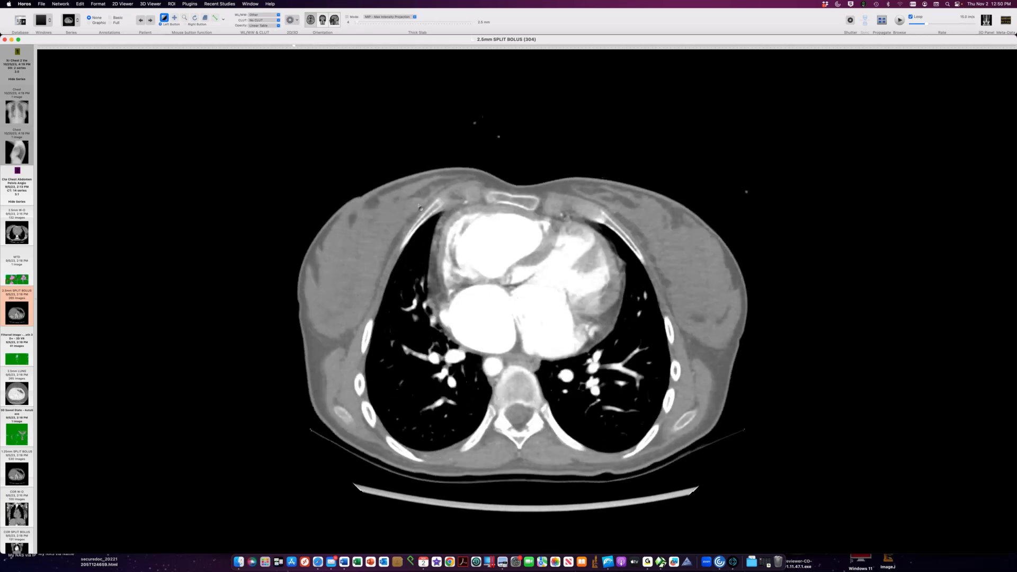
scroll(419, 207, up, 5)
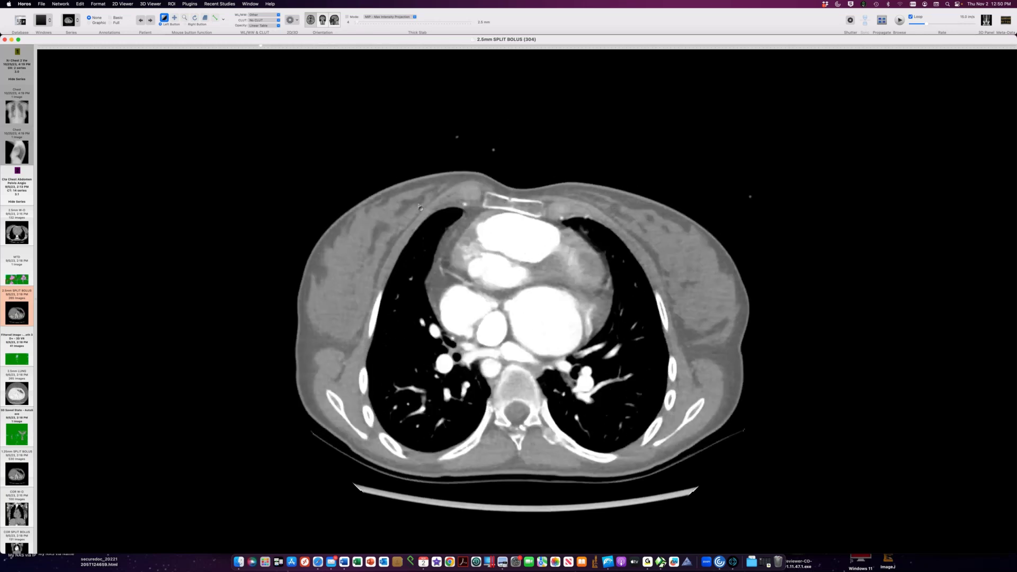
scroll(419, 207, down, 9)
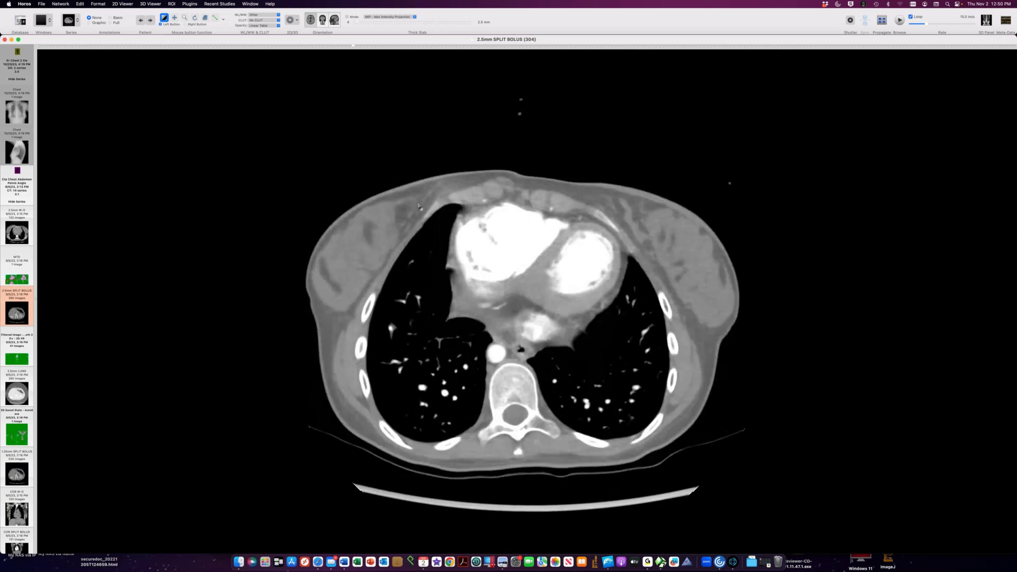
scroll(419, 207, up, 1)
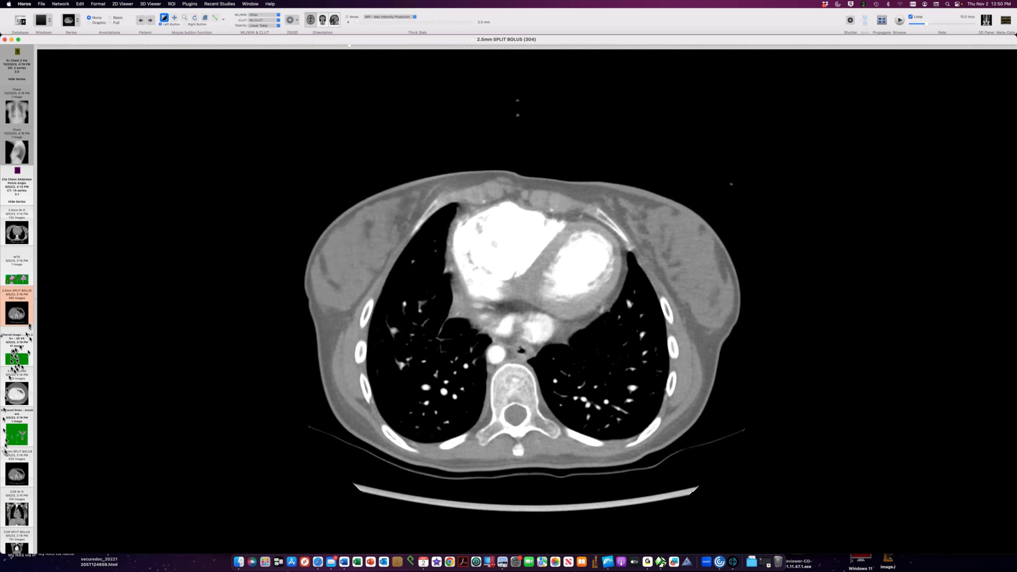
Step: Load the SAG SPLIT BOLUS series and examine its lateral sagittal slices through one lung
scroll(6, 455, down, 4)
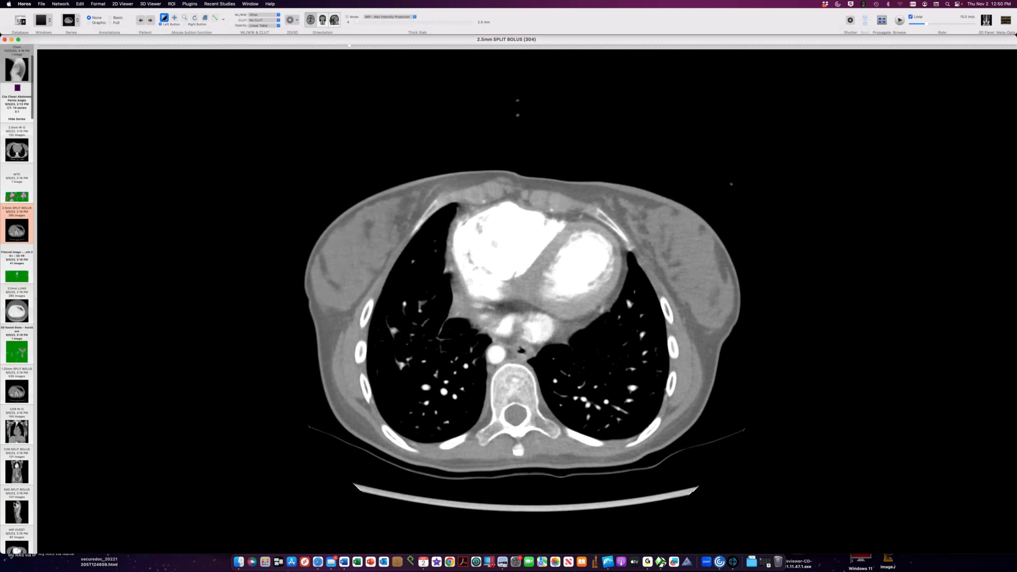
click(23, 503)
scroll(419, 250, down, 20)
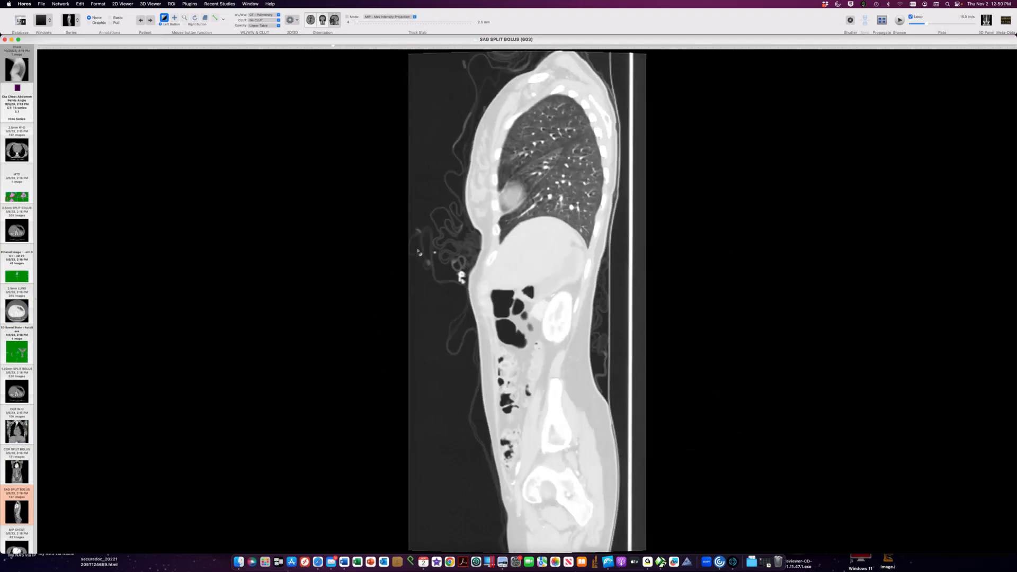
scroll(419, 253, down, 5)
scroll(419, 252, down, 6)
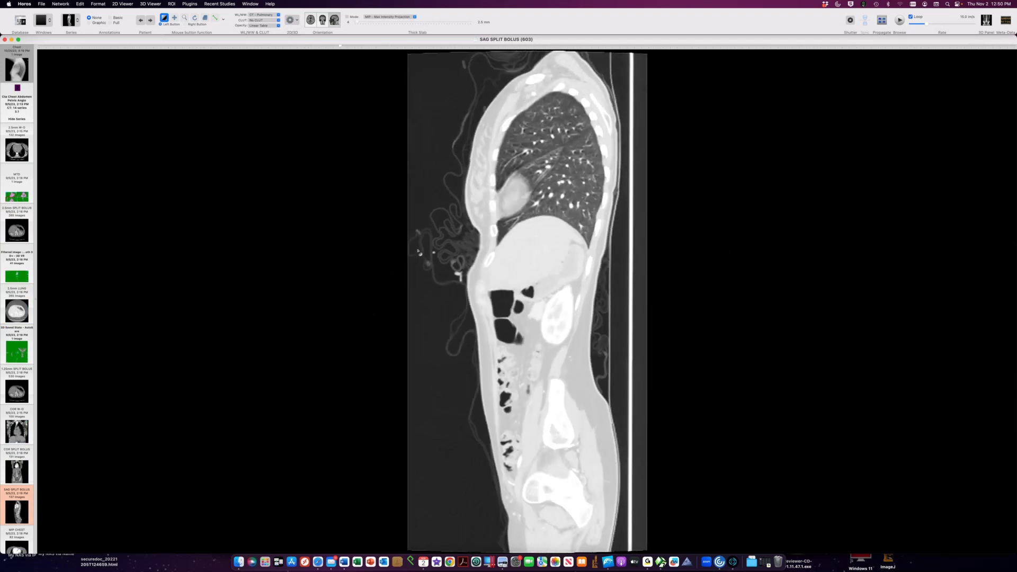
scroll(419, 251, down, 3)
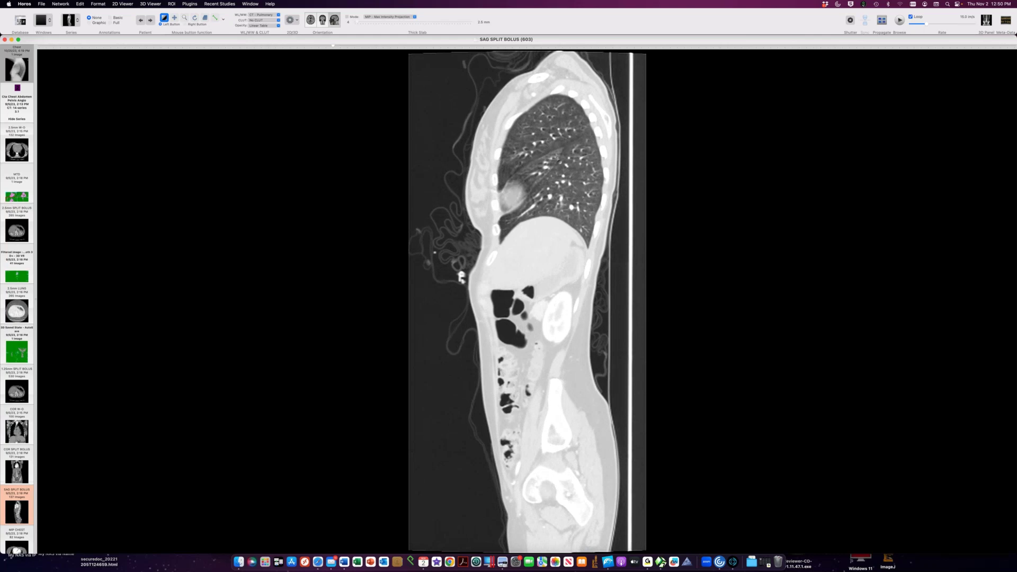
Step: Follow the sagittal split bolus images across the heart to the opposite lung, and return to the central chest slices
scroll(571, 169, down, 5)
scroll(571, 169, down, 8)
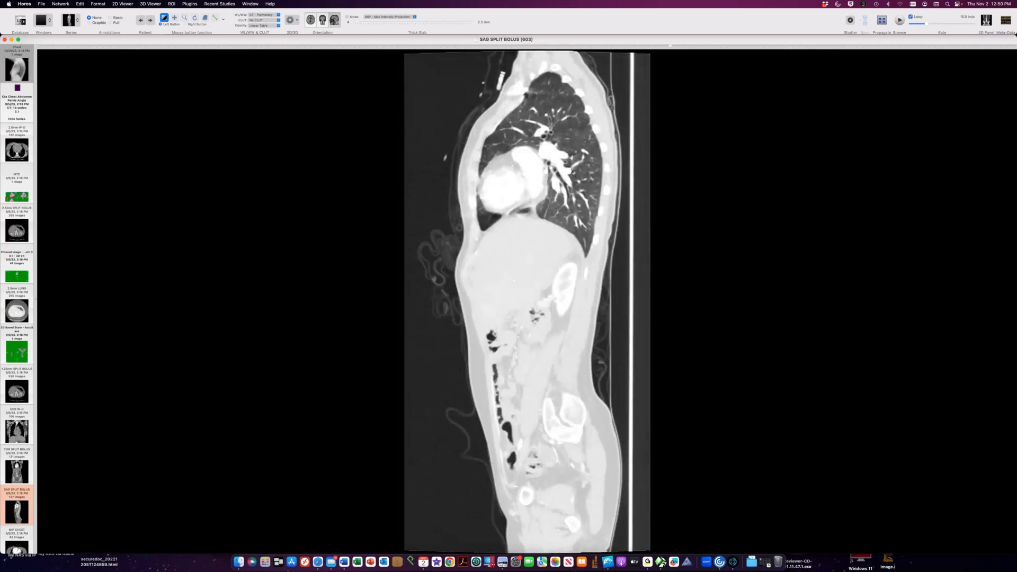
scroll(571, 169, down, 10)
scroll(571, 169, up, 3)
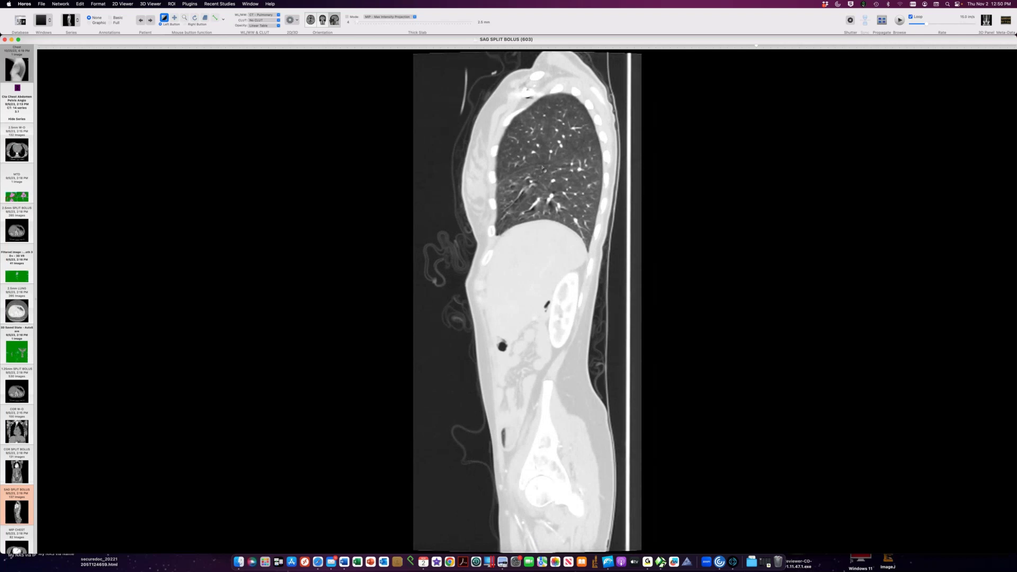
scroll(545, 196, up, 2)
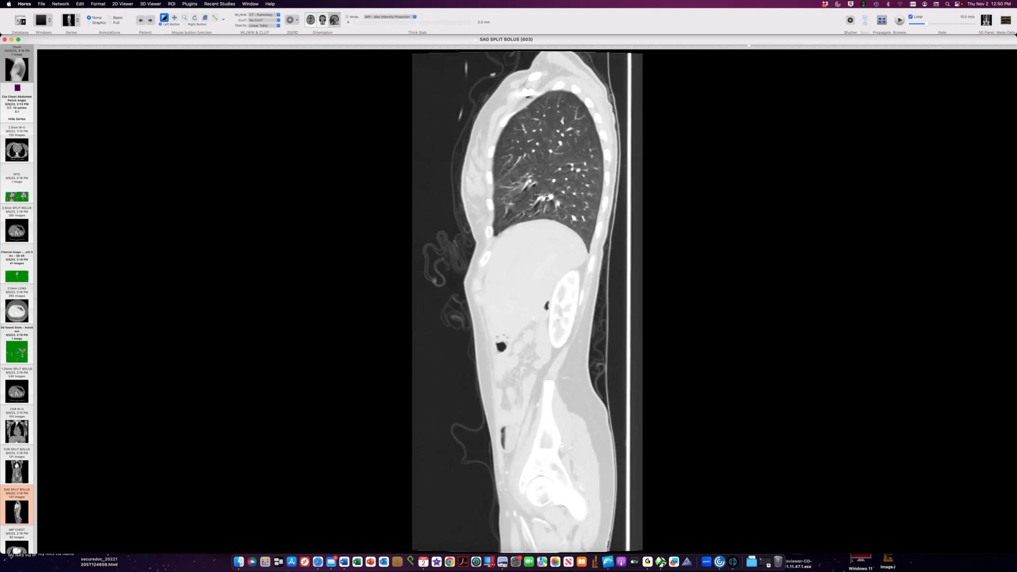
scroll(545, 197, up, 8)
scroll(546, 198, up, 10)
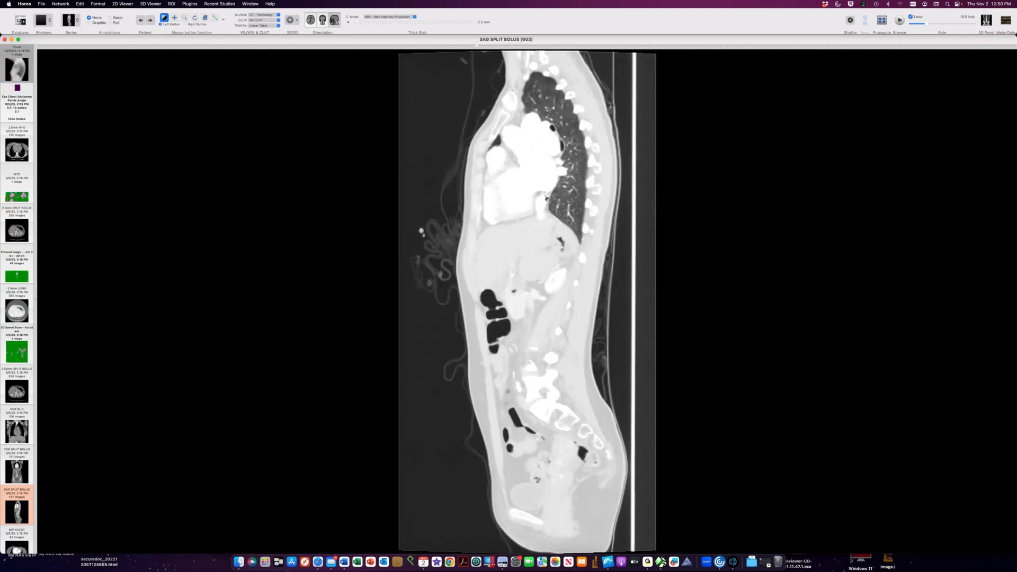
scroll(545, 197, up, 15)
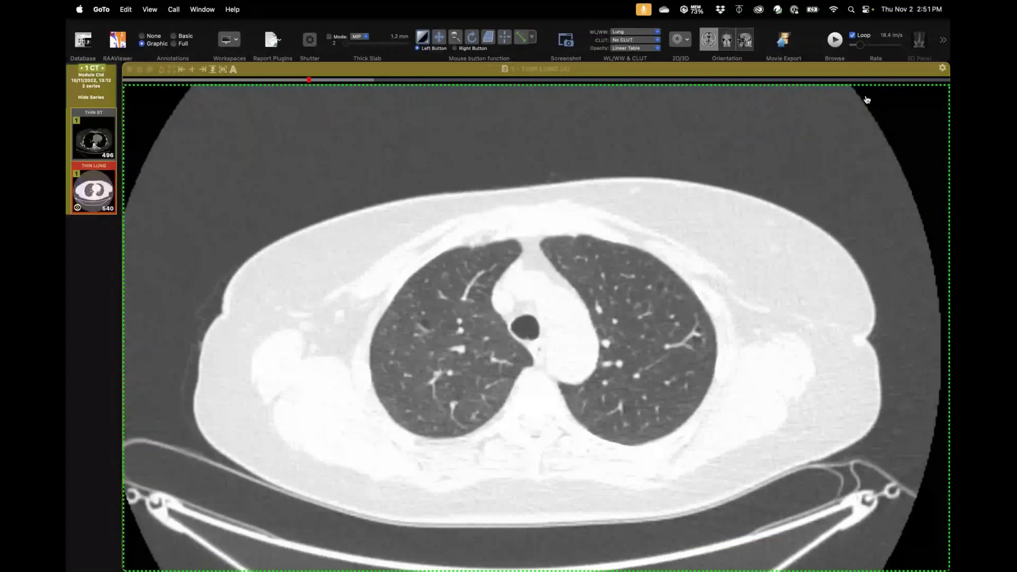
Step: Switch to OsiriX MD and review the THIN LUNG series from the upper lungs down to the hila
click(906, 167)
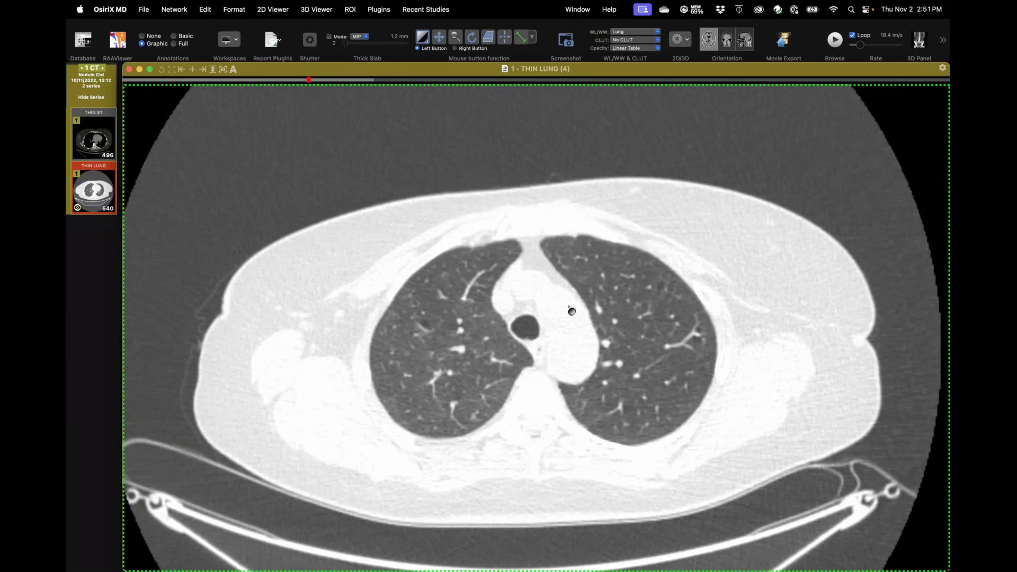
scroll(571, 310, up, 10)
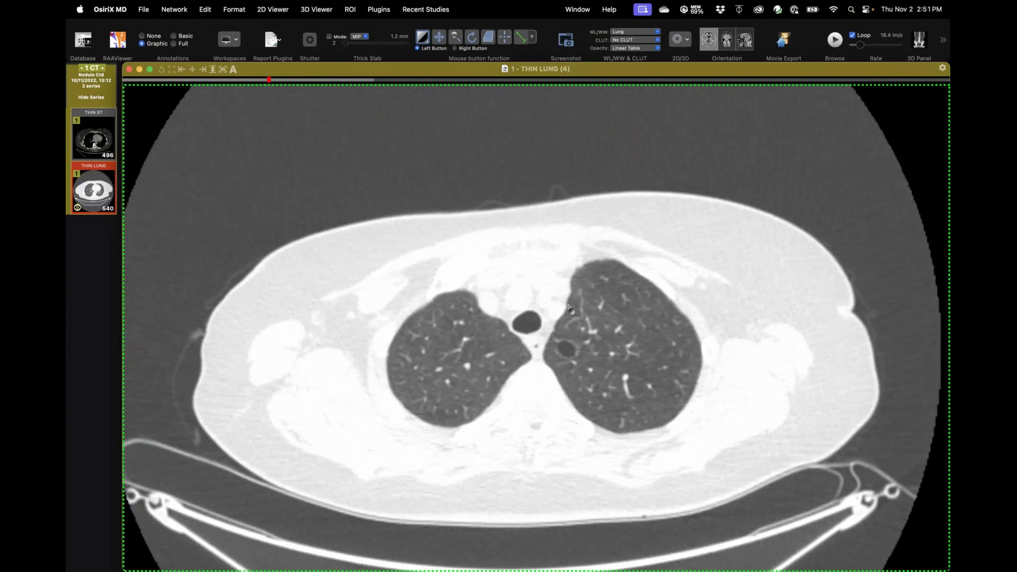
scroll(570, 309, down, 20)
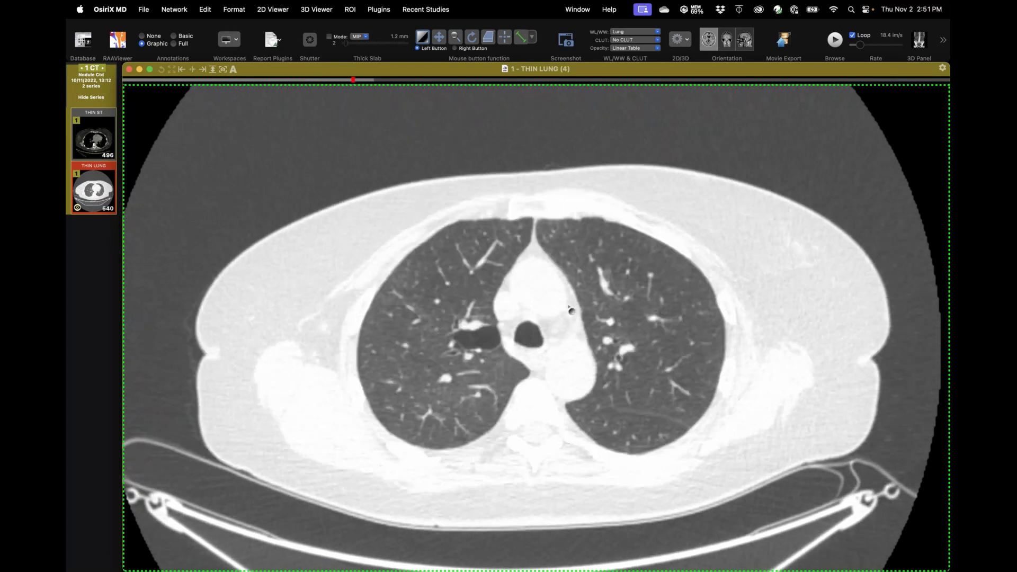
scroll(570, 309, down, 10)
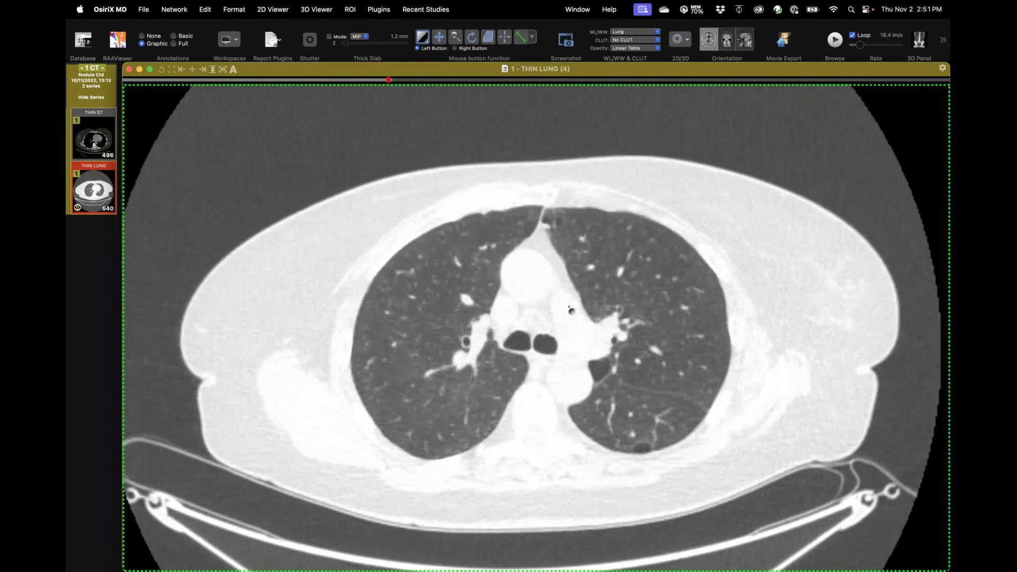
scroll(570, 310, down, 14)
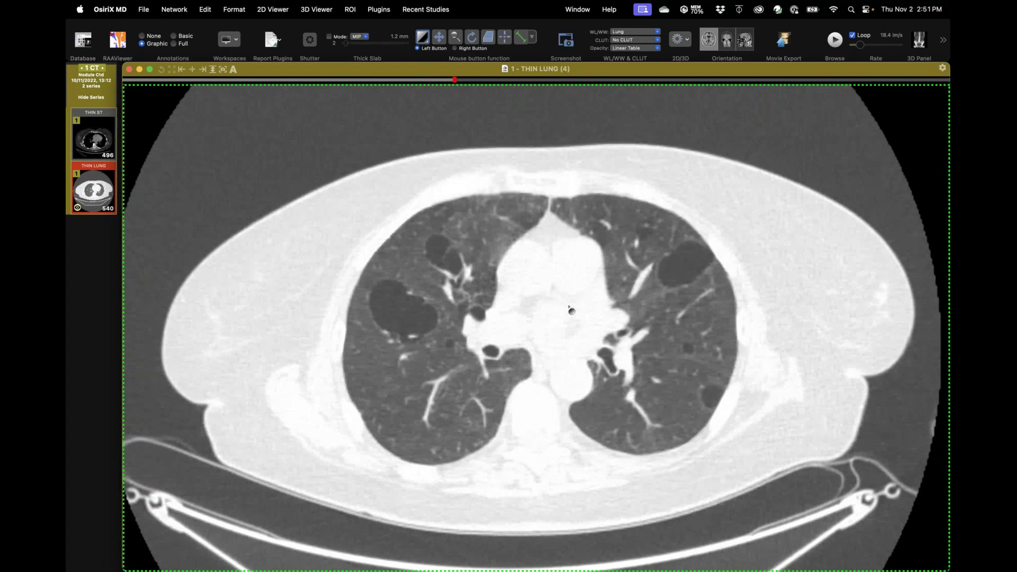
scroll(570, 310, down, 3)
scroll(474, 338, down, 5)
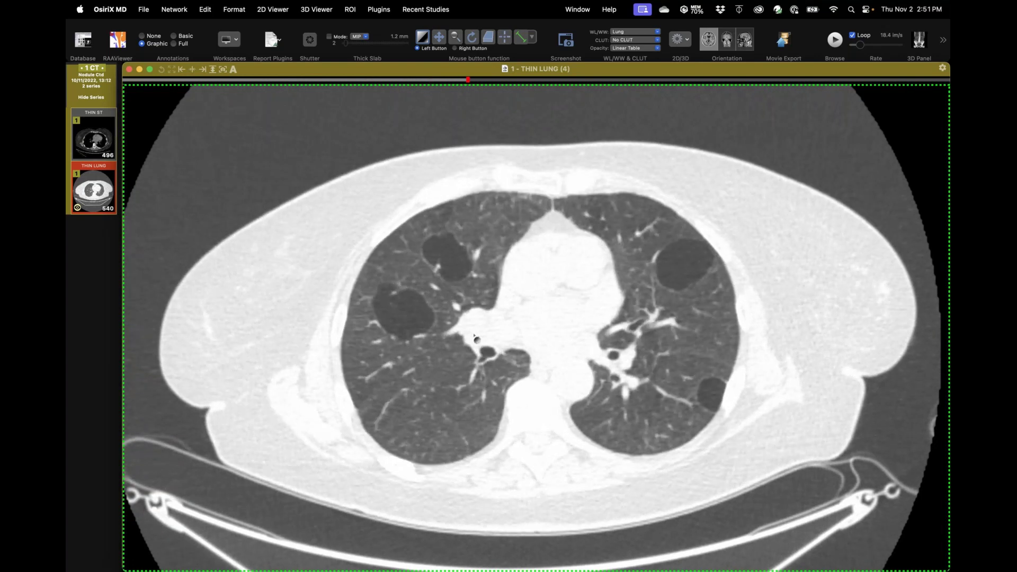
Step: Examine the lower lungs on the THIN LUNG series, comparing slices between the hila and the lower heart
scroll(474, 338, down, 13)
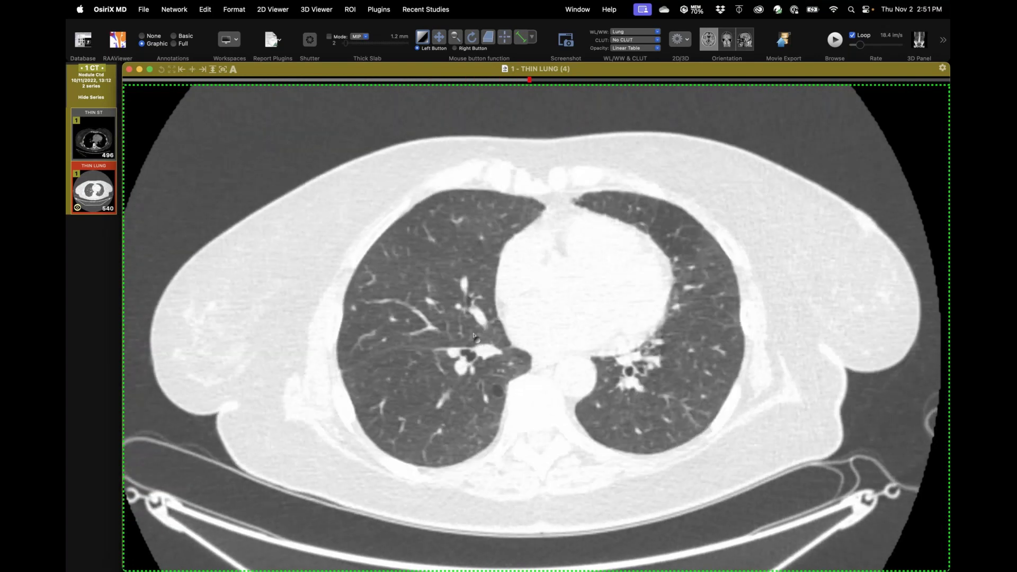
scroll(474, 338, down, 20)
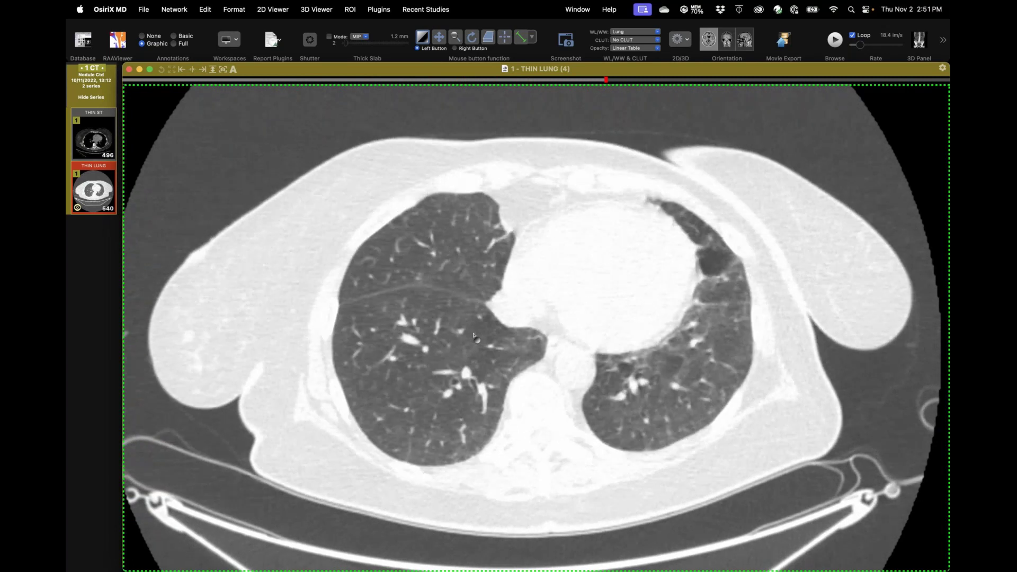
scroll(474, 338, up, 4)
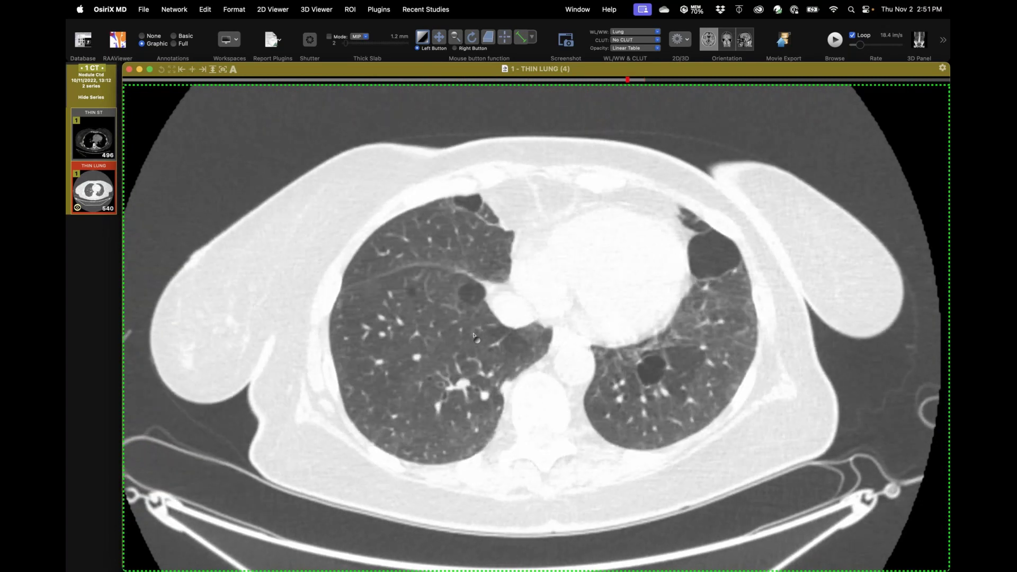
scroll(475, 338, up, 4)
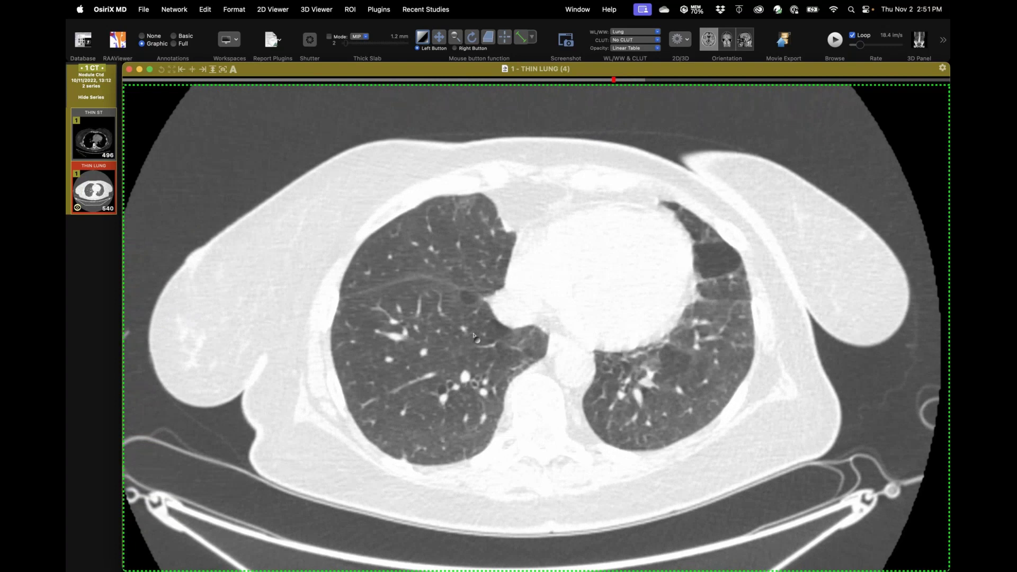
scroll(474, 337, down, 2)
scroll(474, 337, up, 15)
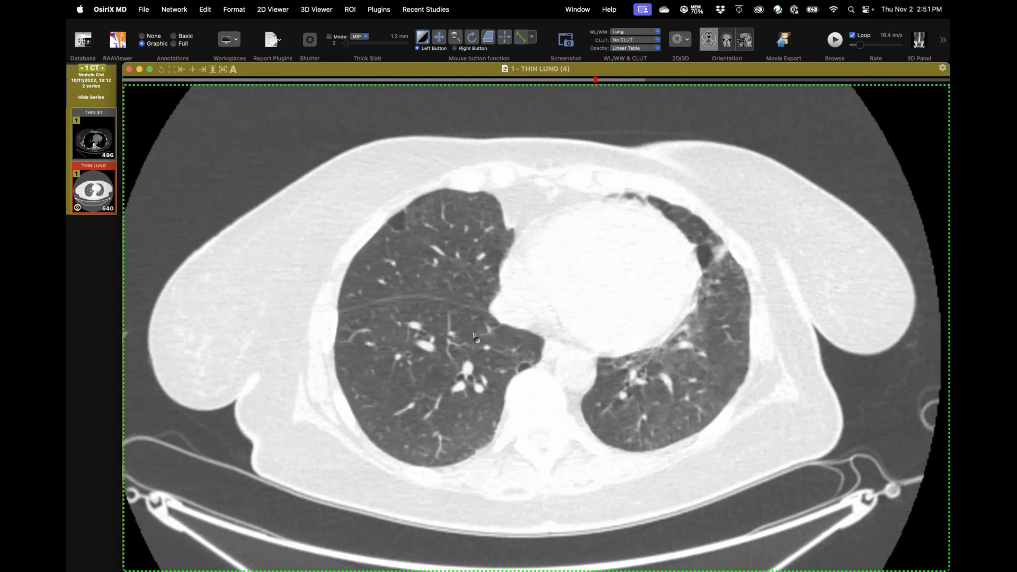
scroll(474, 337, down, 5)
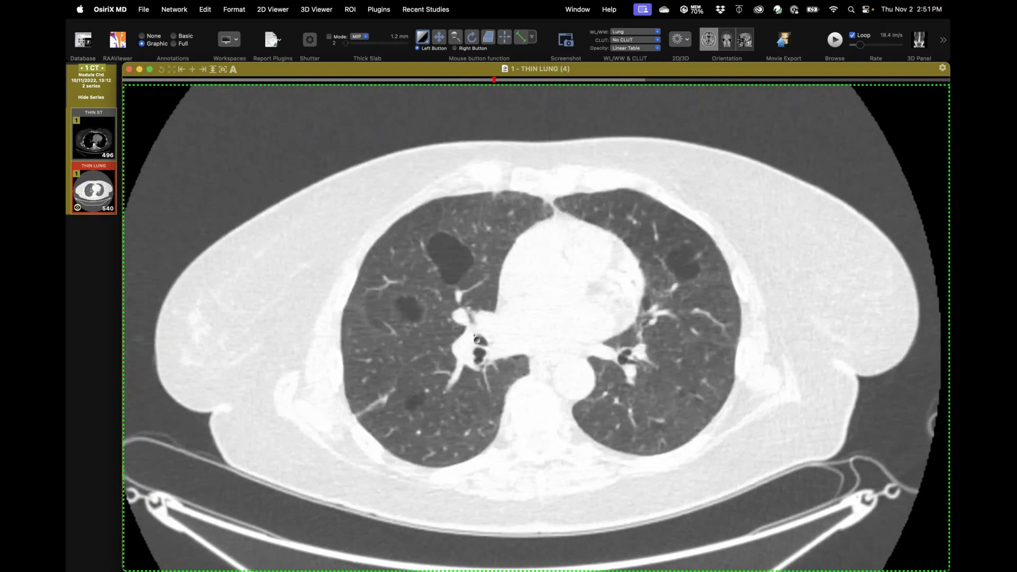
scroll(474, 337, down, 12)
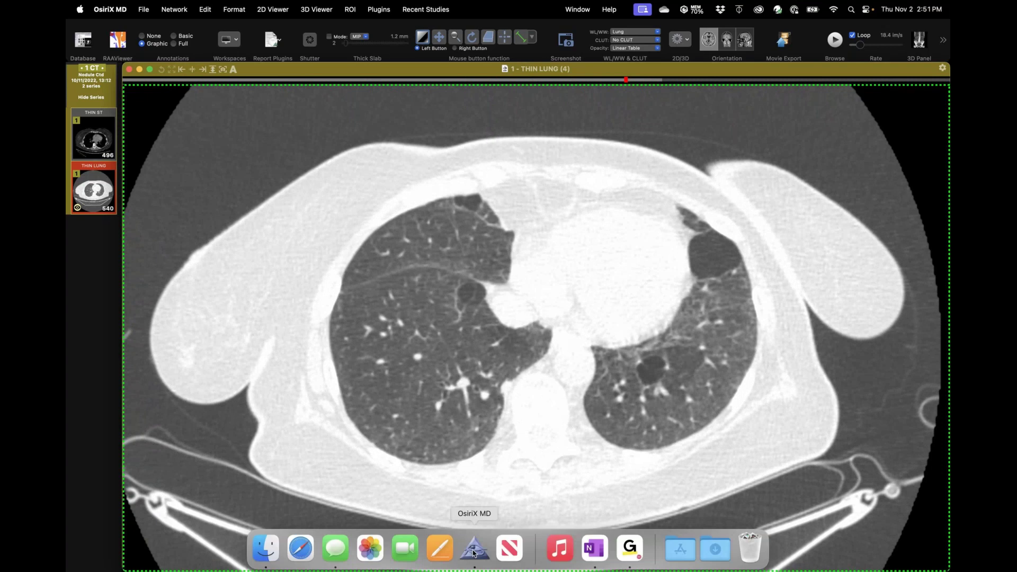
click(626, 556)
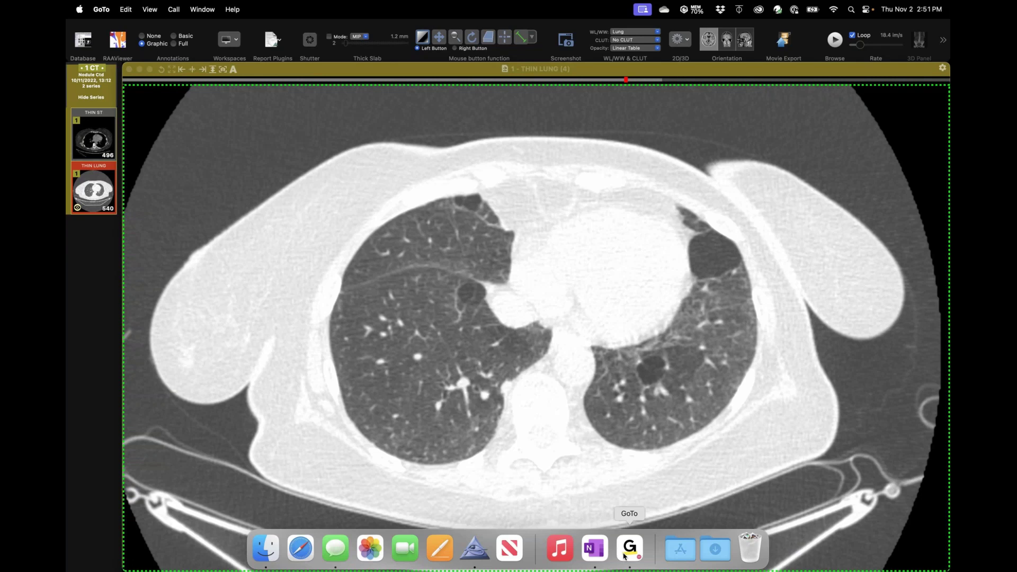
click(599, 532)
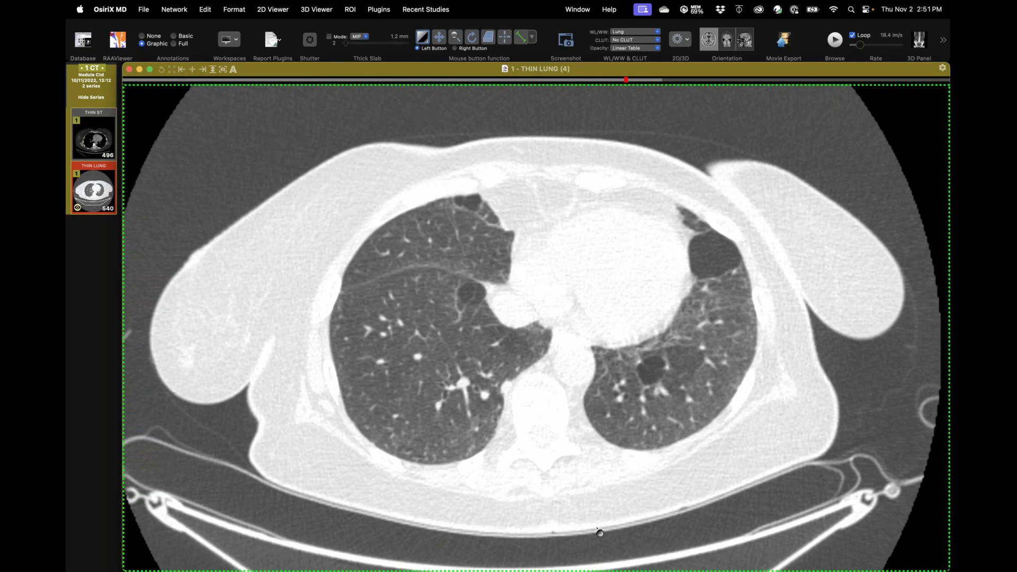
scroll(591, 509, down, 1)
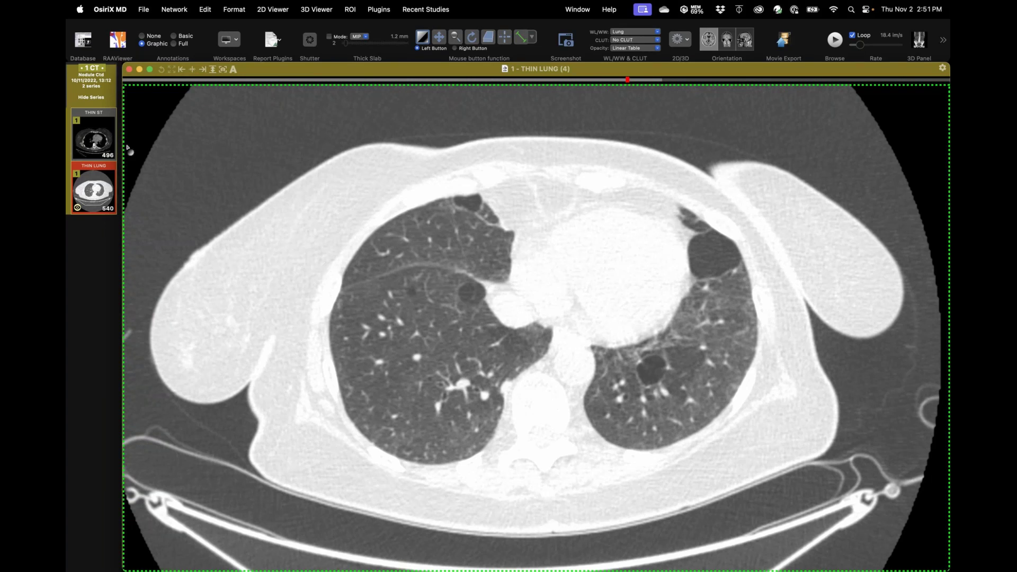
Step: Examine the THIN ST series in the Lung window at the level of the lower heart, and return to the study database
click(86, 135)
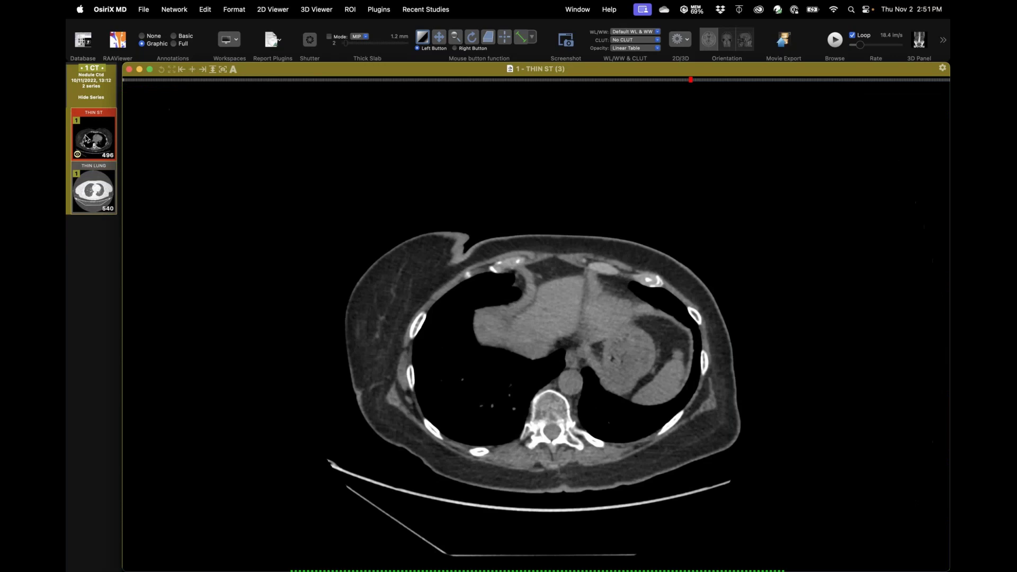
scroll(402, 310, up, 5)
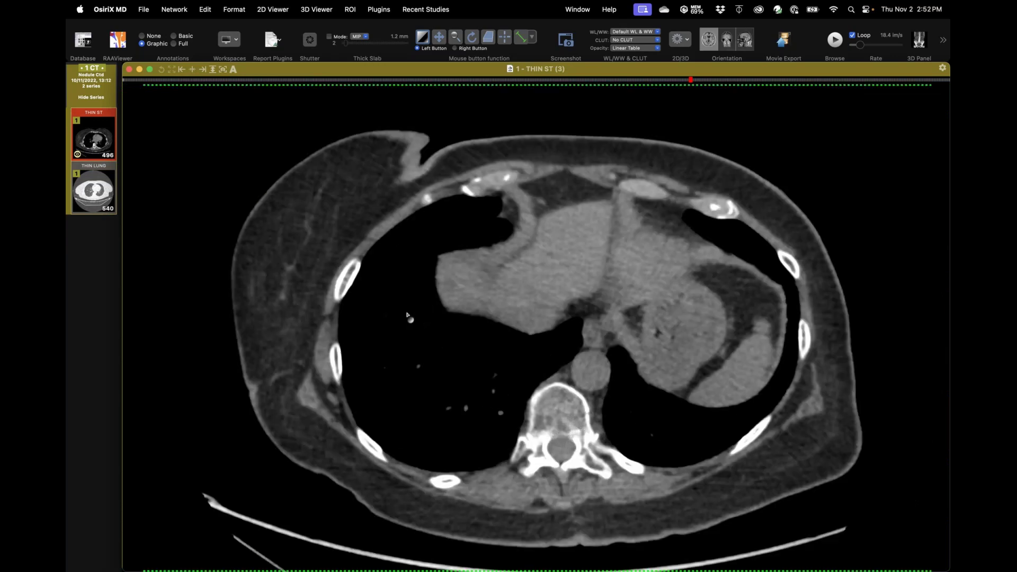
key(6)
scroll(510, 389, up, 10)
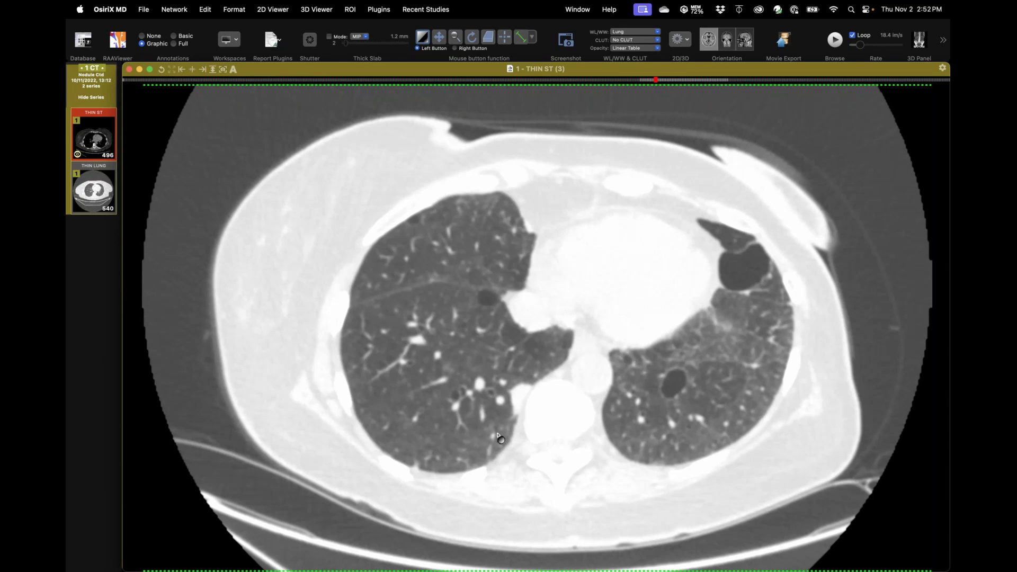
scroll(498, 435, up, 2)
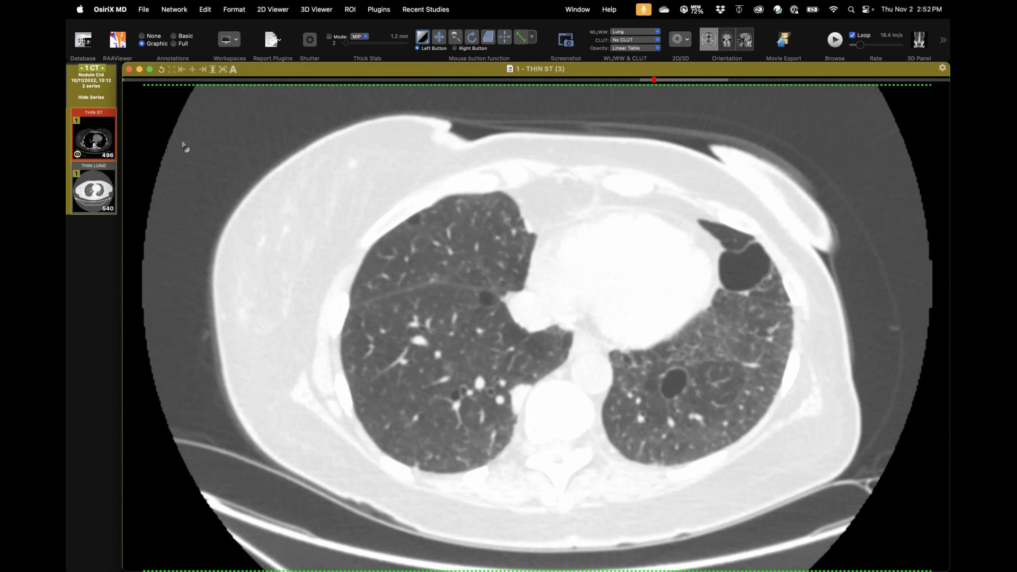
click(83, 40)
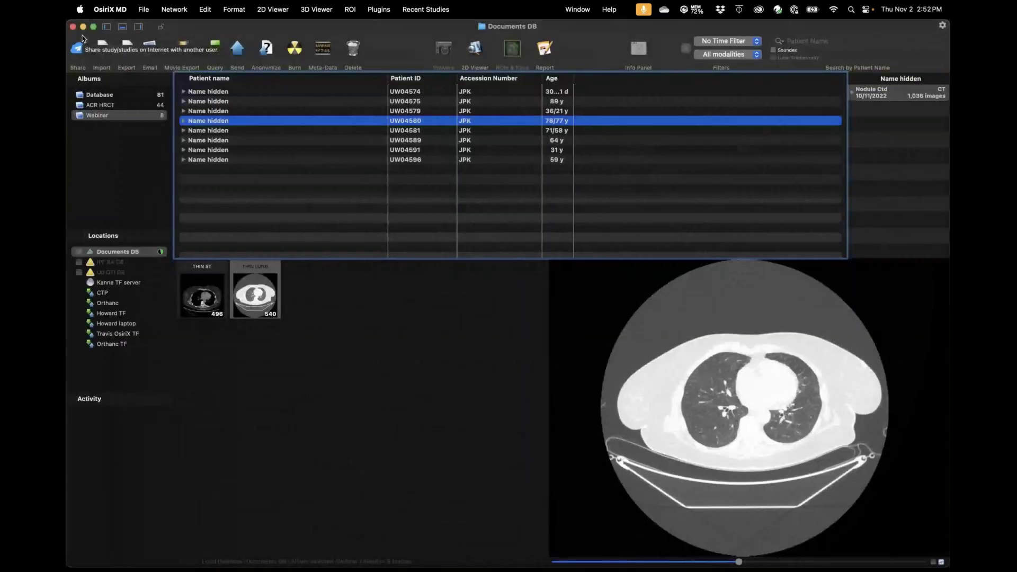
Step: Open the LUNG series of the Nodule Ctd Lymphoproliferative CT and review it from the lung apices down to the heart
click(200, 131)
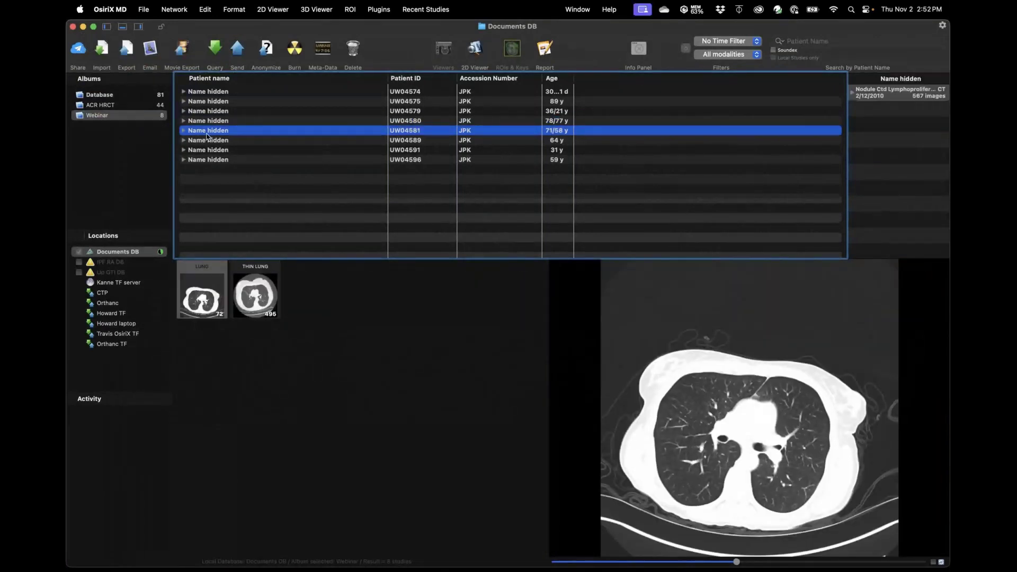
double_click(679, 403)
scroll(286, 212, down, 20)
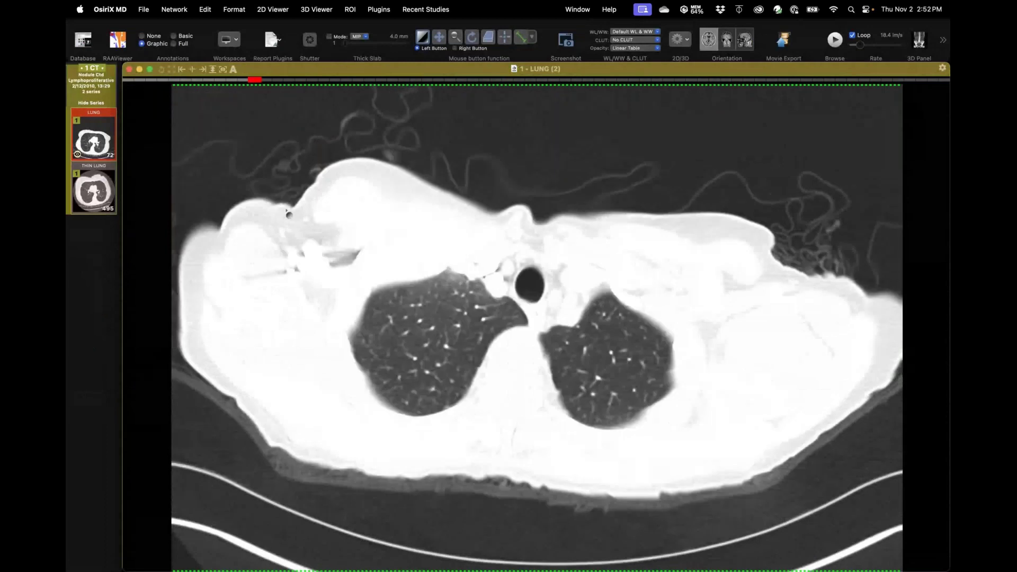
scroll(286, 211, down, 5)
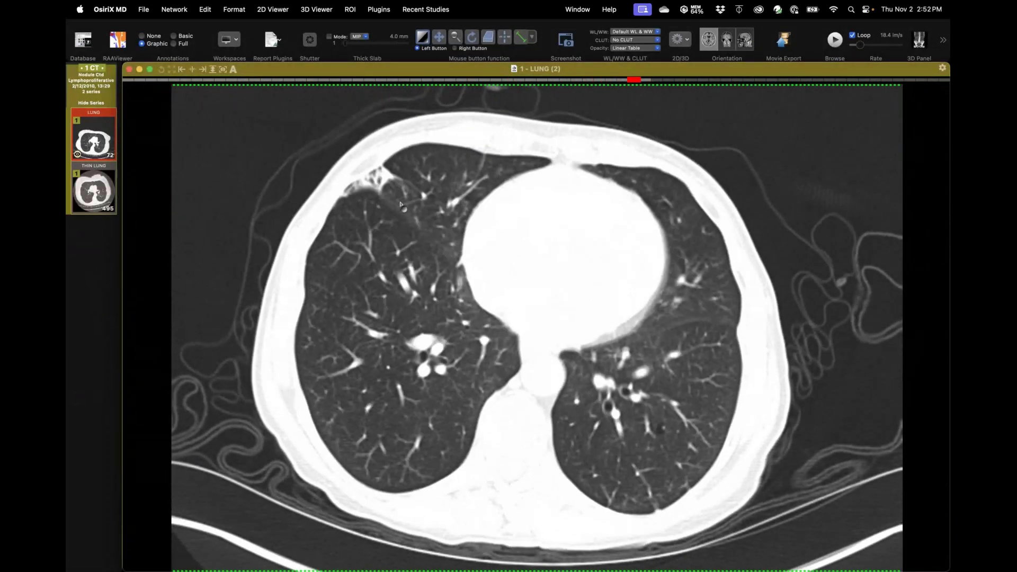
scroll(401, 204, down, 4)
scroll(400, 204, down, 4)
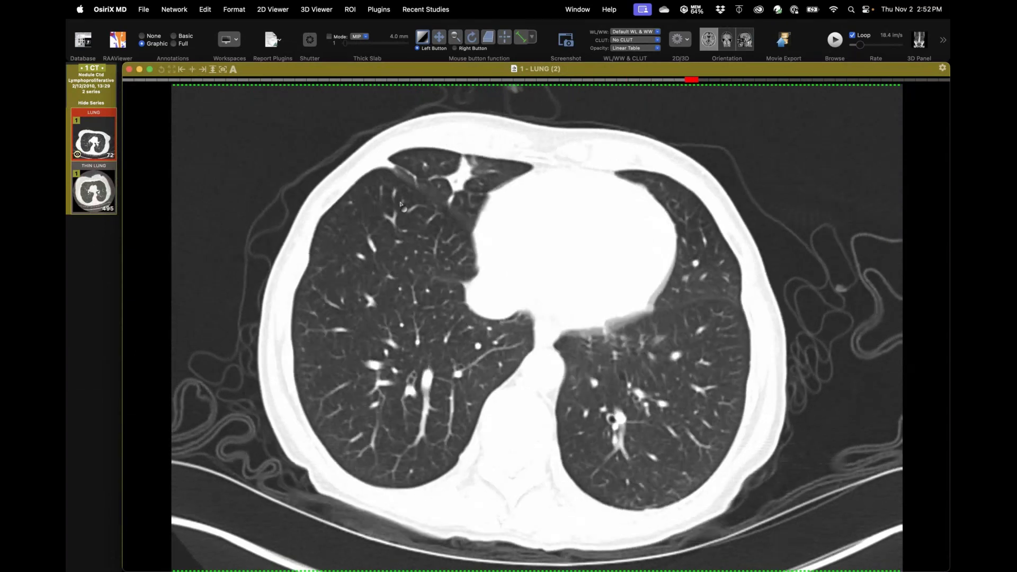
Step: Switch to the THIN LUNG series and follow the lungs from the bases up to the anterior nodule beside the heart
click(78, 183)
scroll(451, 277, down, 5)
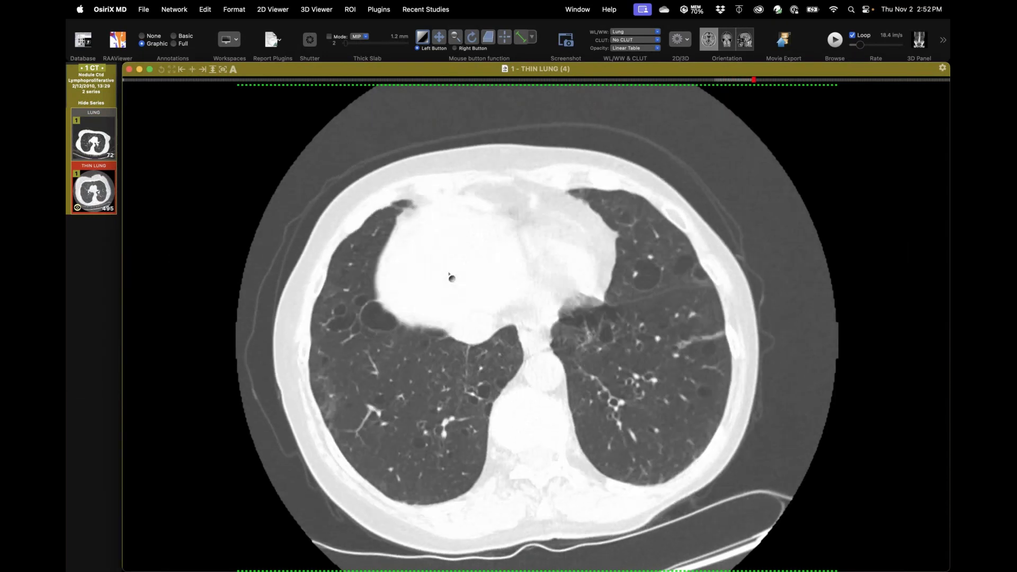
scroll(451, 276, down, 2)
scroll(451, 276, up, 8)
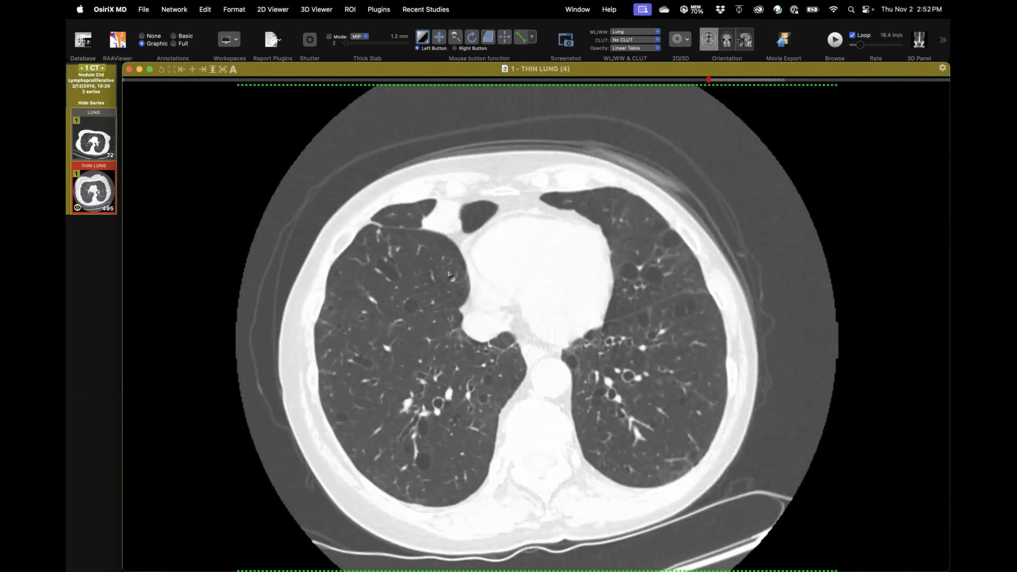
scroll(449, 274, up, 8)
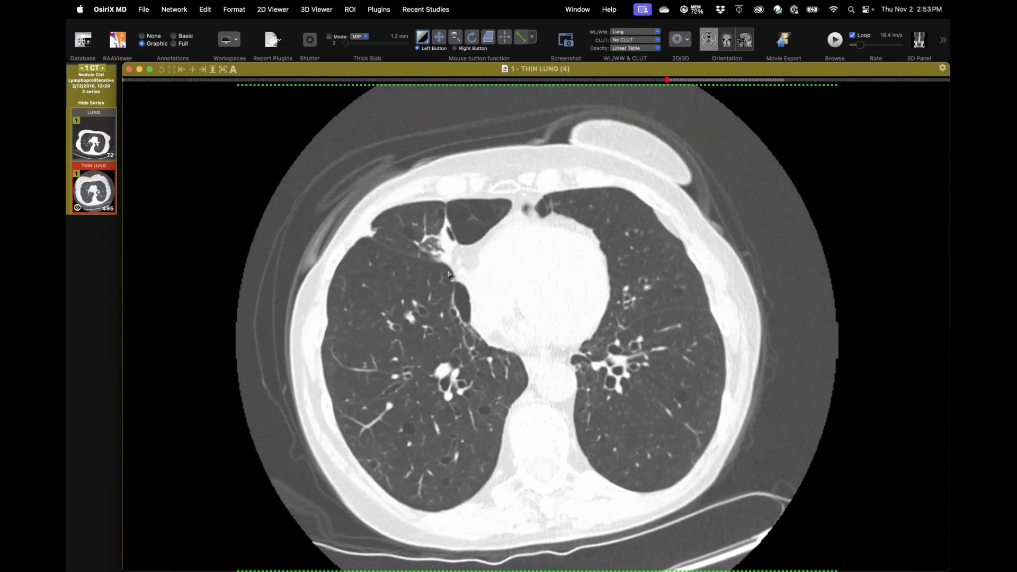
scroll(449, 274, up, 6)
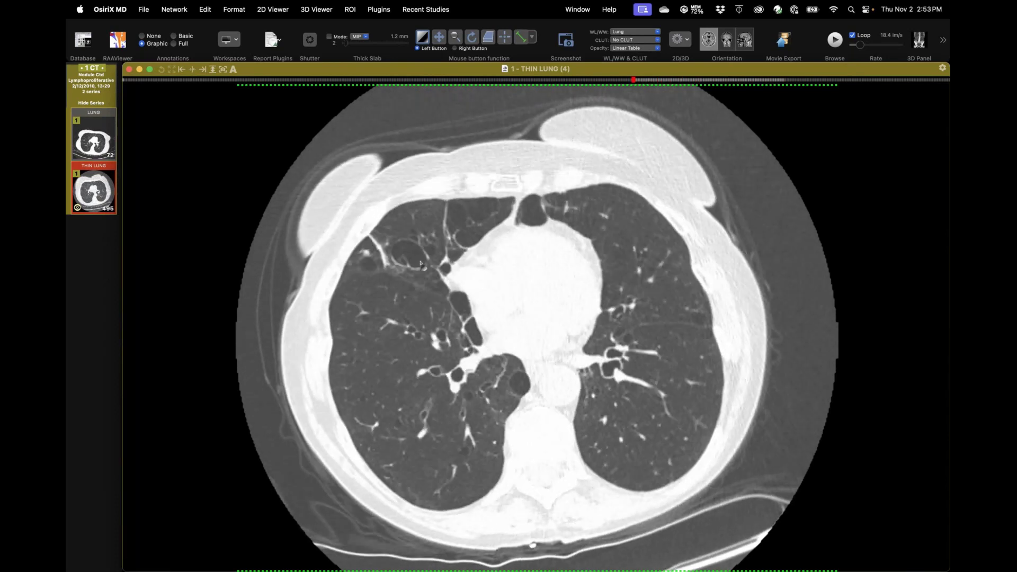
scroll(367, 253, up, 5)
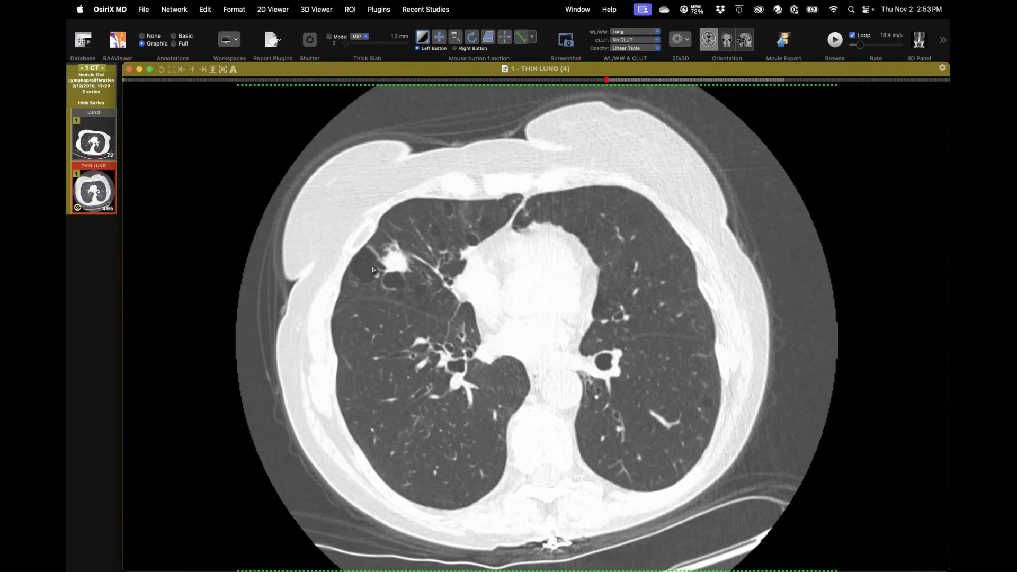
scroll(398, 258, up, 3)
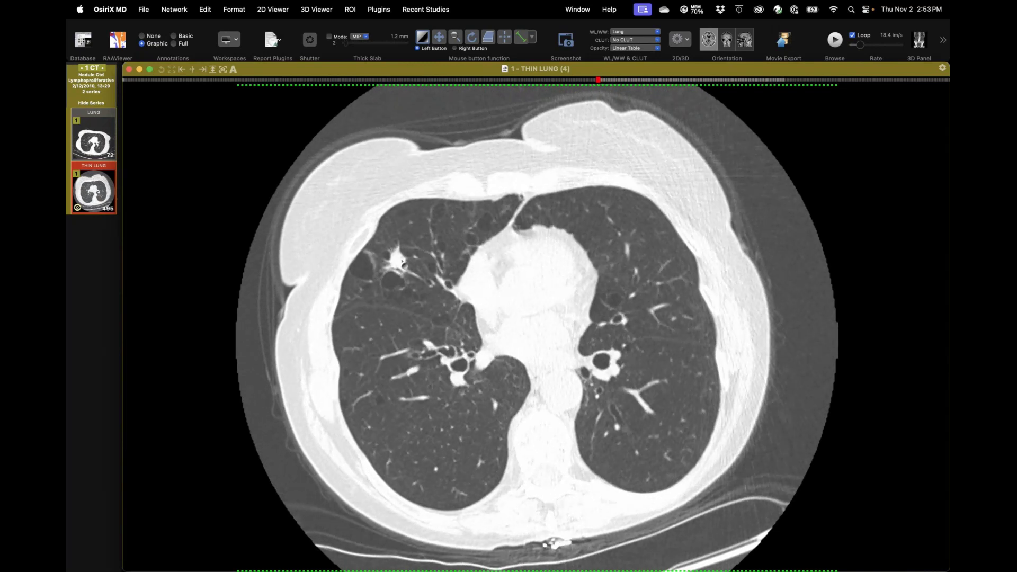
Step: Compare neighbouring THIN LUNG slices through the anterior nodule and the cysts surrounding it
scroll(401, 261, down, 3)
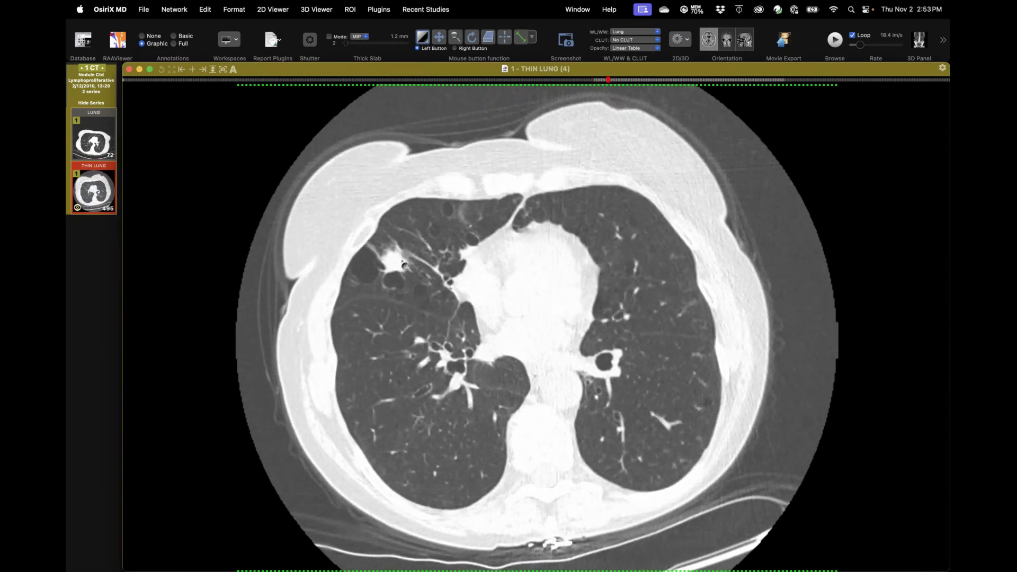
scroll(404, 264, down, 3)
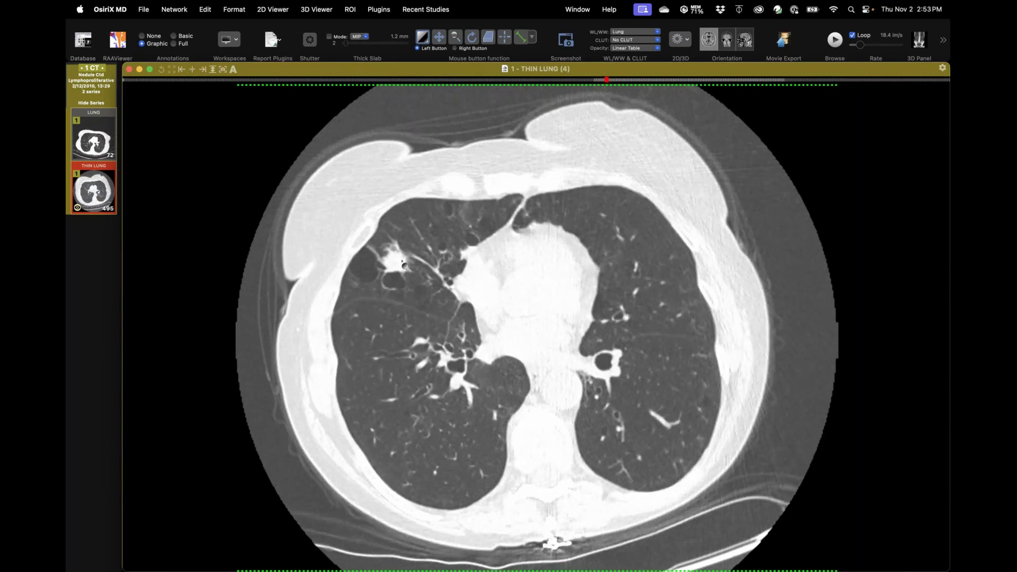
scroll(445, 269, up, 3)
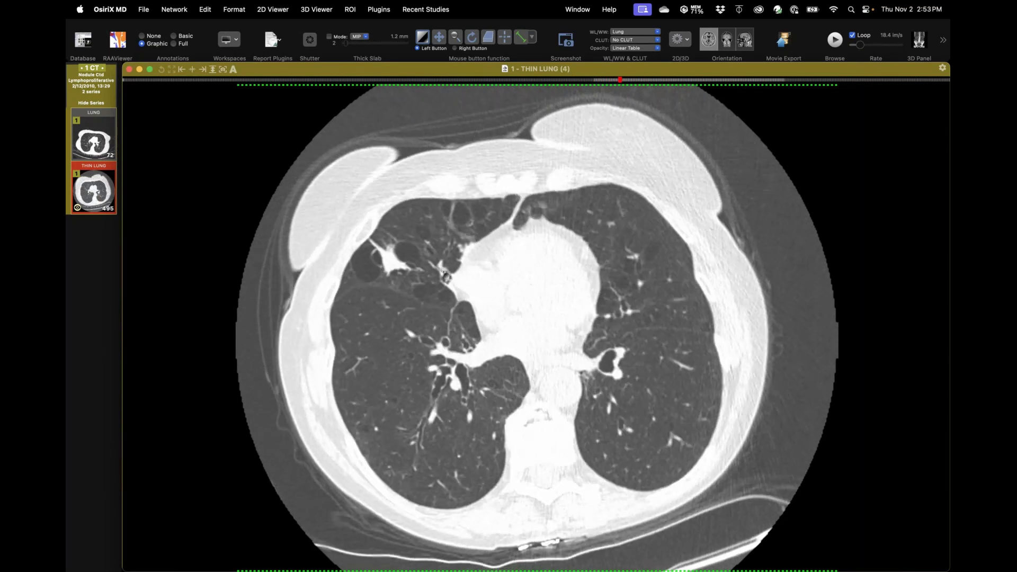
scroll(444, 273, down, 3)
scroll(444, 273, up, 3)
scroll(444, 273, down, 2)
scroll(443, 272, down, 3)
scroll(443, 272, up, 3)
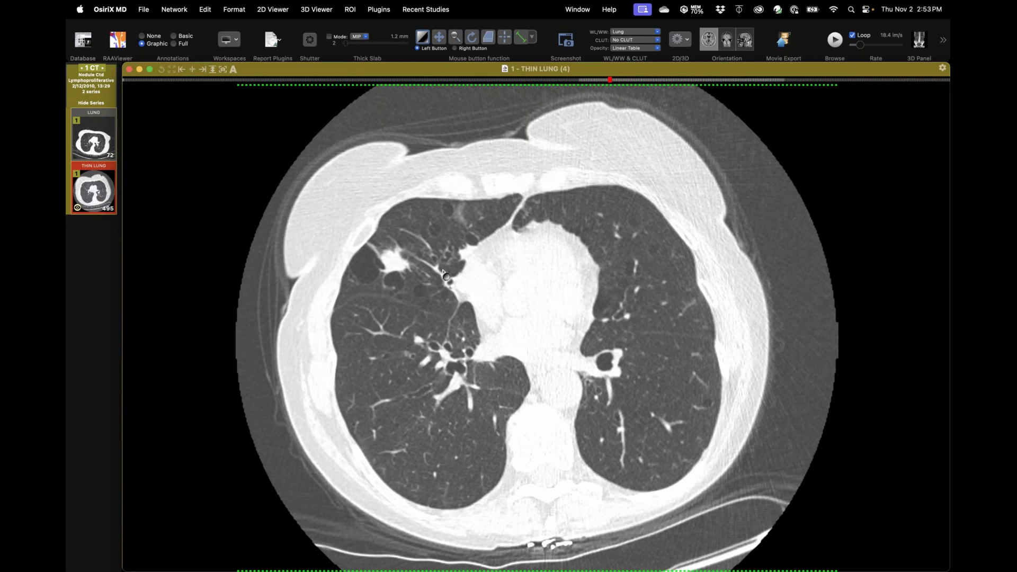
scroll(444, 273, down, 3)
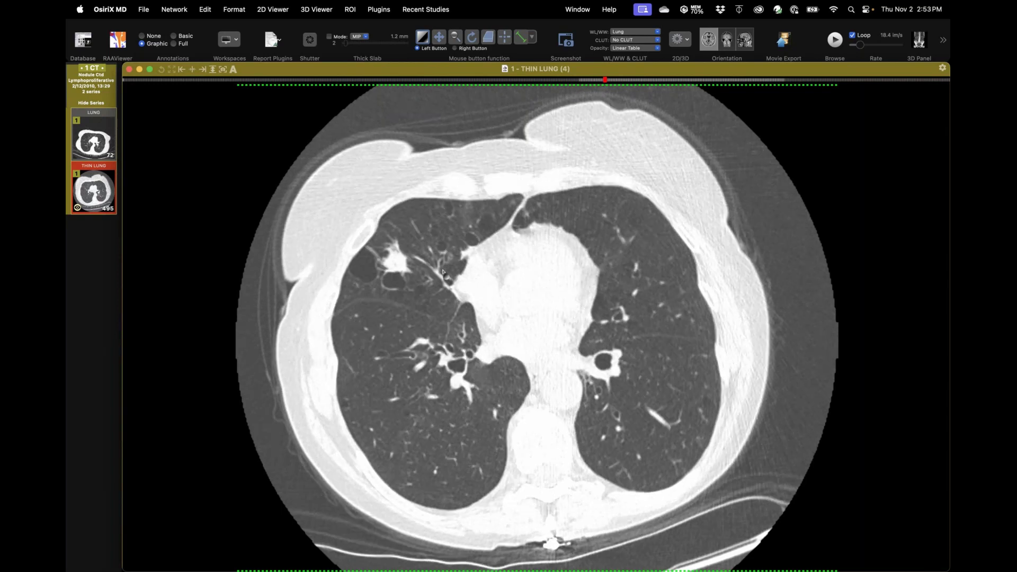
scroll(444, 274, up, 3)
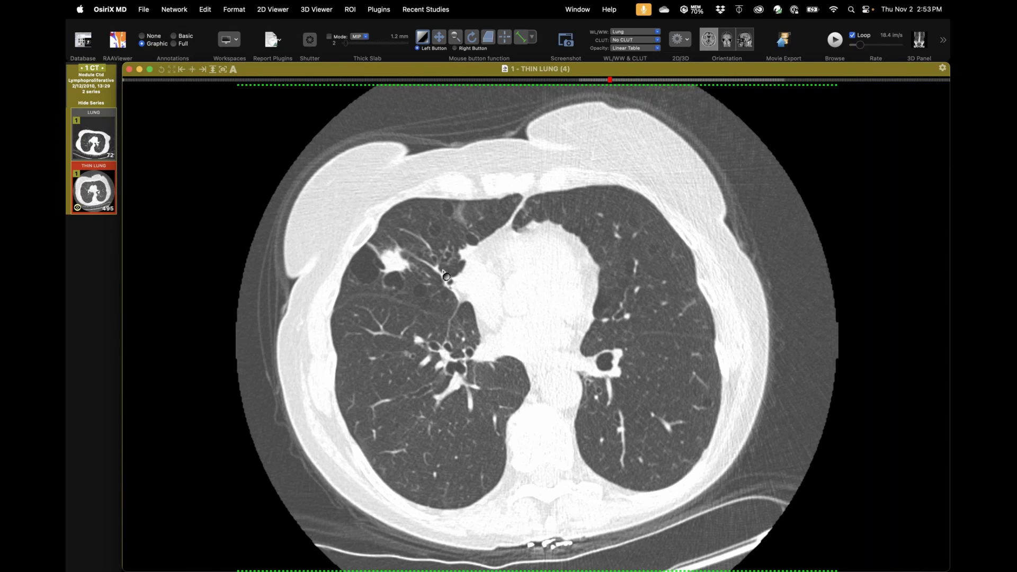
Step: Follow the THIN LUNG series up to the main bronchi and examine the cysts and small opacities there
scroll(444, 272, up, 10)
scroll(408, 259, up, 15)
scroll(407, 258, up, 3)
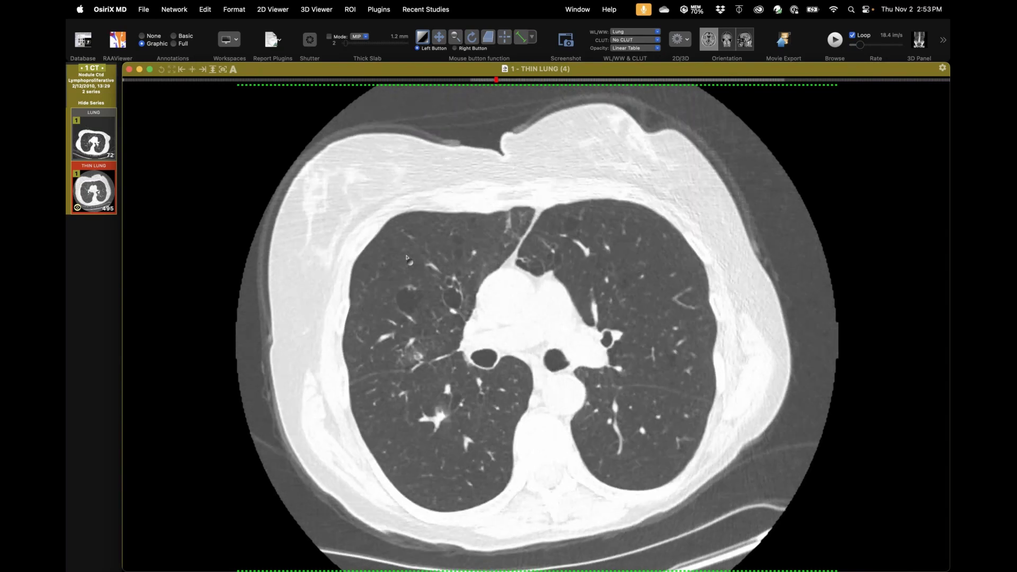
scroll(408, 258, up, 1)
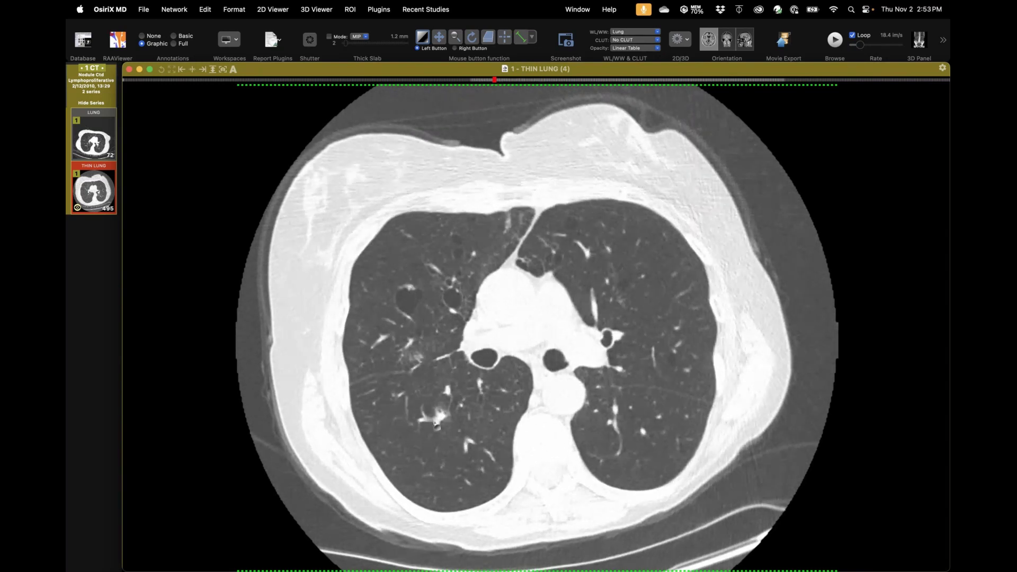
scroll(434, 404, up, 2)
scroll(433, 404, up, 2)
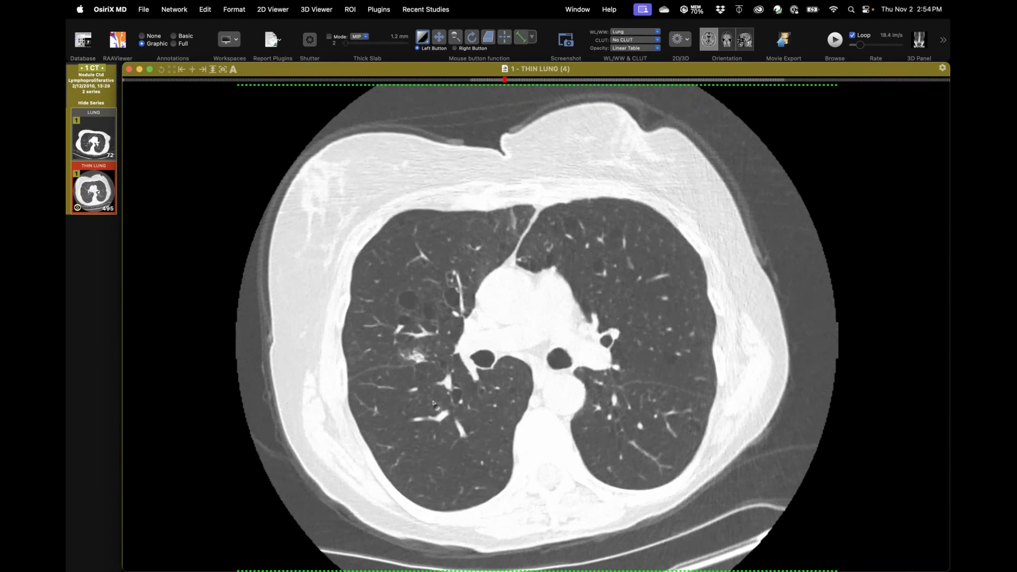
Step: Review the THIN LUNG slices from the hila up past the aortic arch, and return to the study database
scroll(416, 363, up, 4)
scroll(415, 362, up, 10)
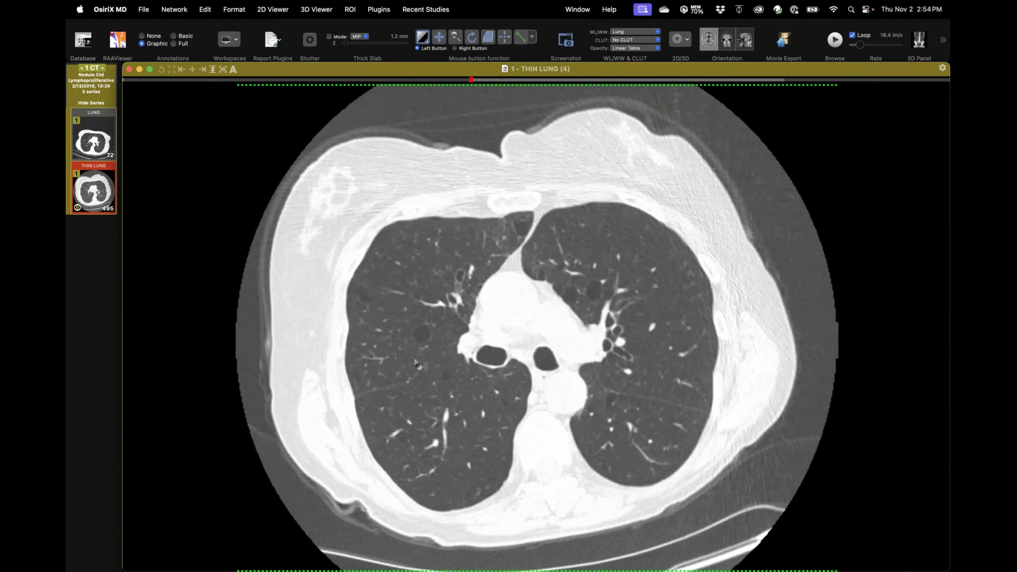
scroll(416, 362, up, 20)
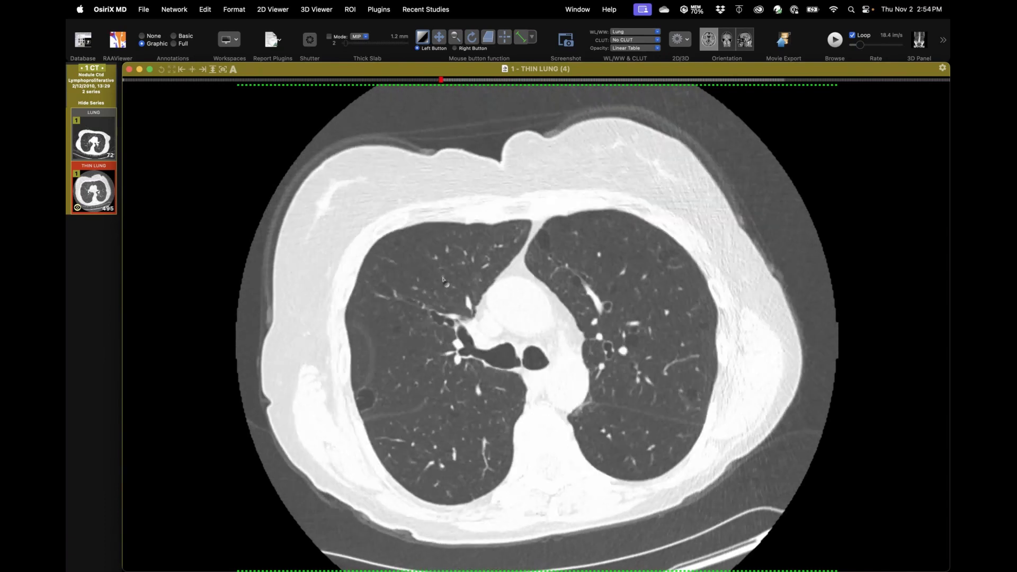
scroll(442, 279, up, 6)
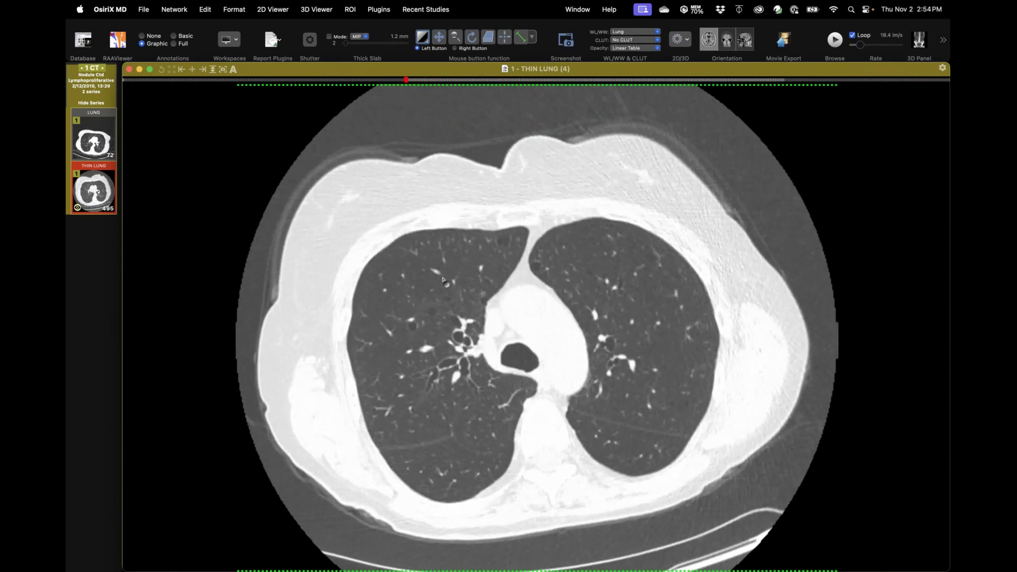
scroll(443, 280, up, 4)
scroll(443, 279, up, 4)
scroll(443, 280, up, 4)
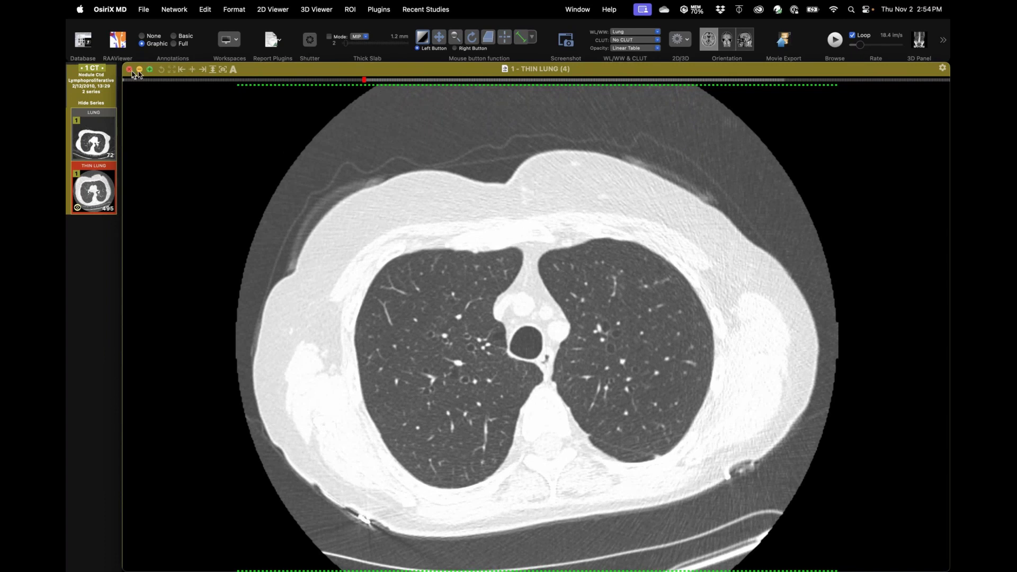
click(88, 47)
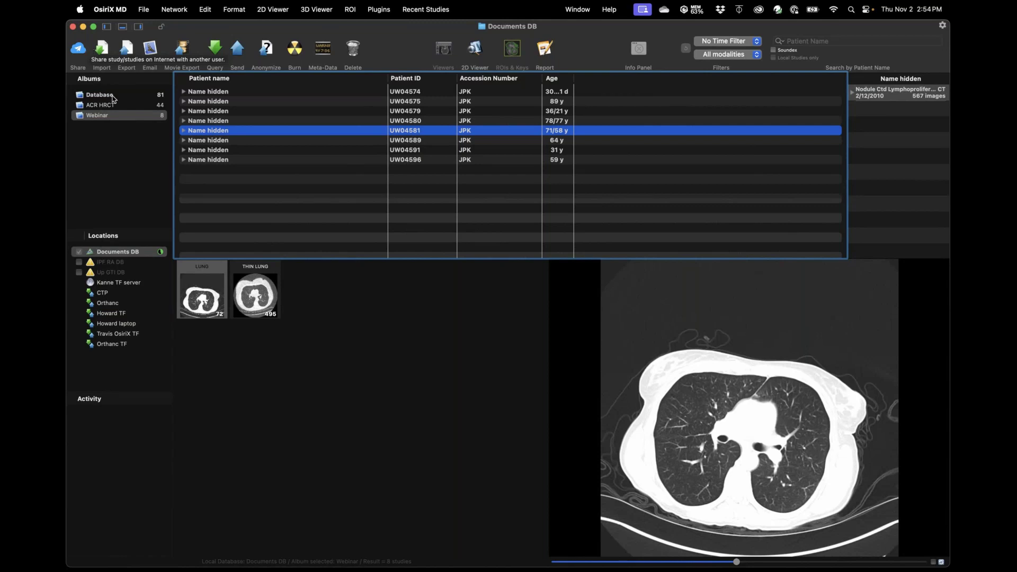
click(214, 151)
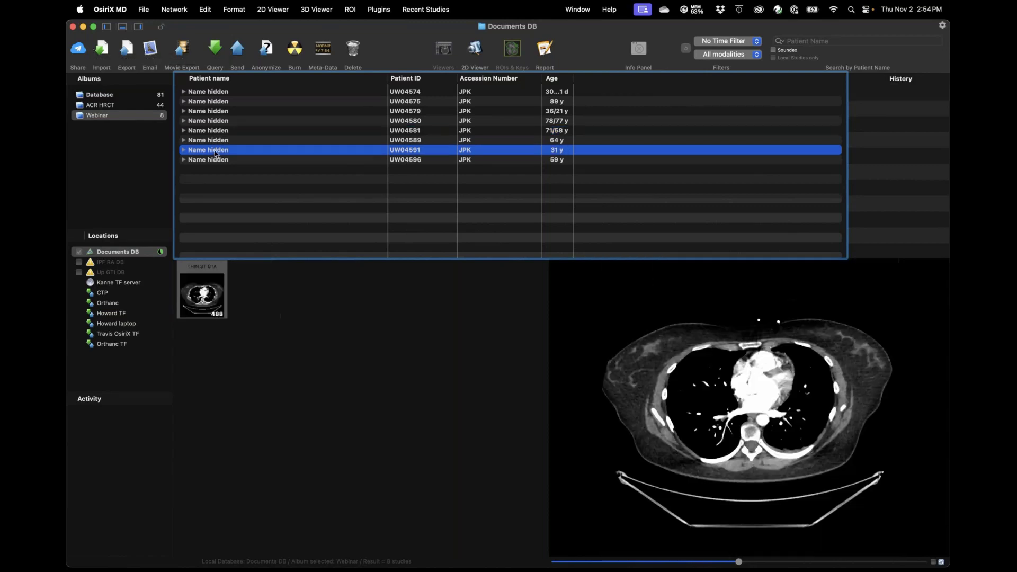
double_click(215, 299)
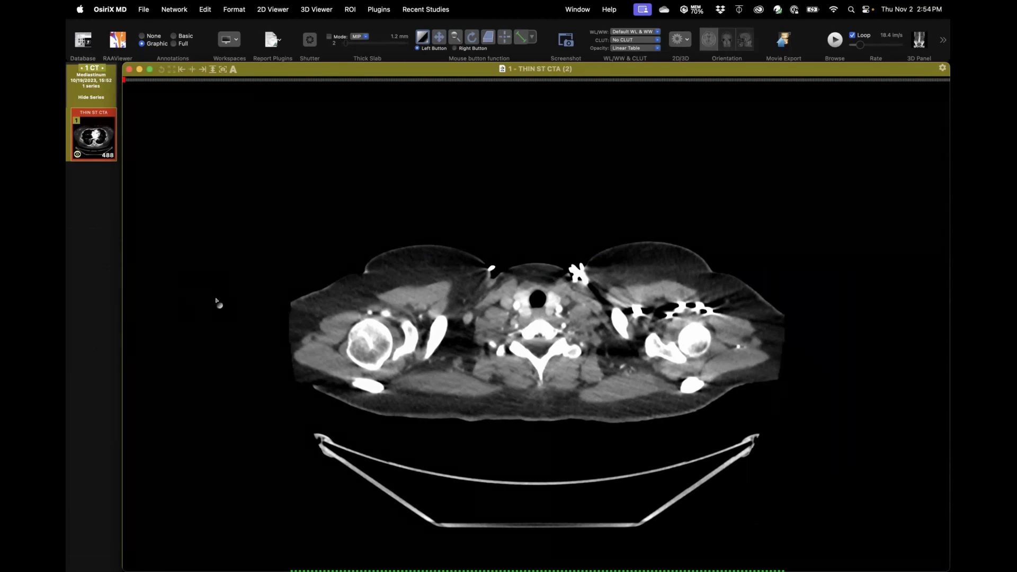
key(super+w)
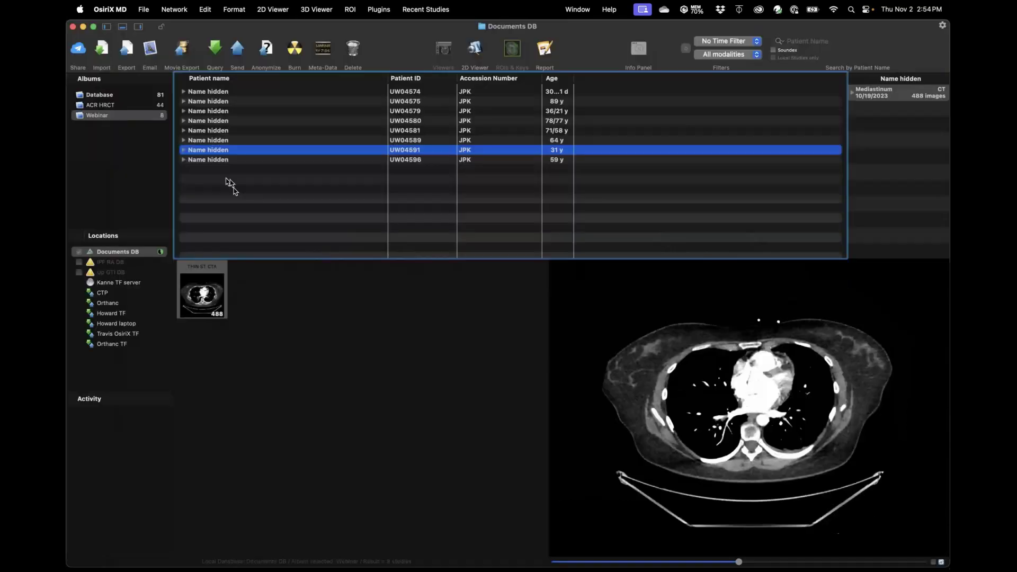
Step: Reopen the Nodule Ctd Lymphoproliferative CT and follow its THIN LUNG series up to the upper lungs
click(217, 130)
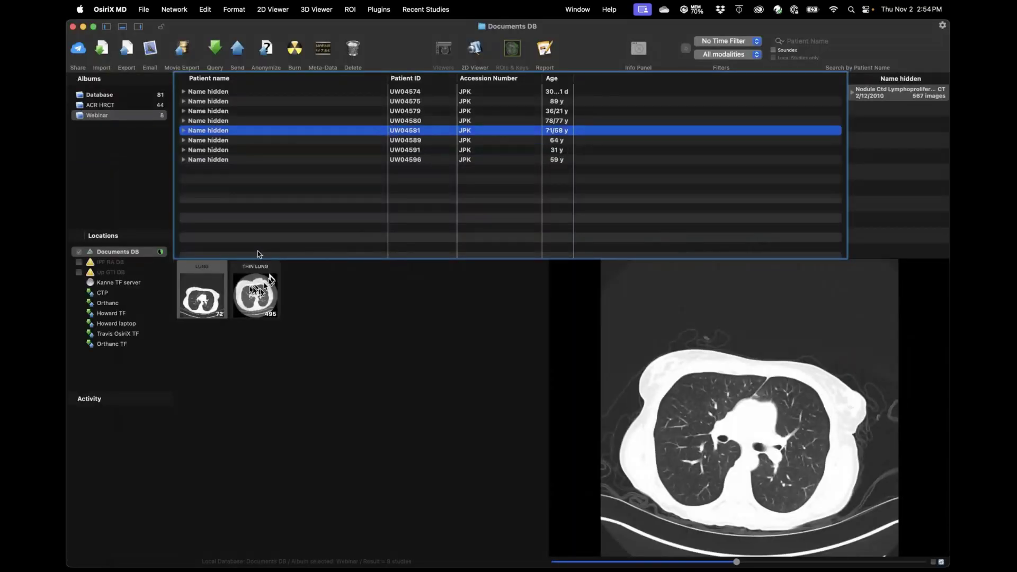
double_click(244, 293)
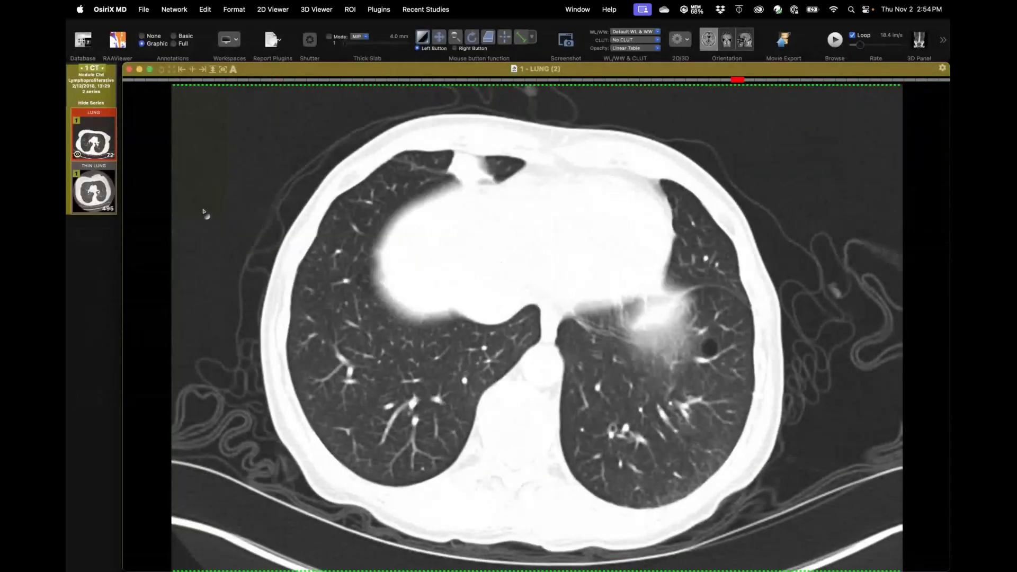
scroll(320, 263, up, 15)
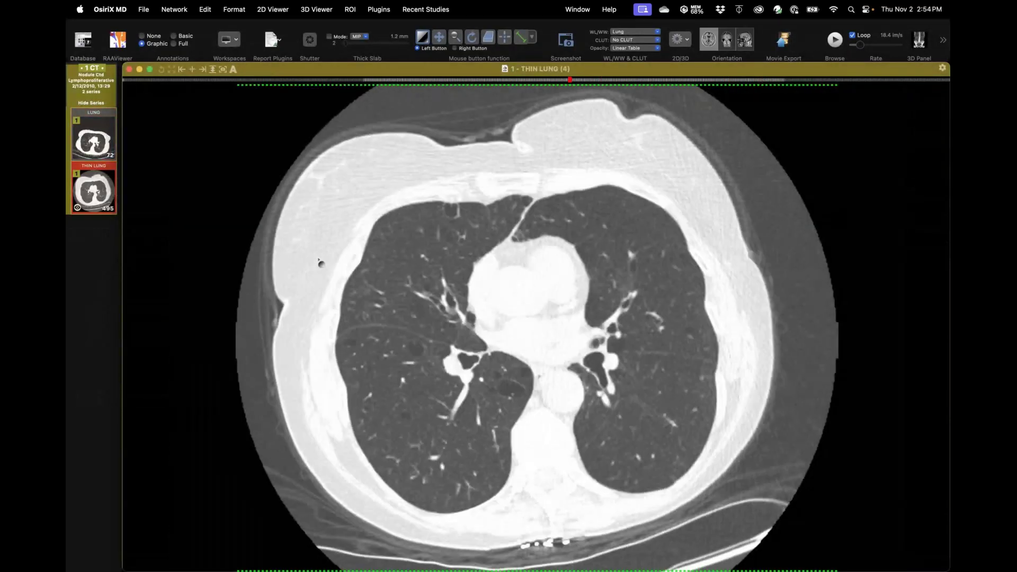
scroll(320, 262, up, 20)
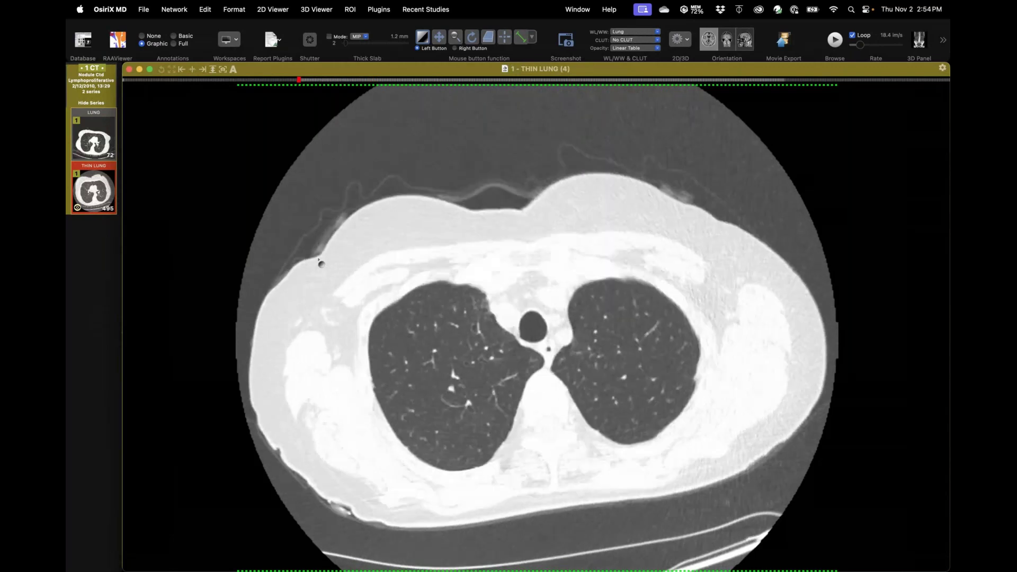
Step: Move down the THIN LUNG series to the main bronchi and examine the cysts in the adjacent lung
scroll(320, 263, down, 20)
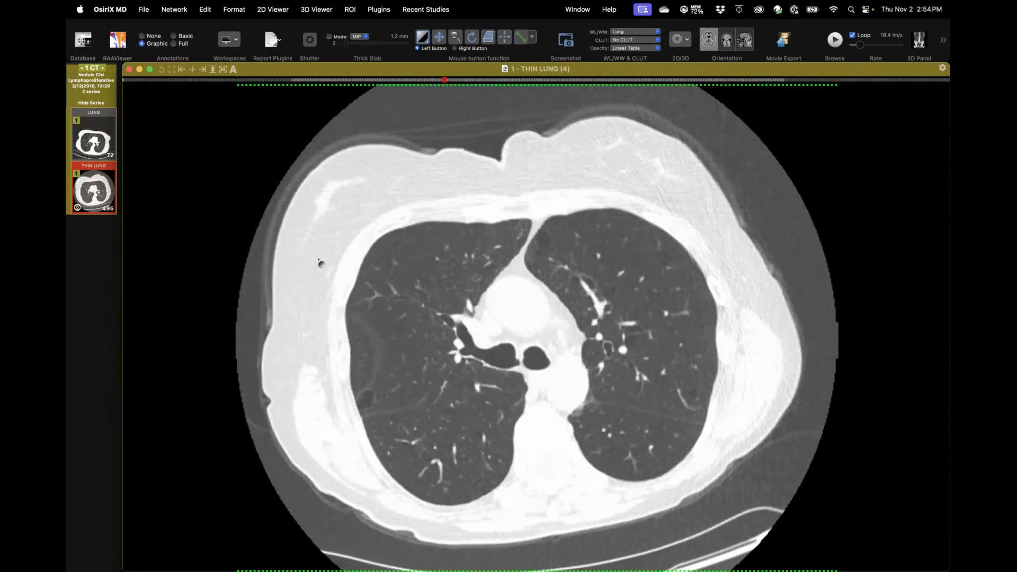
scroll(320, 262, down, 7)
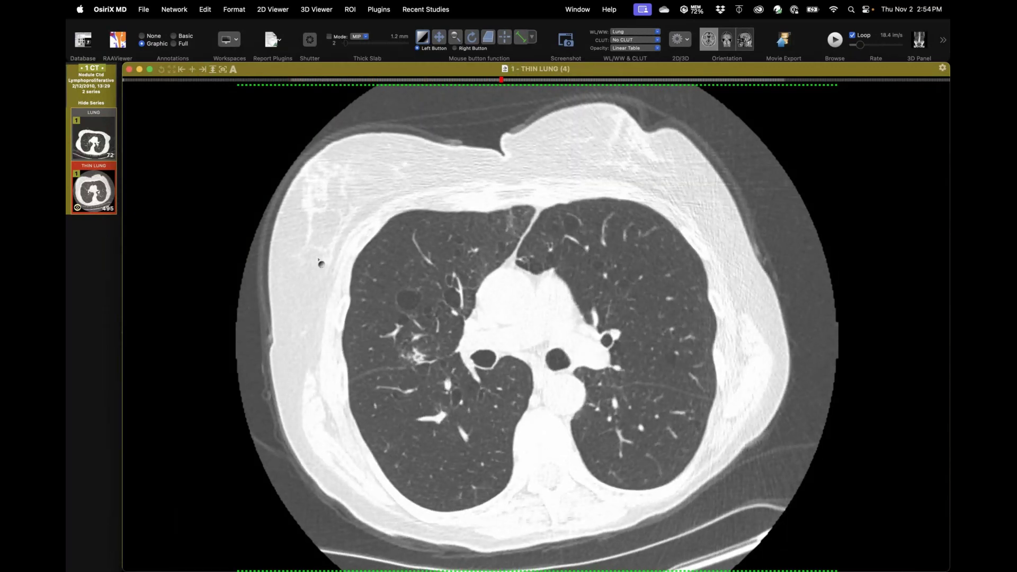
scroll(320, 263, down, 1)
scroll(320, 262, up, 3)
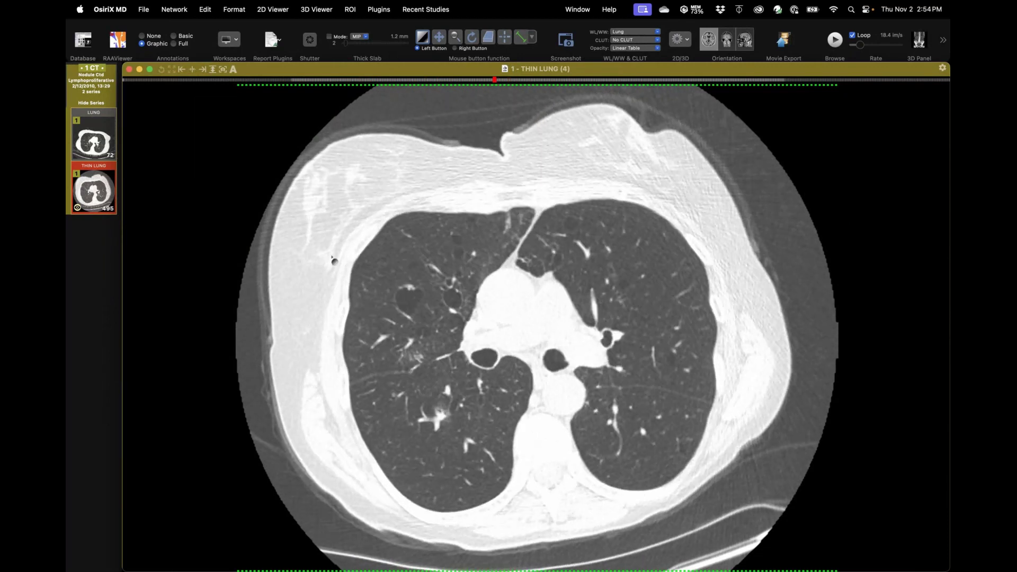
scroll(411, 293, up, 2)
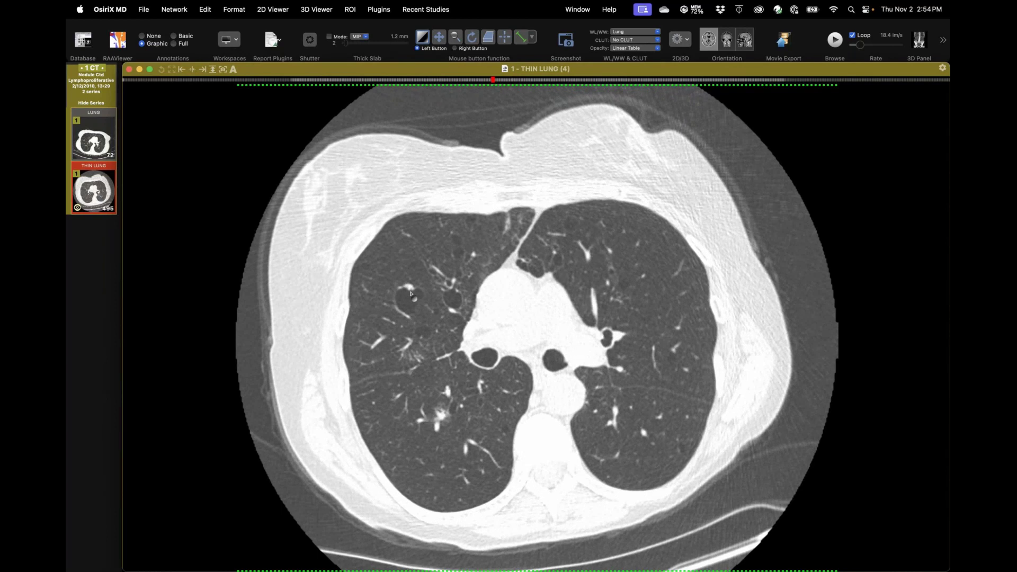
Step: Return to the study database and open the THIN ST CTA series of the Mediastinum CT dated 10/19/2023
scroll(411, 294, down, 1)
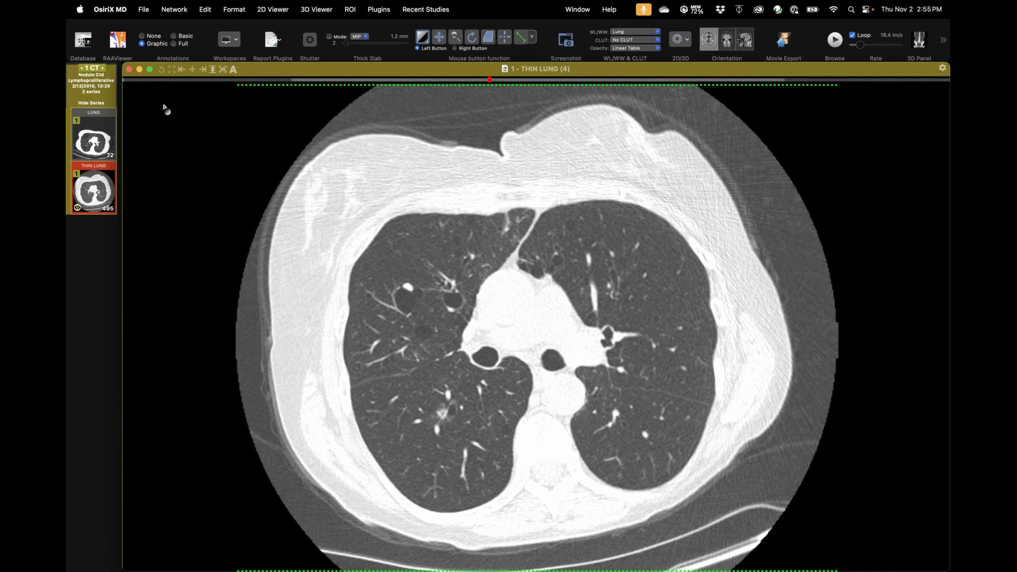
click(85, 42)
click(238, 150)
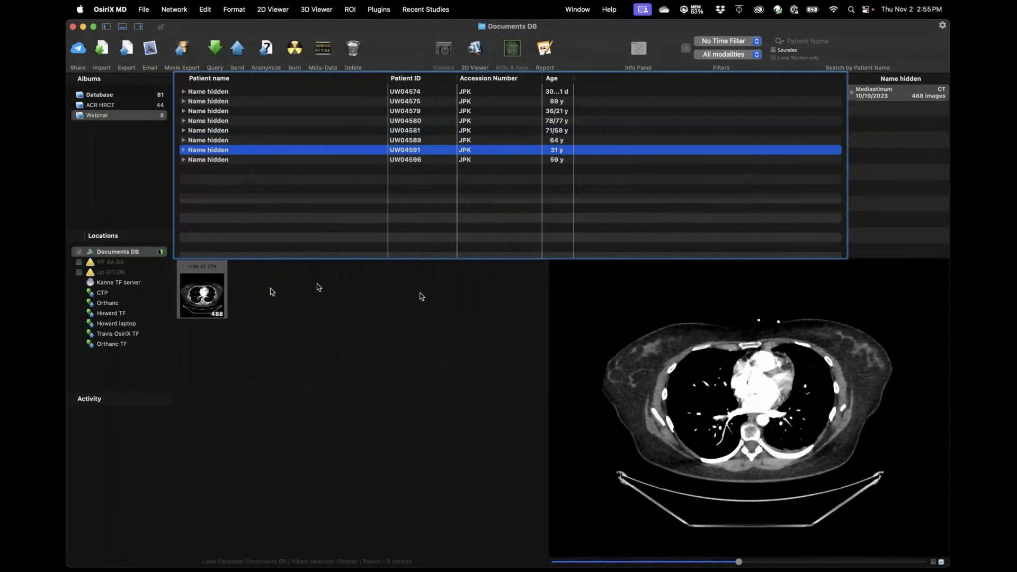
double_click(206, 290)
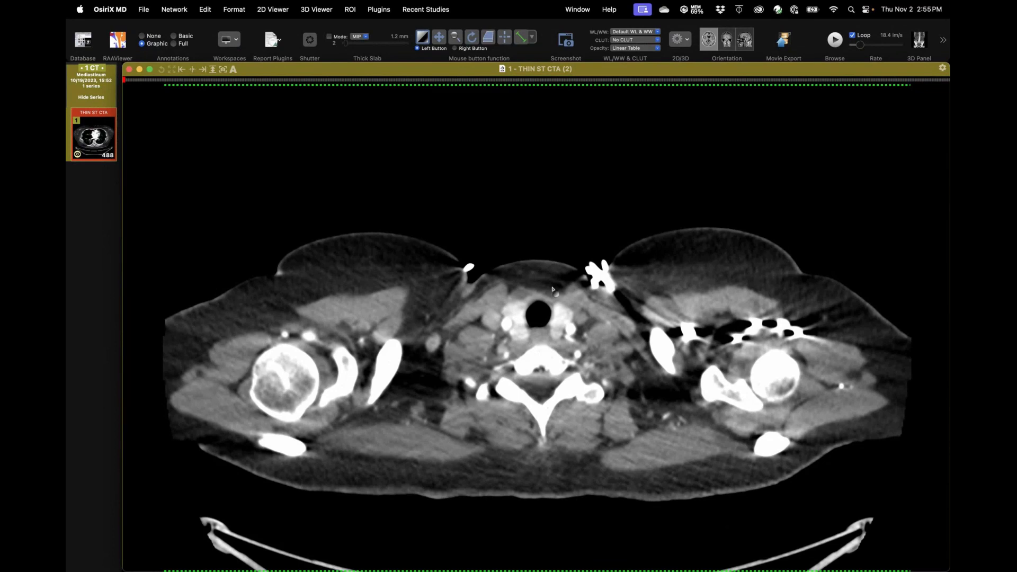
Step: Review the THIN ST CTA slices from the lower neck down through the mediastinum to the lower heart
scroll(553, 290, down, 20)
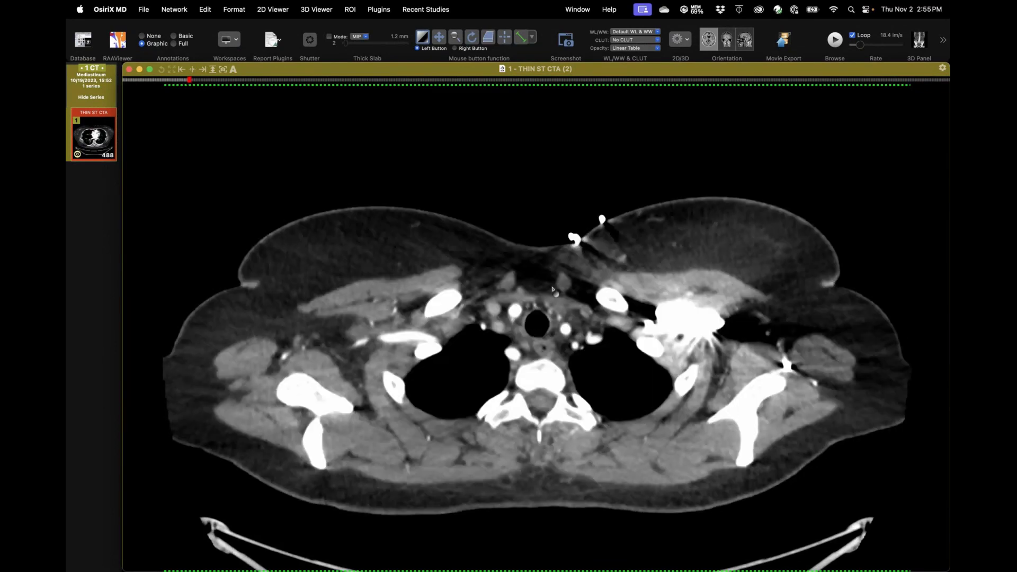
scroll(553, 290, down, 15)
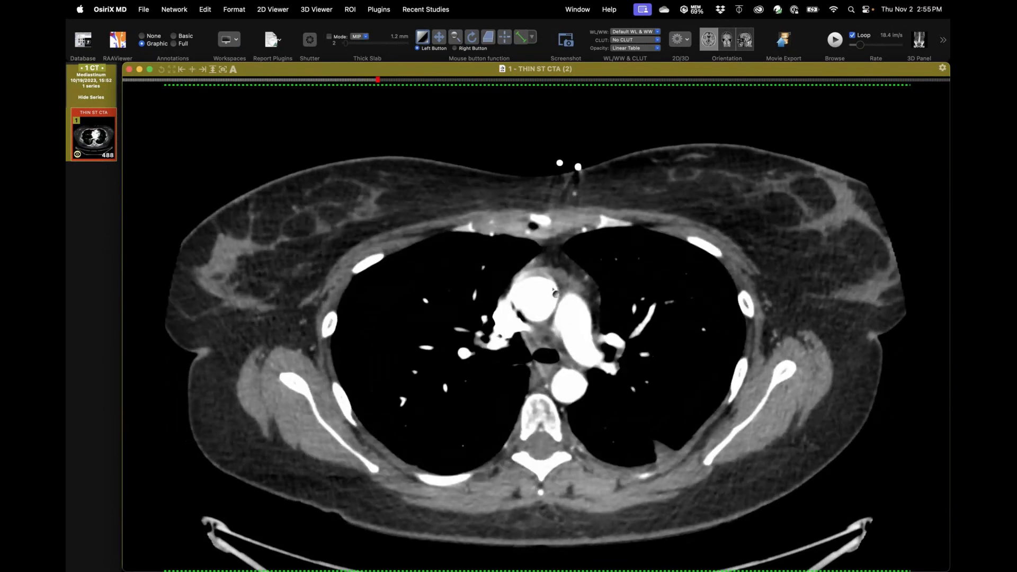
scroll(555, 291, down, 4)
scroll(555, 292, down, 8)
scroll(554, 292, down, 8)
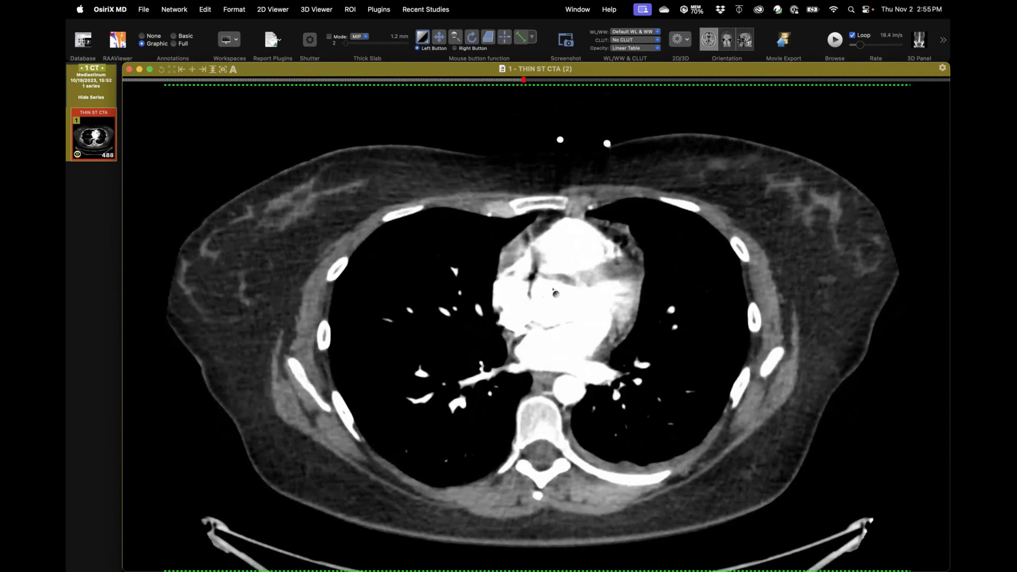
scroll(656, 488, down, 10)
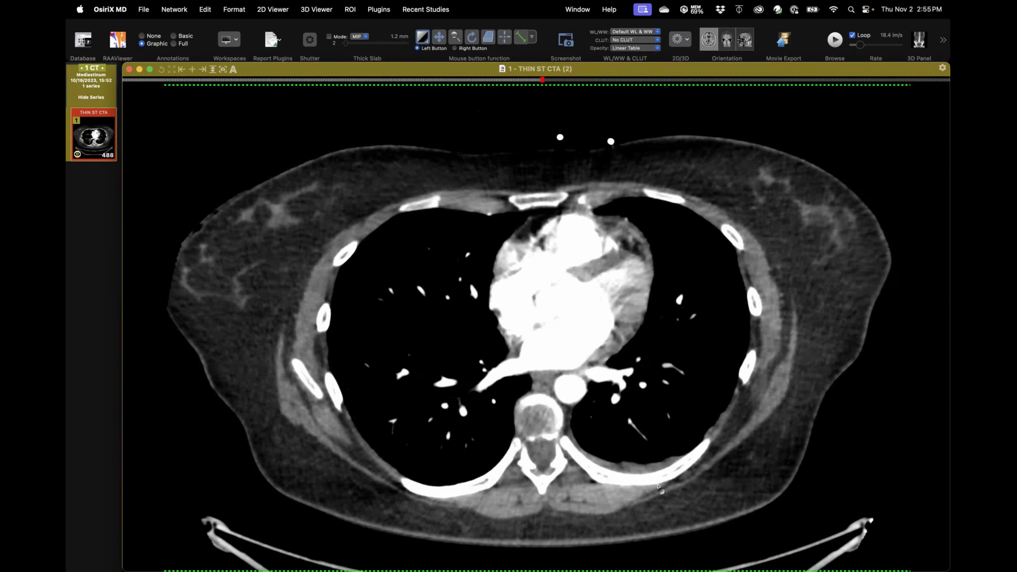
scroll(658, 486, down, 8)
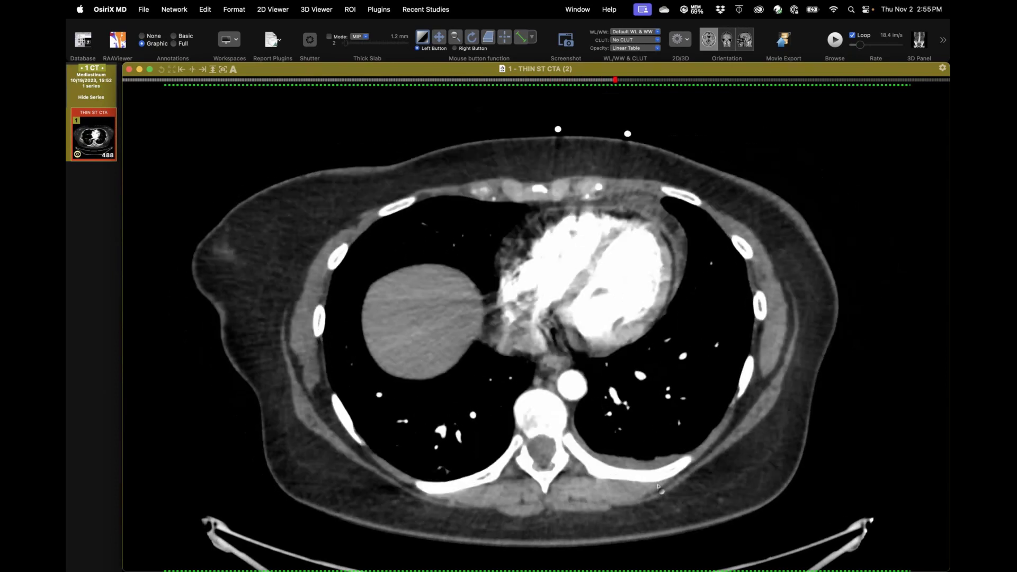
scroll(664, 217, down, 1)
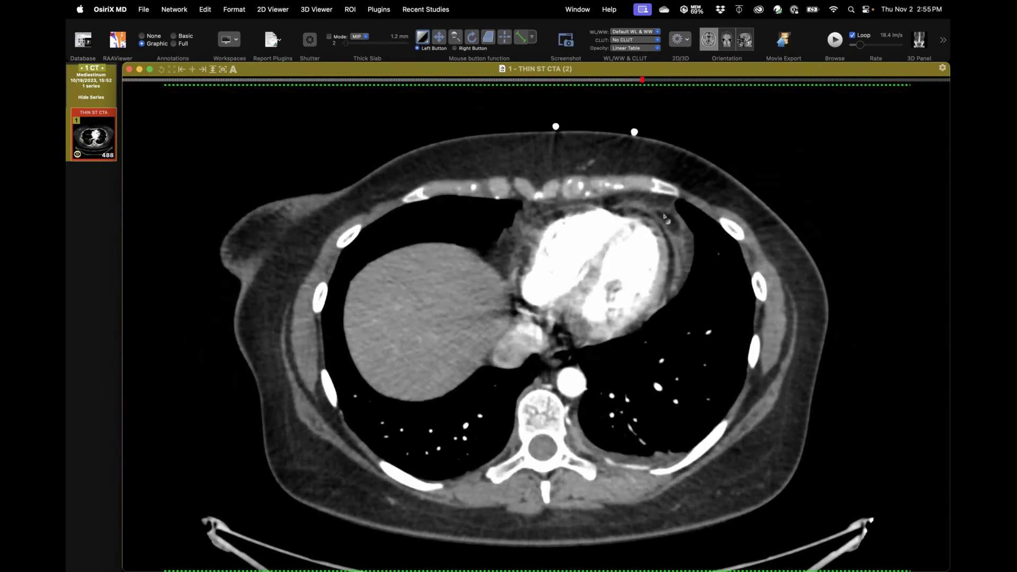
Step: Examine the fat around the cardiac apex on the THIN ST CTA slices from the lower heart to the upper liver
scroll(683, 230, up, 2)
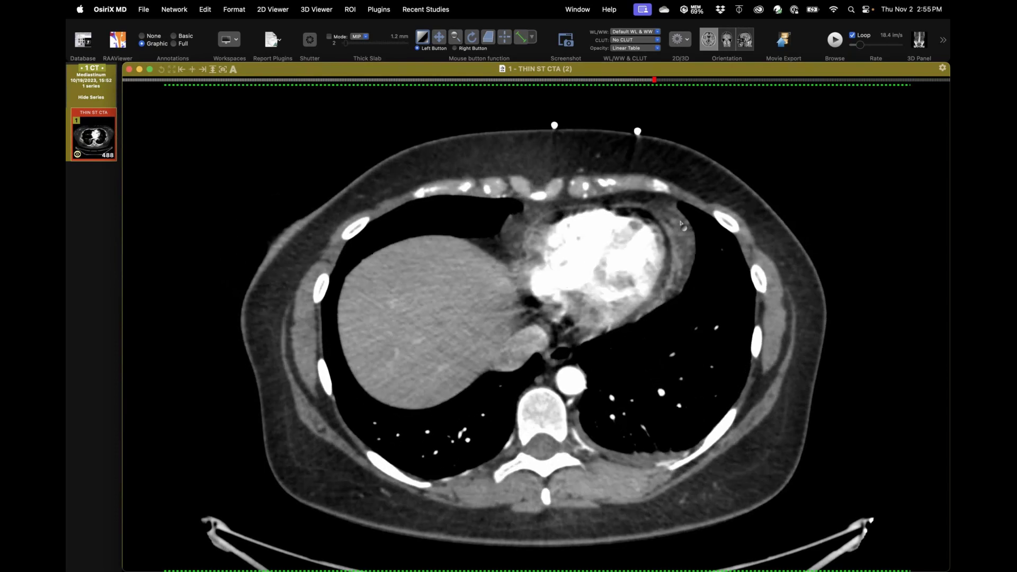
scroll(683, 225, down, 1)
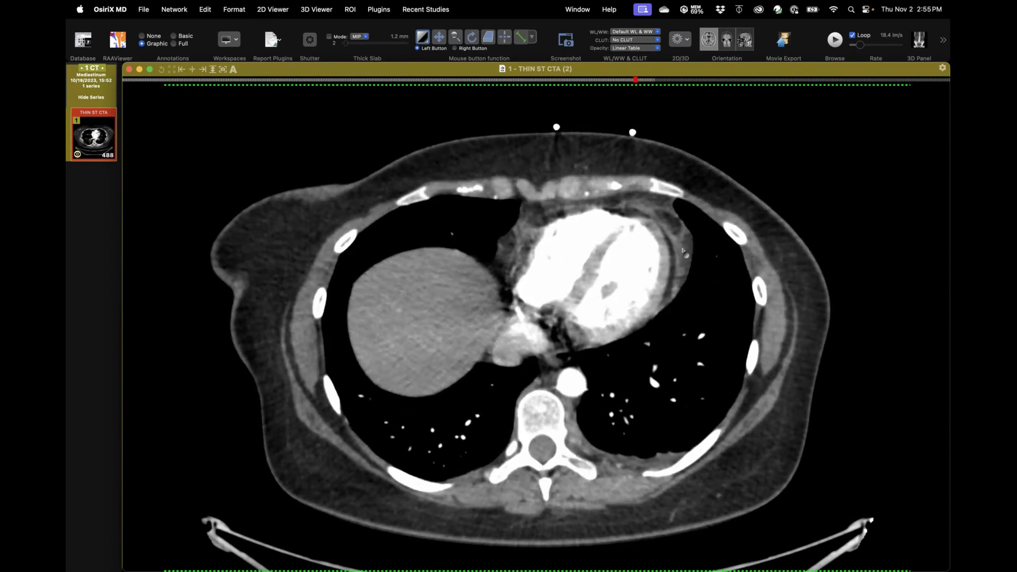
scroll(673, 248, down, 10)
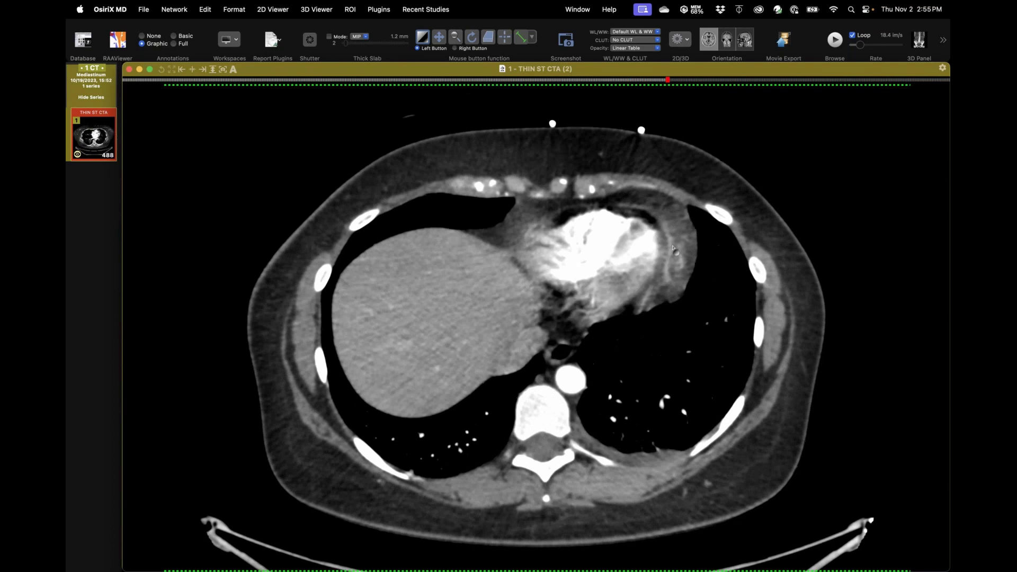
scroll(679, 217, up, 15)
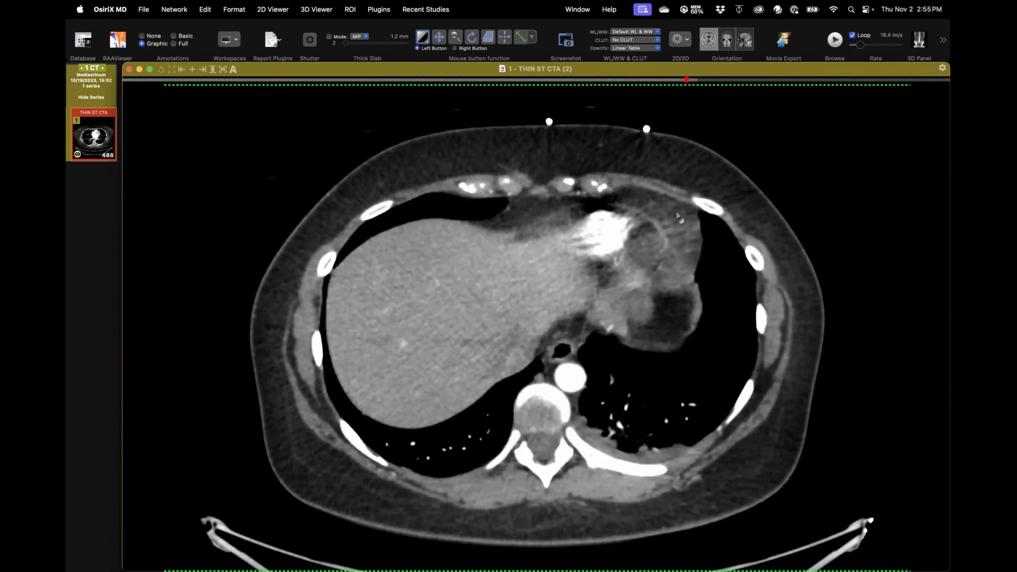
scroll(678, 216, down, 6)
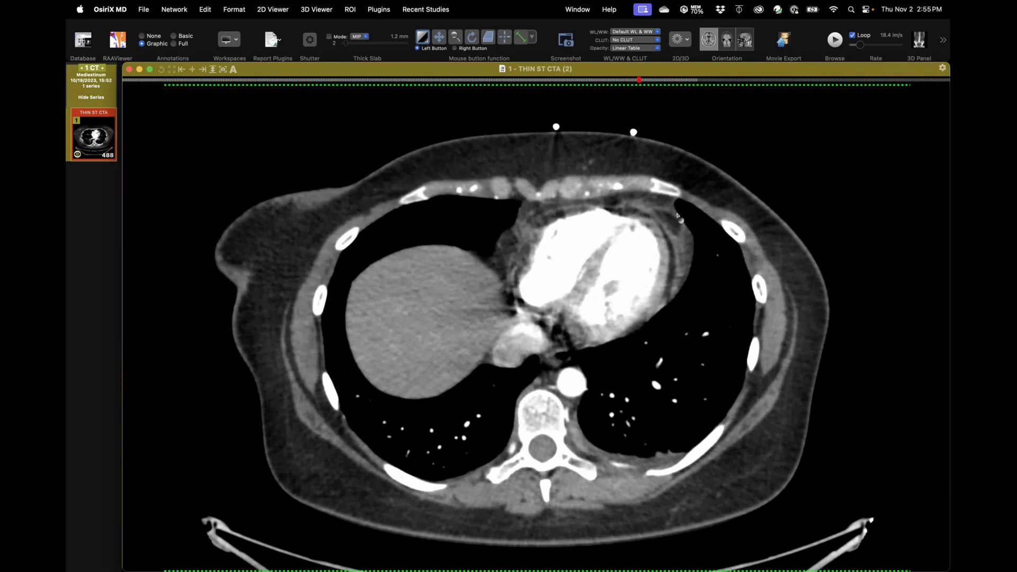
Step: Compare adjacent slices at the lower left ventricle, examining the neighbouring pericardial fat and the posterior left pleural space
scroll(678, 216, down, 1)
scroll(678, 215, up, 1)
scroll(674, 250, up, 1)
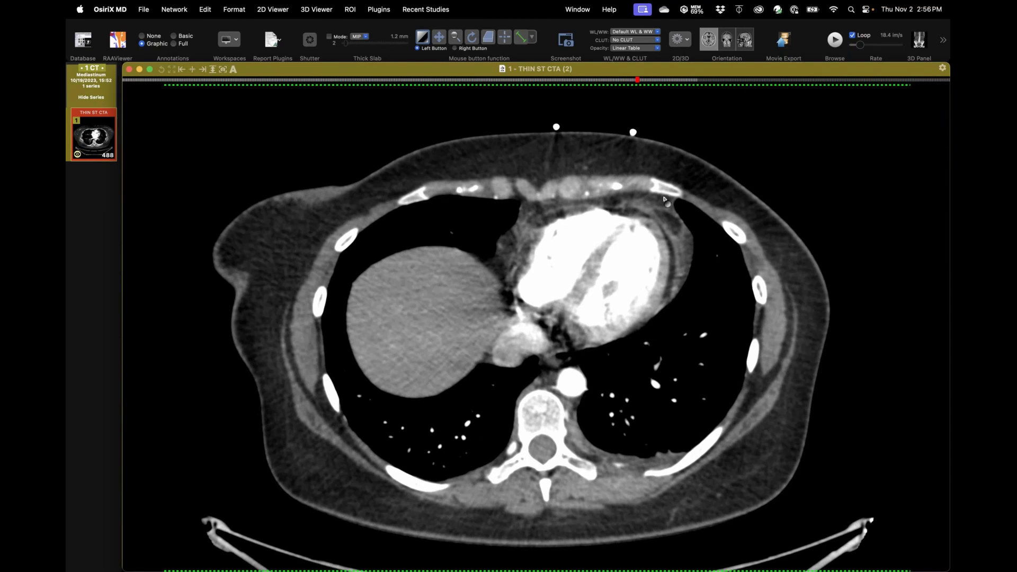
scroll(665, 212, up, 2)
scroll(667, 227, down, 3)
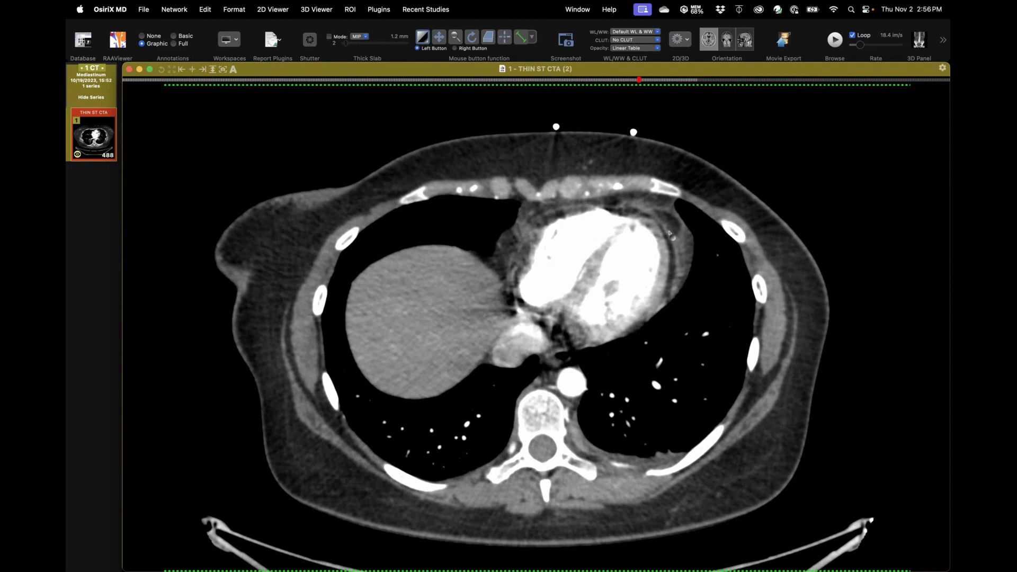
scroll(676, 257, up, 3)
scroll(674, 256, down, 3)
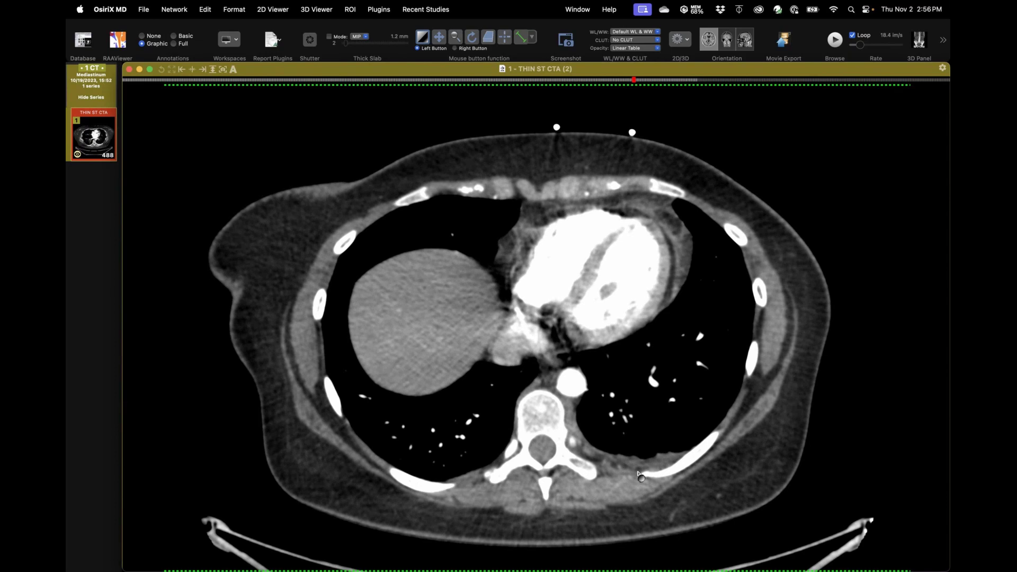
scroll(640, 476, down, 3)
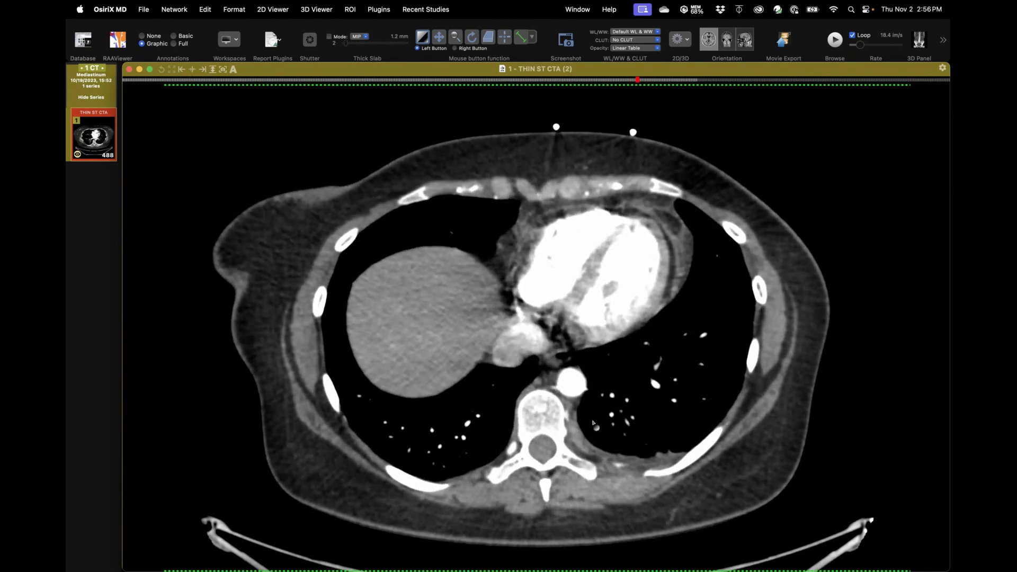
Step: Return to the study database, open the THIN ST CTA HR <70 series of the Cardiac Coronary study, and view its upper abdominal slices
click(88, 42)
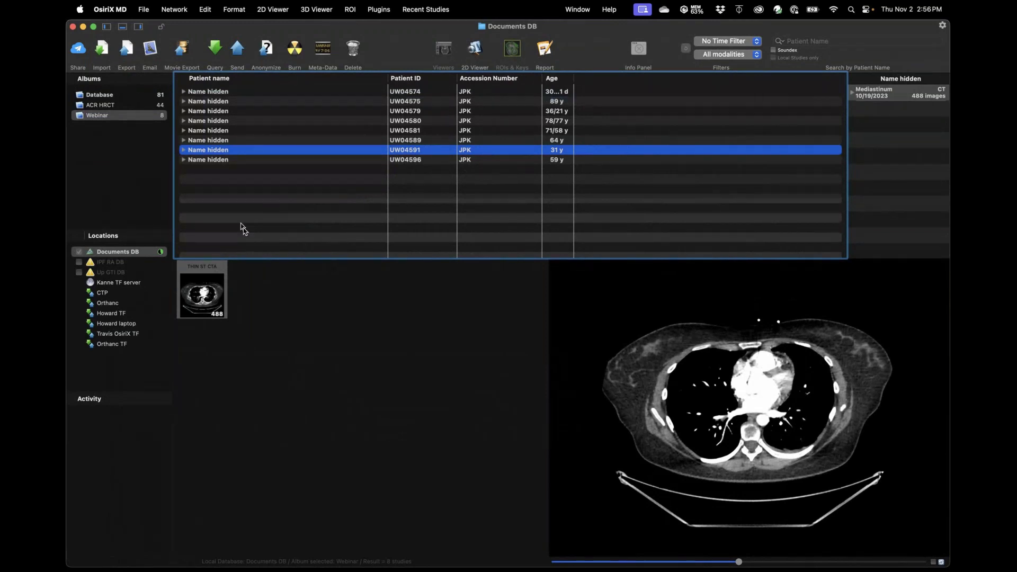
click(227, 160)
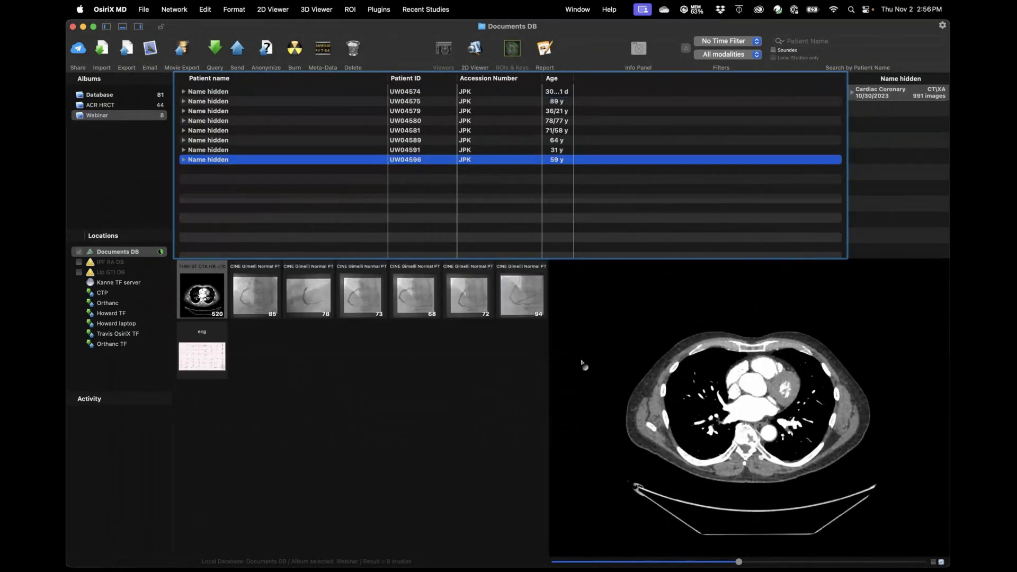
double_click(215, 276)
scroll(566, 208, down, 10)
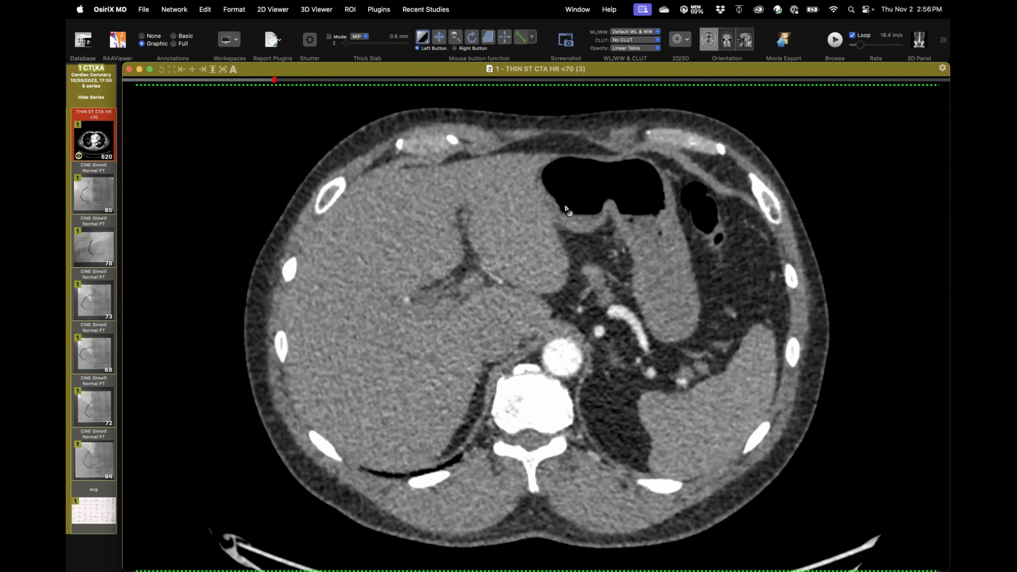
scroll(565, 208, down, 4)
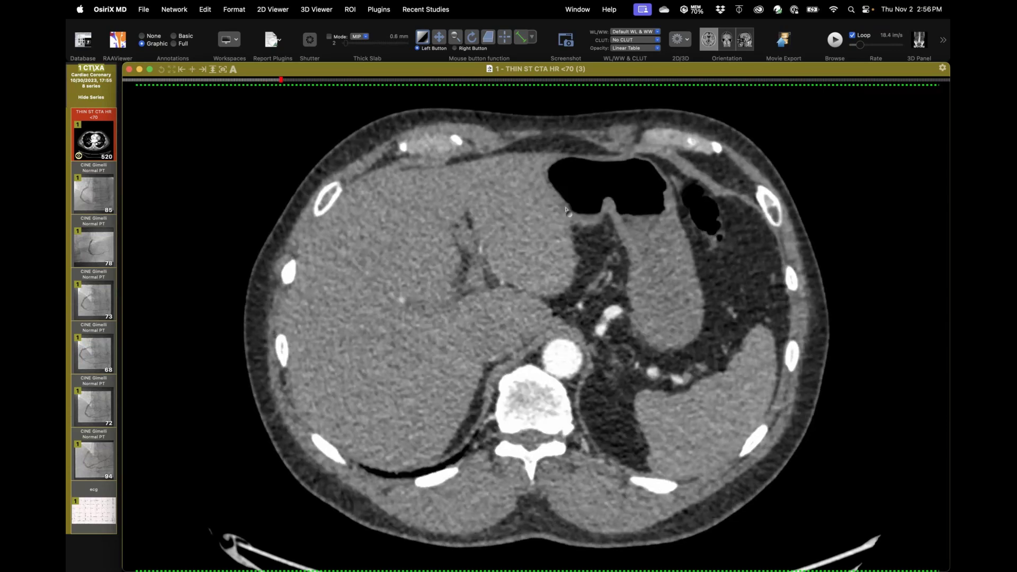
scroll(566, 209, down, 3)
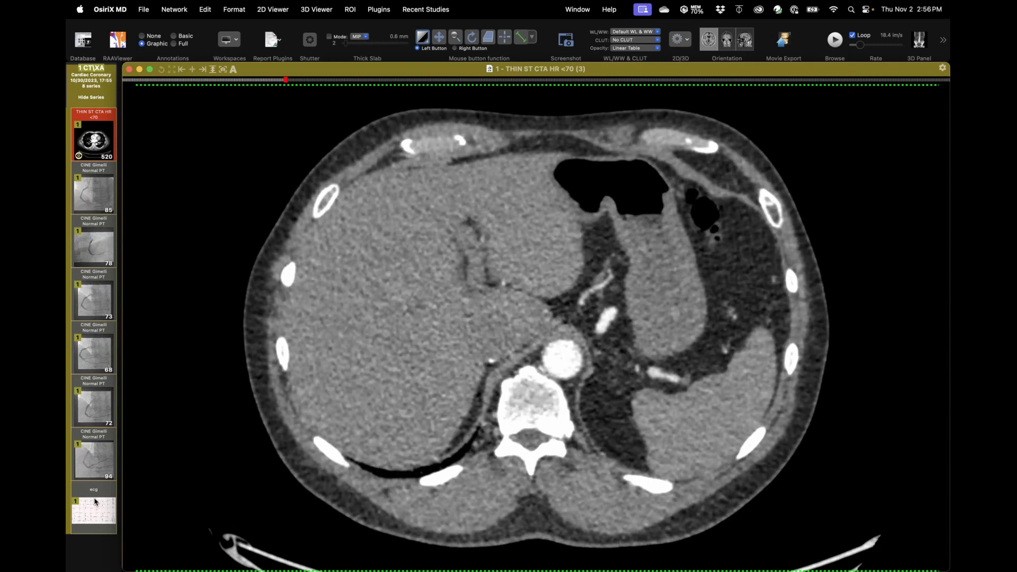
key(Up)
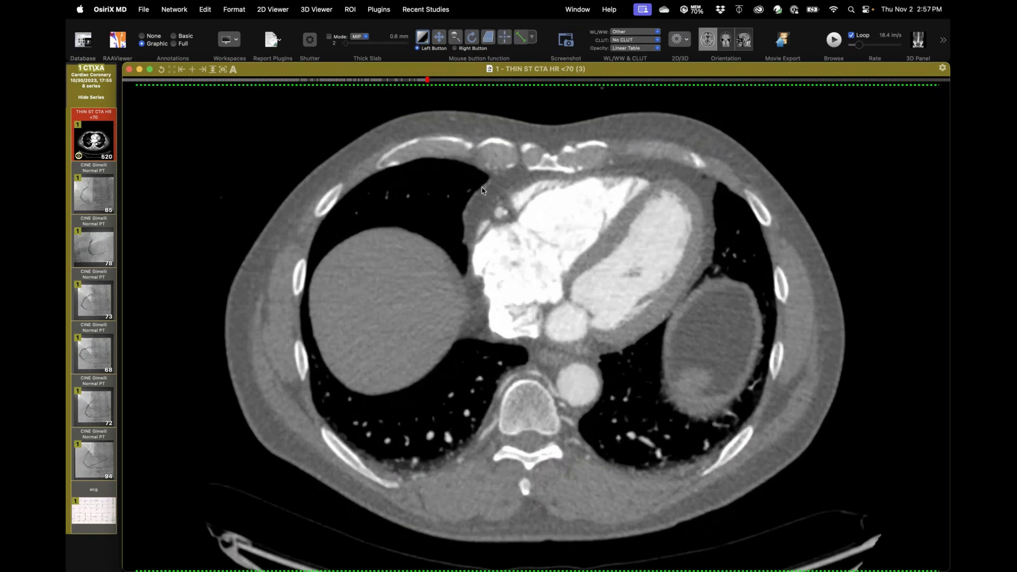
Step: Follow the THIN ST CTA HR <70 series from the lower heart up to the aortic root and left coronary artery
scroll(493, 183, down, 10)
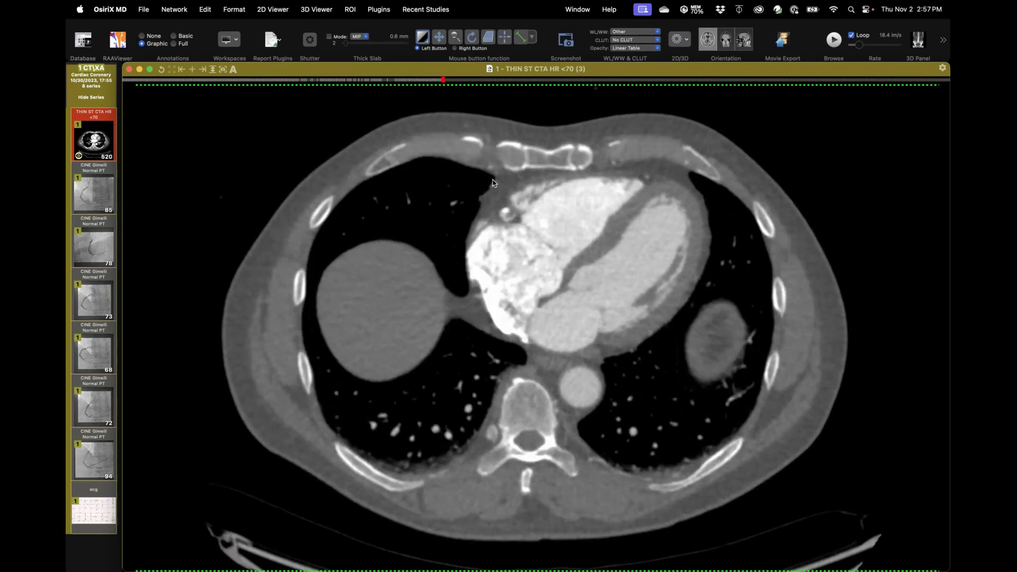
scroll(493, 183, down, 14)
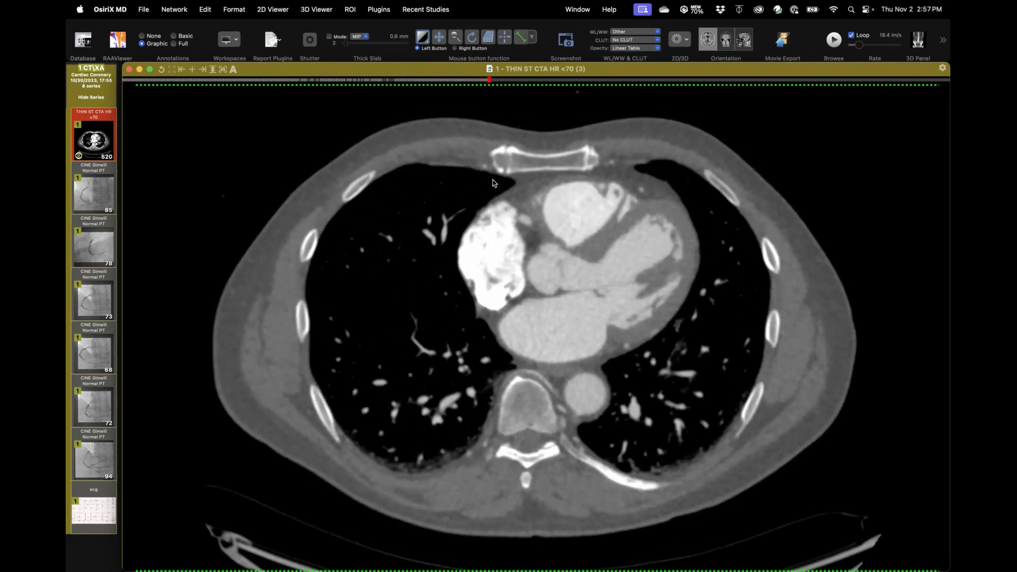
scroll(493, 184, up, 1)
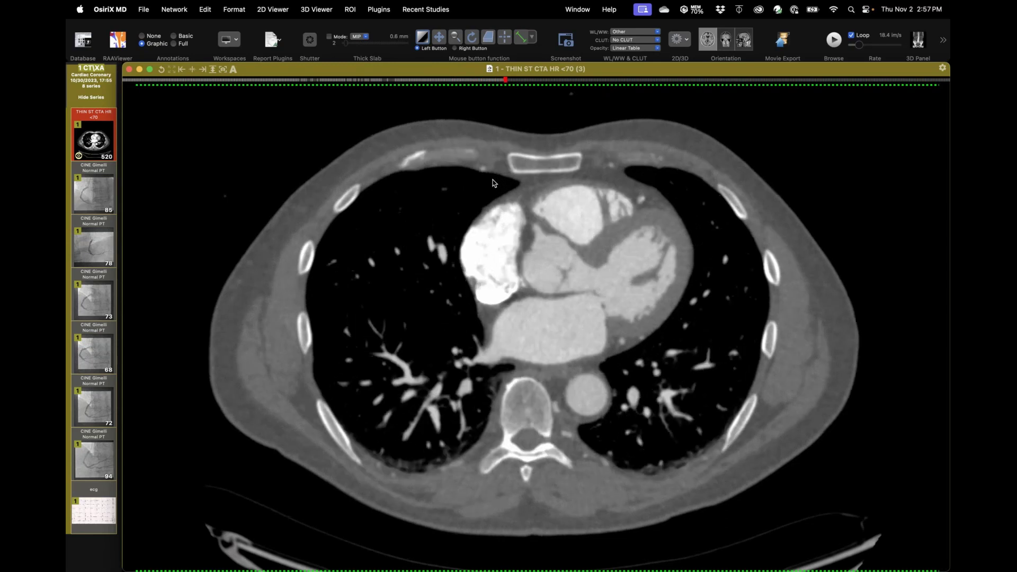
scroll(564, 305, down, 3)
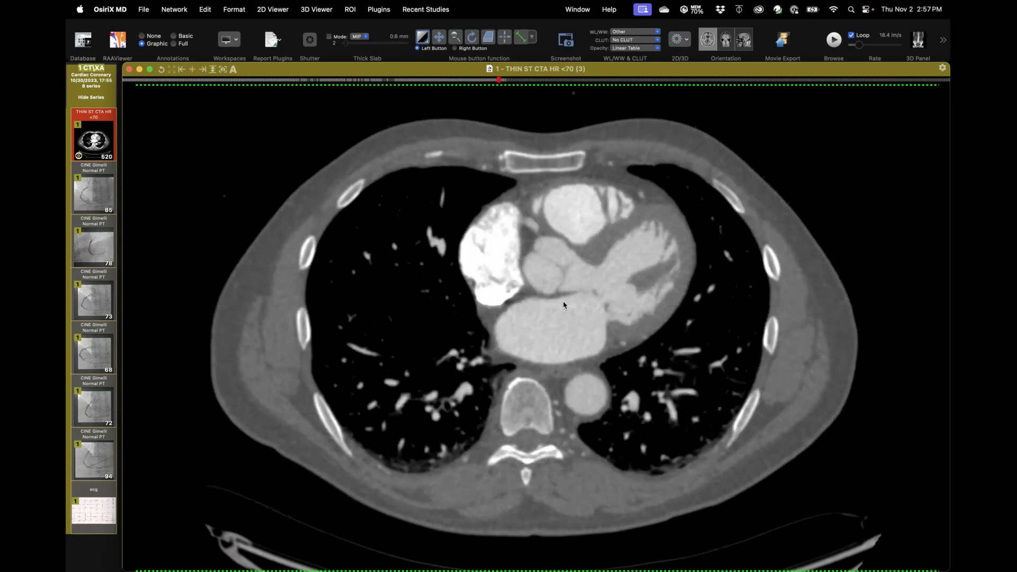
scroll(594, 239, down, 13)
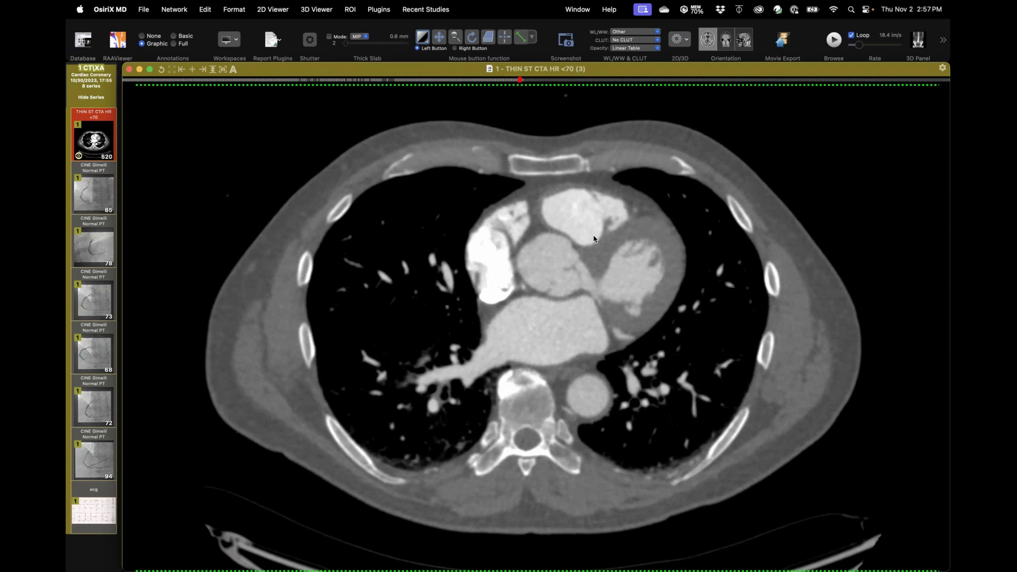
scroll(593, 239, up, 4)
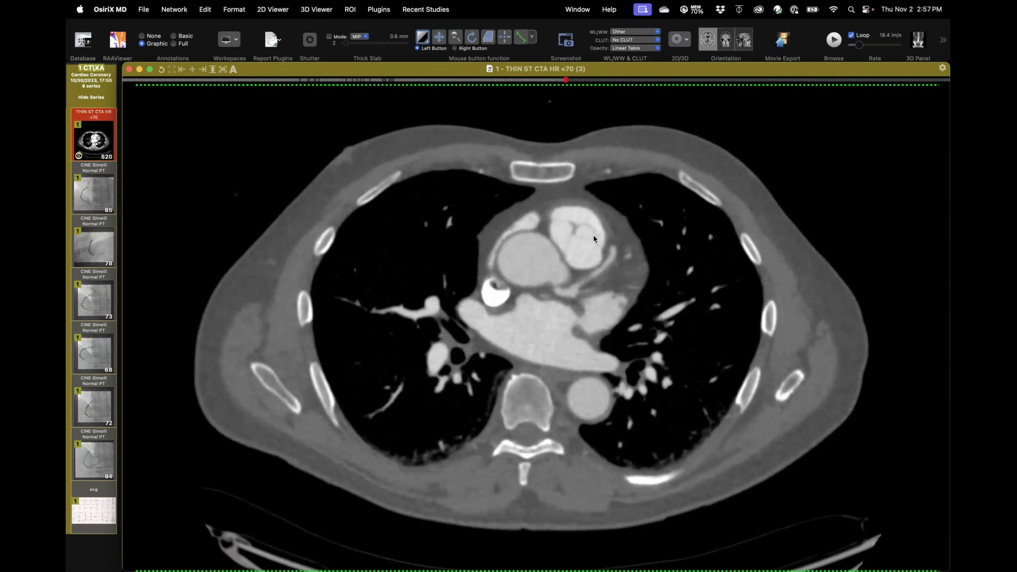
Step: Recheck the coronary arteries between the aortic root and lower heart, ending at the right coronary artery beside the right atrium
scroll(594, 239, down, 12)
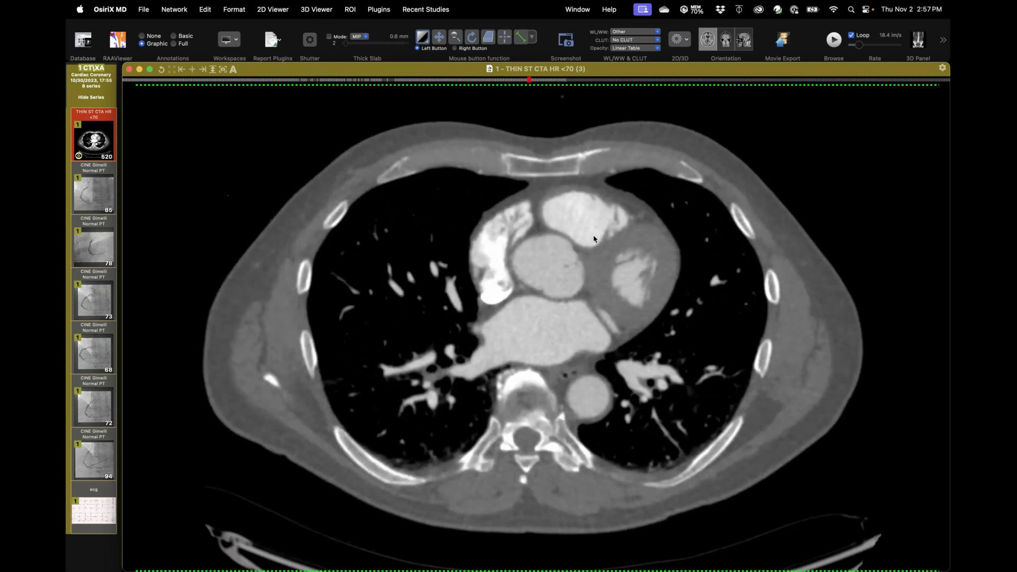
scroll(593, 239, up, 17)
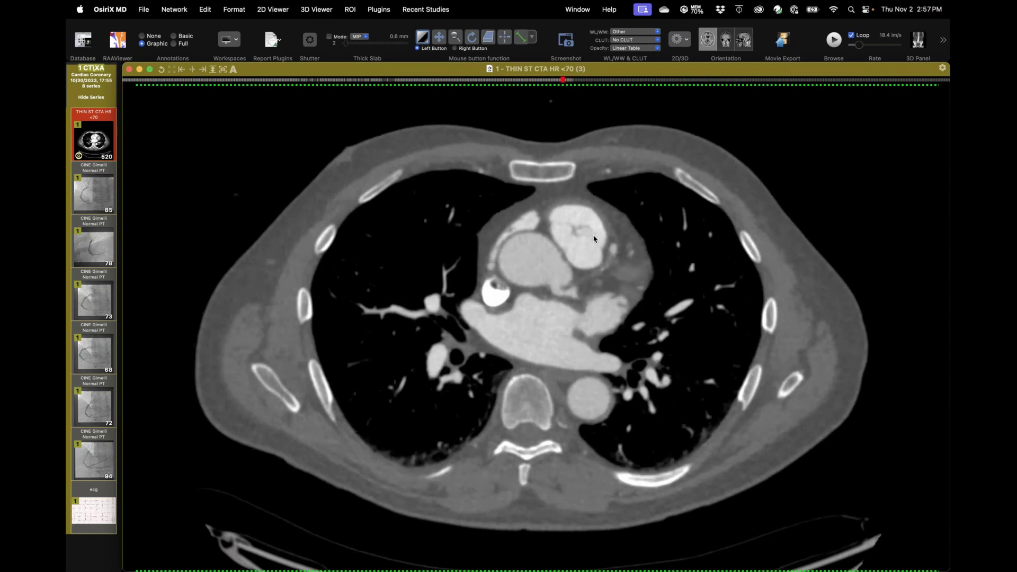
scroll(594, 238, up, 13)
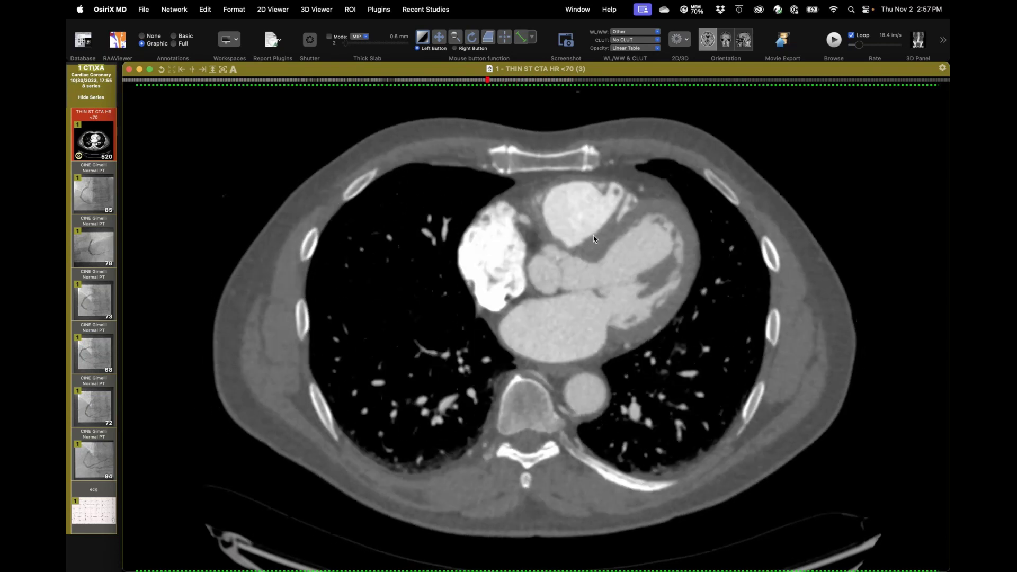
scroll(630, 362, down, 16)
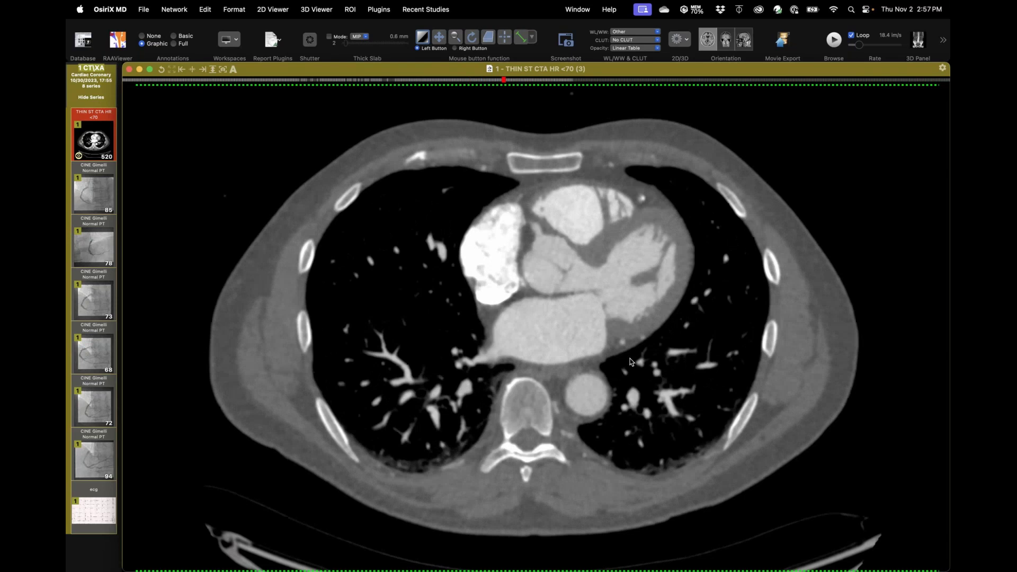
scroll(542, 259, up, 20)
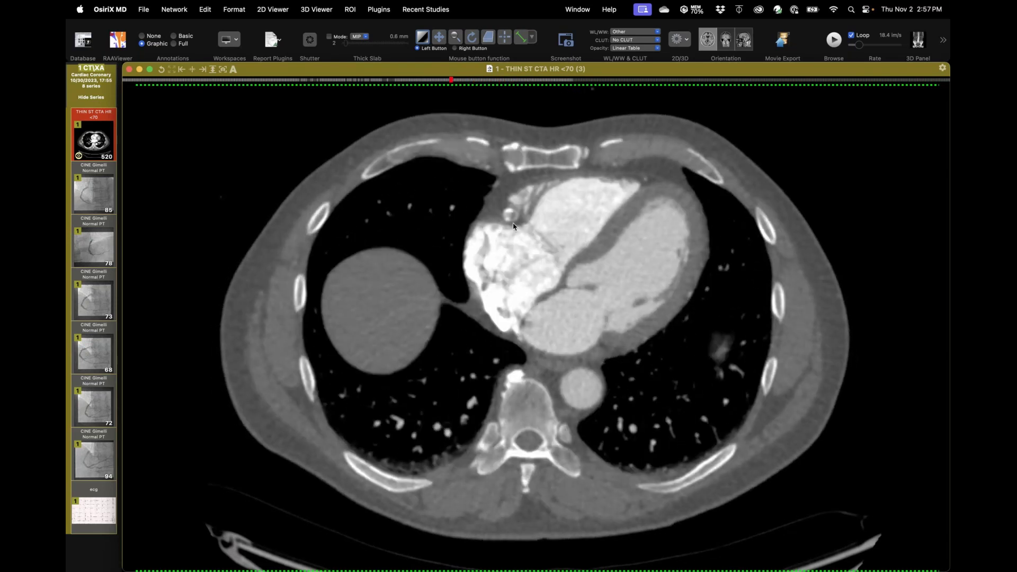
Step: Follow the right coronary artery from beside the right atrium down through the atrioventricular groove to the underside of the heart
scroll(514, 227, down, 1)
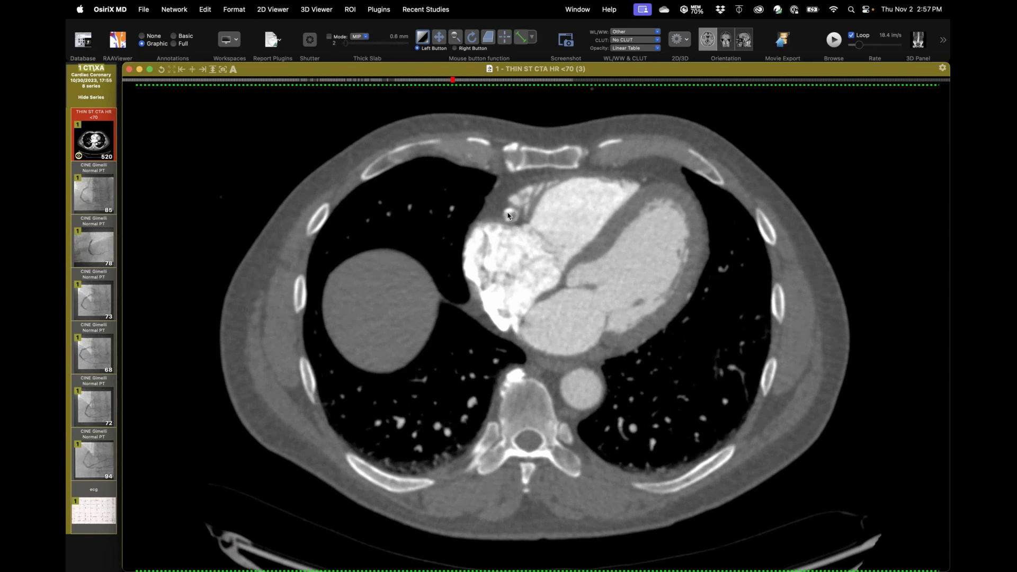
scroll(517, 223, down, 2)
scroll(517, 222, up, 3)
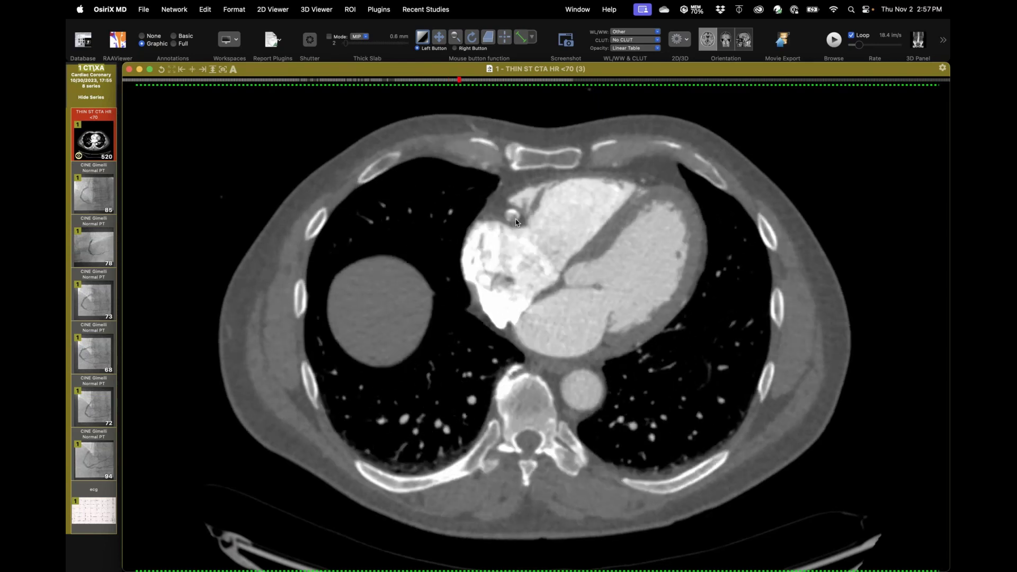
scroll(516, 222, up, 6)
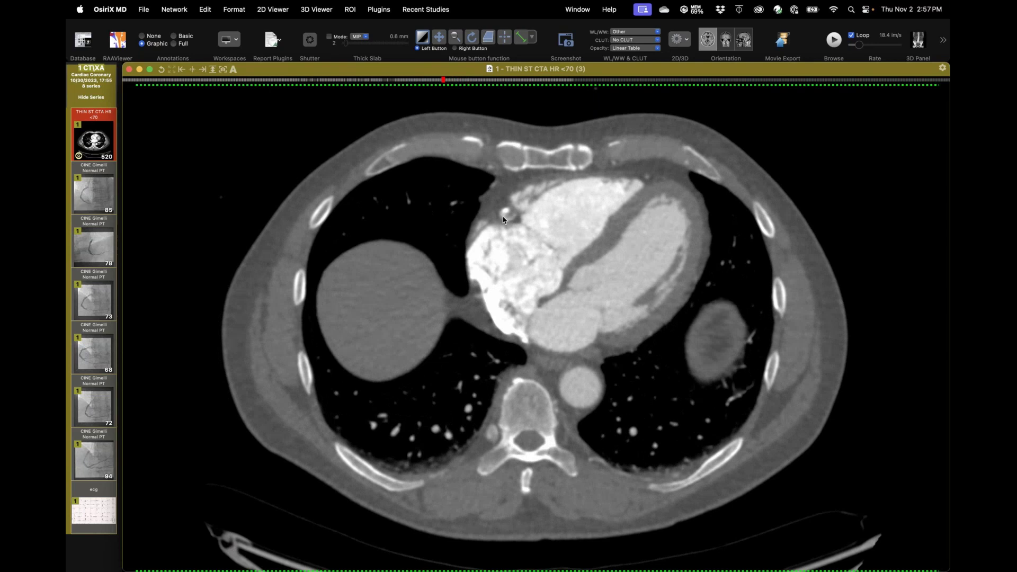
scroll(504, 221, up, 3)
scroll(504, 220, up, 8)
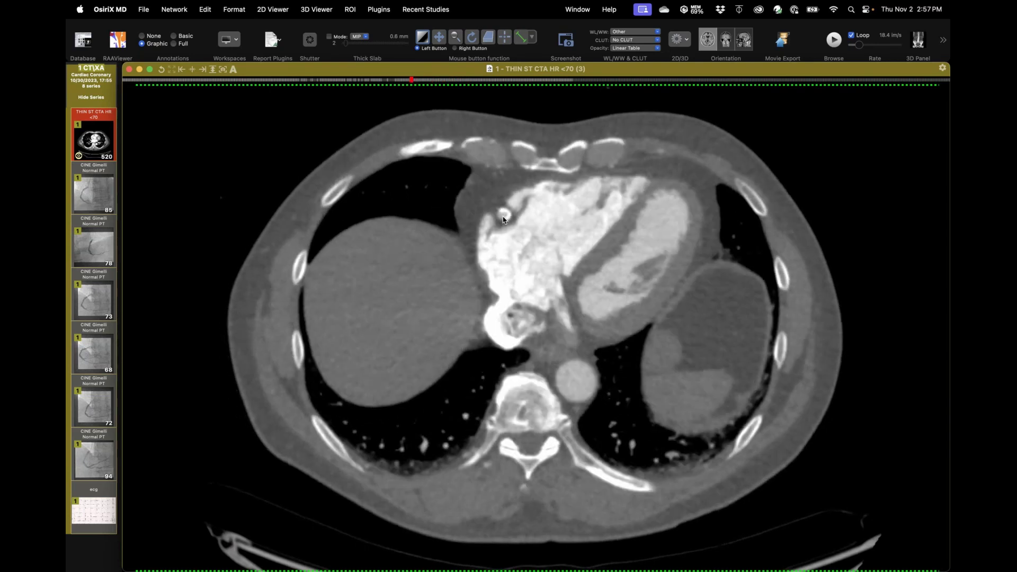
scroll(548, 265, up, 2)
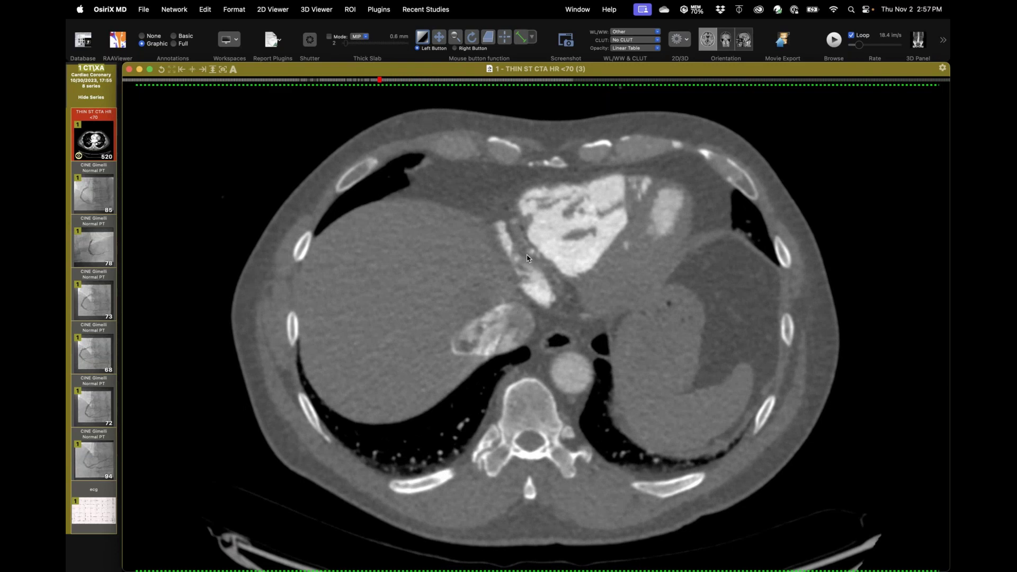
Step: Compare slices along the underside of the heart around the distal right coronary artery and coronary sinus, and return to the aortic root level
scroll(527, 258, up, 3)
scroll(536, 238, up, 2)
scroll(535, 254, down, 4)
scroll(531, 267, down, 1)
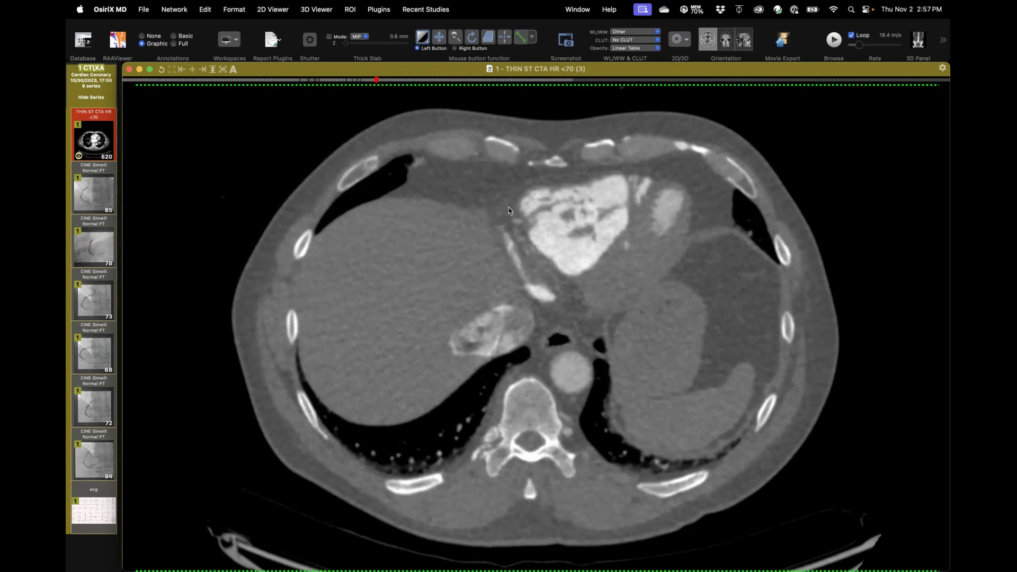
scroll(544, 287, down, 2)
scroll(547, 290, up, 2)
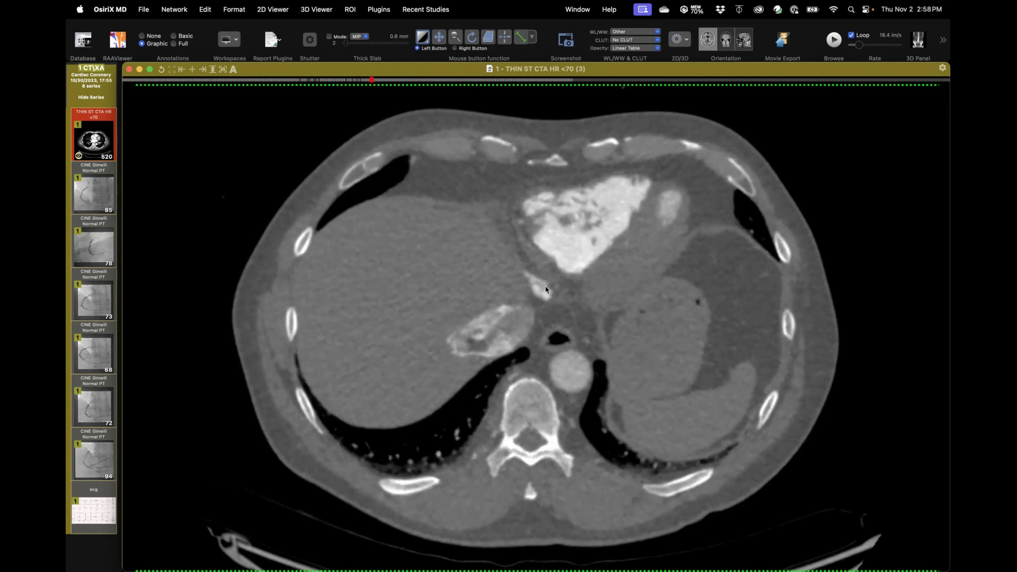
scroll(546, 290, down, 6)
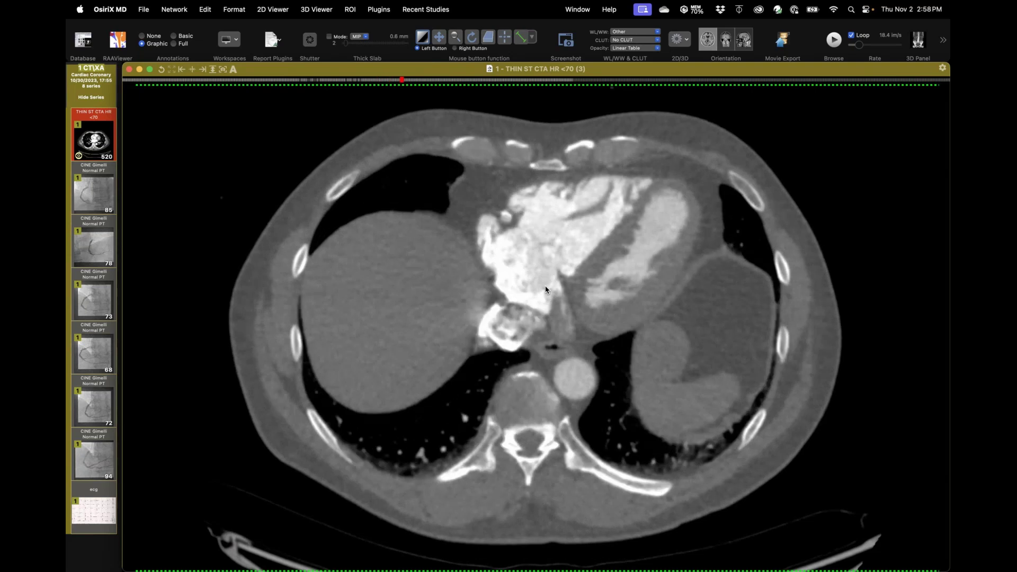
scroll(546, 290, down, 20)
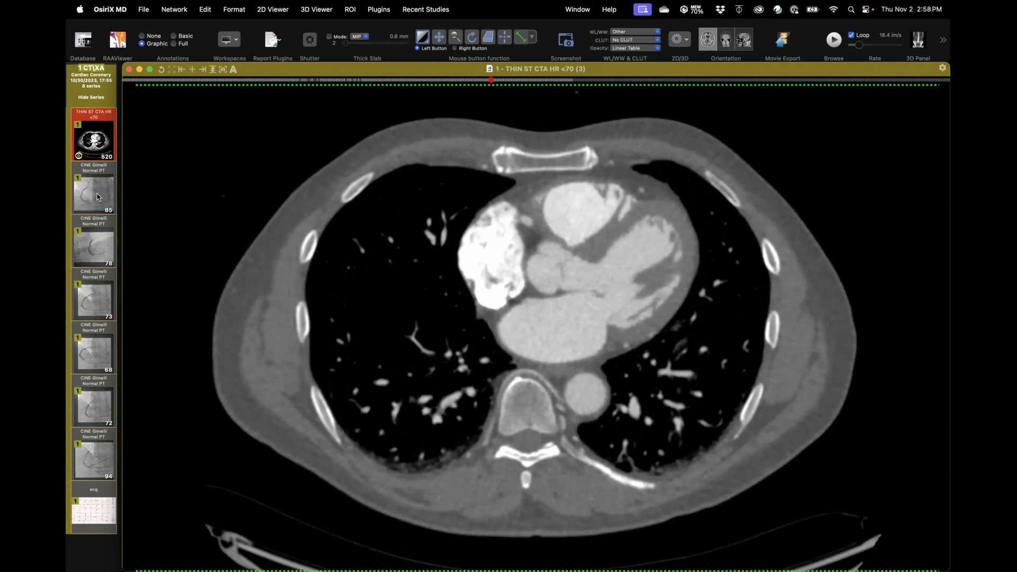
Step: Open the 85-image CINE series, play the right coronary angiogram, and pause it to examine the vessel's course
drag(97, 197, 367, 208)
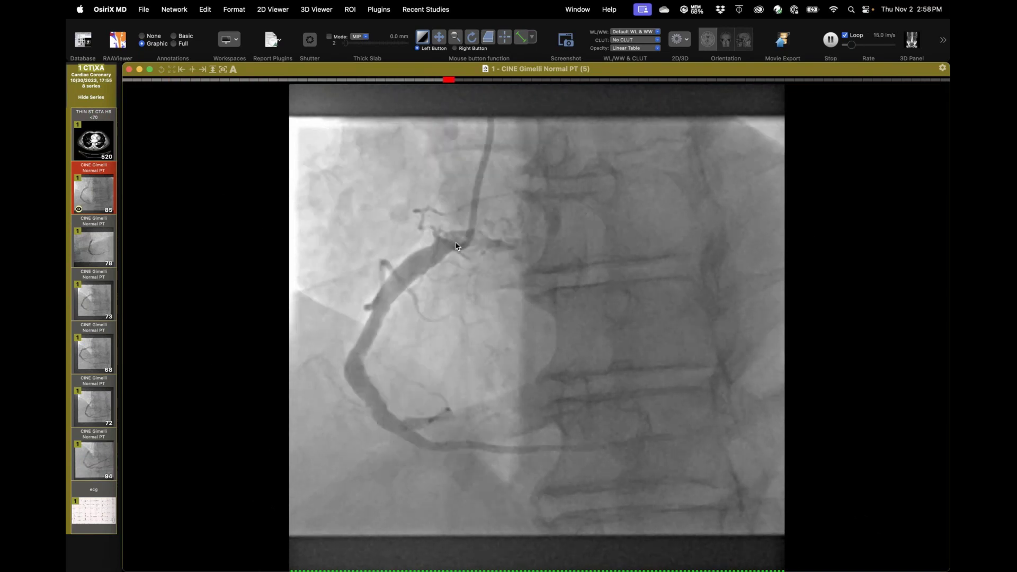
key(space)
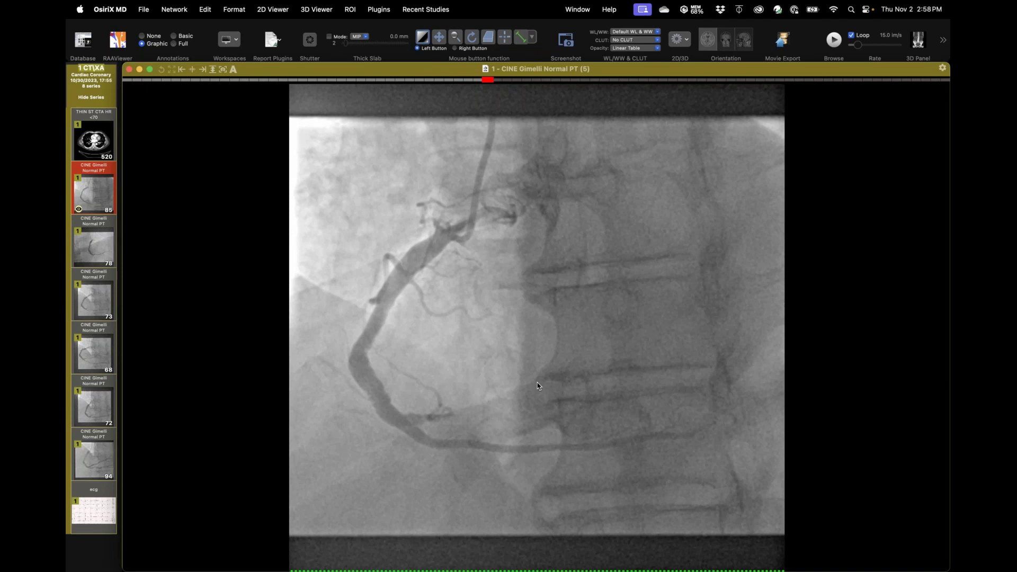
key(space)
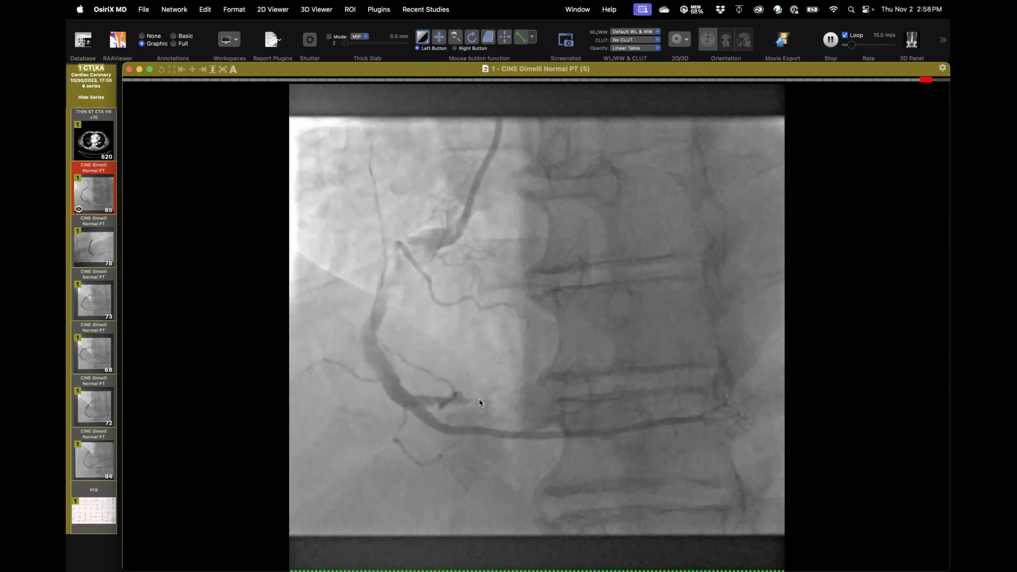
key(space)
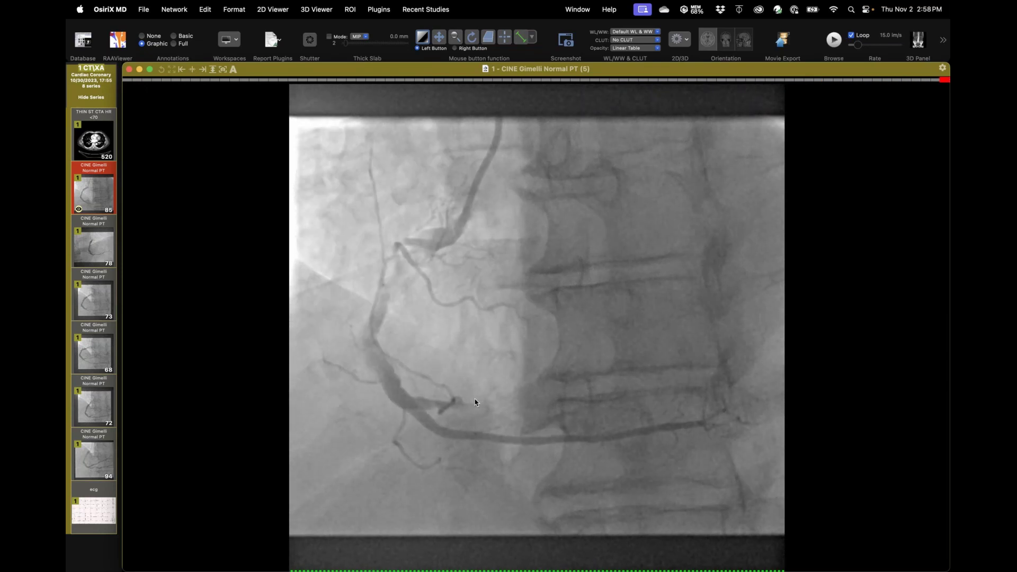
Step: Play the 68-image and 94-image CINE series in turn, pausing each to examine the right coronary artery and its distal branches
click(94, 366)
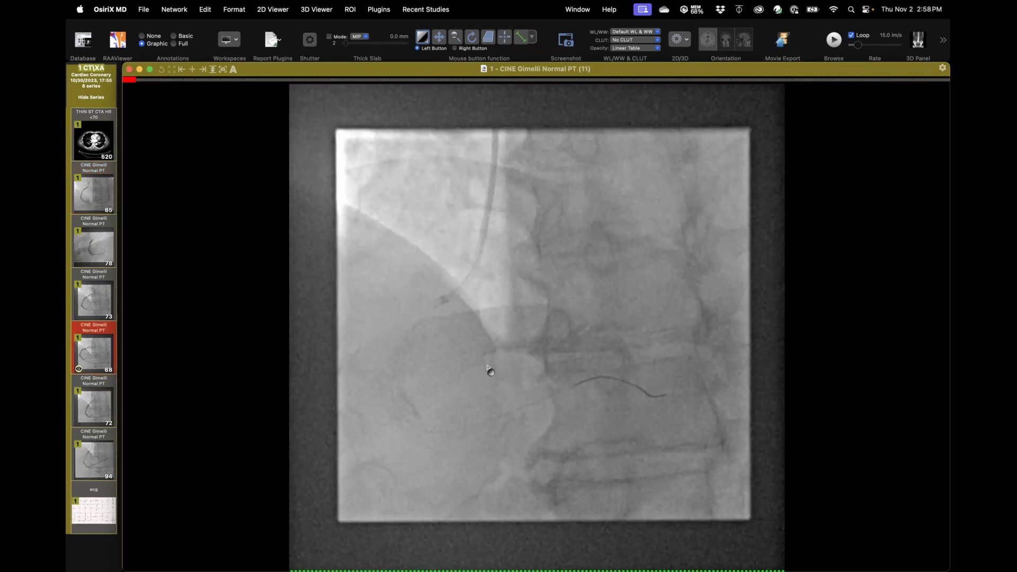
key(space)
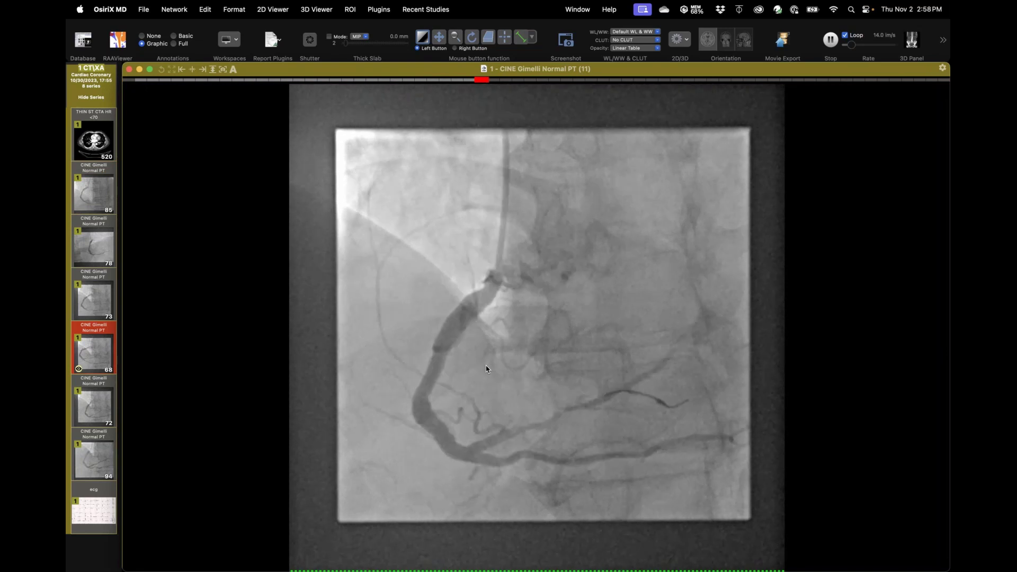
key(space)
drag(95, 457, 370, 384)
key(space)
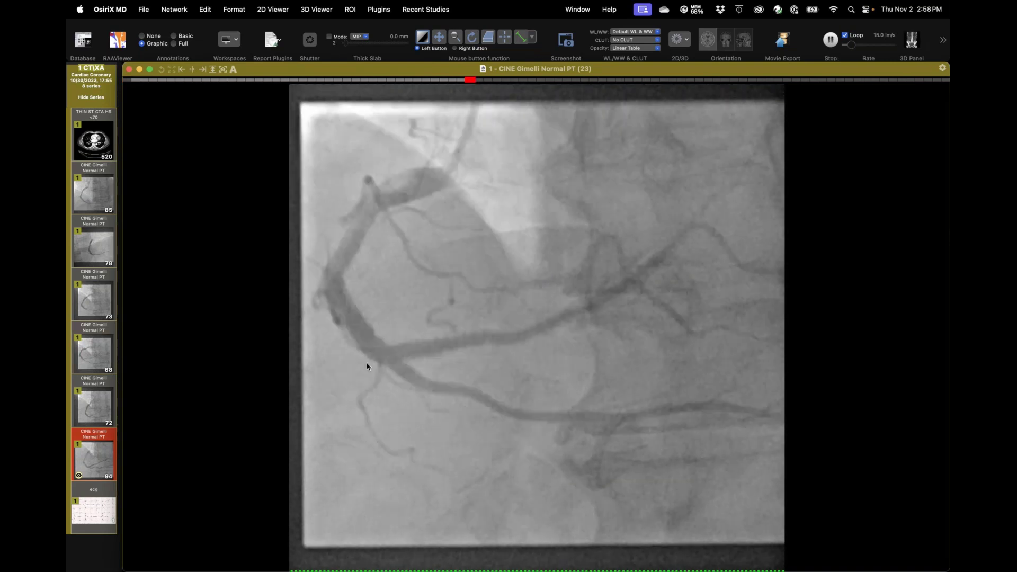
key(space)
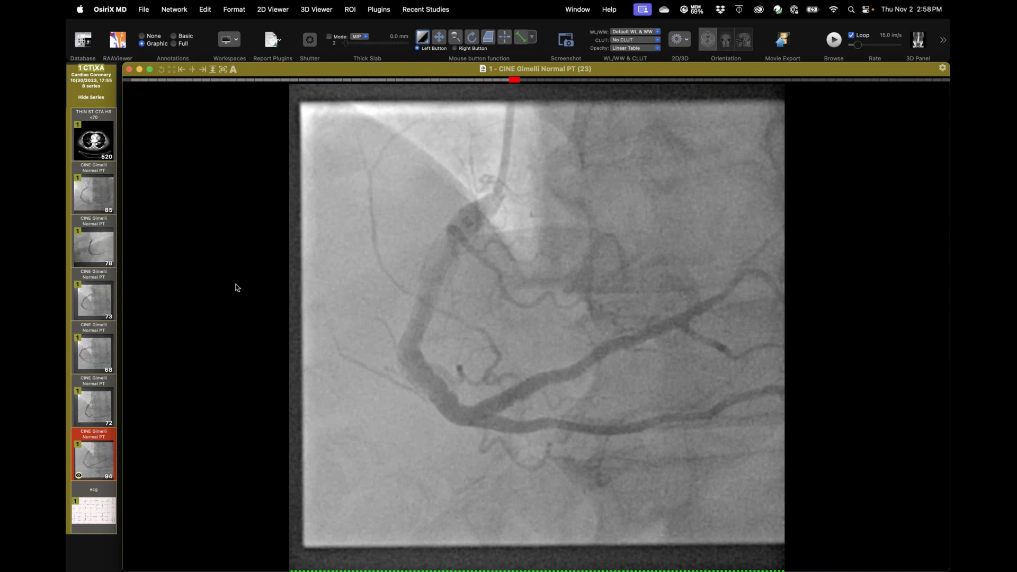
Step: View the ecg series, and reopen THIN ST CTA HR <70 to recheck the slices at the underside of the heart
drag(77, 506, 238, 475)
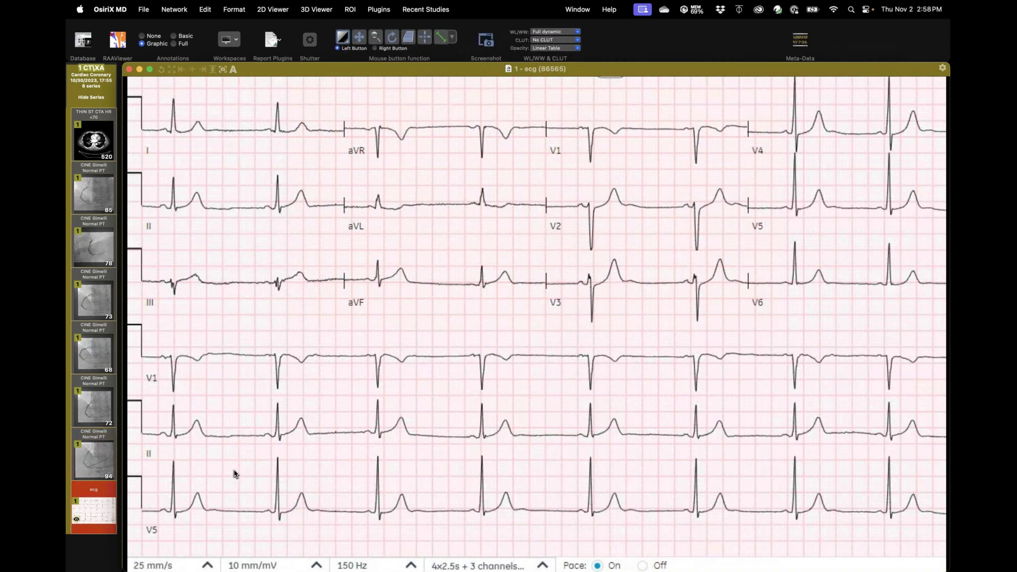
click(90, 147)
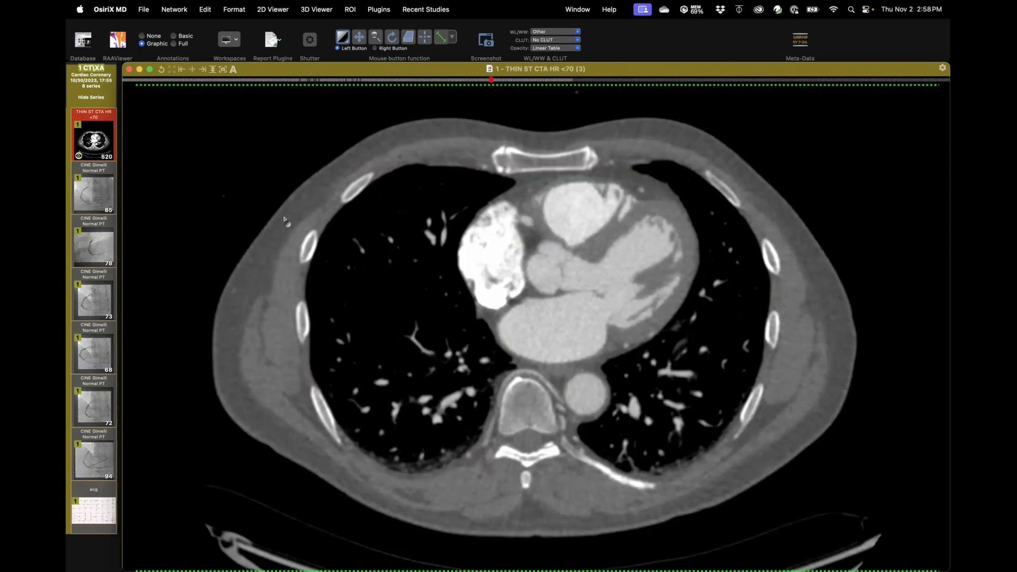
scroll(467, 297, down, 15)
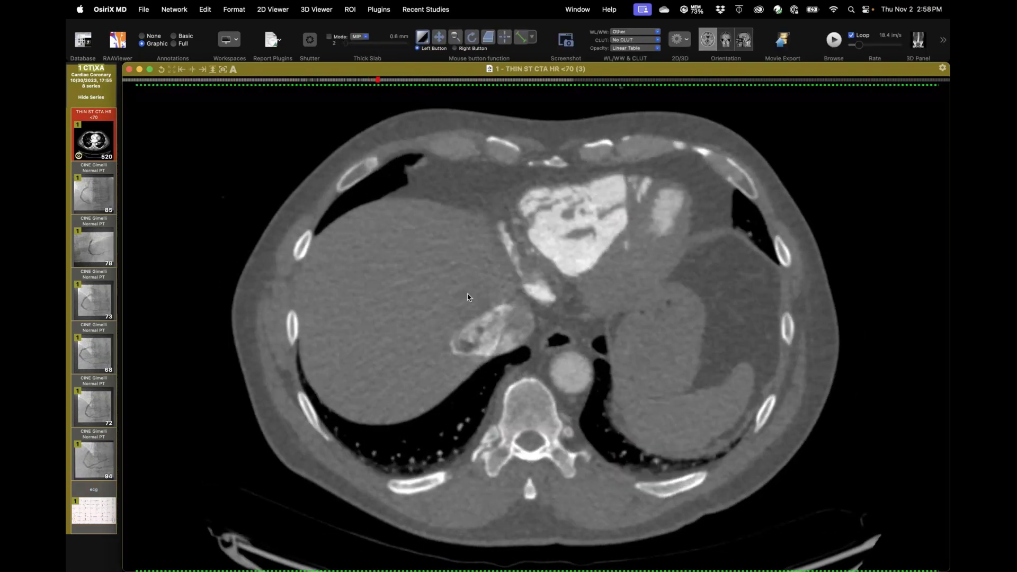
Step: Return to the study database, select the Congenital Infection CT study in the Webinar album, and switch to the GoTo app
click(82, 39)
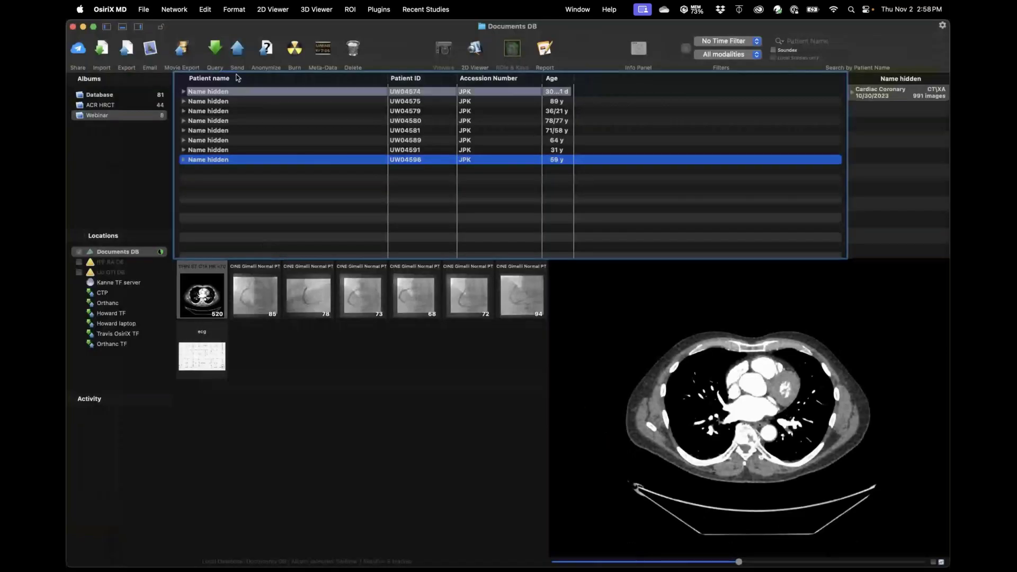
click(214, 112)
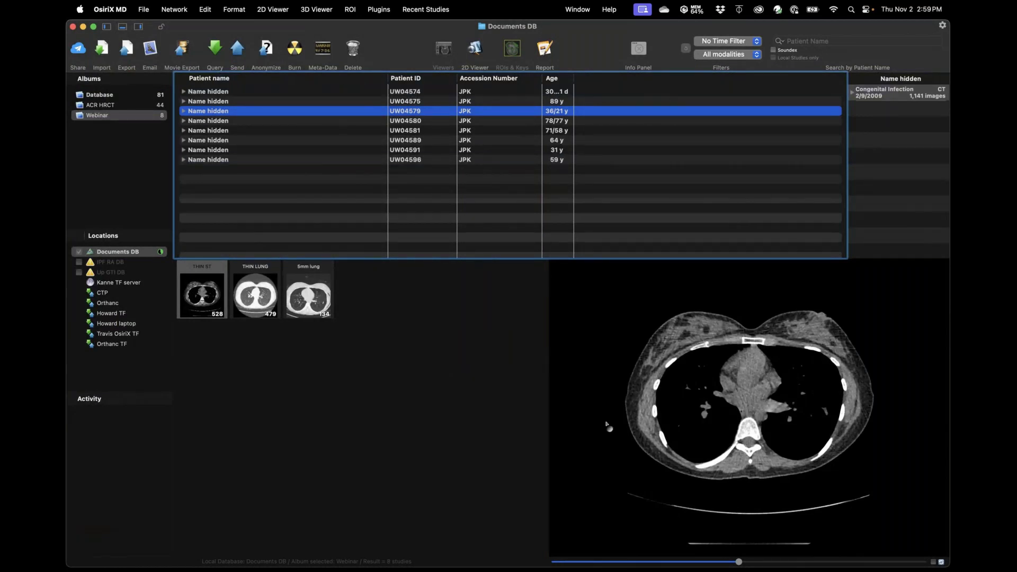
mouse_move(697, 564)
click(630, 550)
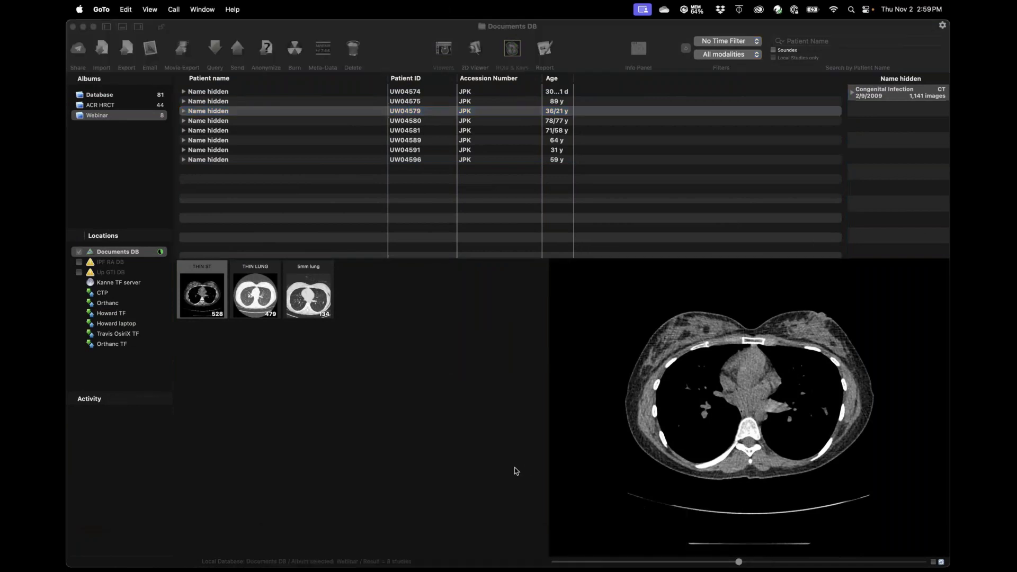